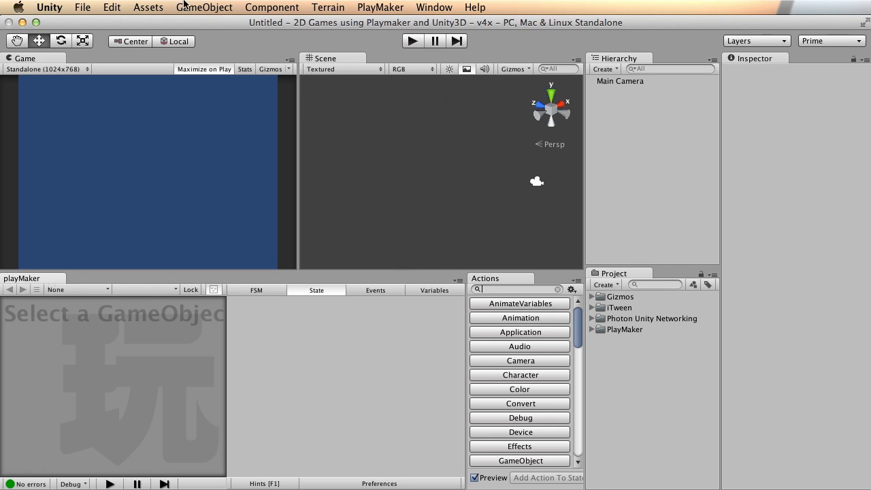
Add a cube to the scene and set its position to 0, 0, 0.
{"action": "left_click", "coordinate": [186, 6]}
{"action": "mouse_move", "coordinate": [204, 37]}
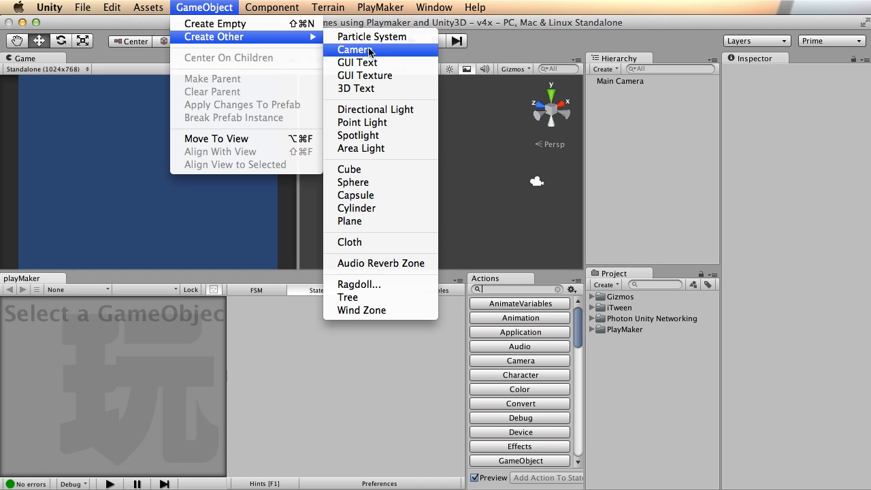
{"action": "left_click", "coordinate": [396, 171]}
{"action": "left_click", "coordinate": [764, 124]}
{"action": "type", "text": "0"}
{"action": "left_click", "coordinate": [803, 123]}
{"action": "type", "text": "0"}
{"action": "left_click", "coordinate": [862, 124]}
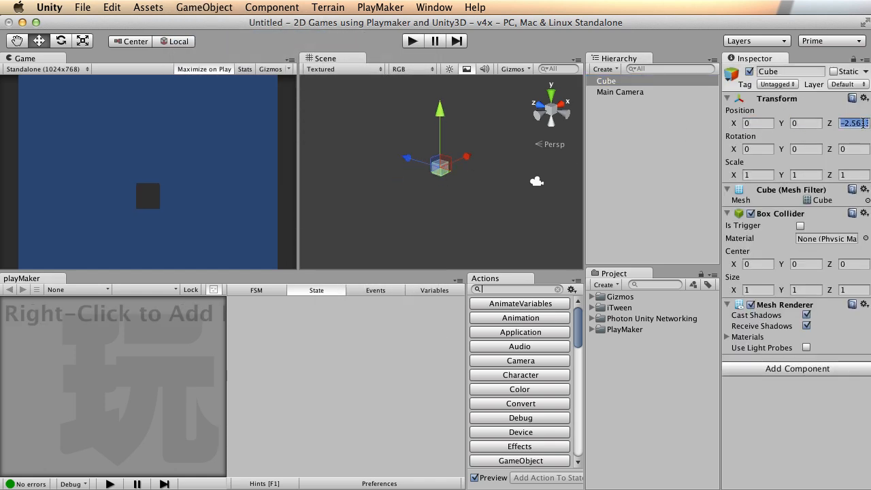
{"action": "type", "text": "0"}
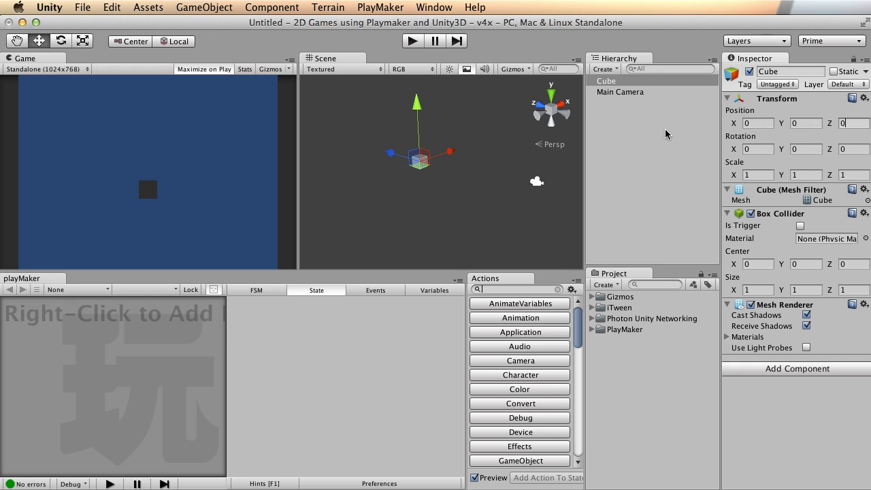
Set the Main Camera's Y position to 0 and its background to light grey.
{"action": "left_click", "coordinate": [620, 93]}
{"action": "left_click", "coordinate": [794, 122]}
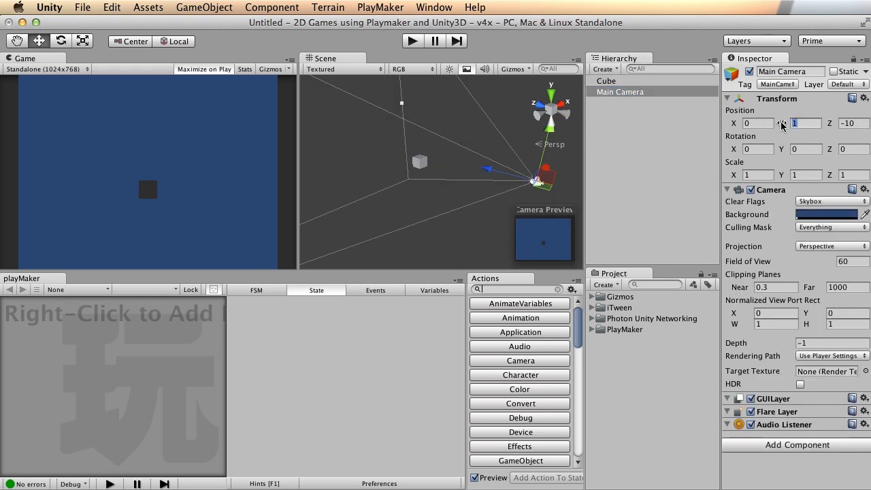
{"action": "type", "text": "0"}
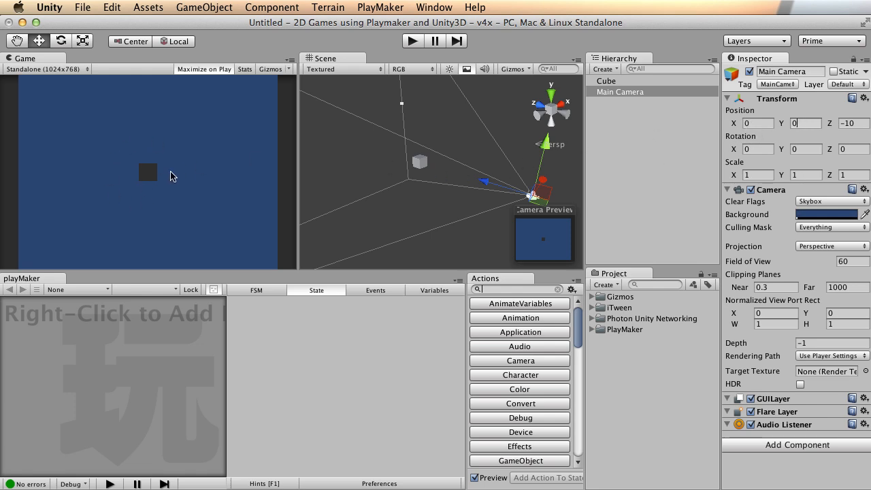
{"action": "left_click_drag", "start_coordinate": [525, 160], "coordinate": [469, 159], "text": "alt"}
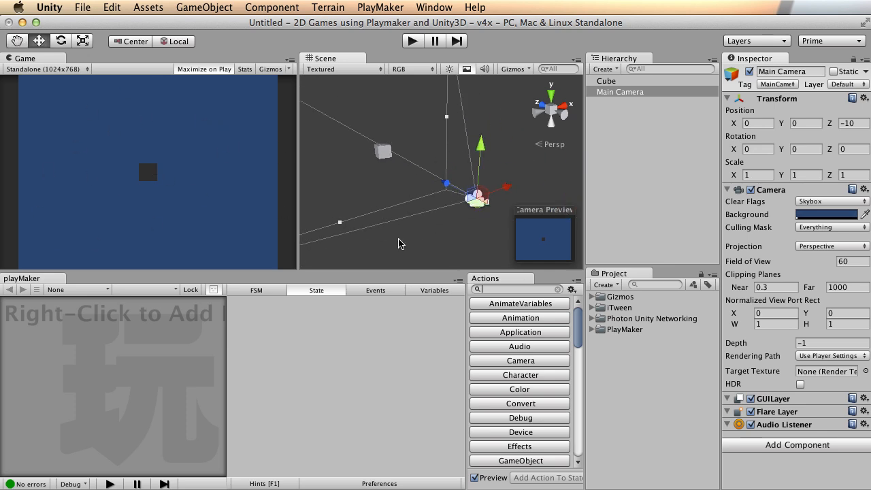
{"action": "left_click", "coordinate": [826, 214]}
{"action": "left_click_drag", "start_coordinate": [676, 238], "coordinate": [618, 249]}
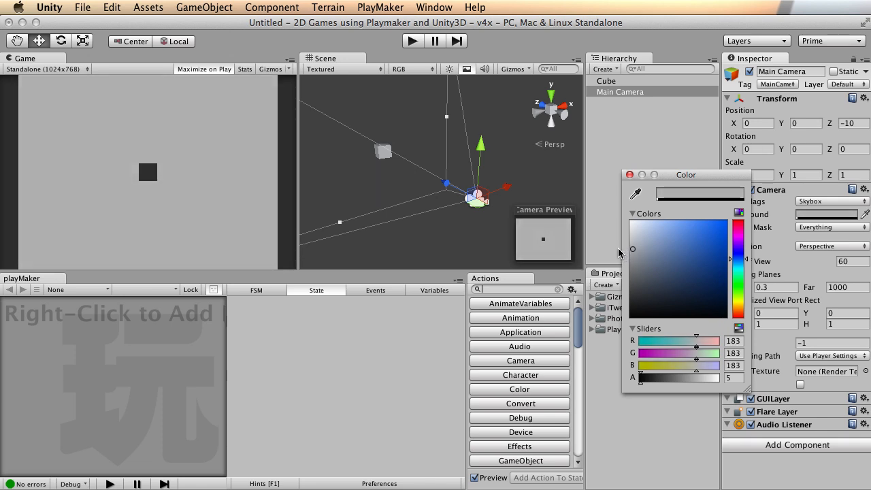
Switch the Main Camera to orthographic projection with size 1.
{"action": "left_click", "coordinate": [630, 175]}
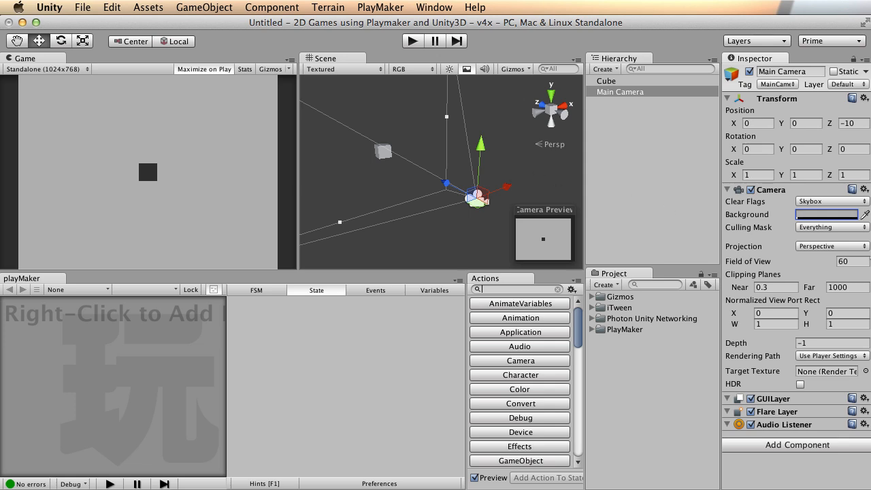
{"action": "left_click", "coordinate": [854, 247]}
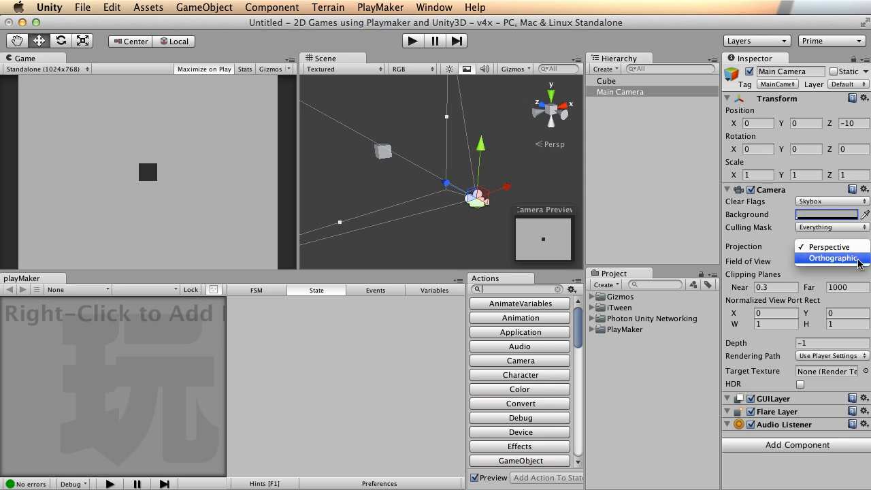
{"action": "left_click", "coordinate": [858, 264]}
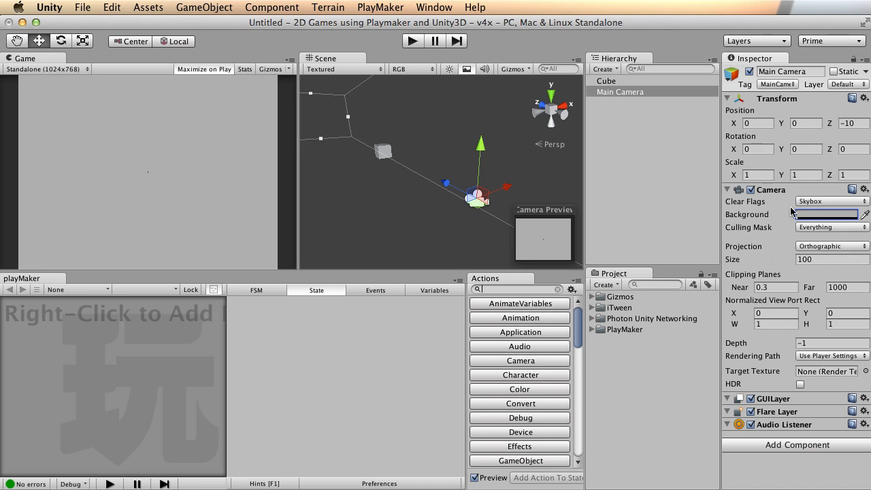
{"action": "left_click", "coordinate": [830, 258]}
{"action": "type", "text": "1"}
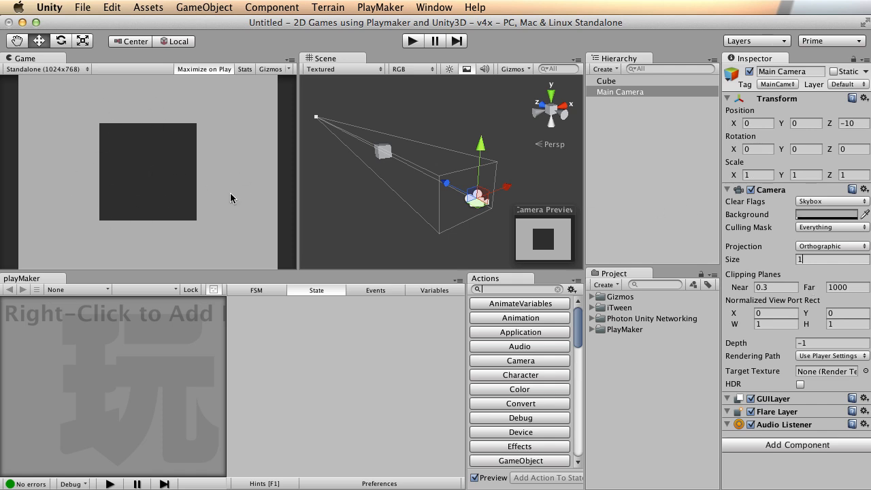
Set the camera's far clipping plane to 50 and reframe the scene view around it.
{"action": "left_click_drag", "start_coordinate": [383, 196], "coordinate": [460, 178], "text": "alt"}
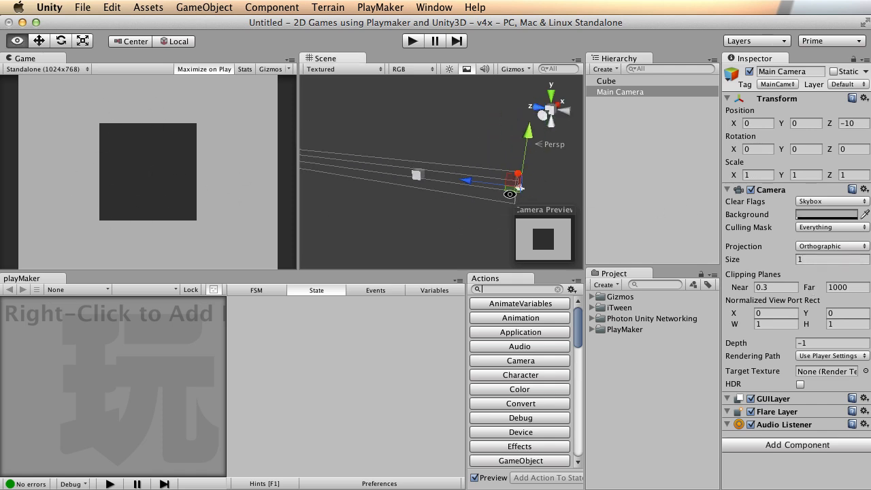
{"action": "left_click", "coordinate": [850, 286]}
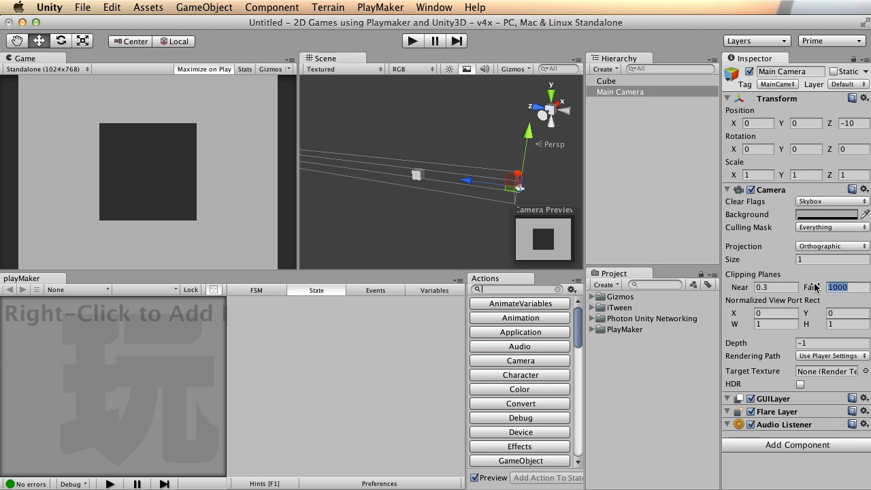
{"action": "type", "text": "50"}
{"action": "right_click_drag", "start_coordinate": [372, 136], "coordinate": [219, 151], "text": "alt"}
{"action": "middle_click_drag", "start_coordinate": [460, 152], "coordinate": [414, 161], "text": "alt"}
{"action": "left_click", "coordinate": [413, 172]}
{"action": "middle_click_drag", "start_coordinate": [569, 173], "coordinate": [443, 132], "text": "alt"}
{"action": "left_click", "coordinate": [630, 91]}
{"action": "left_click_drag", "start_coordinate": [443, 132], "coordinate": [416, 142], "text": "alt"}
{"action": "middle_click_drag", "start_coordinate": [381, 139], "coordinate": [430, 147], "text": "alt"}
{"action": "left_click_drag", "start_coordinate": [431, 147], "coordinate": [420, 146], "text": "alt"}
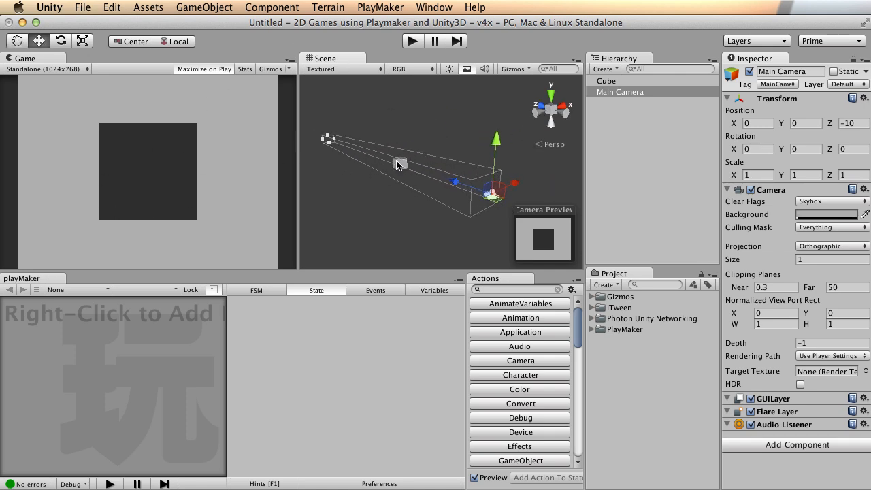
{"action": "left_click", "coordinate": [109, 7]}
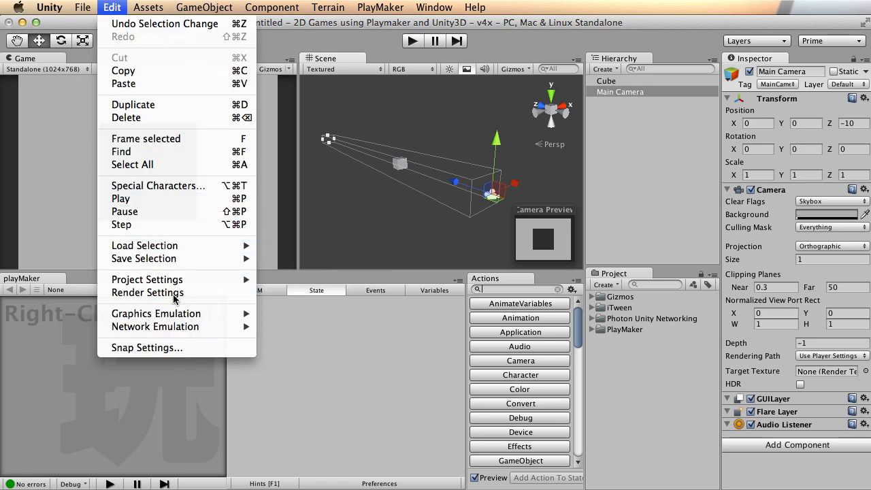
Set the Render Settings ambient light to pure white (255, 255, 255).
{"action": "left_click", "coordinate": [148, 292]}
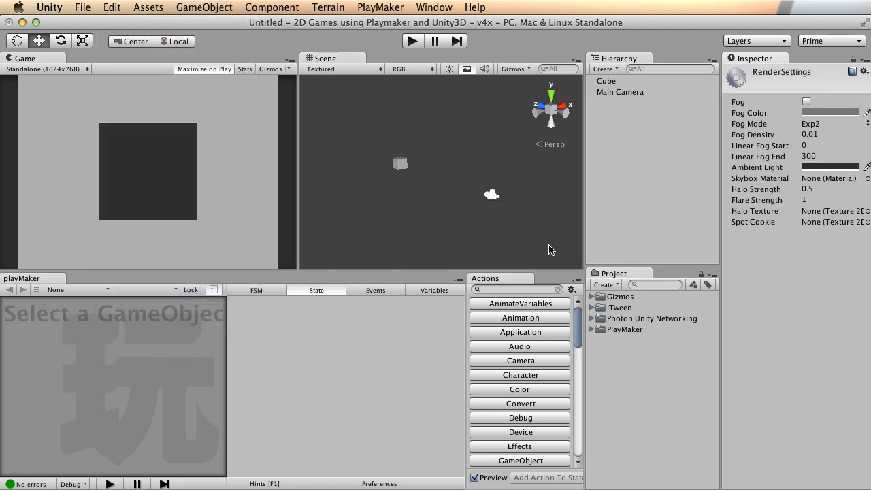
{"action": "left_click", "coordinate": [818, 167]}
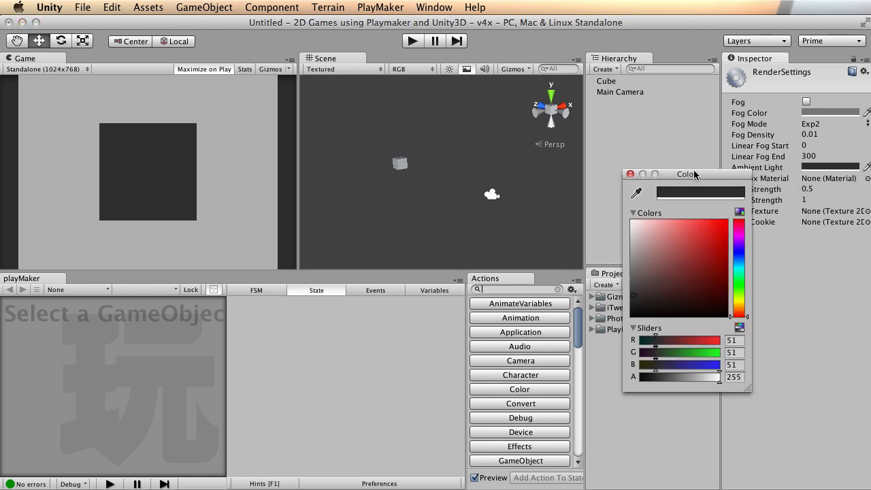
{"action": "mouse_move", "coordinate": [670, 221]}
{"action": "left_mouse_down"}
{"action": "mouse_move", "coordinate": [677, 203]}
{"action": "mouse_move", "coordinate": [731, 199]}
{"action": "mouse_move", "coordinate": [731, 215]}
{"action": "mouse_move", "coordinate": [694, 253]}
{"action": "mouse_move", "coordinate": [721, 217]}
{"action": "mouse_move", "coordinate": [750, 230]}
{"action": "left_mouse_up"}
{"action": "left_click_drag", "start_coordinate": [676, 236], "coordinate": [730, 213]}
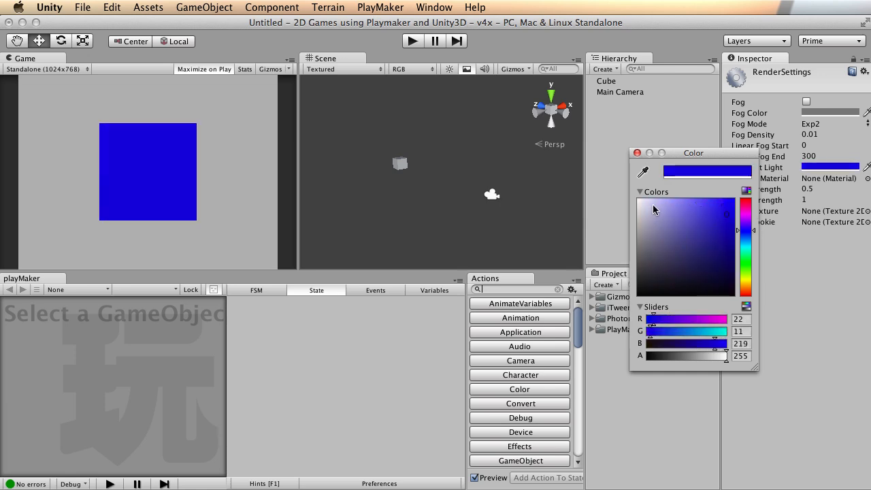
{"action": "left_click_drag", "start_coordinate": [651, 210], "coordinate": [634, 201]}
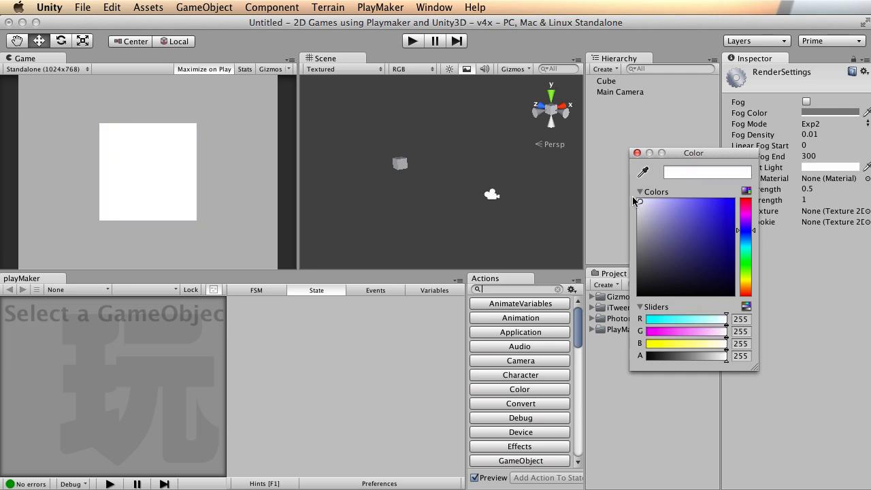
{"action": "left_click", "coordinate": [637, 153]}
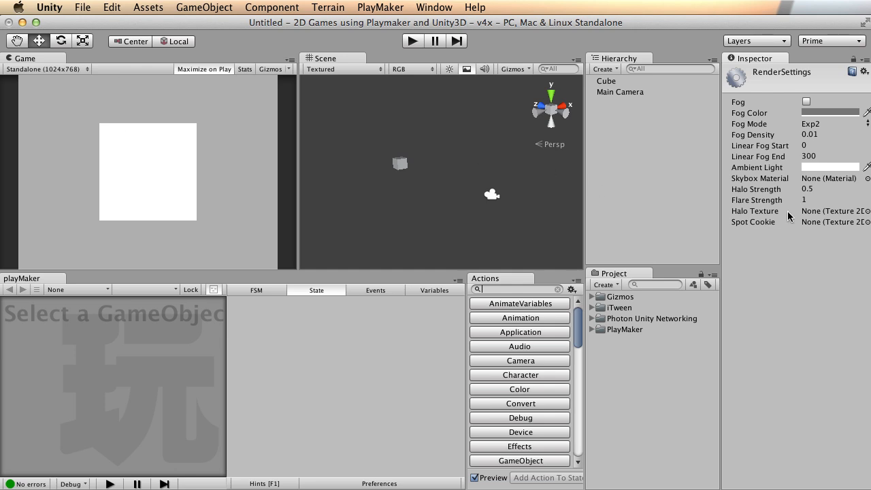
{"action": "left_click", "coordinate": [761, 168]}
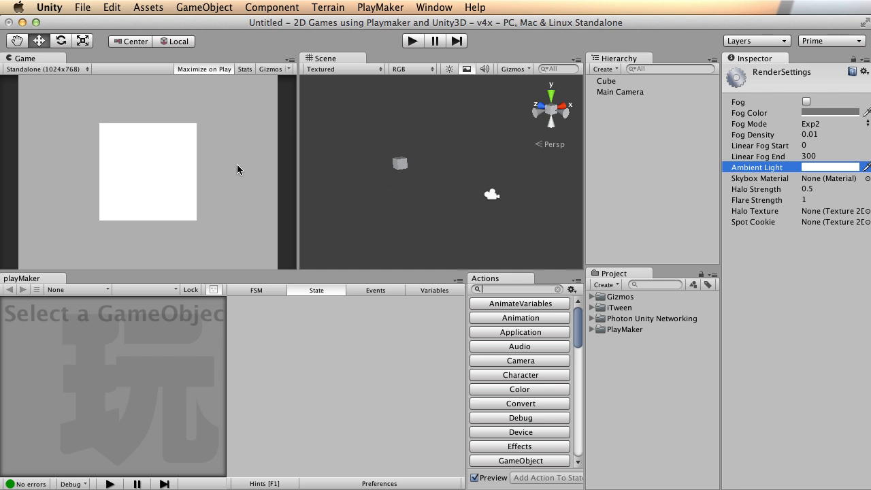
Select the cube and orbit the scene view around it.
{"action": "left_click", "coordinate": [404, 167]}
{"action": "scroll", "coordinate": [553, 198], "scroll_direction": "up", "scroll_amount": 5}
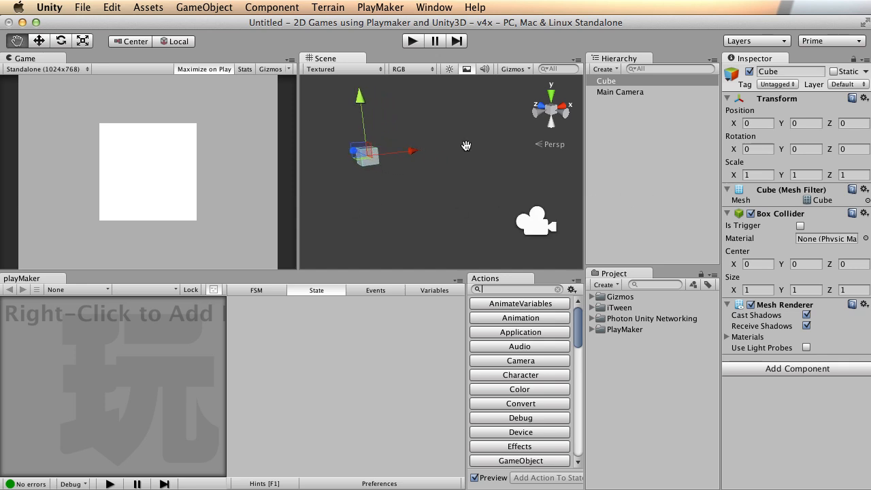
{"action": "left_click_drag", "start_coordinate": [501, 159], "coordinate": [461, 136], "text": "alt"}
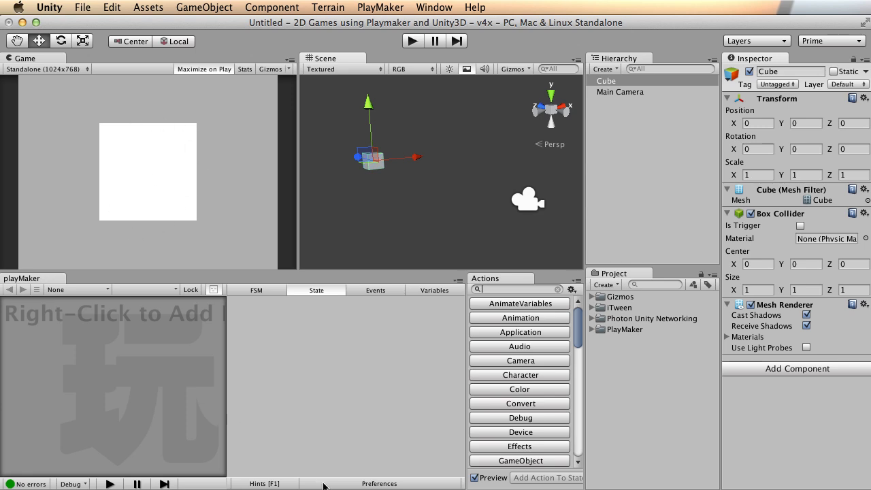
Preview the green, orange and teal lilypad images from Finder, then close them.
{"action": "key", "text": "super+Tab"}
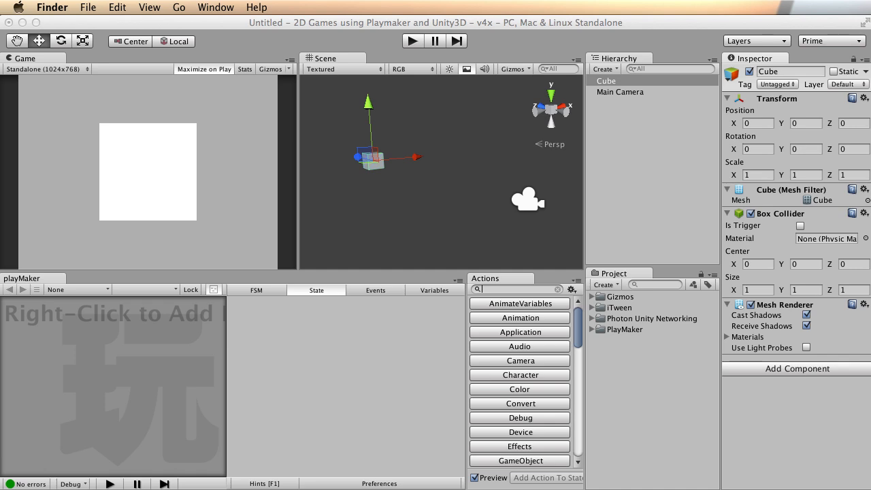
{"action": "double_click", "coordinate": [404, 245]}
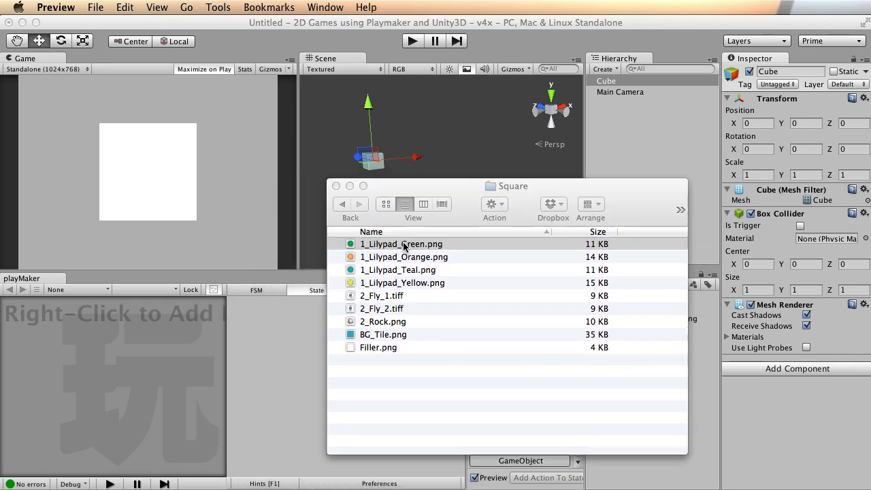
{"action": "double_click", "coordinate": [381, 257]}
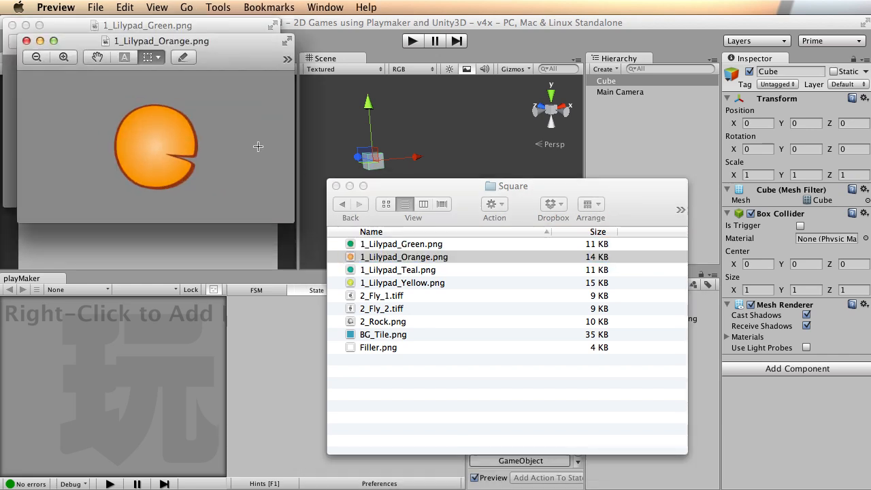
{"action": "left_click", "coordinate": [397, 271]}
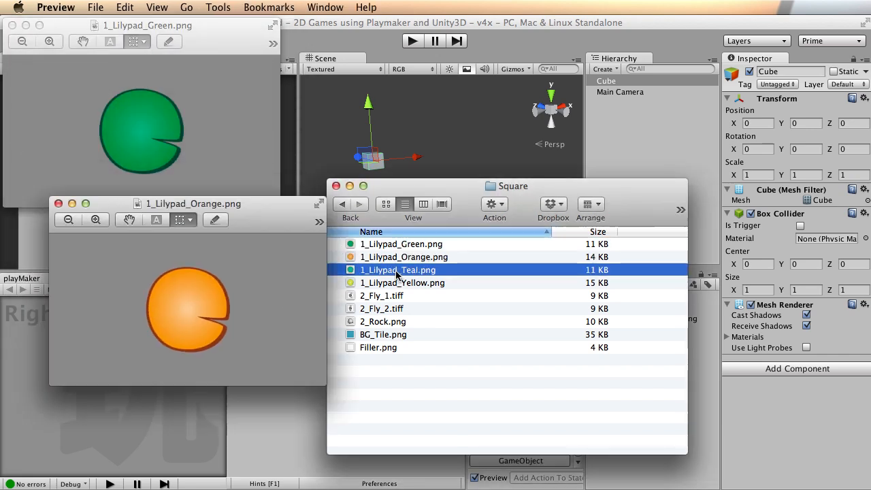
{"action": "double_click", "coordinate": [398, 270]}
{"action": "left_click_drag", "start_coordinate": [241, 53], "coordinate": [428, 67]}
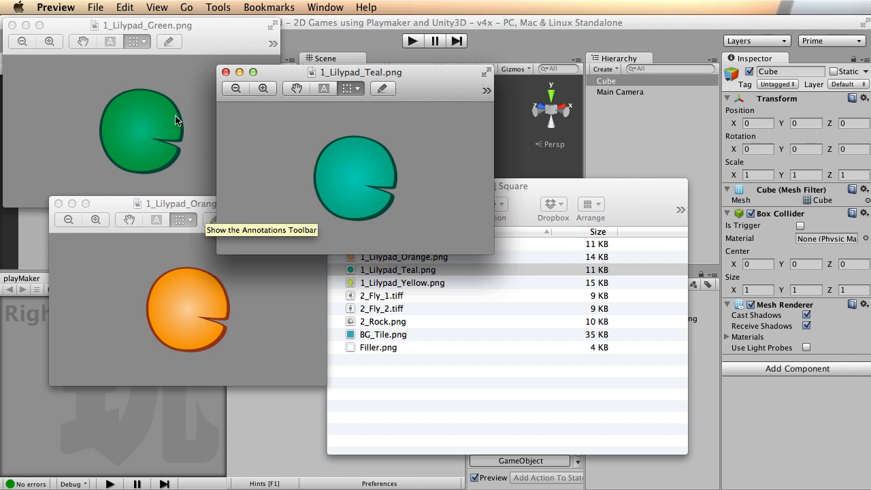
{"action": "left_click", "coordinate": [225, 72]}
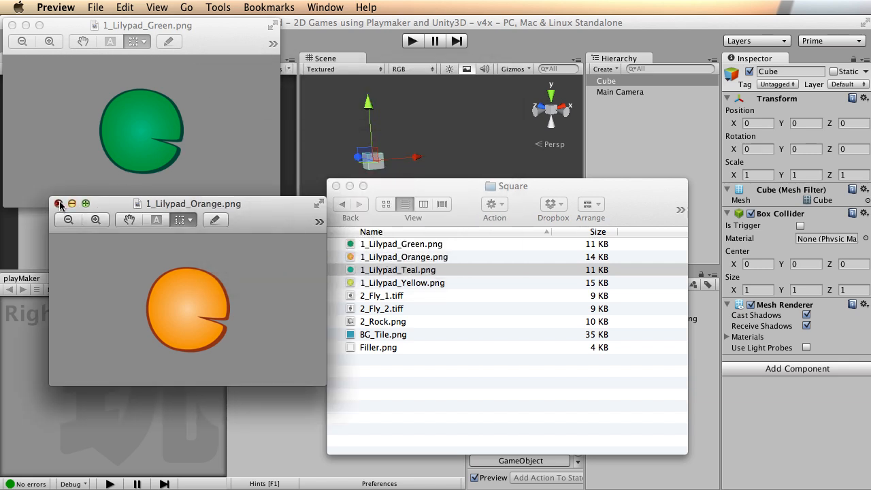
{"action": "left_click", "coordinate": [58, 203]}
{"action": "left_click", "coordinate": [12, 25]}
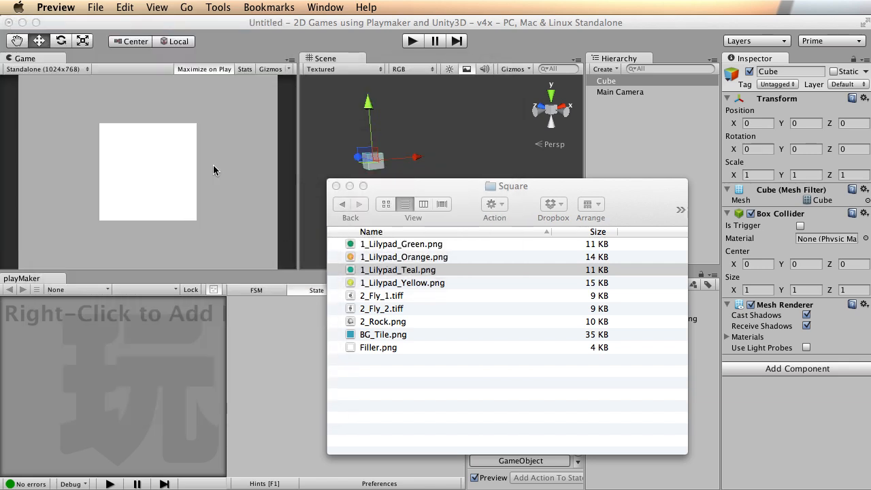
Drag the Square folder window down off screen to uncover Unity.
{"action": "left_click", "coordinate": [437, 388]}
{"action": "left_click_drag", "start_coordinate": [455, 184], "coordinate": [449, 168]}
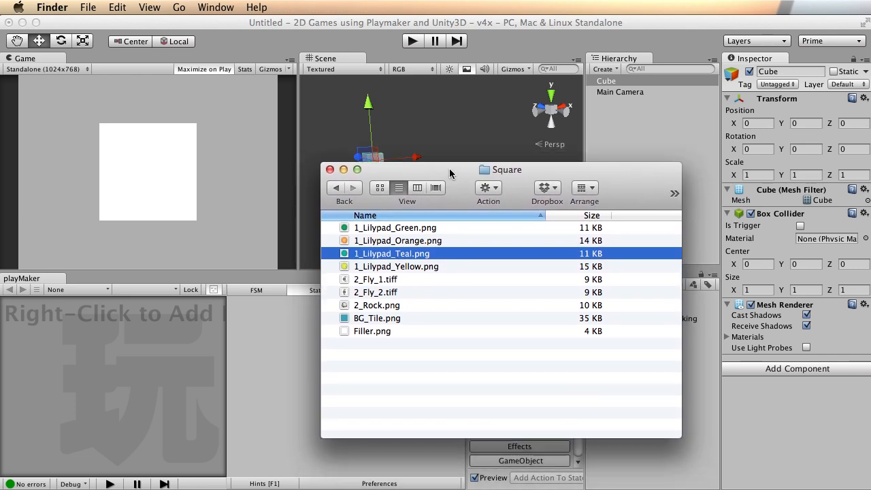
{"action": "left_click", "coordinate": [411, 384]}
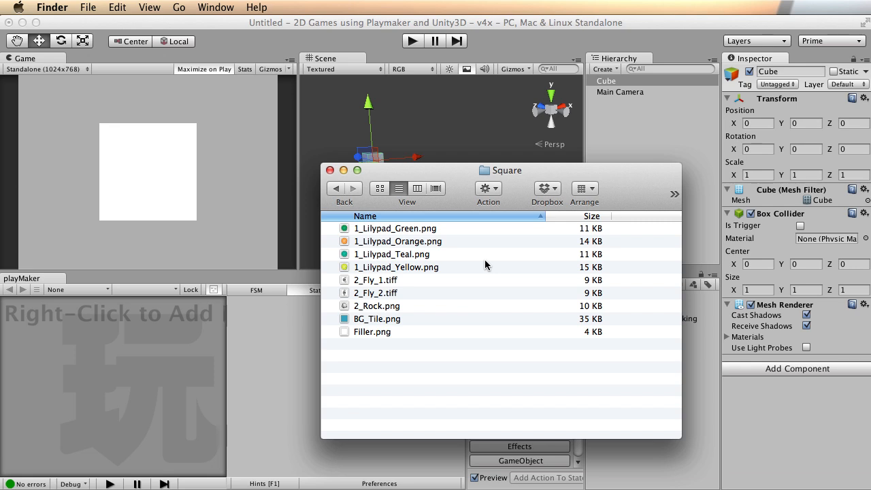
{"action": "left_click_drag", "start_coordinate": [467, 172], "coordinate": [530, 489]}
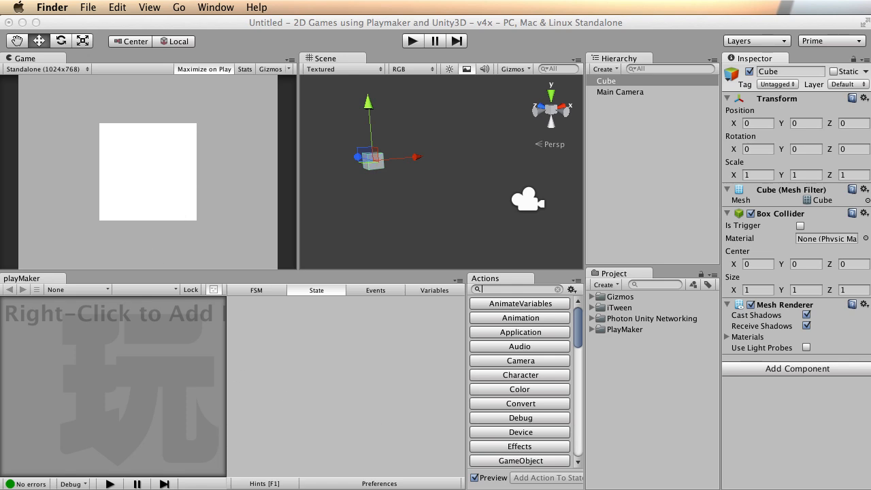
Confirm 1_Lilypad_Orange.png is 128 × 128 pixels, then import it into Unity's Project panel.
{"action": "left_click_drag", "start_coordinate": [173, 29], "coordinate": [258, 132]}
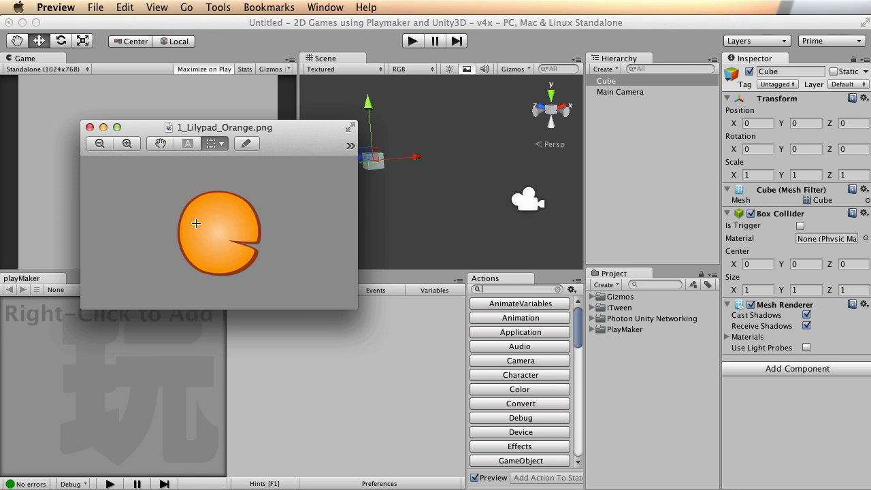
{"action": "key", "text": "super+i"}
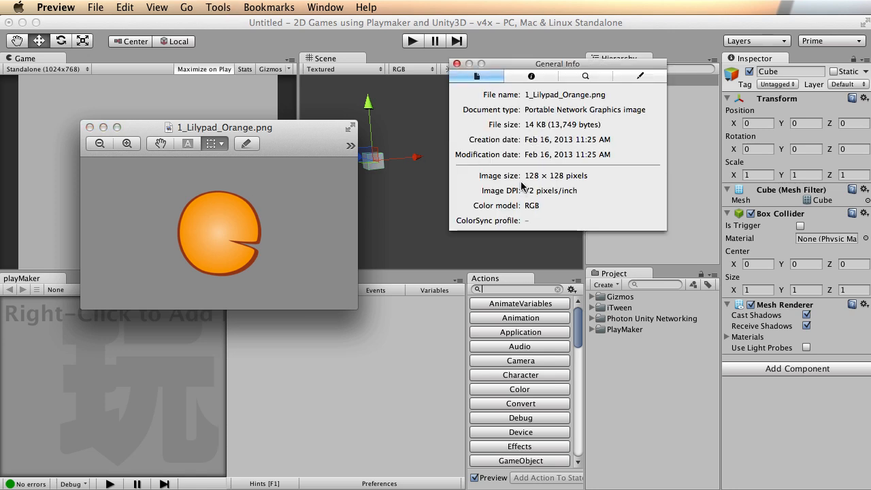
{"action": "left_click", "coordinate": [457, 63]}
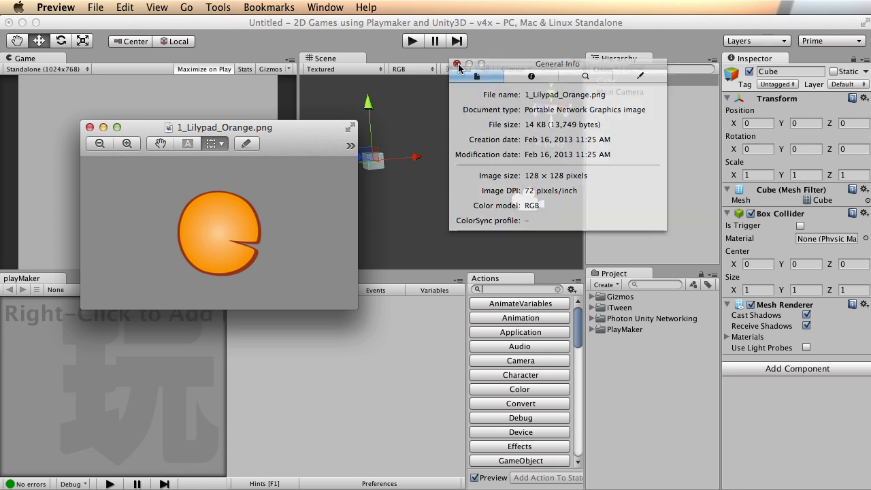
{"action": "left_click_drag", "start_coordinate": [276, 133], "coordinate": [297, 142]}
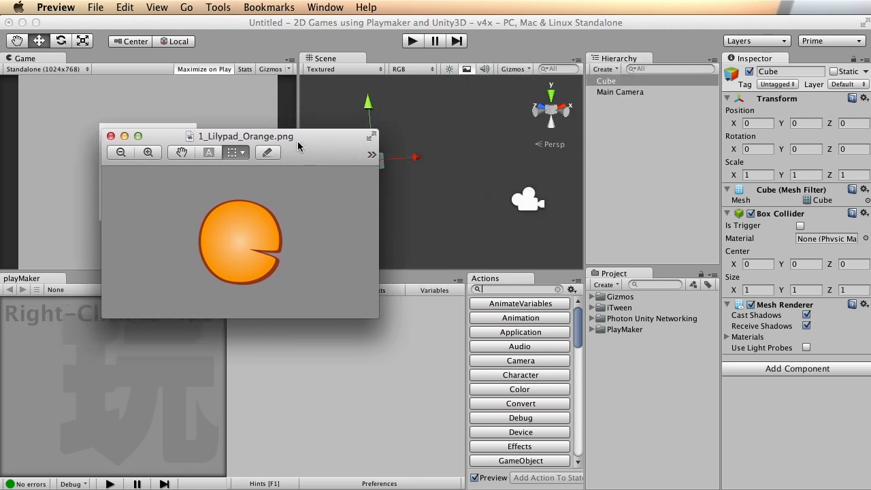
{"action": "left_click", "coordinate": [111, 136]}
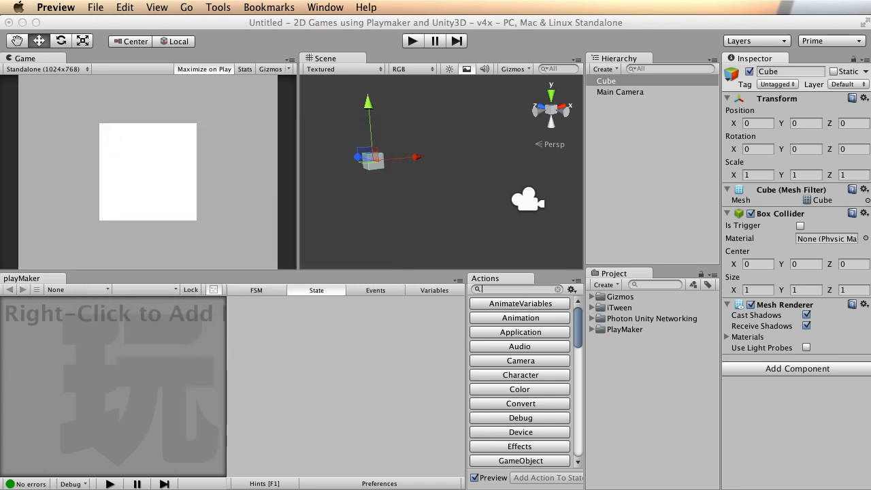
{"action": "left_click_drag", "start_coordinate": [714, 449], "coordinate": [612, 394]}
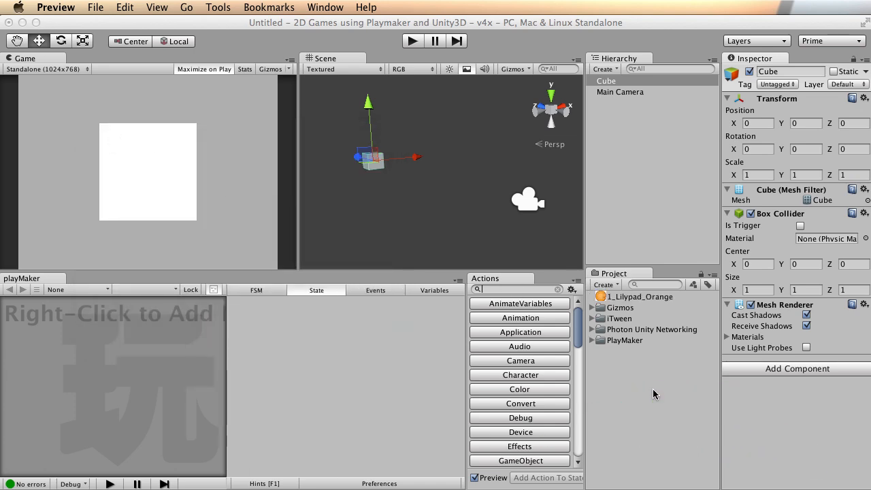
Apply the 1_Lilypad_Orange texture to the Cube and orbit to inspect it.
{"action": "left_click_drag", "start_coordinate": [643, 296], "coordinate": [609, 82]}
{"action": "left_click_drag", "start_coordinate": [350, 178], "coordinate": [321, 192], "text": "alt"}
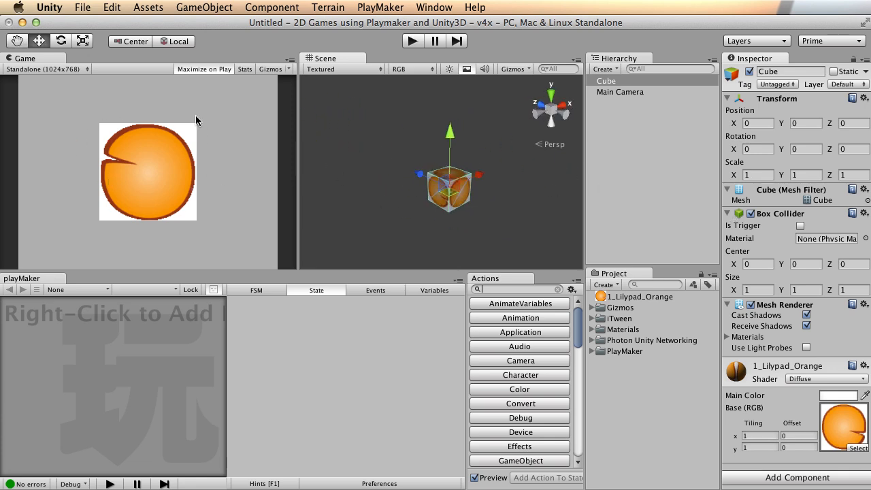
{"action": "left_click_drag", "start_coordinate": [470, 190], "coordinate": [486, 205], "text": "alt"}
{"action": "right_click_drag", "start_coordinate": [486, 205], "coordinate": [545, 190], "text": "alt"}
{"action": "left_click_drag", "start_coordinate": [464, 188], "coordinate": [311, 182], "text": "alt"}
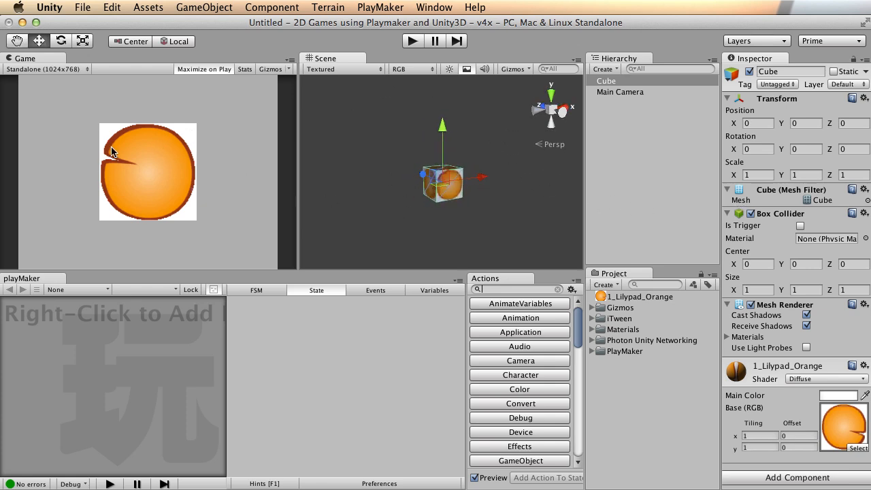
{"action": "left_click_drag", "start_coordinate": [494, 196], "coordinate": [424, 201], "text": "alt"}
Zoom back out and delete the textured Cube from the scene.
{"action": "right_click_drag", "start_coordinate": [541, 186], "coordinate": [151, 175], "text": "alt"}
{"action": "right_click_drag", "start_coordinate": [506, 177], "coordinate": [307, 165], "text": "alt"}
{"action": "middle_click_drag", "start_coordinate": [462, 162], "coordinate": [421, 171]}
{"action": "right_click_drag", "start_coordinate": [406, 177], "coordinate": [427, 182], "text": "alt"}
{"action": "middle_click_drag", "start_coordinate": [428, 182], "coordinate": [442, 166], "text": "alt"}
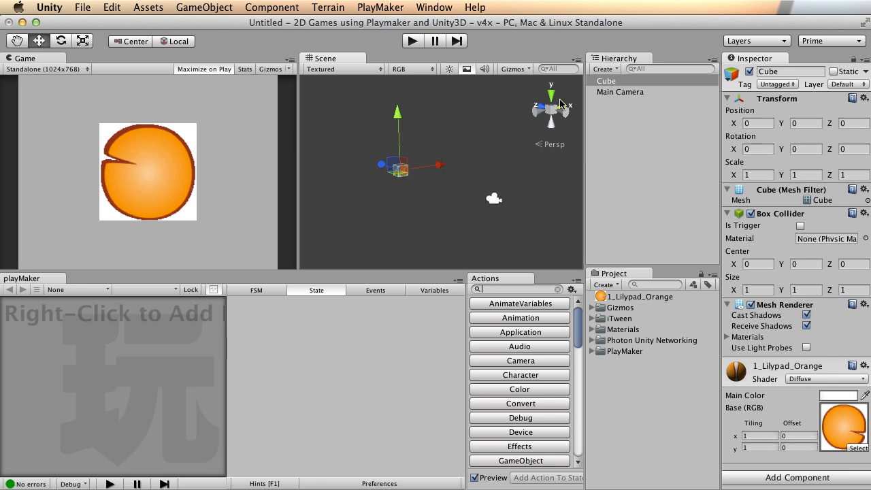
{"action": "right_click", "coordinate": [616, 81]}
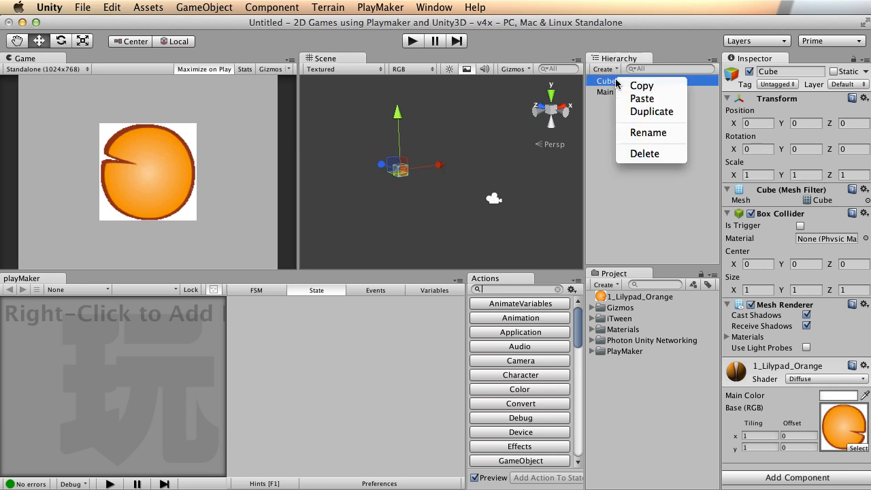
{"action": "left_click", "coordinate": [644, 154]}
Create a Plane and rotate it upright to about -85.59 on X.
{"action": "left_click", "coordinate": [139, 6]}
{"action": "mouse_move", "coordinate": [193, 7]}
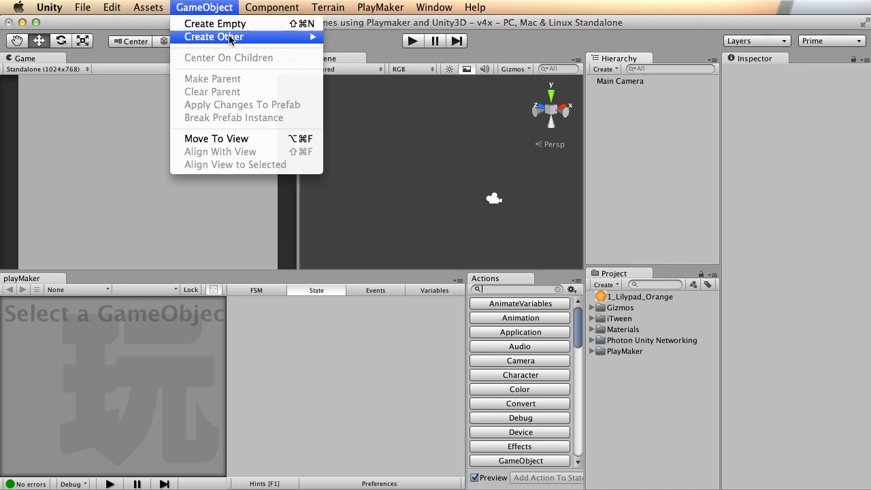
{"action": "mouse_move", "coordinate": [231, 37]}
{"action": "left_click", "coordinate": [397, 221]}
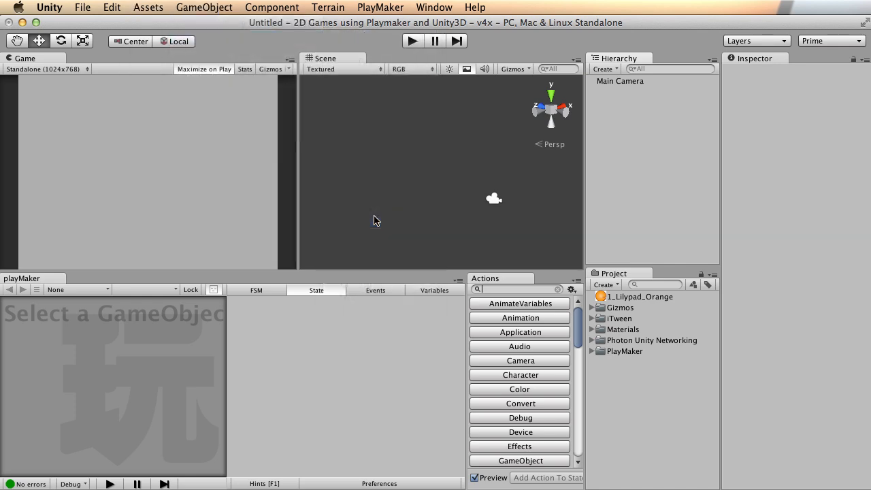
{"action": "key", "text": "e"}
{"action": "left_click_drag", "start_coordinate": [478, 142], "coordinate": [449, 279]}
Orbit and zoom around the tilted plane in an enlarged scene view to check its orientation.
{"action": "right_click_drag", "start_coordinate": [470, 204], "coordinate": [647, 182], "text": "alt"}
{"action": "middle_click_drag", "start_coordinate": [472, 154], "coordinate": [500, 175], "text": "alt"}
{"action": "key", "text": "space"}
{"action": "left_click_drag", "start_coordinate": [518, 273], "coordinate": [544, 229], "text": "alt"}
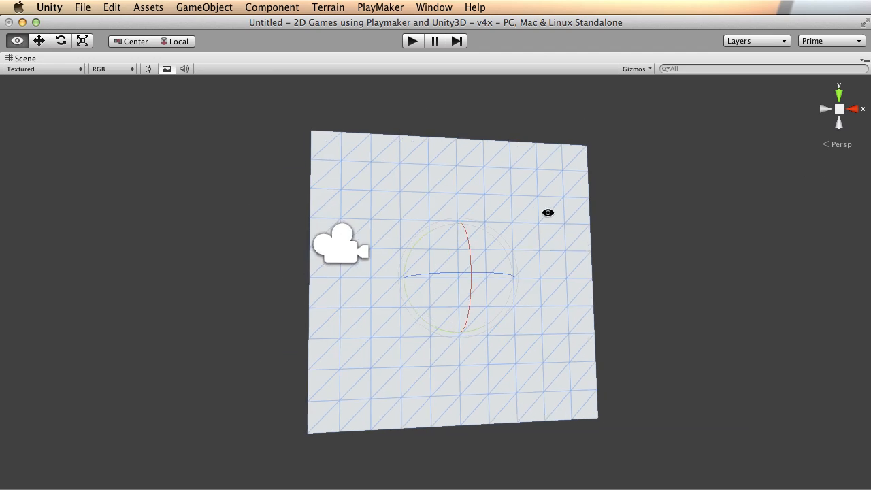
{"action": "left_click_drag", "start_coordinate": [356, 254], "coordinate": [542, 231], "text": "alt"}
{"action": "right_click_drag", "start_coordinate": [543, 232], "coordinate": [615, 209], "text": "alt"}
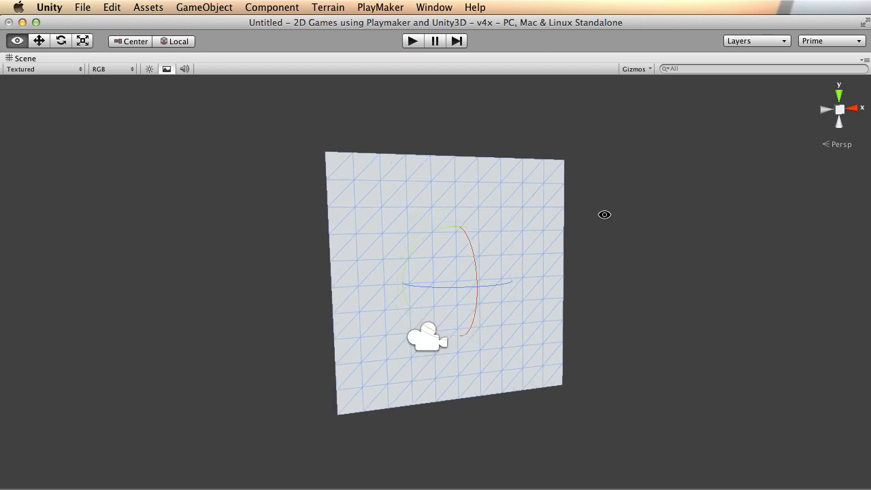
{"action": "left_click_drag", "start_coordinate": [615, 210], "coordinate": [521, 200], "text": "alt"}
{"action": "key", "text": "shift+space"}
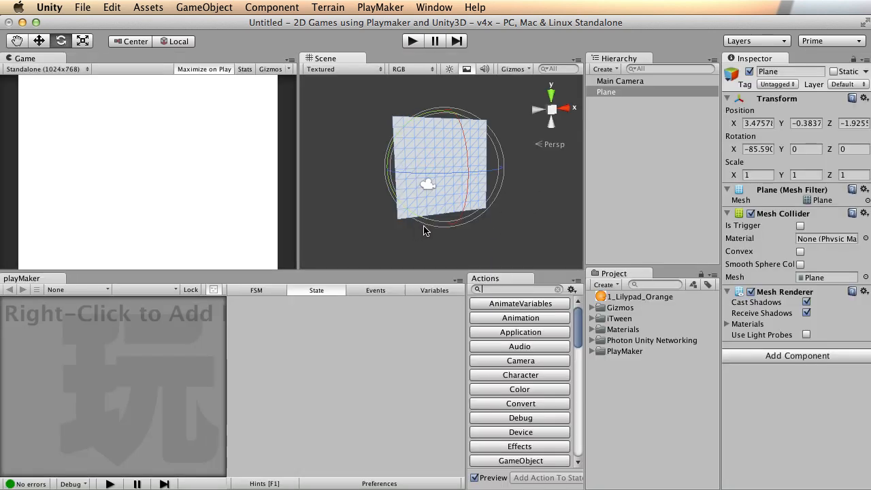
{"action": "left_click_drag", "start_coordinate": [368, 196], "coordinate": [391, 178], "text": "alt"}
Apply the orange lilypad texture to the Plane and turn the view to face it.
{"action": "key", "text": "w"}
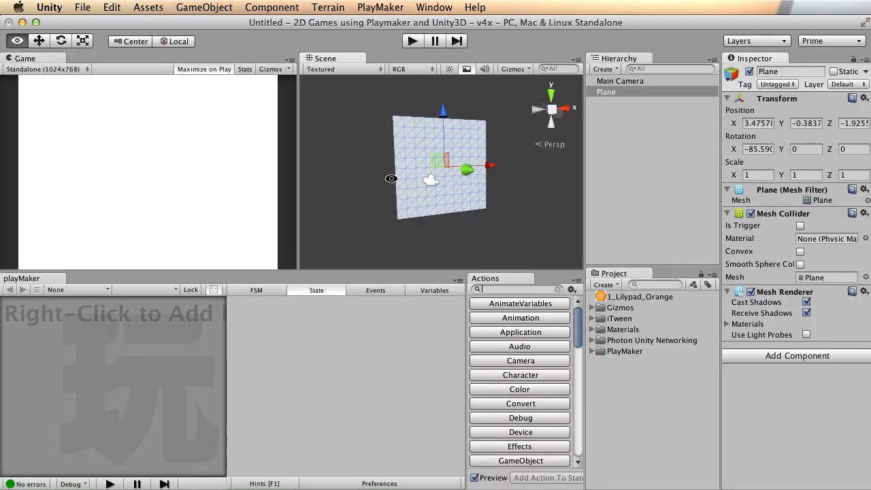
{"action": "left_click_drag", "start_coordinate": [622, 295], "coordinate": [621, 91]}
{"action": "right_click_drag", "start_coordinate": [599, 189], "coordinate": [612, 190], "text": "alt"}
{"action": "middle_click_drag", "start_coordinate": [468, 131], "coordinate": [478, 140], "text": "alt"}
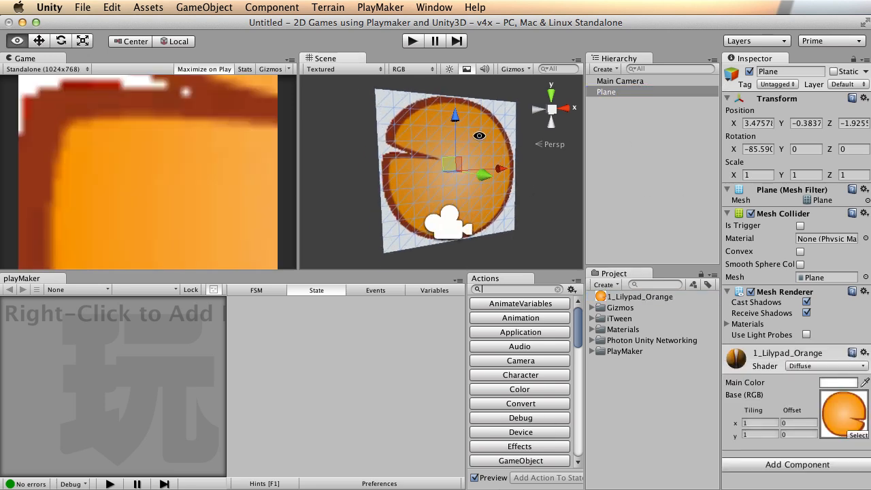
{"action": "left_click_drag", "start_coordinate": [478, 140], "coordinate": [468, 153], "text": "alt"}
{"action": "left_click_drag", "start_coordinate": [361, 158], "coordinate": [432, 153], "text": "alt"}
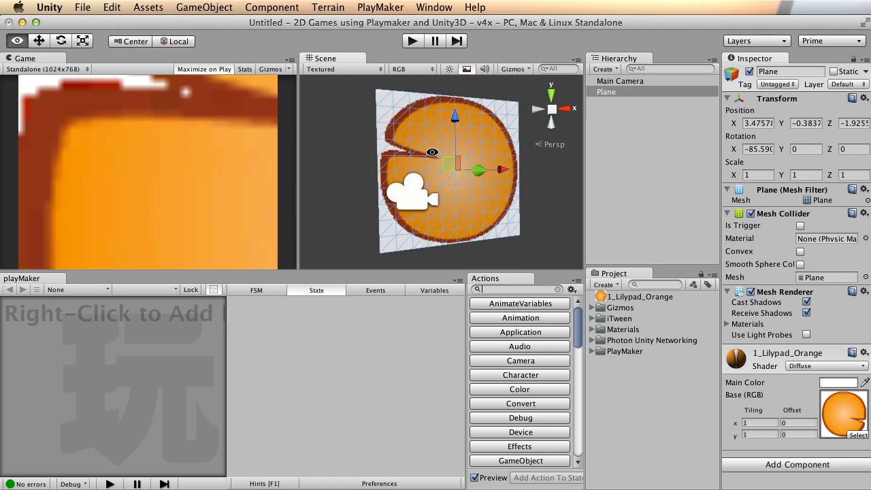
Delete the Plane, leaving only the Main Camera.
{"action": "right_click", "coordinate": [613, 90]}
{"action": "left_click", "coordinate": [653, 162]}
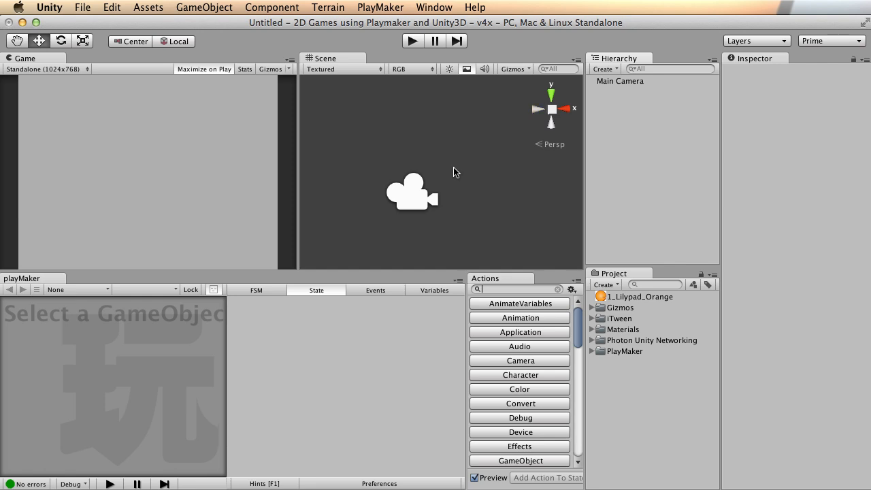
{"action": "left_click", "coordinate": [202, 7]}
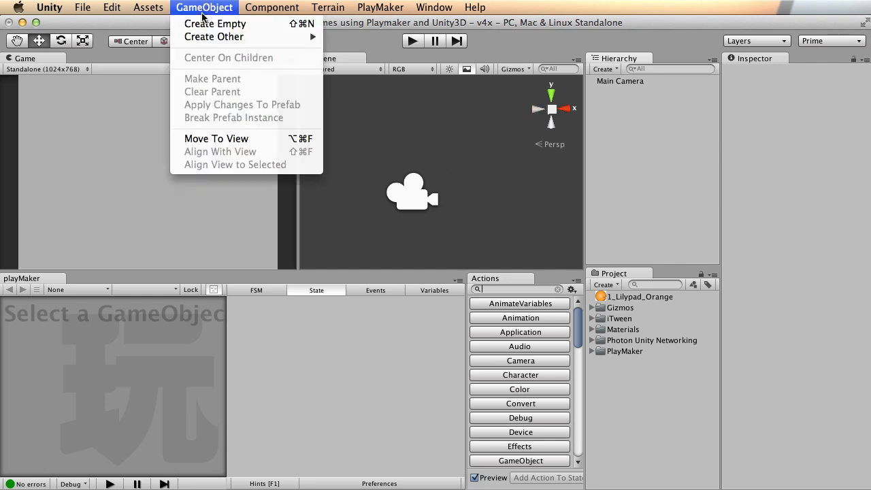
Dismiss Unity's object list, orbit Silo 2's empty Perspective view, and bring up the primitives list.
{"action": "mouse_move", "coordinate": [232, 39]}
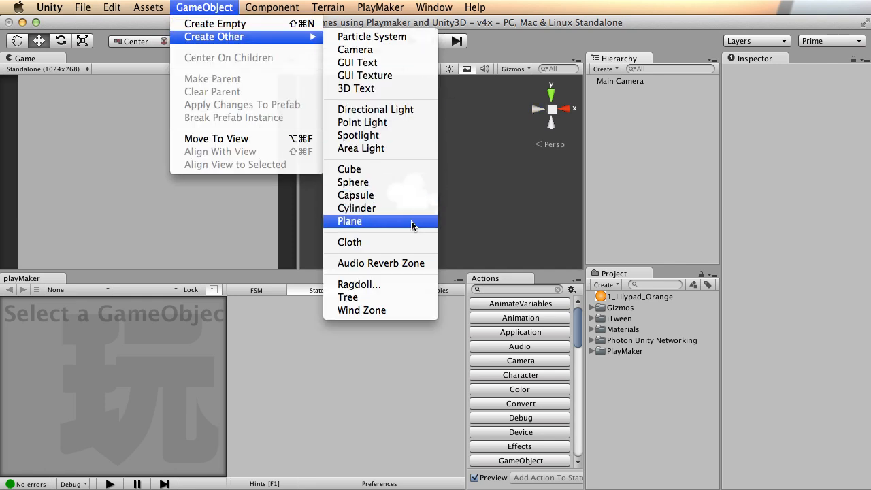
{"action": "left_click", "coordinate": [211, 5]}
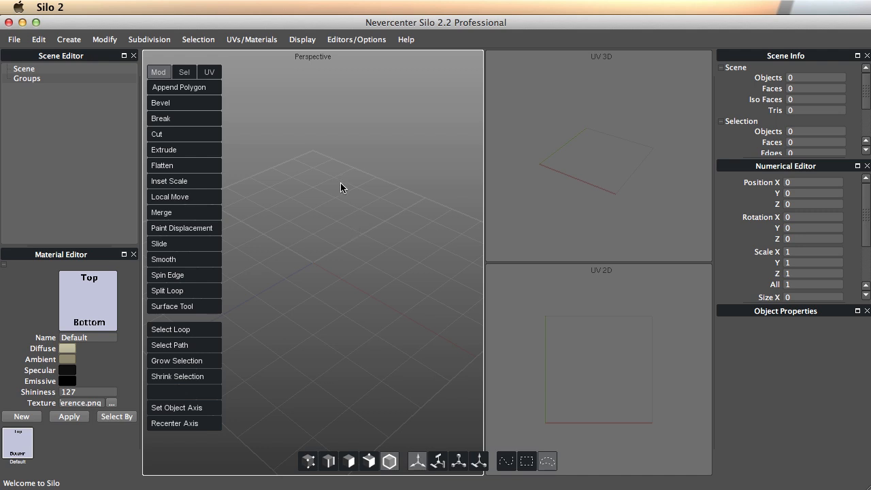
{"action": "middle_click_drag", "start_coordinate": [383, 255], "coordinate": [341, 237]}
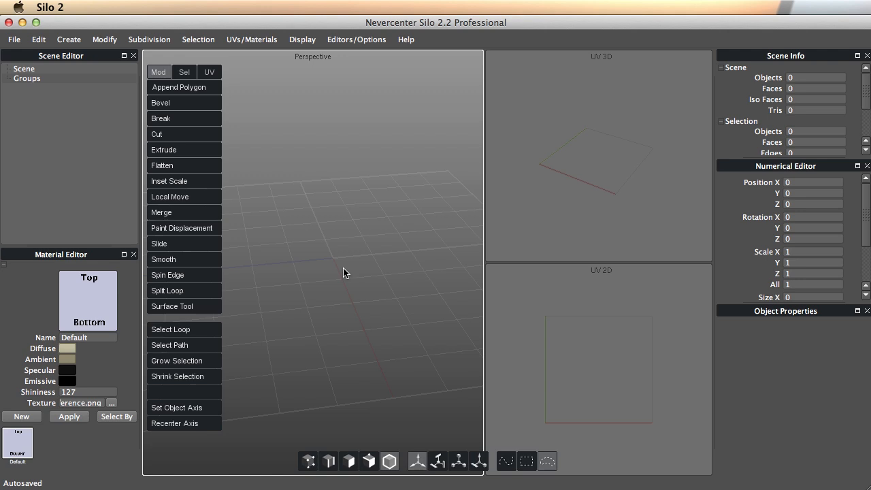
{"action": "middle_click_drag", "start_coordinate": [353, 235], "coordinate": [313, 174]}
{"action": "left_click", "coordinate": [71, 40]}
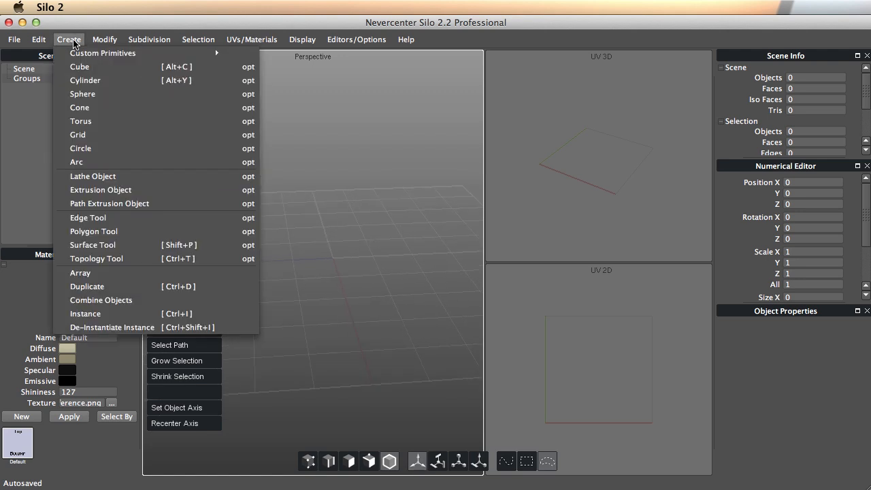
Create a Grid plane and orbit so it faces the camera.
{"action": "left_click", "coordinate": [102, 138]}
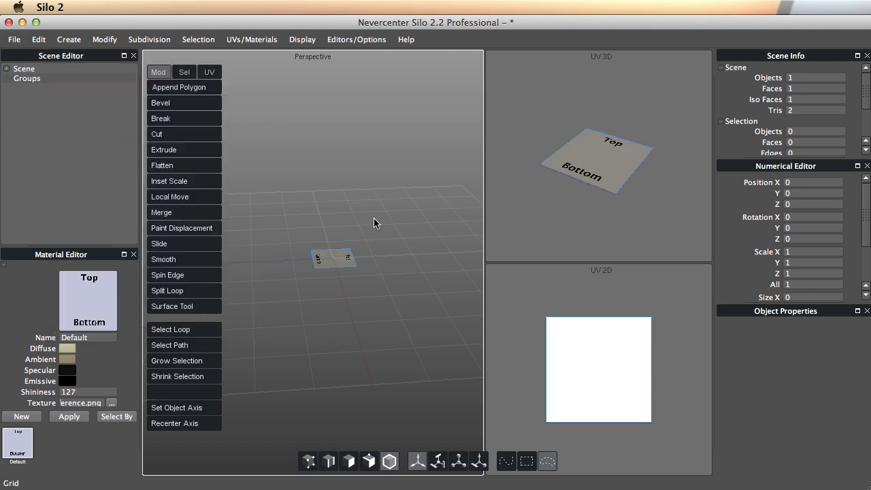
{"action": "right_click_drag", "start_coordinate": [324, 274], "coordinate": [405, 281], "text": "alt"}
{"action": "middle_click_drag", "start_coordinate": [412, 206], "coordinate": [395, 207], "text": "alt"}
{"action": "left_click_drag", "start_coordinate": [396, 212], "coordinate": [370, 235], "text": "alt"}
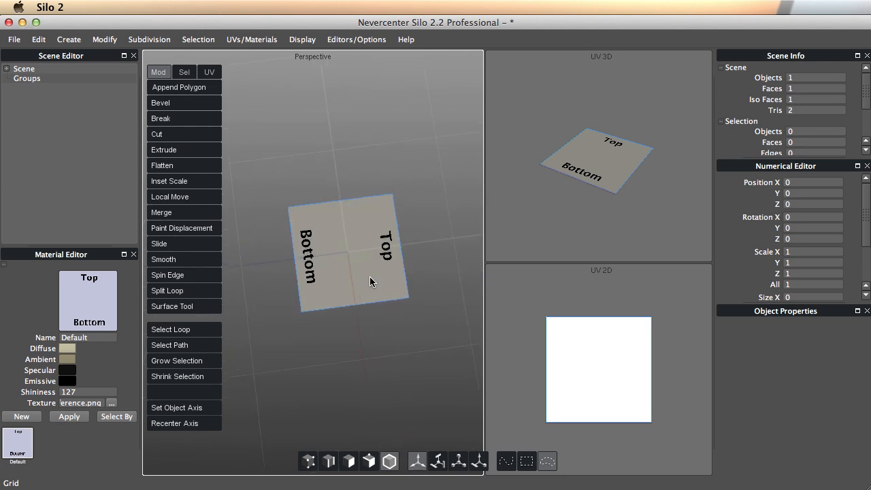
{"action": "left_click", "coordinate": [370, 235]}
{"action": "left_click_drag", "start_coordinate": [317, 319], "coordinate": [329, 280], "text": "alt"}
Review and close the 1 × 1 Grid options, then look down on the plane from above.
{"action": "left_click", "coordinate": [68, 43]}
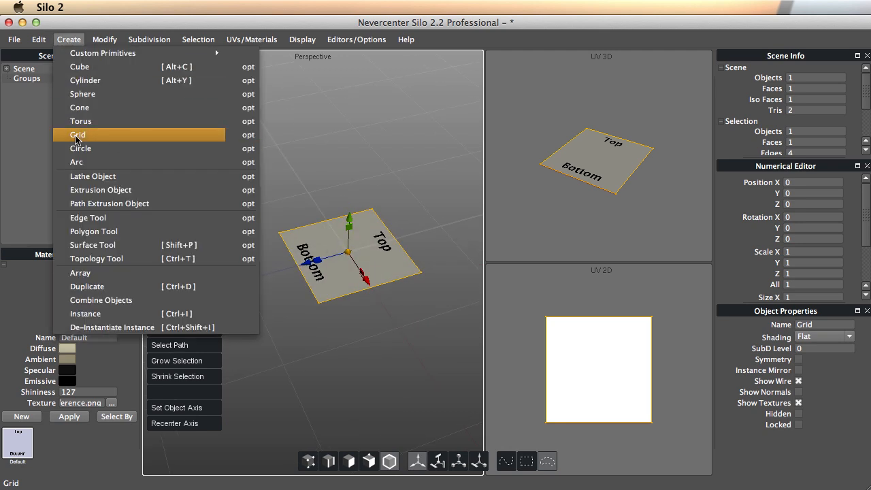
{"action": "left_click", "coordinate": [248, 135]}
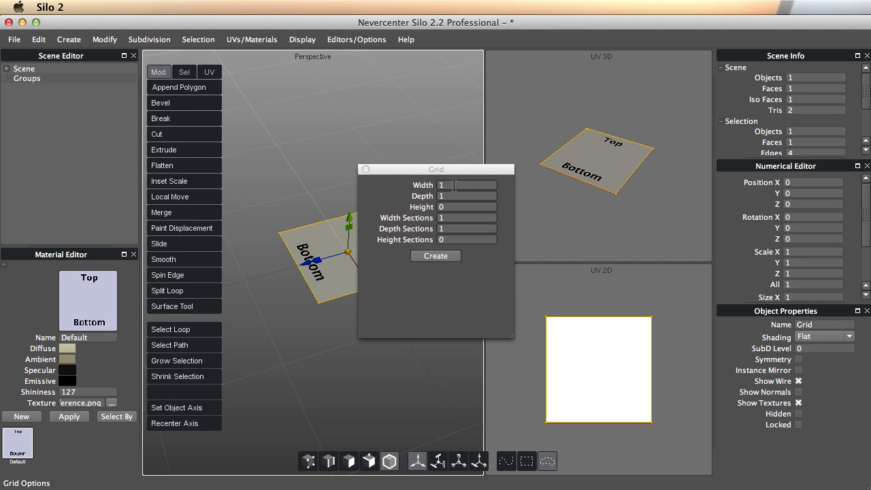
{"action": "left_click_drag", "start_coordinate": [452, 173], "coordinate": [474, 160]}
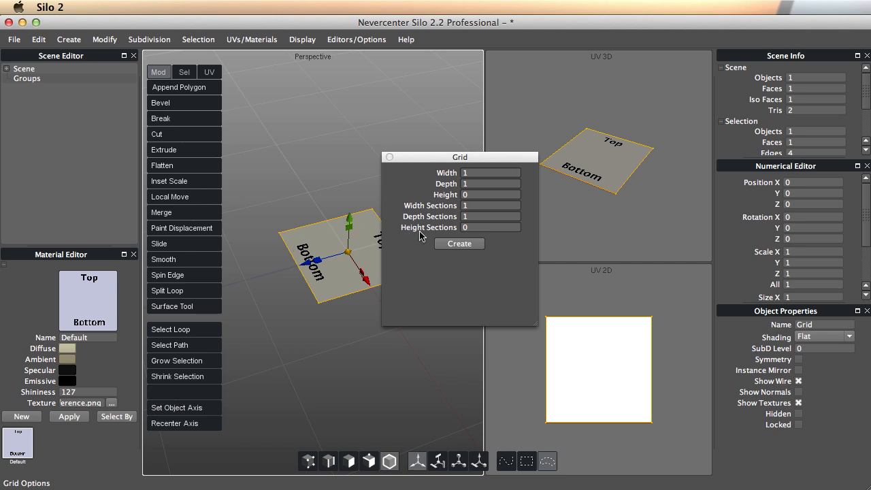
{"action": "left_click_drag", "start_coordinate": [412, 152], "coordinate": [442, 134]}
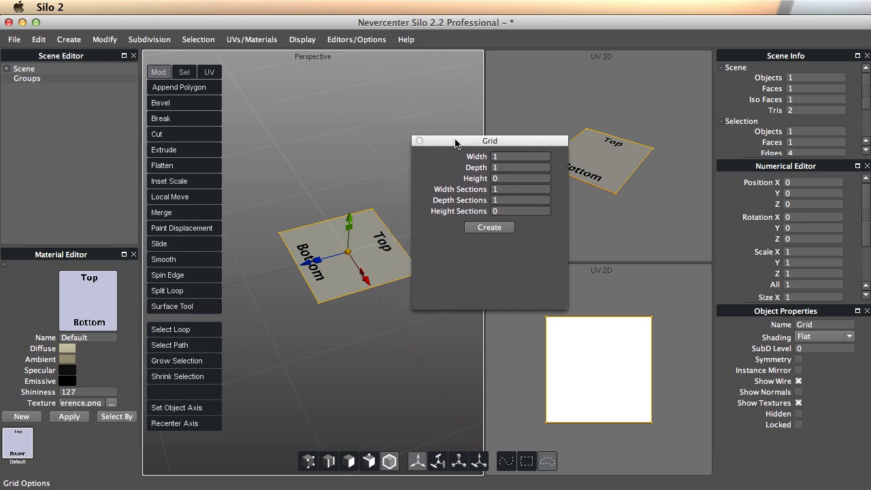
{"action": "left_click", "coordinate": [420, 139]}
{"action": "left_click_drag", "start_coordinate": [376, 228], "coordinate": [361, 243], "text": "alt"}
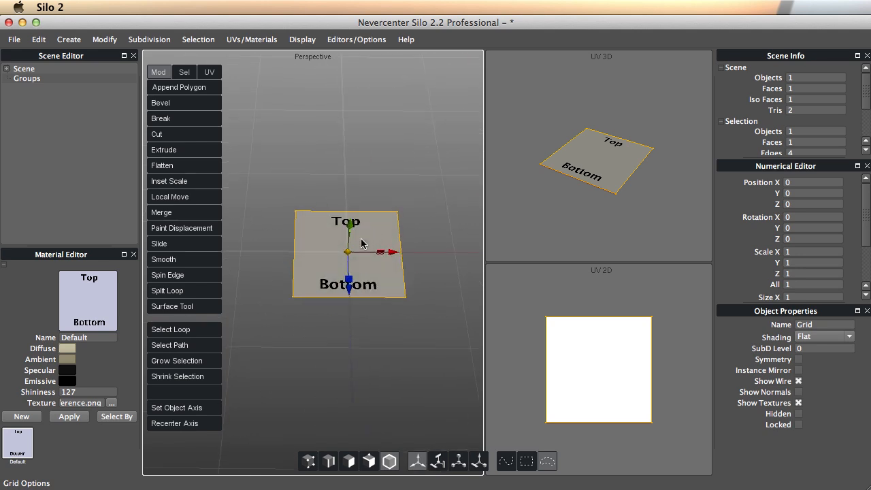
{"action": "key", "text": "super+Tab"}
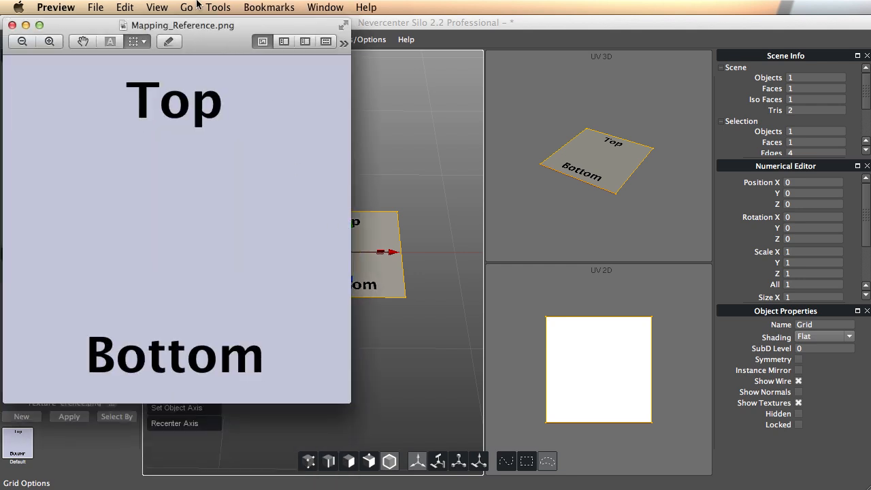
Compare Mapping_Reference.png with the textured Grid plane, then close the image.
{"action": "left_click_drag", "start_coordinate": [199, 28], "coordinate": [389, 45]}
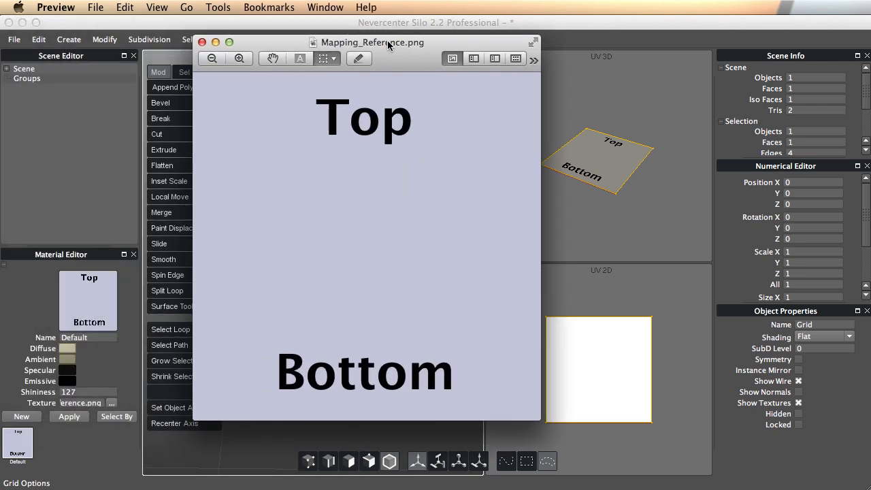
{"action": "left_click", "coordinate": [202, 42]}
{"action": "left_click_drag", "start_coordinate": [412, 305], "coordinate": [431, 294], "text": "alt"}
{"action": "left_click_drag", "start_coordinate": [295, 279], "coordinate": [314, 266], "text": "alt"}
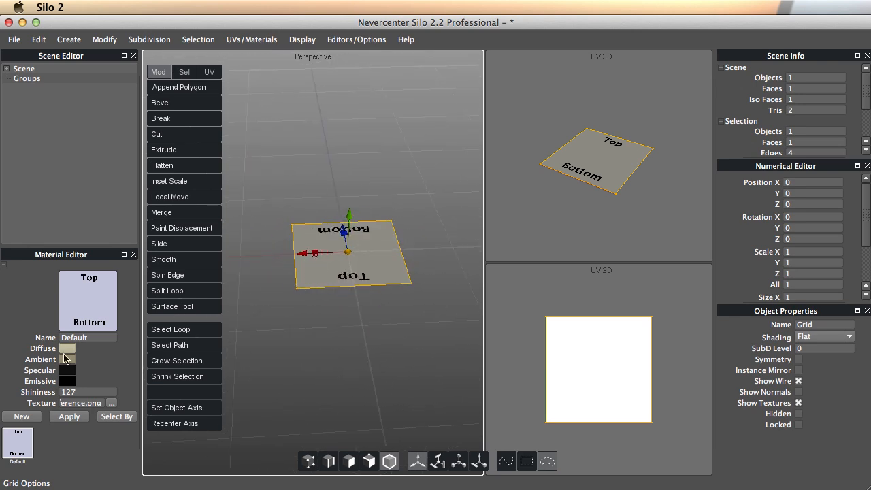
Orbit and zoom around the textured plane in the Perspective view, then bring Unity forward.
{"action": "left_click_drag", "start_coordinate": [381, 274], "coordinate": [392, 266], "text": "alt"}
{"action": "right_click_drag", "start_coordinate": [359, 279], "coordinate": [320, 286], "text": "alt"}
{"action": "mouse_move", "coordinate": [354, 248]}
{"action": "left_mouse_down", "text": "alt"}
{"action": "mouse_move", "coordinate": [384, 245]}
{"action": "mouse_move", "coordinate": [367, 256]}
{"action": "left_mouse_up", "text": "alt"}
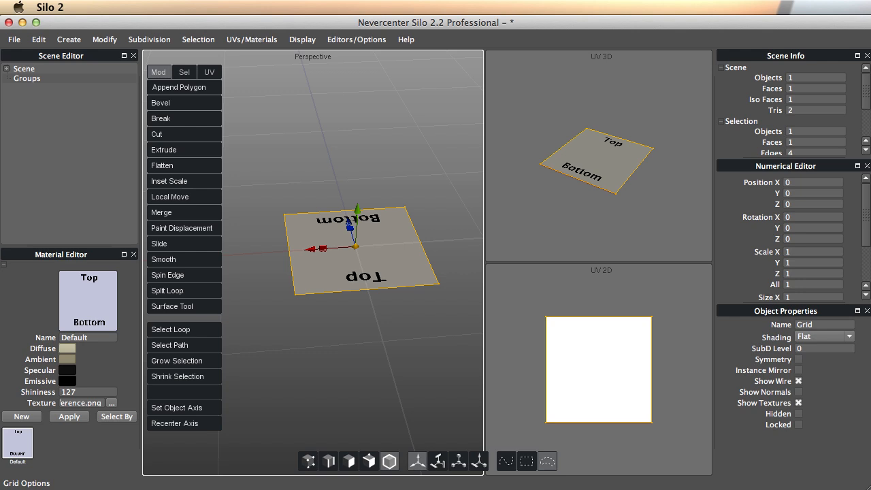
{"action": "left_click", "coordinate": [816, 467]}
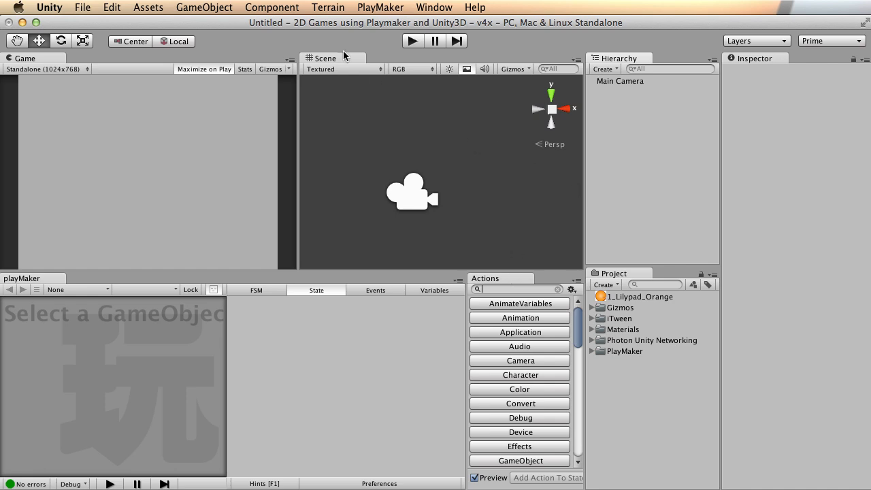
Create a Cube via GameObject > Create Other > Cube.
{"action": "left_click", "coordinate": [148, 7]}
{"action": "mouse_move", "coordinate": [204, 7]}
{"action": "mouse_move", "coordinate": [204, 37]}
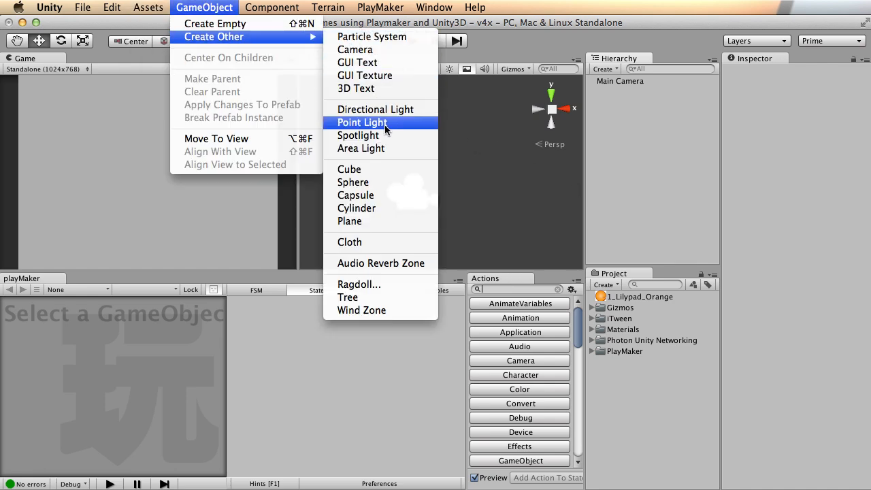
{"action": "left_click", "coordinate": [376, 171]}
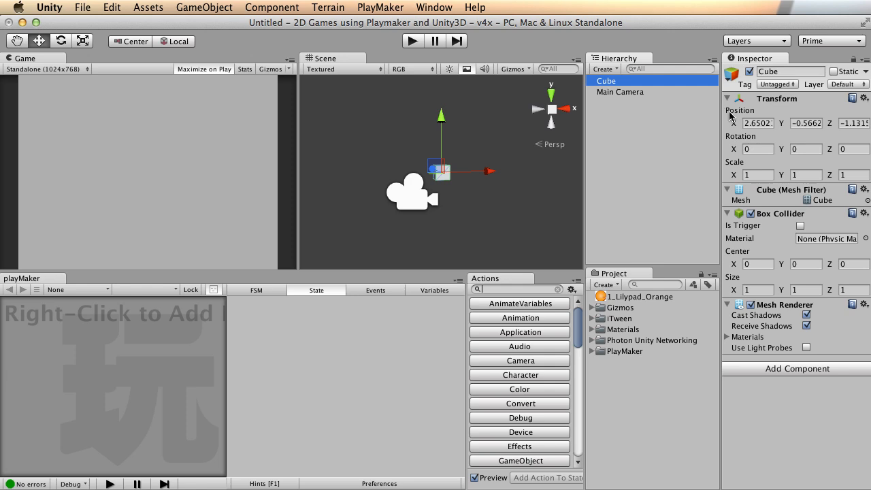
Frame the new cube with F and orbit the Scene view around it.
{"action": "left_click_drag", "start_coordinate": [370, 158], "coordinate": [452, 179], "text": "alt"}
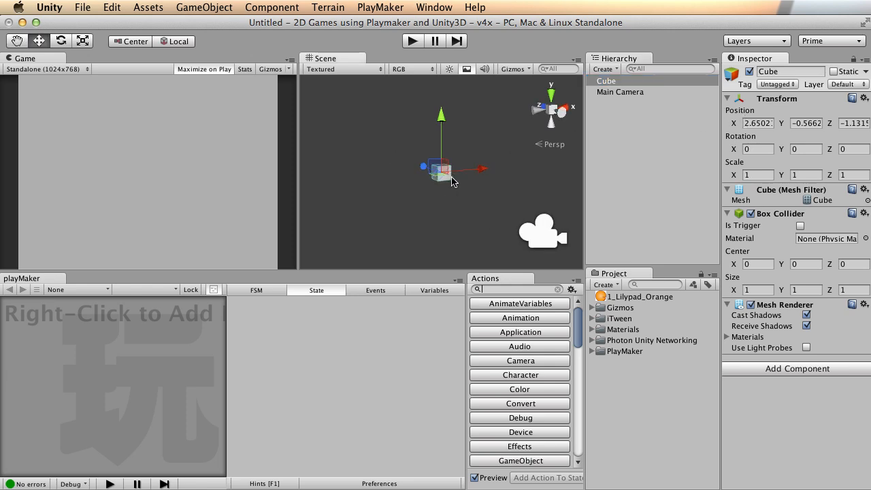
{"action": "key", "text": "f"}
{"action": "left_click_drag", "start_coordinate": [388, 170], "coordinate": [474, 252], "text": "alt"}
{"action": "right_click_drag", "start_coordinate": [474, 252], "coordinate": [577, 194], "text": "alt"}
{"action": "left_click_drag", "start_coordinate": [576, 194], "coordinate": [401, 166], "text": "alt"}
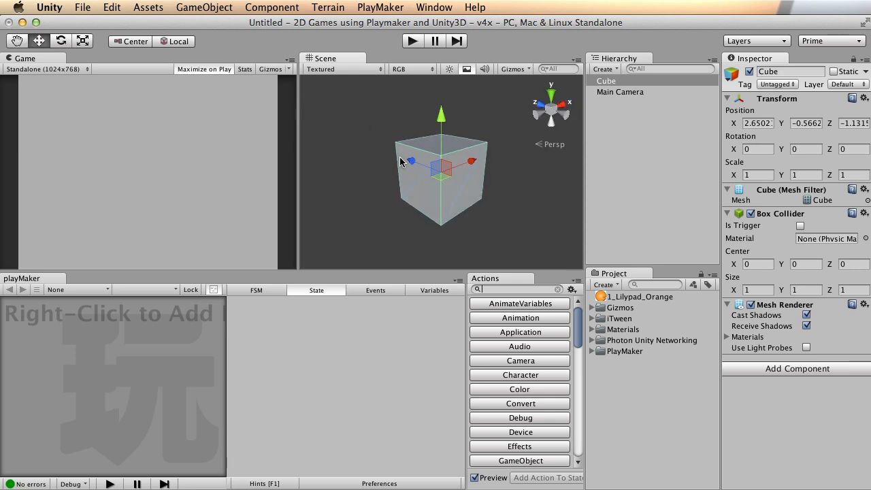
{"action": "left_click_drag", "start_coordinate": [519, 183], "coordinate": [470, 133], "text": "alt"}
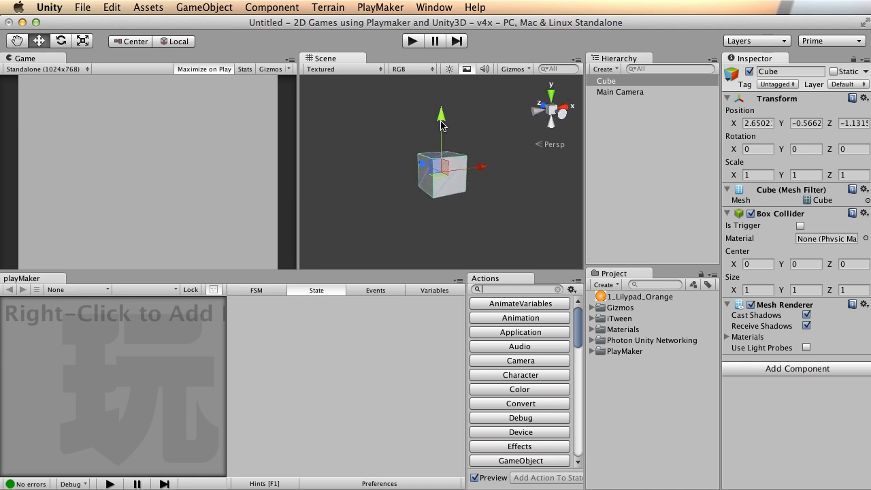
{"action": "left_click_drag", "start_coordinate": [444, 105], "coordinate": [408, 132], "text": "alt"}
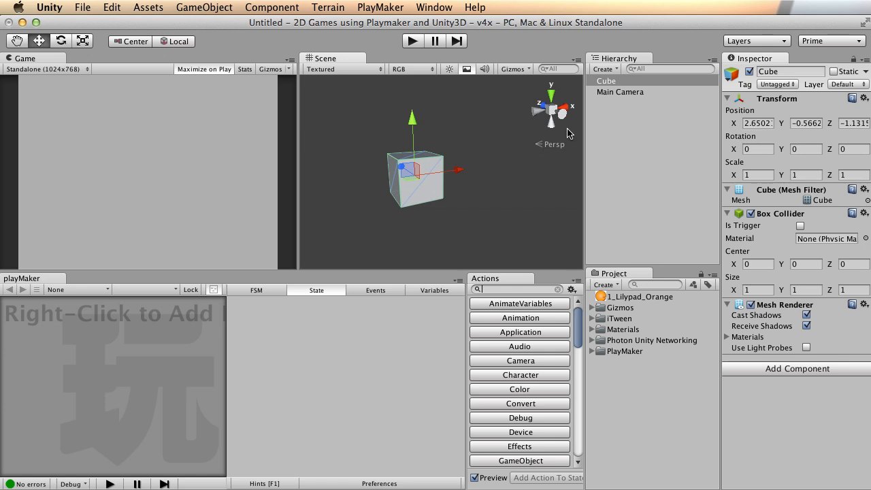
Frame the Main Camera to view its frustum, then reselect the Cube.
{"action": "left_click", "coordinate": [627, 92]}
{"action": "key", "text": "f"}
{"action": "left_click_drag", "start_coordinate": [385, 163], "coordinate": [433, 170], "text": "alt"}
{"action": "middle_click_drag", "start_coordinate": [392, 122], "coordinate": [449, 135]}
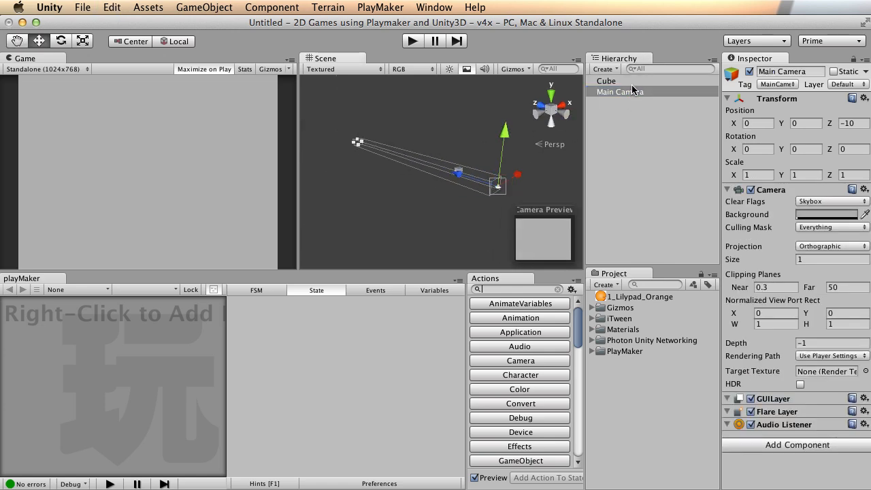
{"action": "left_click_drag", "start_coordinate": [508, 183], "coordinate": [445, 193], "text": "alt"}
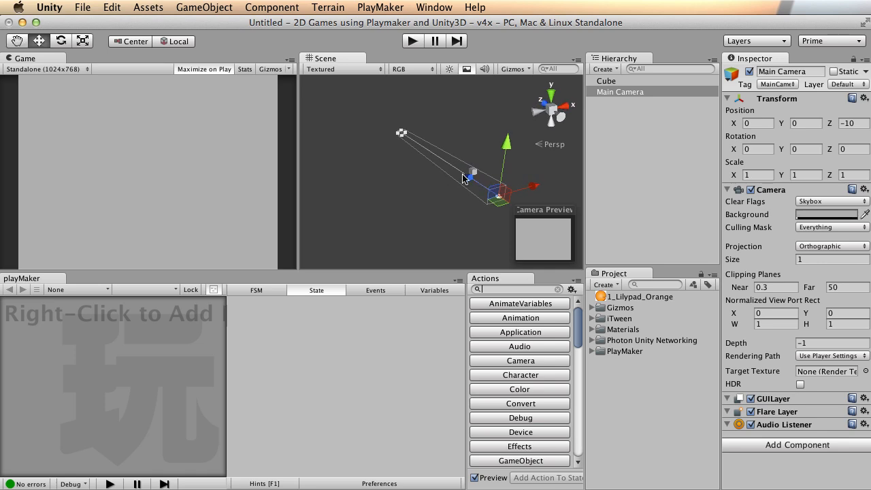
{"action": "mouse_move", "coordinate": [425, 134]}
{"action": "left_mouse_down", "text": "alt"}
{"action": "mouse_move", "coordinate": [442, 139]}
{"action": "mouse_move", "coordinate": [414, 142]}
{"action": "mouse_move", "coordinate": [430, 143]}
{"action": "left_mouse_up", "text": "alt"}
{"action": "left_click", "coordinate": [427, 140]}
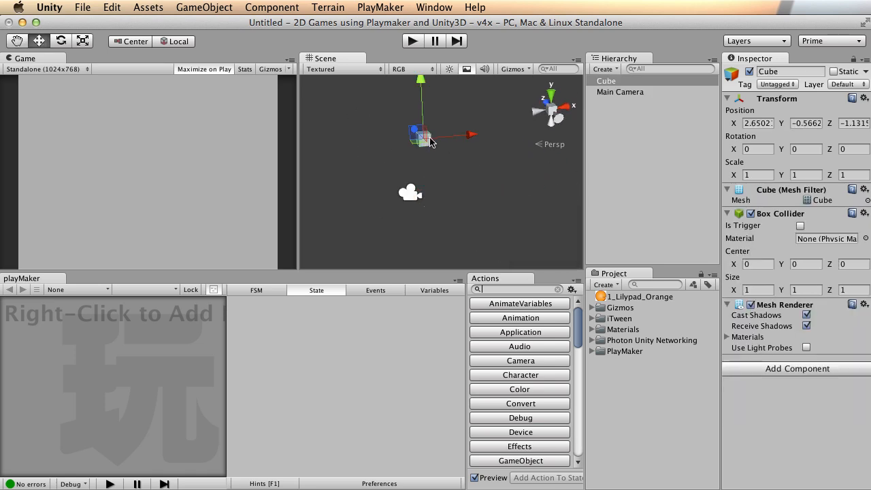
Drag the cube left along X and adjust its height toward the camera's view.
{"action": "left_click_drag", "start_coordinate": [472, 135], "coordinate": [446, 138]}
{"action": "mouse_move", "coordinate": [383, 82]}
{"action": "left_mouse_down"}
{"action": "mouse_move", "coordinate": [386, 65]}
{"action": "mouse_move", "coordinate": [390, 86]}
{"action": "left_mouse_up"}
{"action": "mouse_move", "coordinate": [439, 128]}
{"action": "left_mouse_down"}
{"action": "mouse_move", "coordinate": [425, 130]}
{"action": "mouse_move", "coordinate": [445, 128]}
{"action": "mouse_move", "coordinate": [435, 128]}
{"action": "left_mouse_up"}
{"action": "left_click_drag", "start_coordinate": [382, 173], "coordinate": [464, 161], "text": "alt"}
{"action": "right_click_drag", "start_coordinate": [464, 160], "coordinate": [451, 158], "text": "alt"}
{"action": "middle_click_drag", "start_coordinate": [450, 159], "coordinate": [512, 156], "text": "alt"}
Bring the cube along Z in front of the camera, fine-tuning to about X 0.18, Y 0.12, Z -4.90.
{"action": "left_click_drag", "start_coordinate": [347, 150], "coordinate": [496, 141]}
{"action": "middle_click_drag", "start_coordinate": [496, 140], "coordinate": [466, 145], "text": "alt"}
{"action": "left_click_drag", "start_coordinate": [467, 145], "coordinate": [461, 176], "text": "alt"}
{"action": "left_click_drag", "start_coordinate": [397, 178], "coordinate": [430, 175], "text": "alt"}
{"action": "right_click_drag", "start_coordinate": [374, 185], "coordinate": [428, 182], "text": "alt"}
{"action": "mouse_move", "coordinate": [428, 167]}
{"action": "middle_mouse_down", "text": "alt"}
{"action": "mouse_move", "coordinate": [432, 158]}
{"action": "mouse_move", "coordinate": [420, 169]}
{"action": "middle_mouse_up", "text": "alt"}
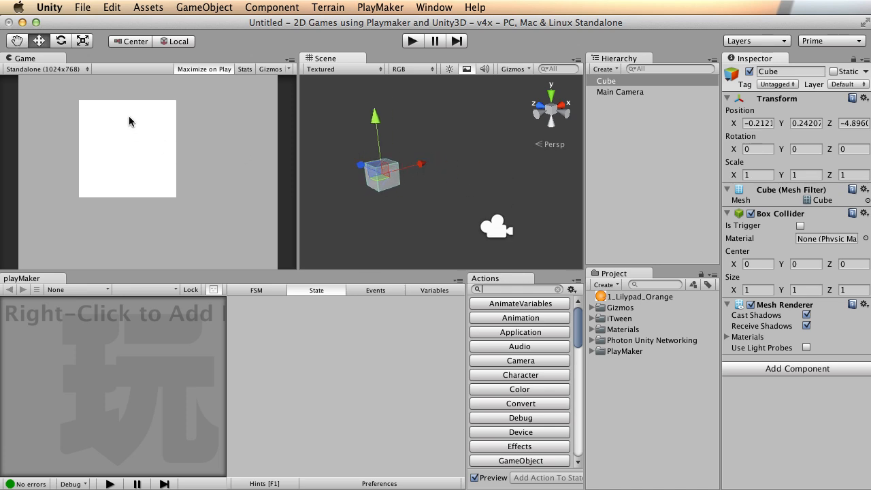
{"action": "mouse_move", "coordinate": [374, 117]}
{"action": "left_mouse_down"}
{"action": "mouse_move", "coordinate": [381, 134]}
{"action": "mouse_move", "coordinate": [377, 119]}
{"action": "left_mouse_up"}
{"action": "left_click_drag", "start_coordinate": [423, 163], "coordinate": [443, 164]}
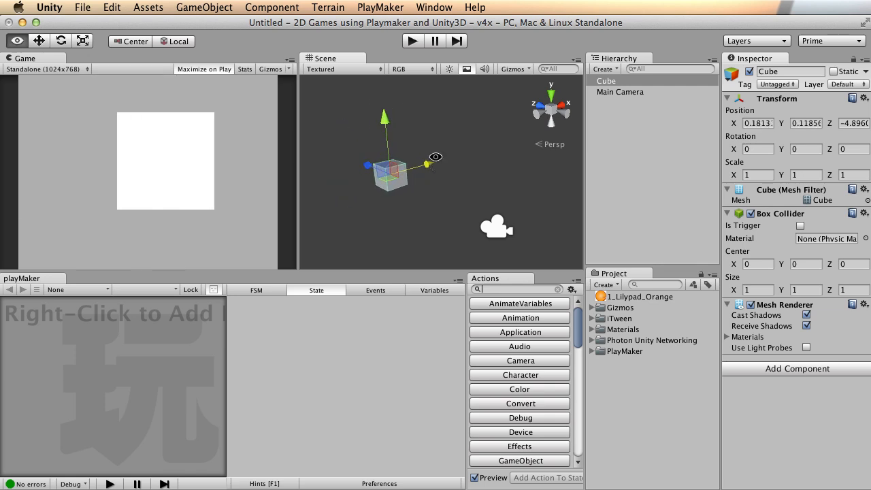
Add a PlayMaker FSM to the Cube and move State 1 up-left in the graph.
{"action": "right_click", "coordinate": [93, 334]}
{"action": "left_click", "coordinate": [94, 335]}
{"action": "right_click", "coordinate": [92, 342]}
{"action": "left_click", "coordinate": [112, 349]}
{"action": "left_click_drag", "start_coordinate": [175, 414], "coordinate": [58, 387]}
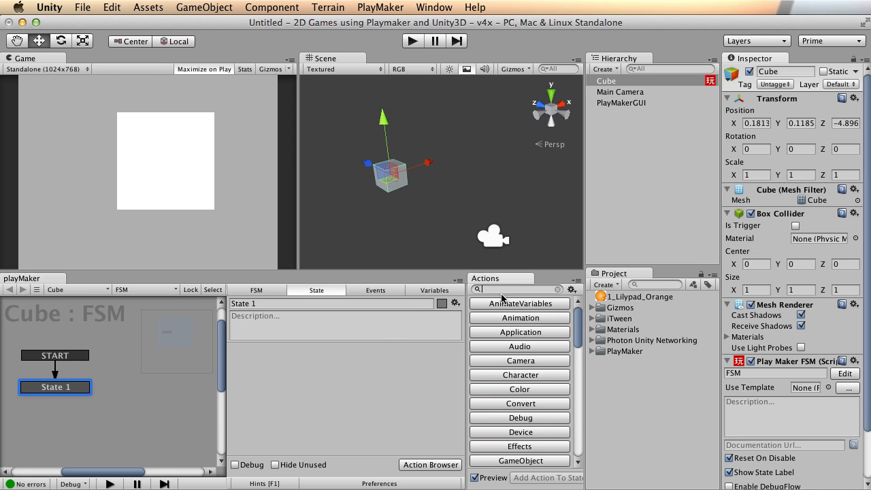
Search 'look' in the Action Browser and add the Look At action to State 1.
{"action": "type", "text": "look"}
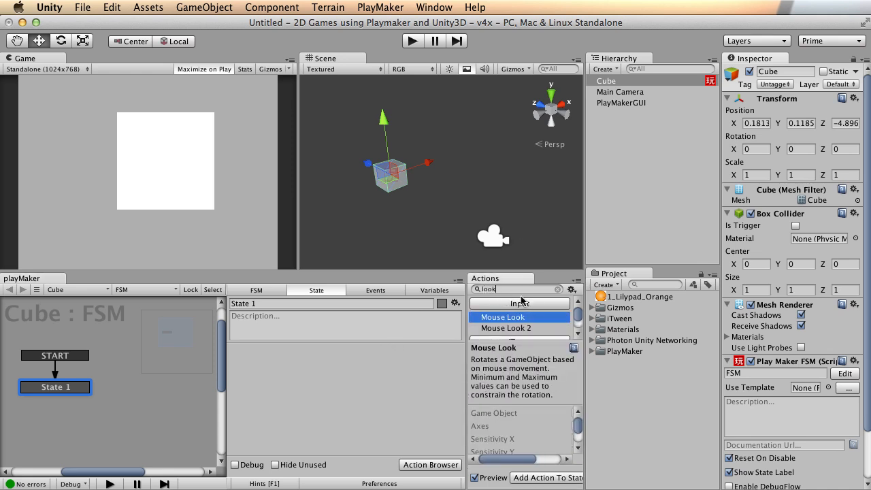
{"action": "scroll", "coordinate": [544, 323], "scroll_direction": "down", "scroll_amount": 5}
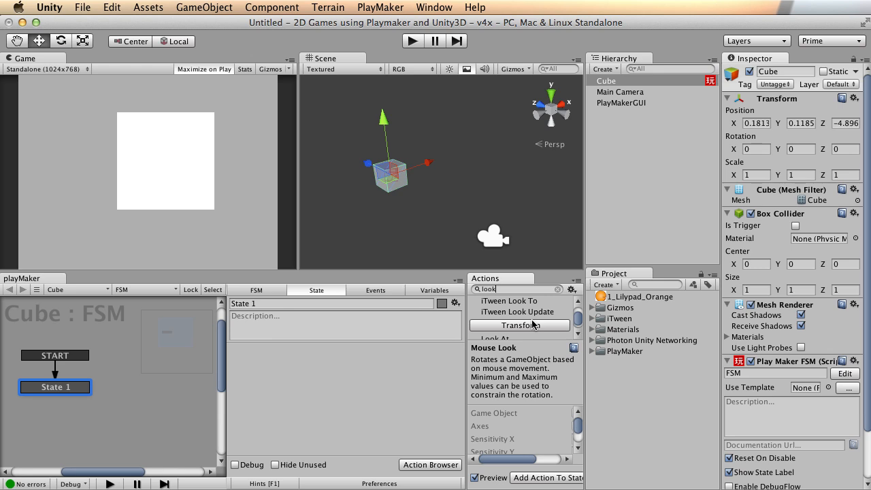
{"action": "scroll", "coordinate": [522, 324], "scroll_direction": "down", "scroll_amount": 3}
{"action": "scroll", "coordinate": [531, 319], "scroll_direction": "up", "scroll_amount": 6}
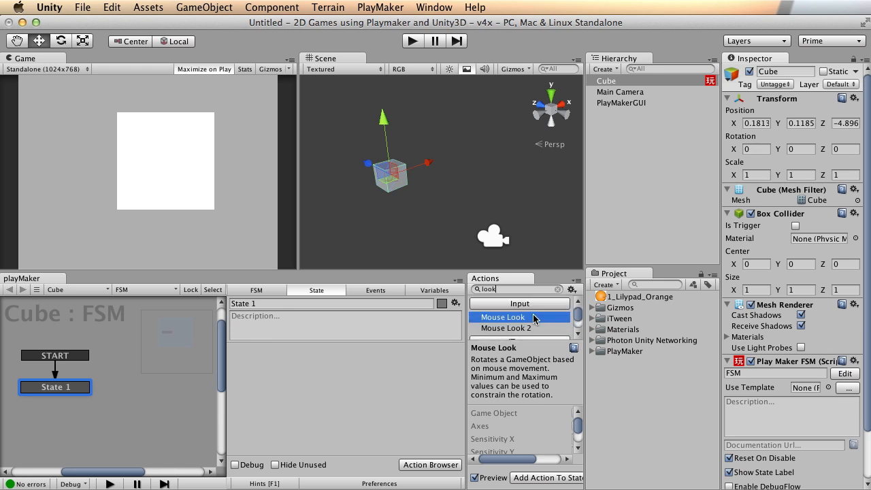
{"action": "scroll", "coordinate": [521, 311], "scroll_direction": "down", "scroll_amount": 6}
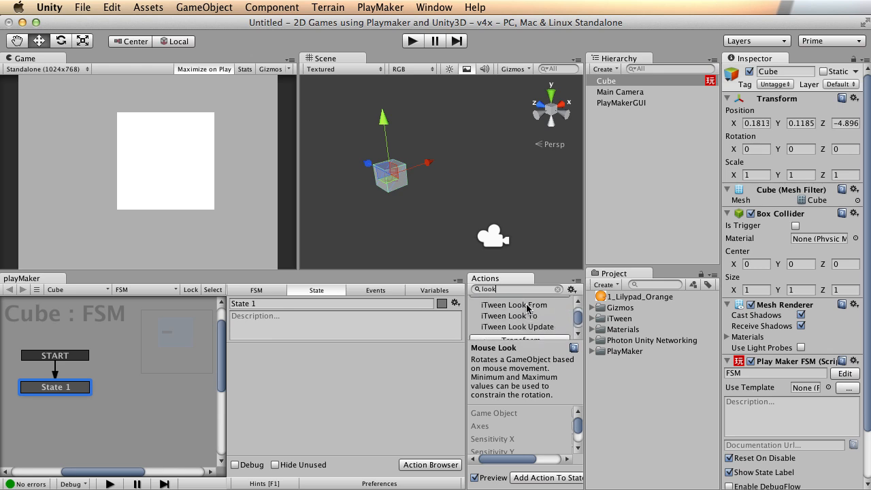
{"action": "double_click", "coordinate": [503, 315]}
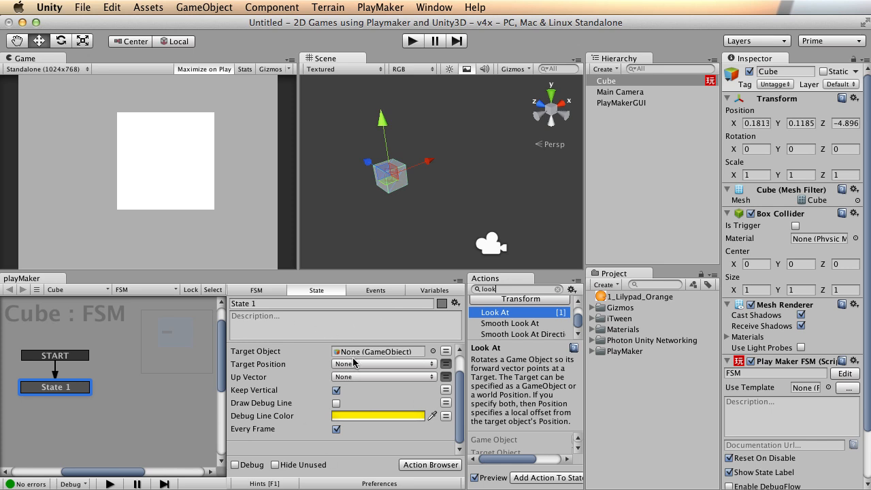
Undo the cube's height change and move the cube down slightly.
{"action": "scroll", "coordinate": [277, 389], "scroll_direction": "up", "scroll_amount": 2}
{"action": "left_click_drag", "start_coordinate": [433, 175], "coordinate": [392, 124], "text": "alt"}
{"action": "key", "text": "super+z"}
{"action": "left_click_drag", "start_coordinate": [468, 113], "coordinate": [379, 181], "text": "alt"}
{"action": "right_click_drag", "start_coordinate": [379, 181], "coordinate": [408, 170], "text": "alt"}
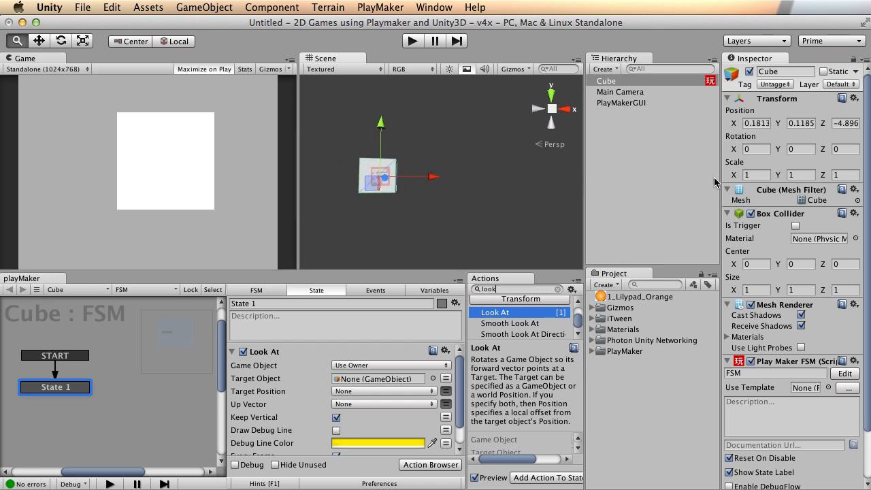
{"action": "middle_click_drag", "start_coordinate": [408, 170], "coordinate": [461, 173], "text": "alt"}
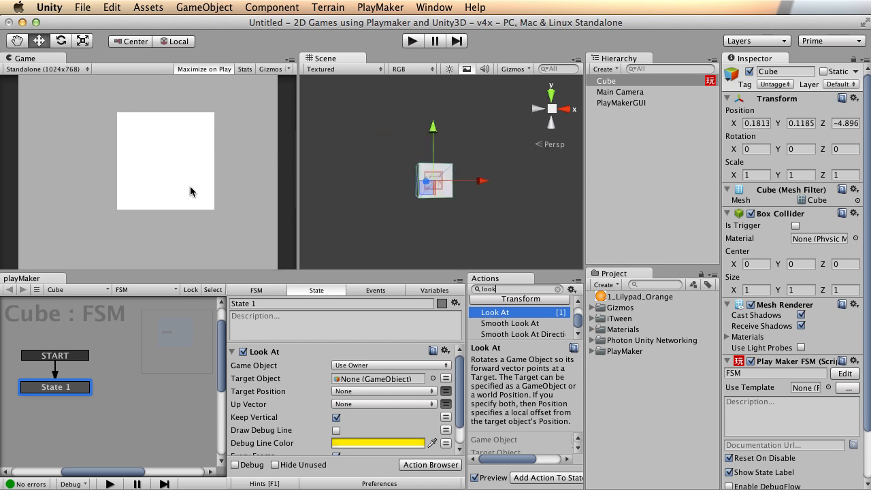
{"action": "left_click_drag", "start_coordinate": [432, 131], "coordinate": [448, 244]}
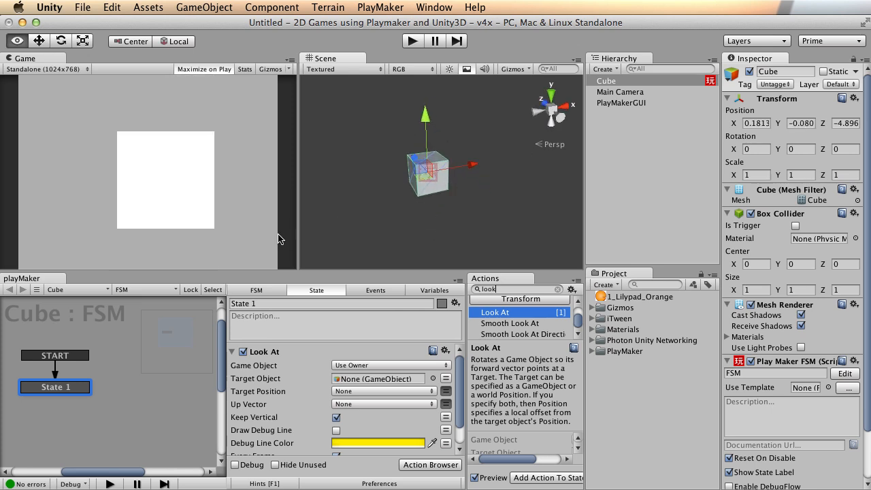
Zoom out until the camera is visible, then select the new Look At action.
{"action": "right_click_drag", "start_coordinate": [494, 210], "coordinate": [308, 200], "text": "alt"}
{"action": "middle_click_drag", "start_coordinate": [450, 144], "coordinate": [453, 173], "text": "alt"}
{"action": "left_click_drag", "start_coordinate": [412, 181], "coordinate": [477, 190], "text": "alt"}
{"action": "mouse_move", "coordinate": [462, 193]}
{"action": "right_mouse_down", "text": "alt"}
{"action": "mouse_move", "coordinate": [370, 201]}
{"action": "mouse_move", "coordinate": [470, 200]}
{"action": "right_mouse_up", "text": "alt"}
{"action": "middle_click_drag", "start_coordinate": [462, 200], "coordinate": [466, 167], "text": "alt"}
{"action": "right_click_drag", "start_coordinate": [467, 167], "coordinate": [309, 176], "text": "alt"}
{"action": "middle_click_drag", "start_coordinate": [500, 151], "coordinate": [446, 151], "text": "alt"}
{"action": "left_click_drag", "start_coordinate": [395, 148], "coordinate": [432, 182], "text": "alt"}
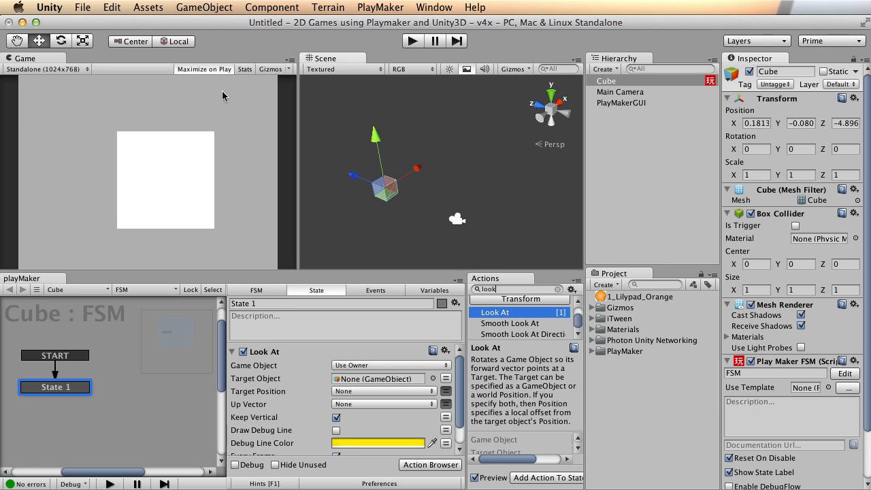
{"action": "right_click_drag", "start_coordinate": [495, 138], "coordinate": [465, 134], "text": "alt"}
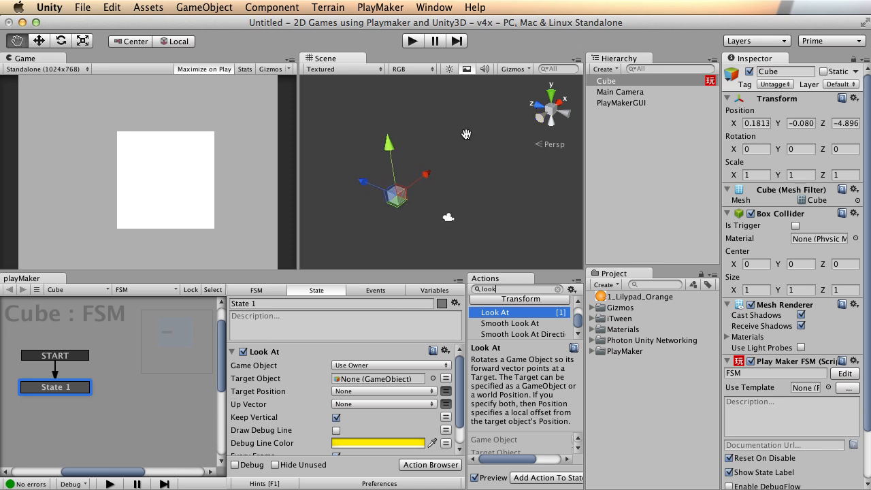
{"action": "left_click", "coordinate": [275, 351]}
Rotate the Main Camera to look straight down with Rotation X set to 90.
{"action": "left_click", "coordinate": [640, 92]}
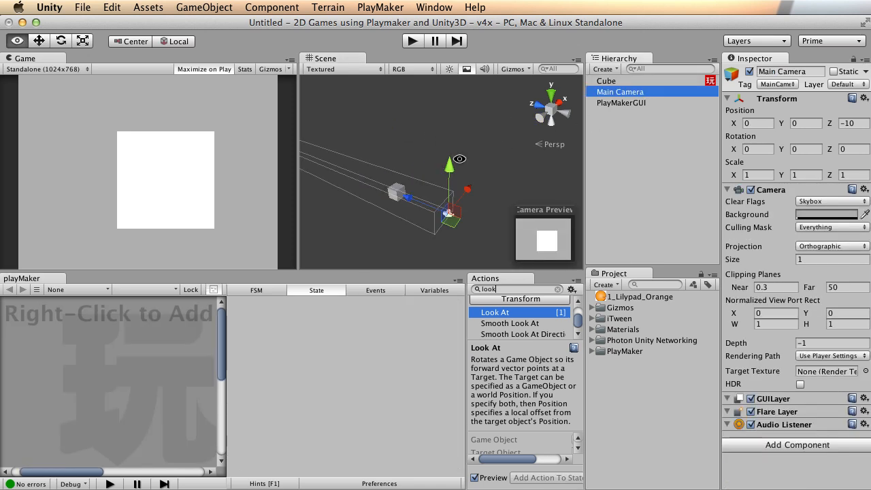
{"action": "left_click_drag", "start_coordinate": [476, 177], "coordinate": [508, 175], "text": "alt"}
{"action": "key", "text": "e"}
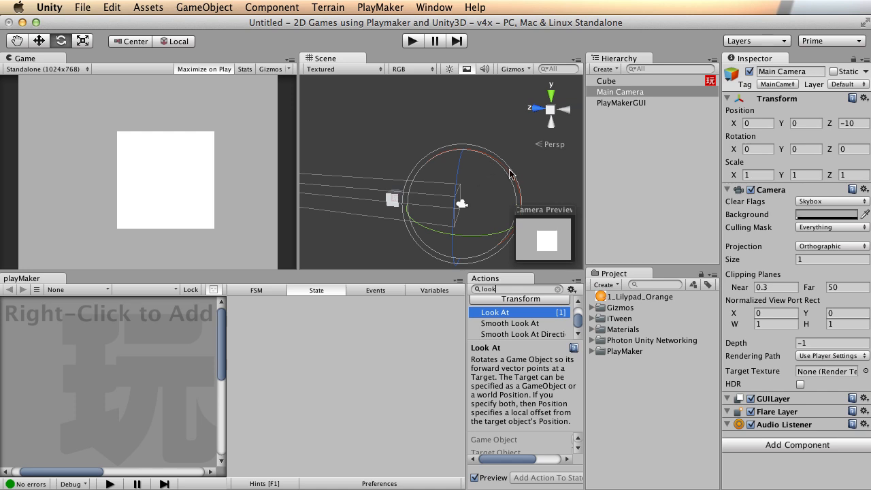
{"action": "left_click_drag", "start_coordinate": [511, 176], "coordinate": [464, 155]}
{"action": "left_click", "coordinate": [756, 149]}
{"action": "type", "text": "90w"}
Raise the camera, then set its Position Y and Z to 0.
{"action": "left_click_drag", "start_coordinate": [459, 249], "coordinate": [468, 167]}
{"action": "left_click", "coordinate": [810, 124]}
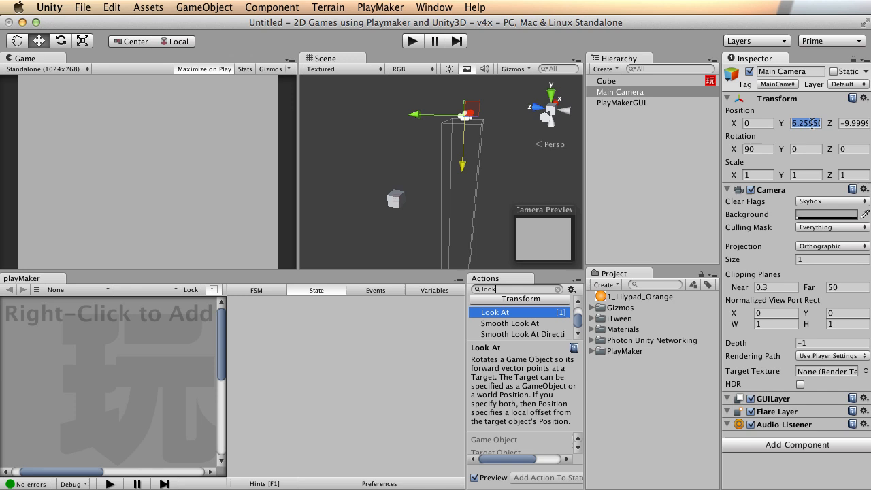
{"action": "type", "text": "0"}
{"action": "left_click", "coordinate": [860, 122]}
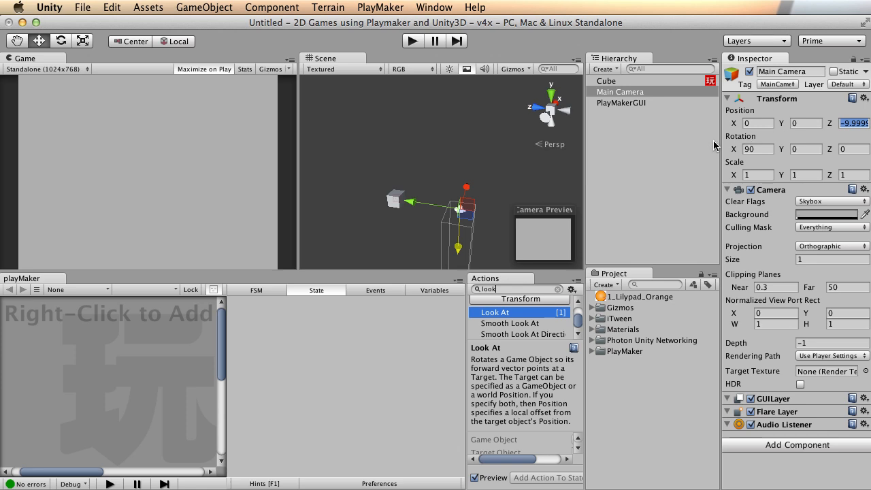
{"action": "type", "text": "0"}
Select the cube and edit its Position X field.
{"action": "left_click_drag", "start_coordinate": [514, 167], "coordinate": [431, 142], "text": "alt"}
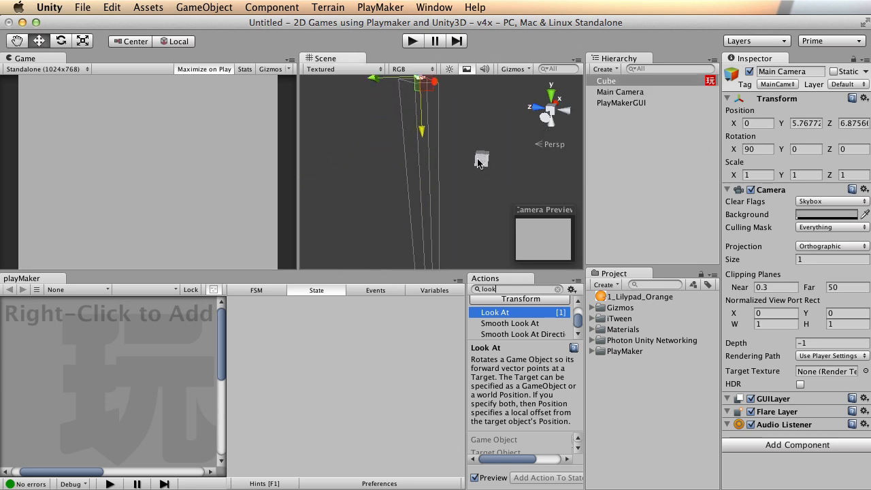
{"action": "left_click", "coordinate": [480, 161]}
{"action": "left_click", "coordinate": [762, 122]}
Set the Cube's Position X, Y and Z to 0.
{"action": "type", "text": "0"}
{"action": "double_click", "coordinate": [799, 123]}
{"action": "left_click", "coordinate": [800, 123]}
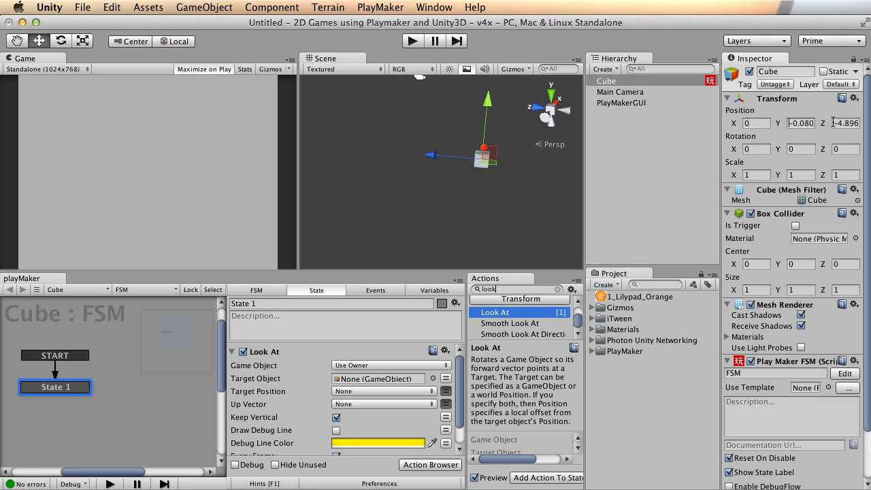
{"action": "double_click", "coordinate": [807, 123]}
{"action": "type", "text": "0"}
{"action": "key", "text": "Tab"}
{"action": "type", "text": "0"}
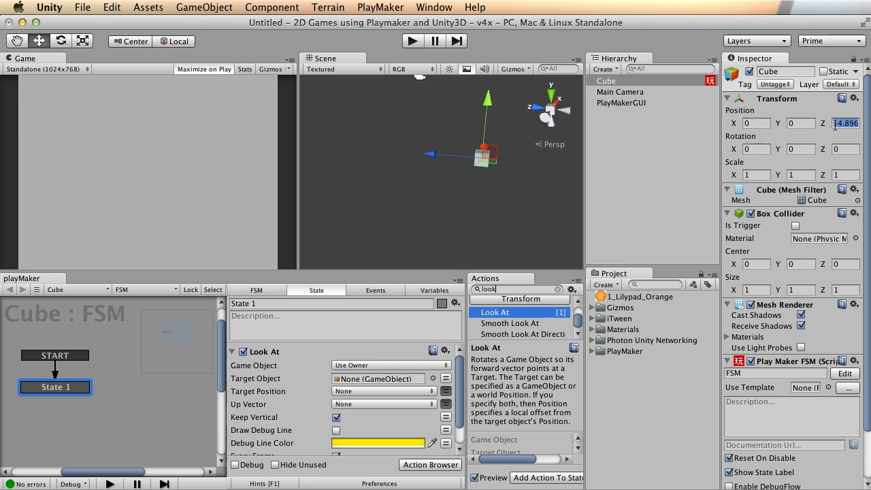
Orbit the Scene view to check the camera and cube, then reselect the cube.
{"action": "left_click_drag", "start_coordinate": [481, 170], "coordinate": [506, 124], "text": "alt"}
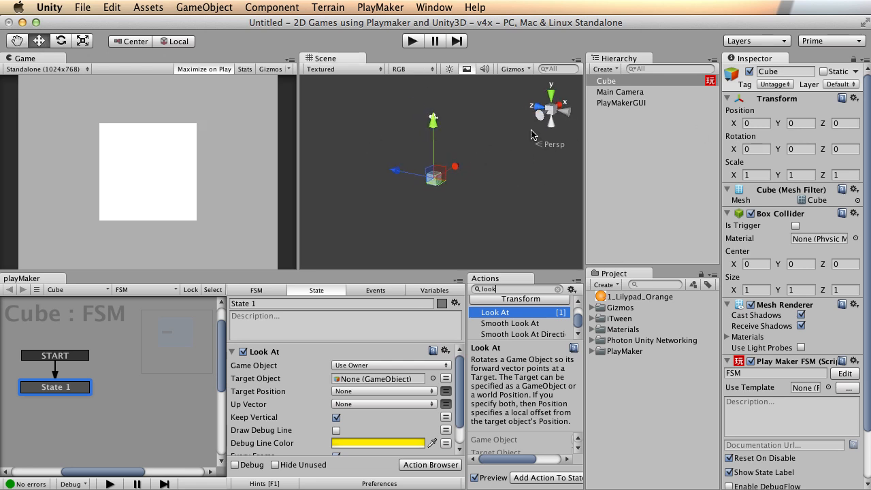
{"action": "left_click", "coordinate": [617, 93]}
{"action": "left_click_drag", "start_coordinate": [497, 155], "coordinate": [450, 145], "text": "alt"}
{"action": "left_click_drag", "start_coordinate": [461, 179], "coordinate": [396, 181], "text": "alt"}
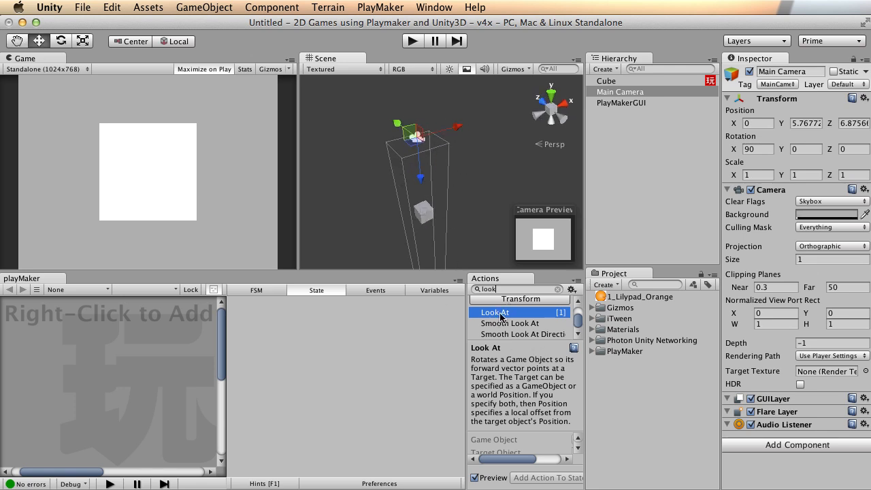
{"action": "left_click", "coordinate": [425, 214]}
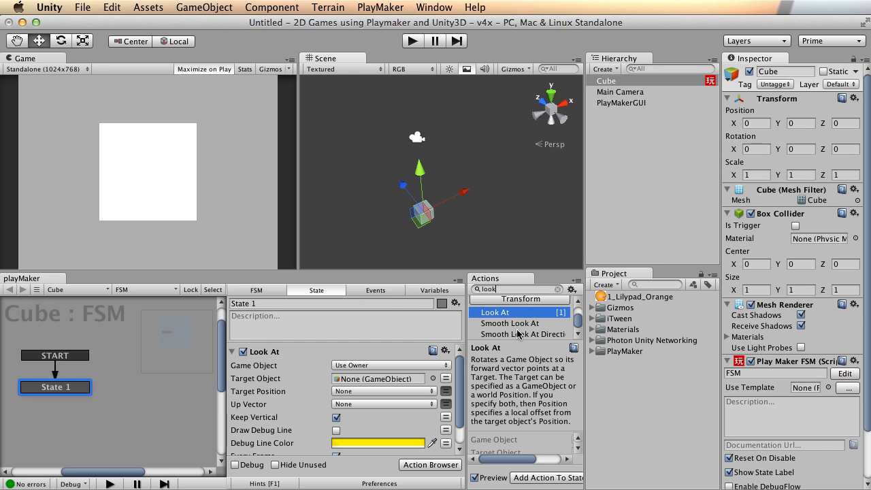
{"action": "left_click_drag", "start_coordinate": [398, 239], "coordinate": [484, 151], "text": "alt"}
{"action": "scroll", "coordinate": [361, 237], "scroll_direction": "up", "scroll_amount": 3}
{"action": "scroll", "coordinate": [389, 219], "scroll_direction": "down", "scroll_amount": 3}
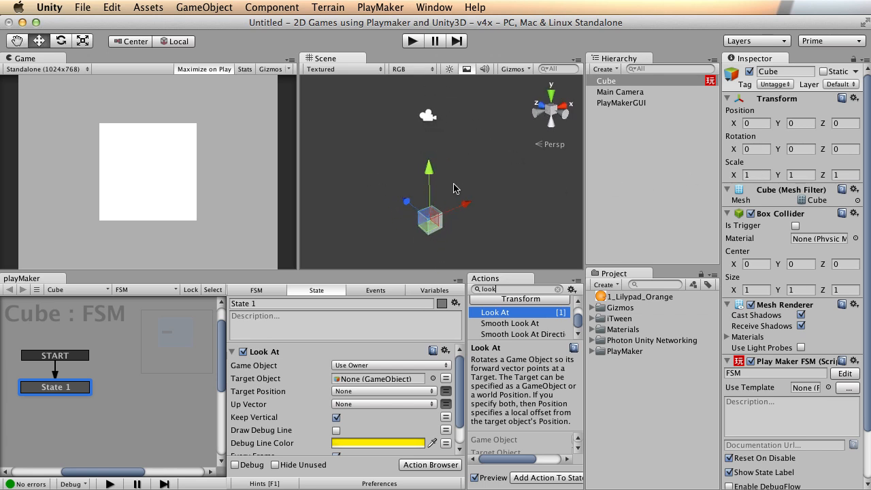
Orbit and zoom the Scene view to inspect the cube and camera from several angles.
{"action": "left_click_drag", "start_coordinate": [426, 173], "coordinate": [453, 234], "text": "alt"}
{"action": "right_click_drag", "start_coordinate": [344, 218], "coordinate": [320, 196], "text": "alt"}
{"action": "mouse_move", "coordinate": [480, 159]}
{"action": "left_mouse_down", "text": "alt"}
{"action": "mouse_move", "coordinate": [457, 196]}
{"action": "mouse_move", "coordinate": [477, 147]}
{"action": "left_mouse_up", "text": "alt"}
{"action": "left_click_drag", "start_coordinate": [389, 173], "coordinate": [402, 171], "text": "alt"}
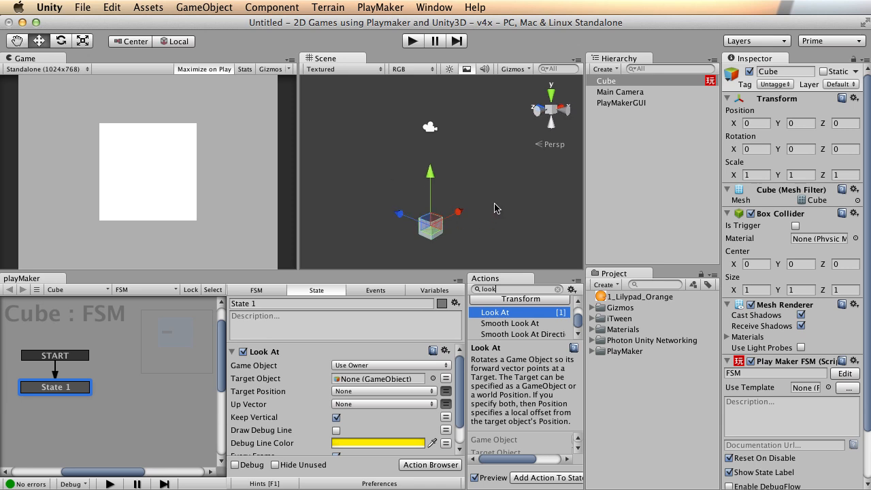
{"action": "left_click_drag", "start_coordinate": [550, 241], "coordinate": [536, 249], "text": "alt"}
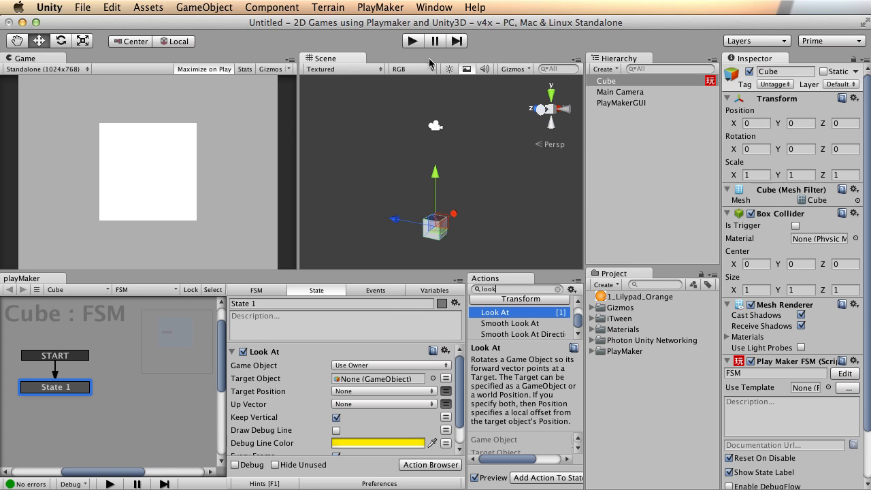
{"action": "left_click_drag", "start_coordinate": [449, 184], "coordinate": [452, 148], "text": "alt"}
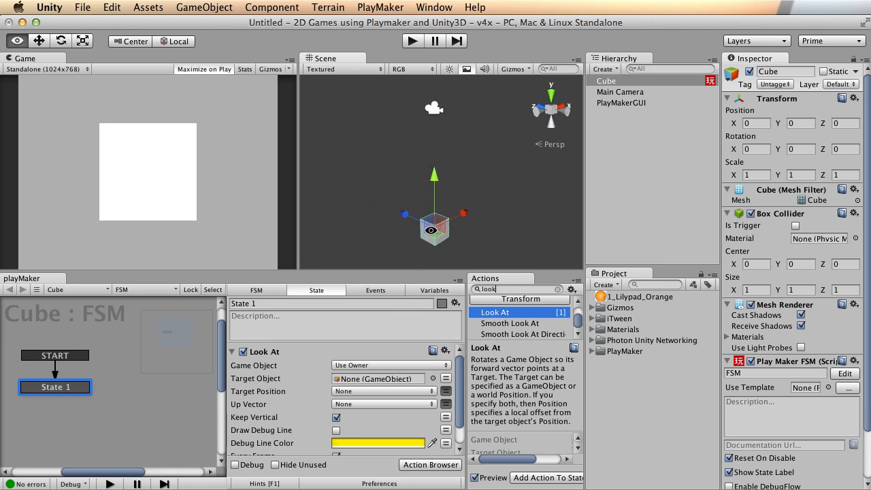
{"action": "left_click_drag", "start_coordinate": [440, 242], "coordinate": [434, 223], "text": "alt"}
{"action": "left_click_drag", "start_coordinate": [454, 157], "coordinate": [406, 247], "text": "alt"}
Nudge the cube along Z to 0.1075, undoing the stray X and Y moves.
{"action": "left_click_drag", "start_coordinate": [366, 202], "coordinate": [405, 200], "text": "alt"}
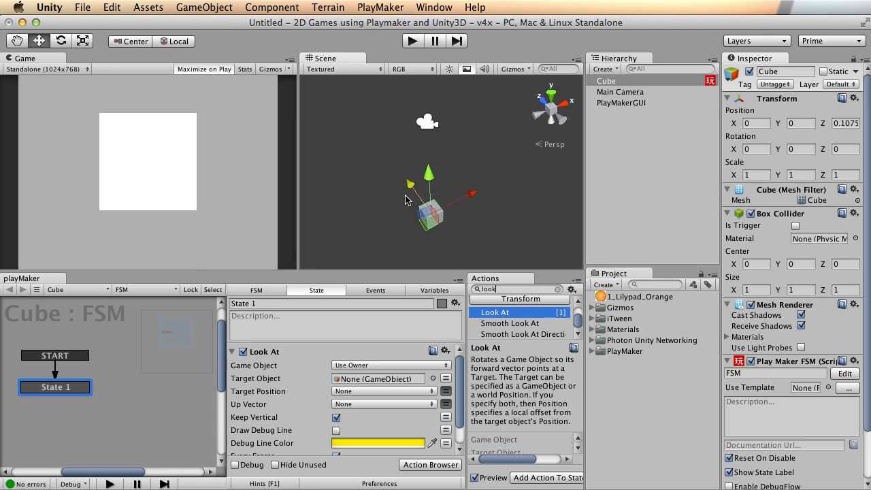
{"action": "left_click_drag", "start_coordinate": [471, 192], "coordinate": [425, 190]}
{"action": "key", "text": "super+z"}
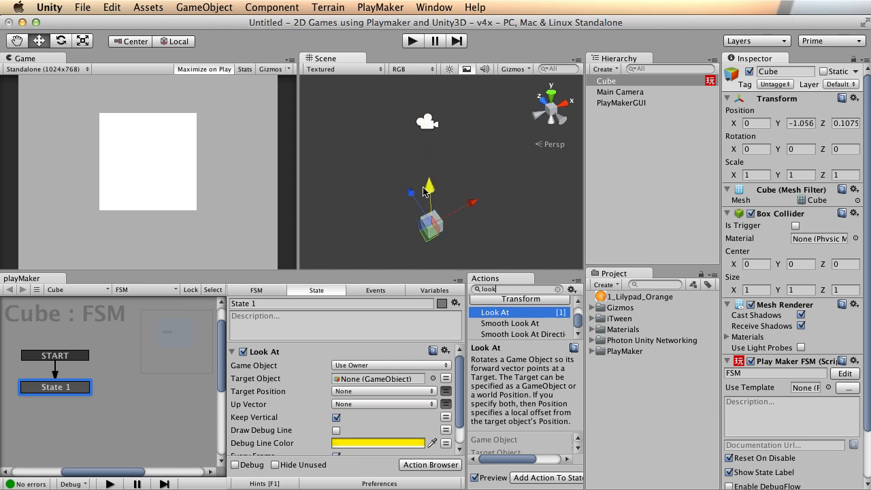
{"action": "key", "text": "super+z"}
{"action": "mouse_move", "coordinate": [482, 161]}
{"action": "left_mouse_down", "text": "alt"}
{"action": "mouse_move", "coordinate": [490, 130]}
{"action": "mouse_move", "coordinate": [449, 131]}
{"action": "mouse_move", "coordinate": [451, 159]}
{"action": "mouse_move", "coordinate": [479, 147]}
{"action": "left_mouse_up", "text": "alt"}
{"action": "key", "text": "w"}
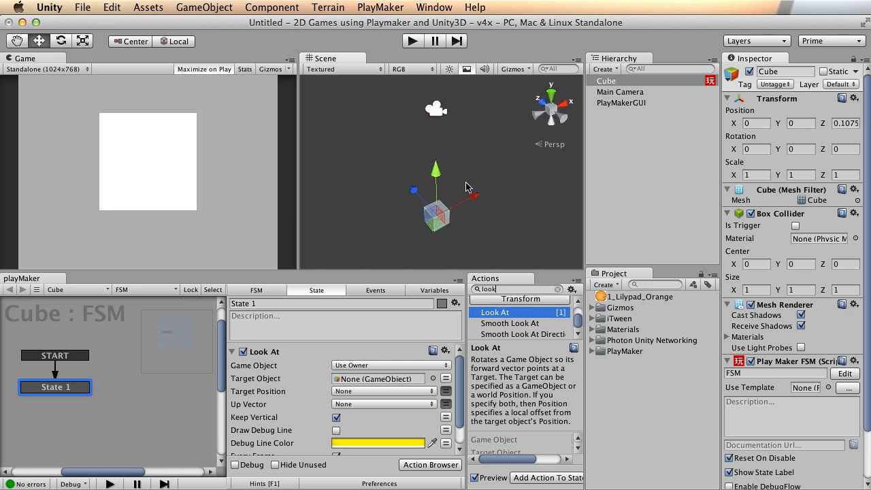
{"action": "left_click_drag", "start_coordinate": [419, 174], "coordinate": [517, 184], "text": "alt"}
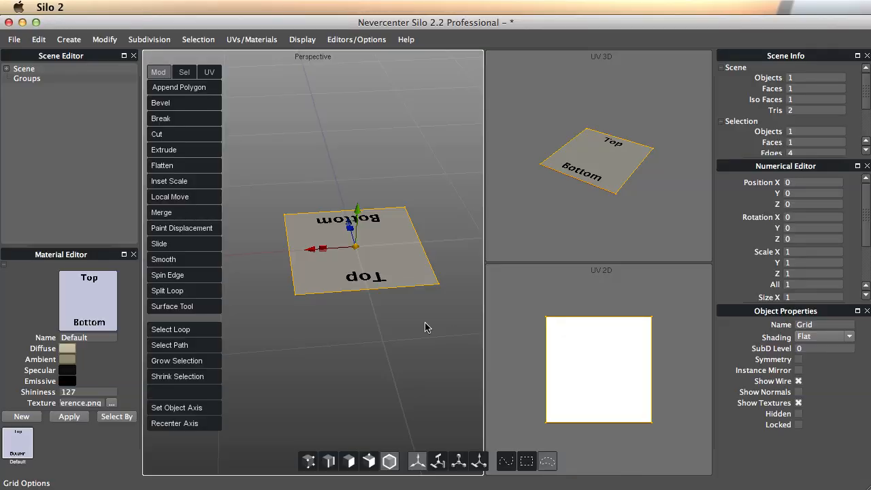
{"action": "left_click_drag", "start_coordinate": [337, 311], "coordinate": [406, 229], "text": "alt"}
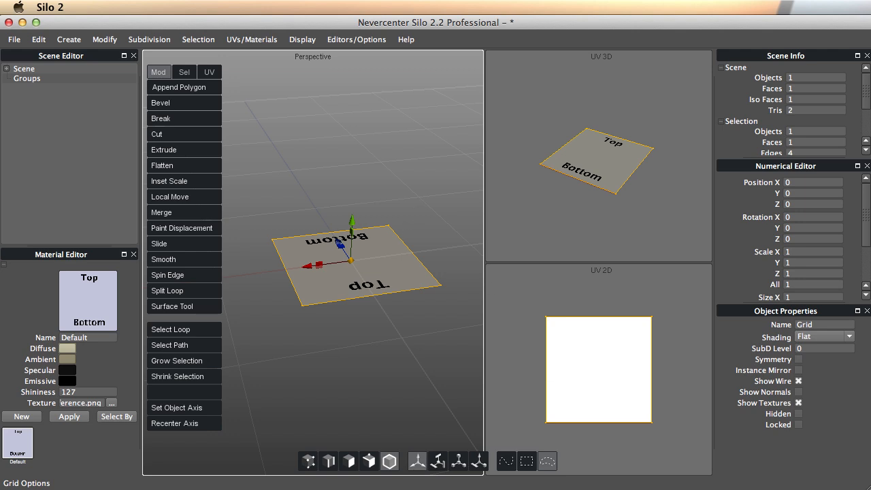
Switch back to Silo 2 and zoom and orbit around the Top/Bottom textured plane.
{"action": "key", "text": "super+Tab"}
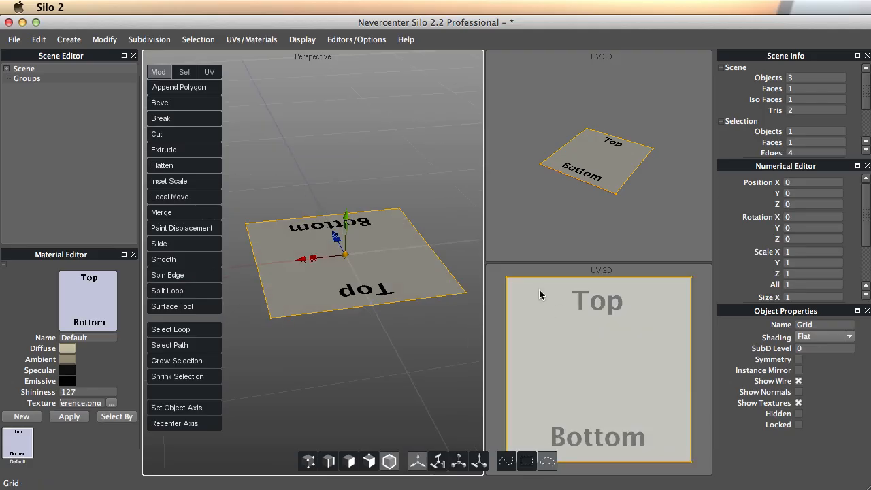
{"action": "scroll", "coordinate": [375, 272], "scroll_direction": "up", "scroll_amount": 4}
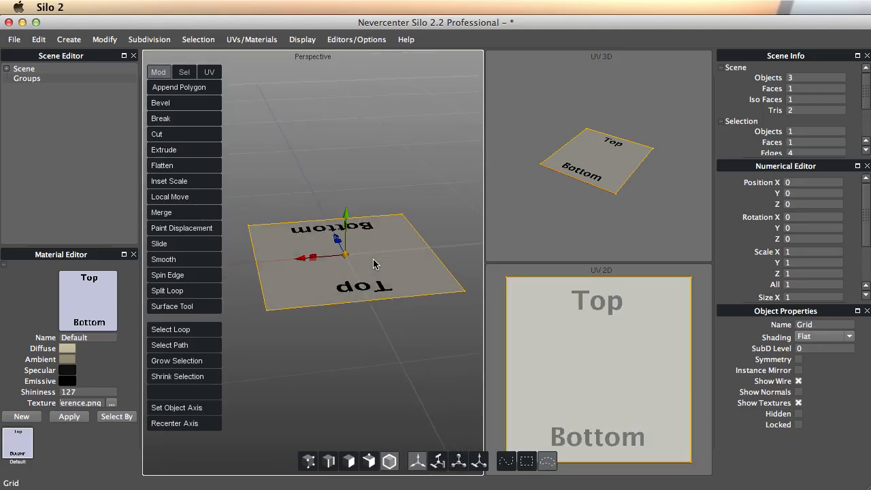
{"action": "scroll", "coordinate": [367, 272], "scroll_direction": "down", "scroll_amount": 5}
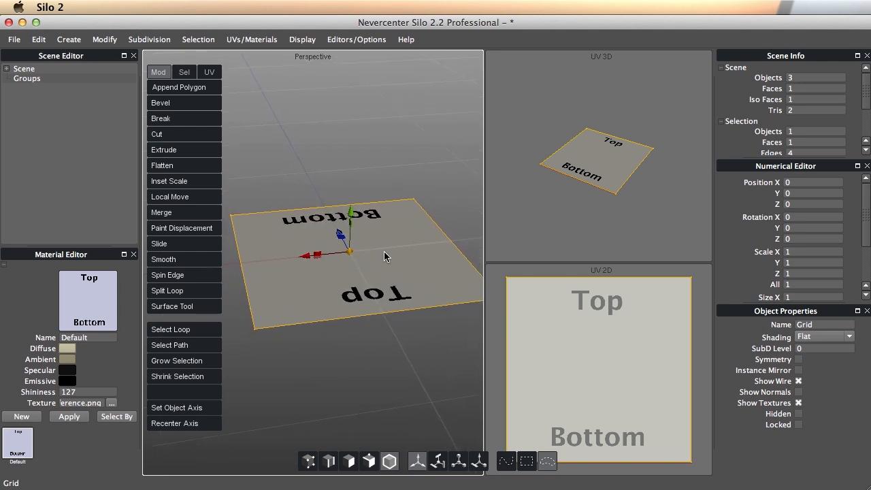
{"action": "left_click_drag", "start_coordinate": [401, 248], "coordinate": [398, 252], "text": "alt"}
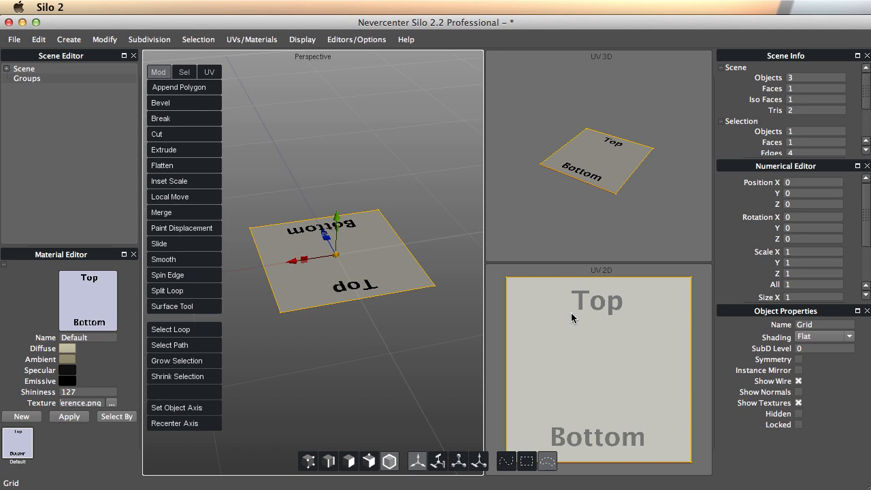
Switch the UV 2D view to face selection and select the plane's face.
{"action": "left_click", "coordinate": [584, 351]}
{"action": "right_click", "coordinate": [583, 349]}
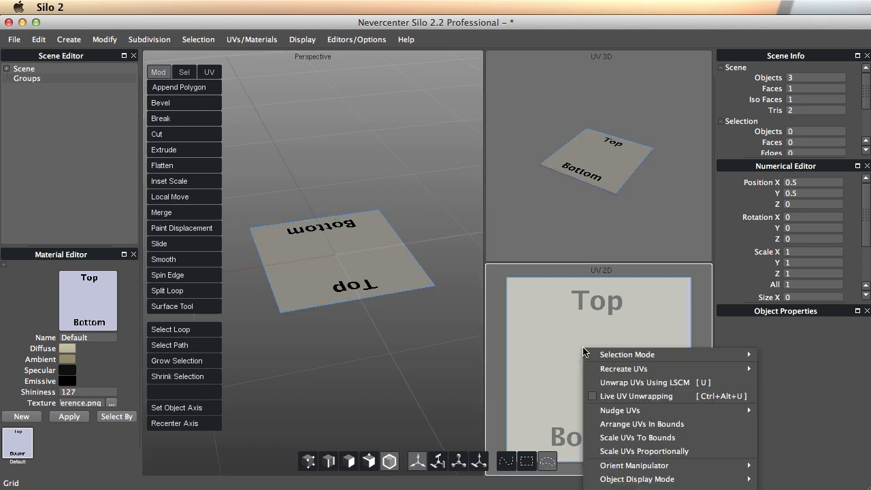
{"action": "mouse_move", "coordinate": [624, 370]}
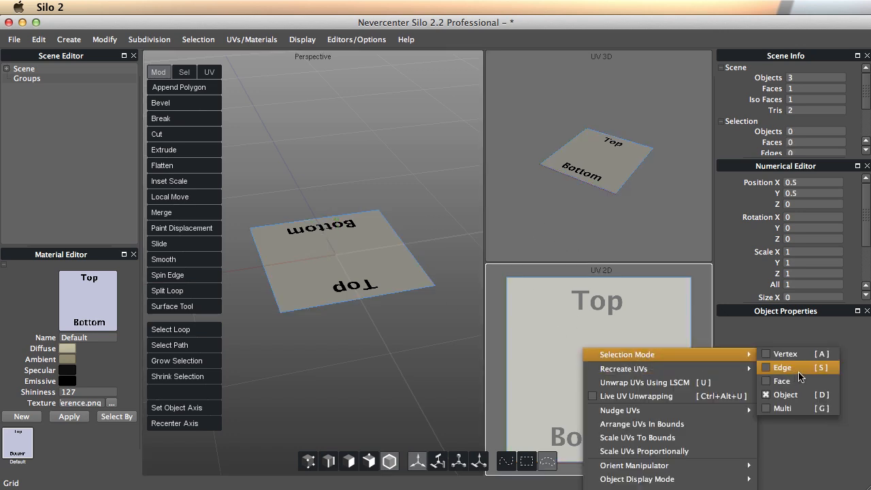
{"action": "left_click", "coordinate": [776, 368]}
{"action": "right_click", "coordinate": [618, 352]}
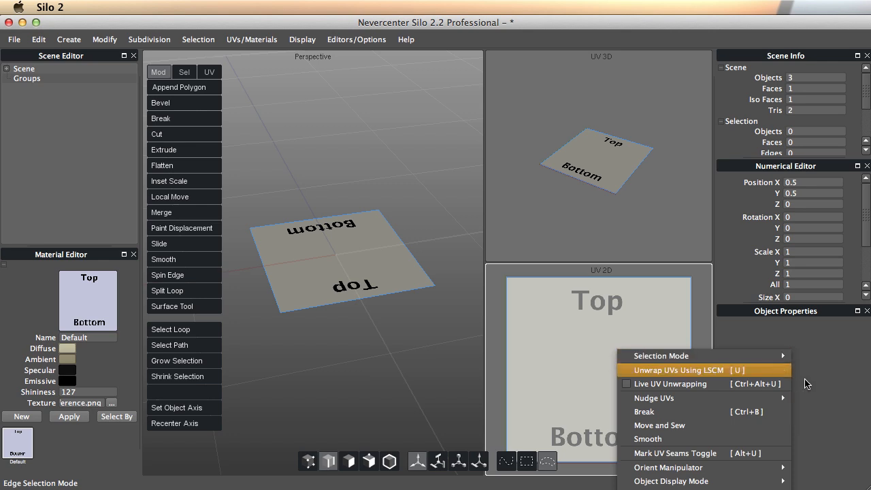
{"action": "left_click", "coordinate": [813, 382]}
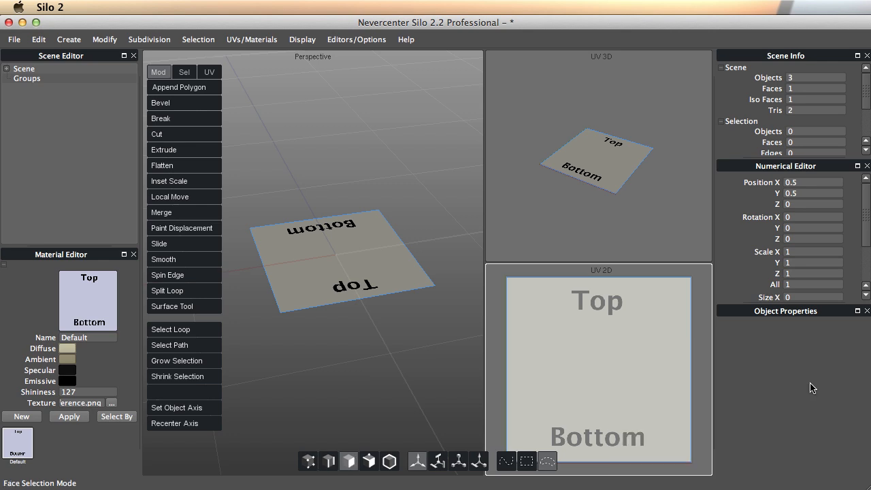
{"action": "left_click", "coordinate": [593, 348]}
Rotate the UV face 180° about Z so Top and Bottom read correctly.
{"action": "left_click", "coordinate": [801, 235]}
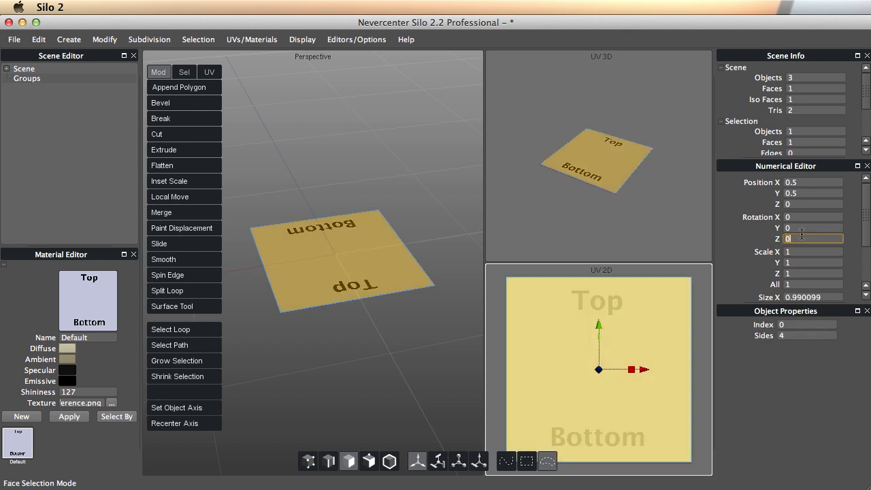
{"action": "type", "text": "180"}
{"action": "key", "text": "Return"}
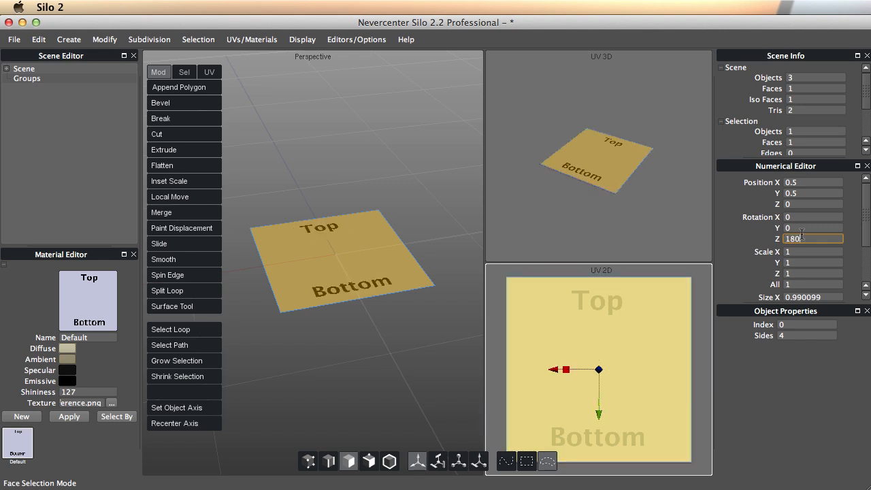
{"action": "left_click", "coordinate": [345, 280]}
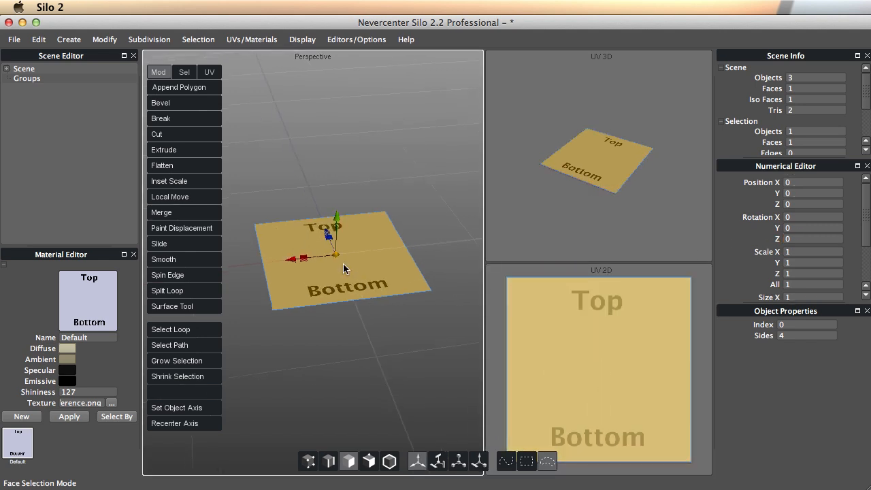
{"action": "scroll", "coordinate": [330, 280], "scroll_direction": "up", "scroll_amount": 3}
{"action": "scroll", "coordinate": [381, 284], "scroll_direction": "down", "scroll_amount": 2}
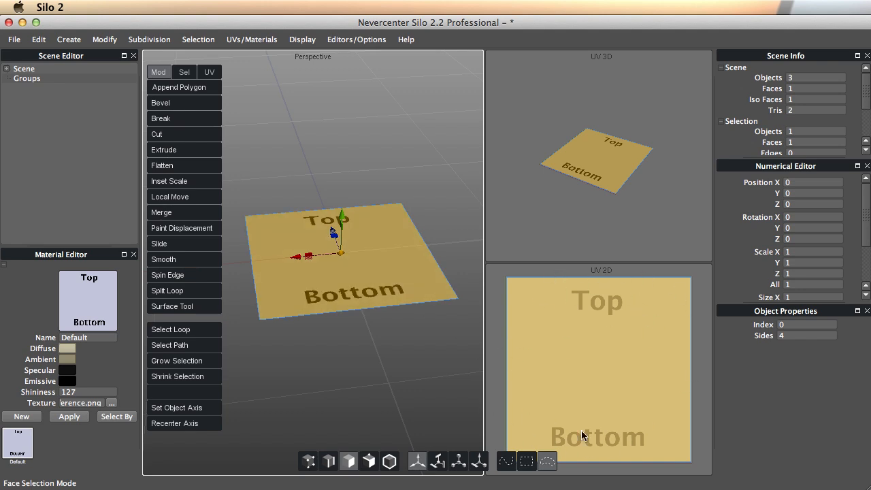
{"action": "middle_click_drag", "start_coordinate": [376, 249], "coordinate": [359, 274]}
{"action": "middle_click_drag", "start_coordinate": [355, 225], "coordinate": [345, 272]}
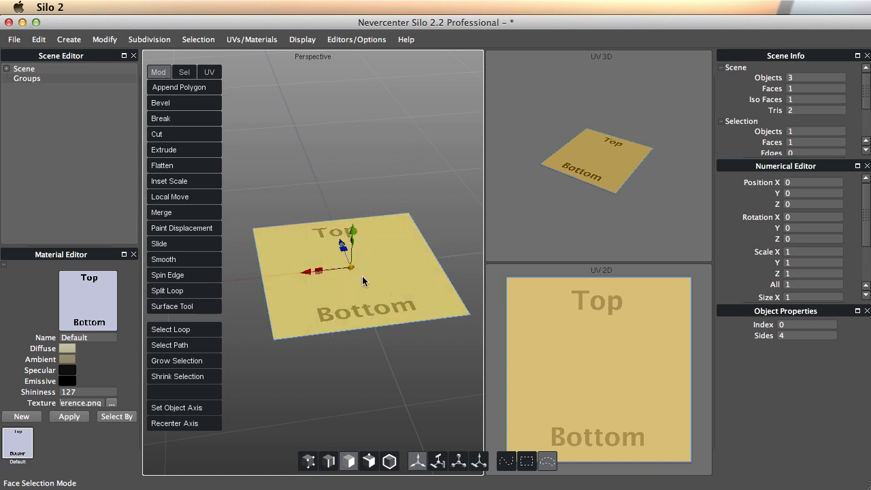
{"action": "scroll", "coordinate": [362, 276], "scroll_direction": "down", "scroll_amount": 5}
{"action": "scroll", "coordinate": [381, 217], "scroll_direction": "down", "scroll_amount": 1}
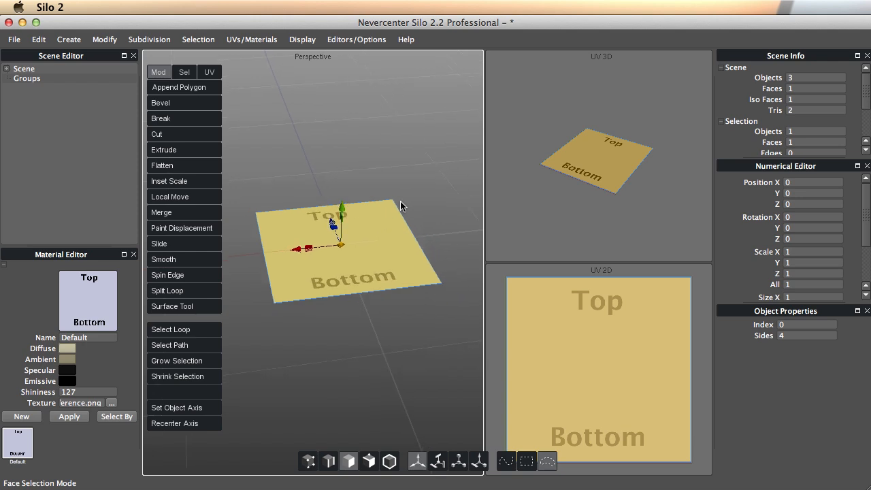
Expand the Scene list, pick the third Grid and rename it poly_1x1.
{"action": "left_click", "coordinate": [6, 69]}
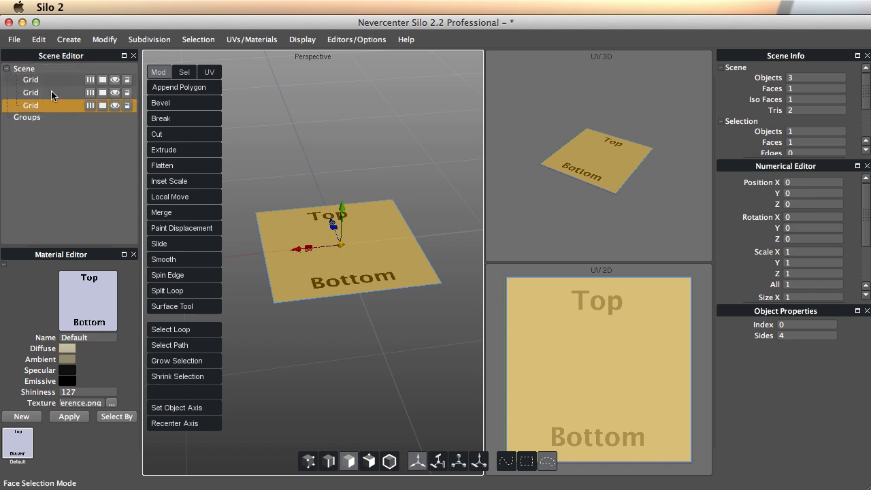
{"action": "left_click", "coordinate": [36, 94]}
{"action": "left_click", "coordinate": [36, 81]}
{"action": "left_click", "coordinate": [37, 93]}
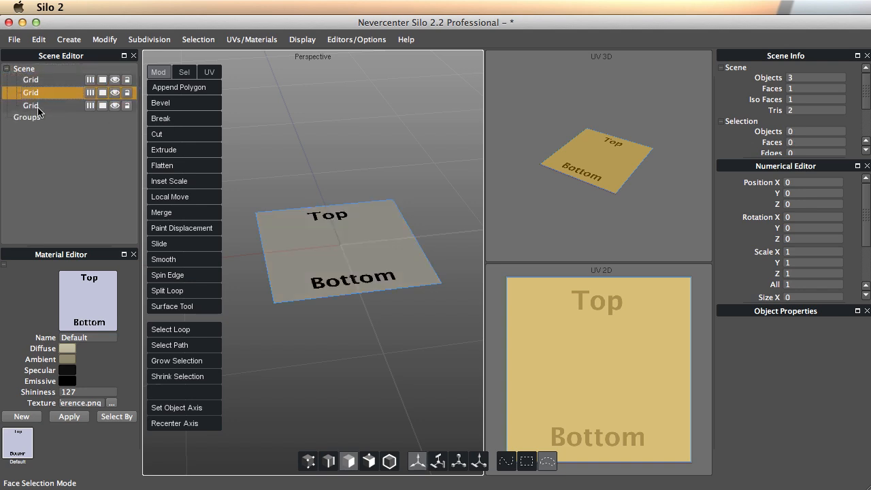
{"action": "left_click", "coordinate": [39, 107]}
{"action": "double_click", "coordinate": [33, 107]}
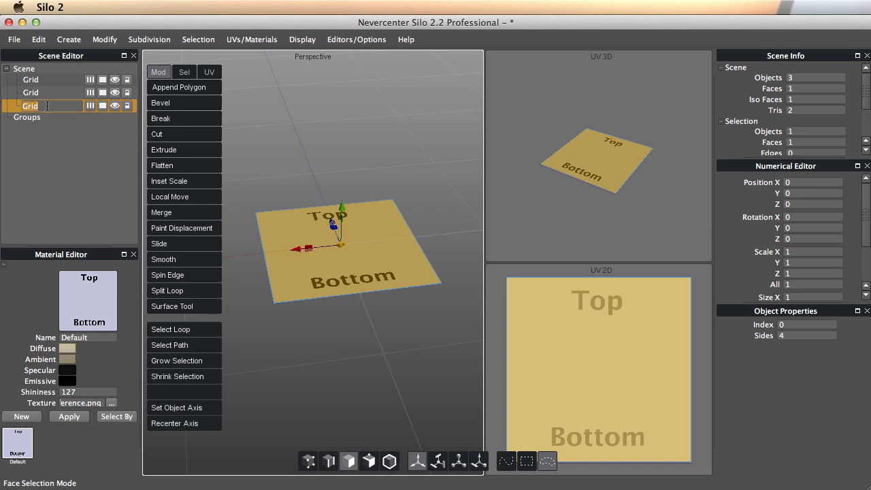
{"action": "type", "text": "poly_1x1"}
{"action": "key", "text": "Return"}
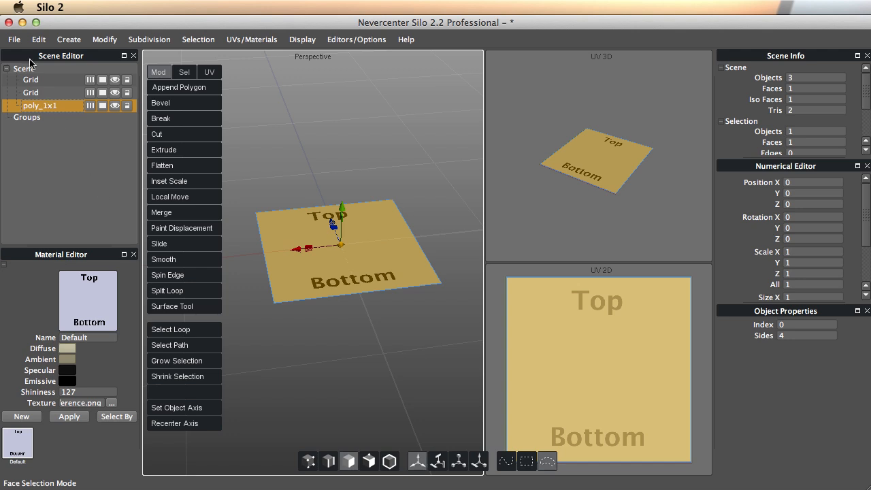
Start Save Selected Objects and create a new Object folder inside 2D Games Using Playmaker and Unity3D.
{"action": "left_click", "coordinate": [14, 41]}
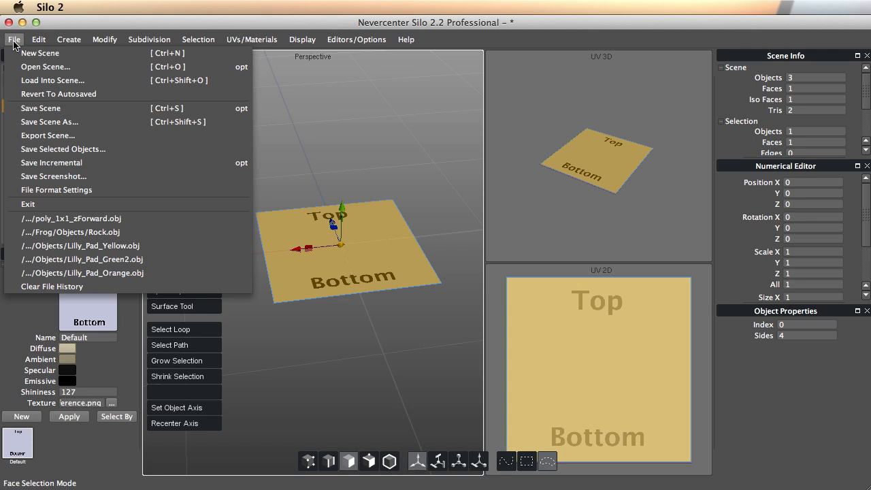
{"action": "left_click", "coordinate": [76, 149]}
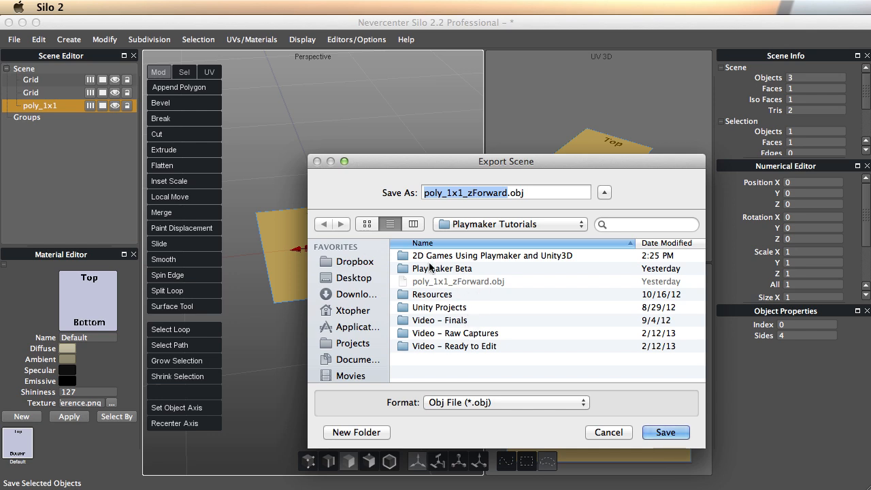
{"action": "double_click", "coordinate": [408, 256]}
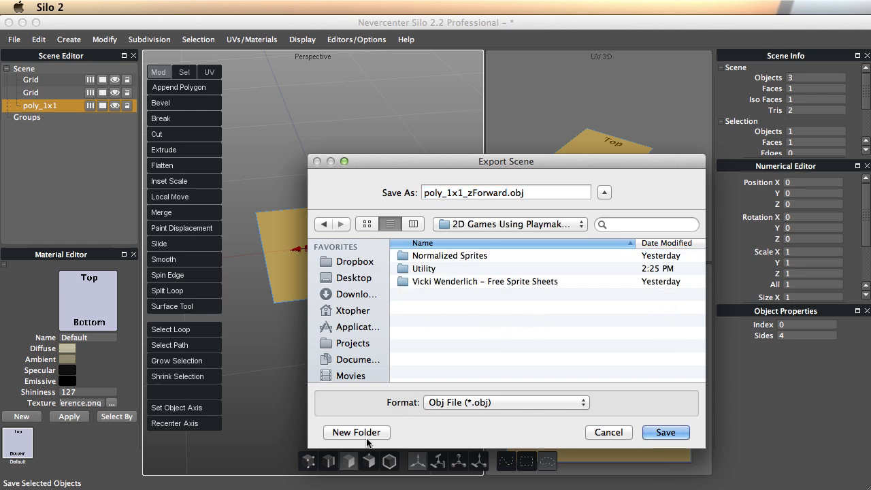
{"action": "left_click", "coordinate": [372, 432]}
{"action": "type", "text": "Obje"}
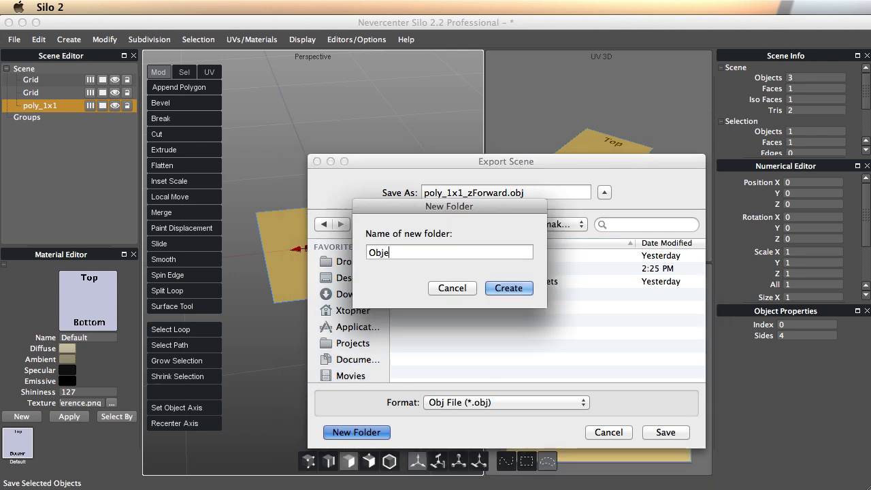
{"action": "type", "text": "ct"}
{"action": "key", "text": "Return"}
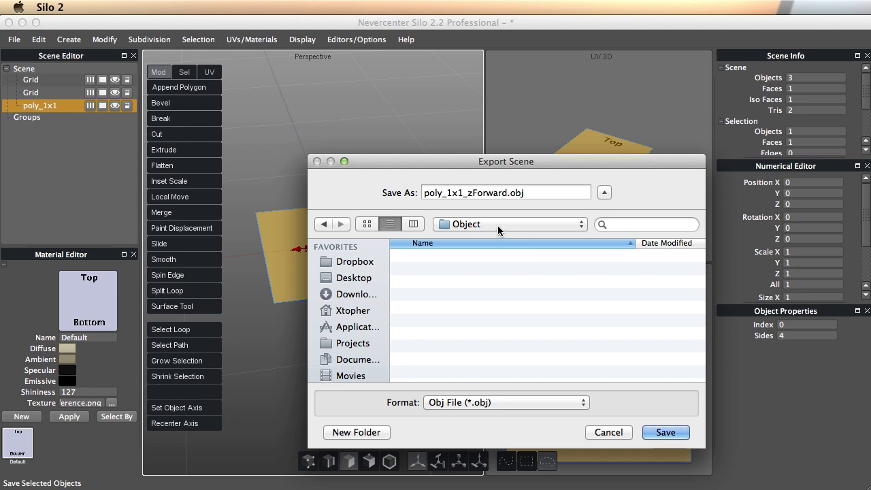
Keep the Obj format and save the plane there as poly_1x1_zForward.obj.
{"action": "left_click", "coordinate": [509, 402]}
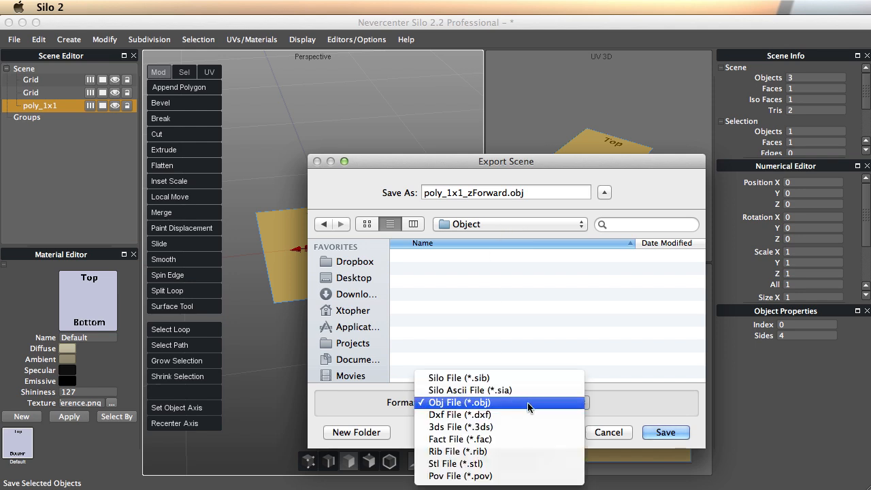
{"action": "left_click", "coordinate": [527, 402]}
{"action": "left_click_drag", "start_coordinate": [587, 165], "coordinate": [553, 121]}
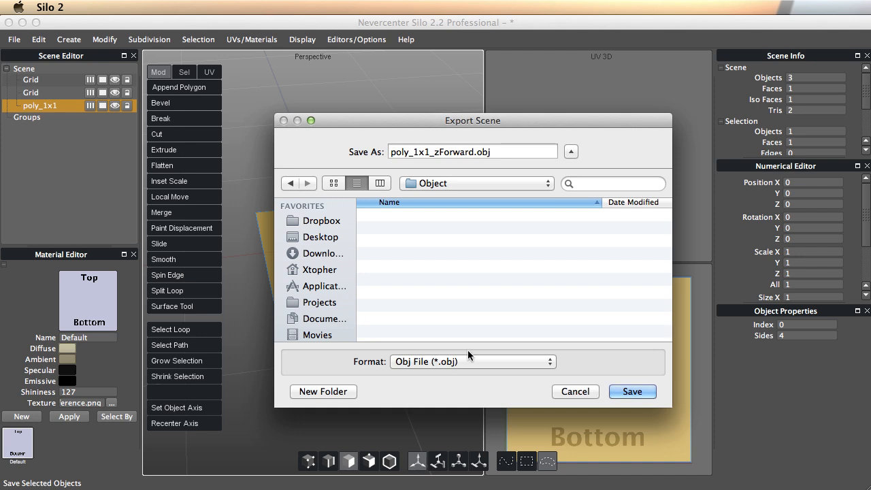
{"action": "left_click", "coordinate": [630, 393]}
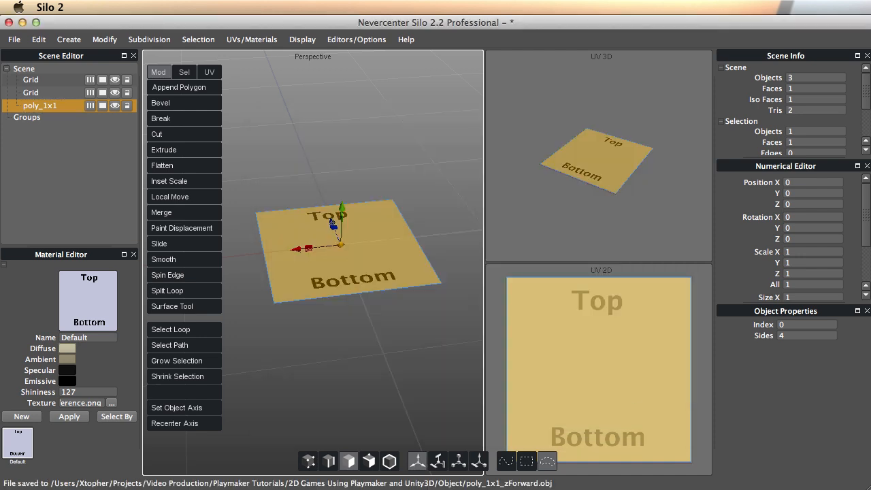
Open poly_1x1_zForward.obj from Finder's Object folder with Silo 2.app.
{"action": "key", "text": "super+Tab"}
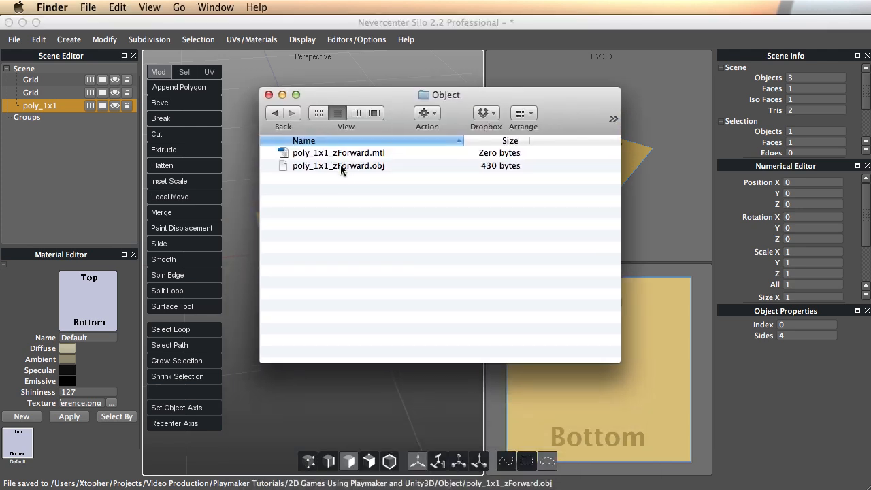
{"action": "left_click", "coordinate": [315, 167]}
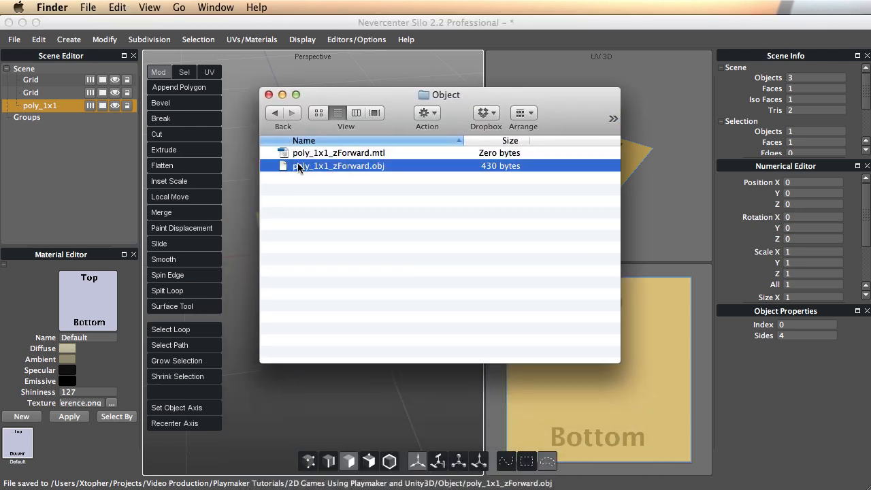
{"action": "right_click", "coordinate": [302, 166]}
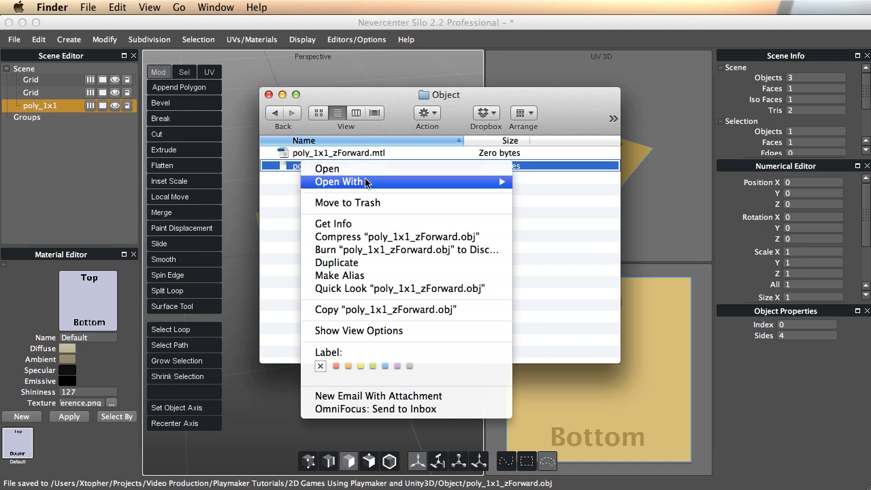
{"action": "mouse_move", "coordinate": [373, 183]}
{"action": "left_click", "coordinate": [563, 182]}
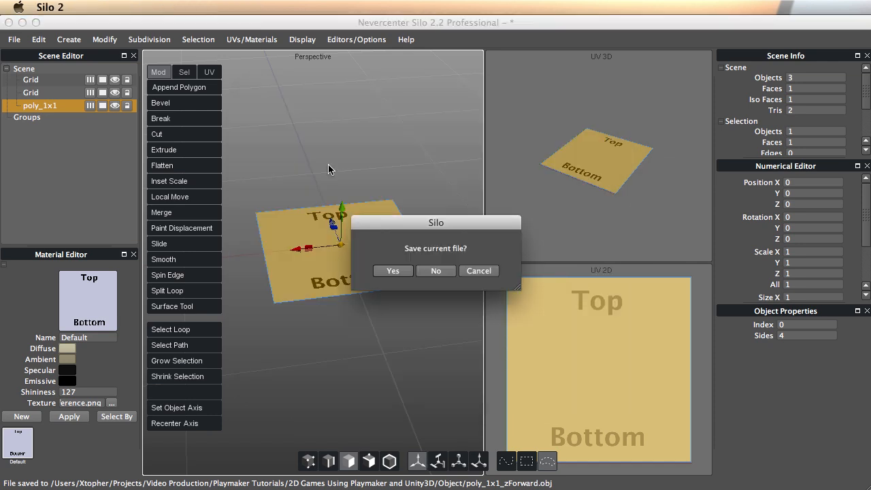
Discard the unsaved scene, then select and orbit the loaded single-face poly_1x1 plane to inspect it.
{"action": "left_click", "coordinate": [439, 270]}
{"action": "mouse_move", "coordinate": [318, 277]}
{"action": "left_mouse_down", "text": "alt"}
{"action": "mouse_move", "coordinate": [350, 241]}
{"action": "mouse_move", "coordinate": [312, 271]}
{"action": "left_mouse_up", "text": "alt"}
{"action": "scroll", "coordinate": [326, 273], "scroll_direction": "up", "scroll_amount": 3}
{"action": "scroll", "coordinate": [326, 273], "scroll_direction": "down", "scroll_amount": 3}
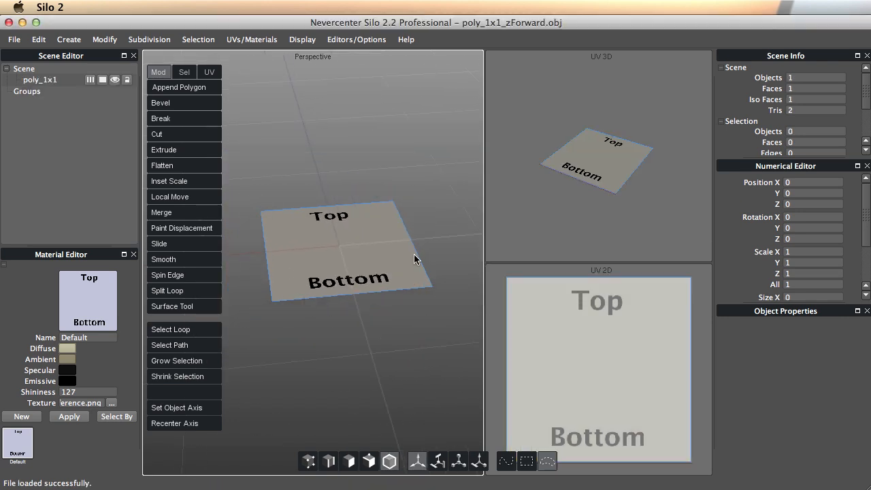
{"action": "left_click", "coordinate": [360, 251]}
{"action": "left_click_drag", "start_coordinate": [361, 261], "coordinate": [334, 241], "text": "alt"}
{"action": "scroll", "coordinate": [282, 280], "scroll_direction": "up", "scroll_amount": 4}
{"action": "scroll", "coordinate": [314, 264], "scroll_direction": "down", "scroll_amount": 2}
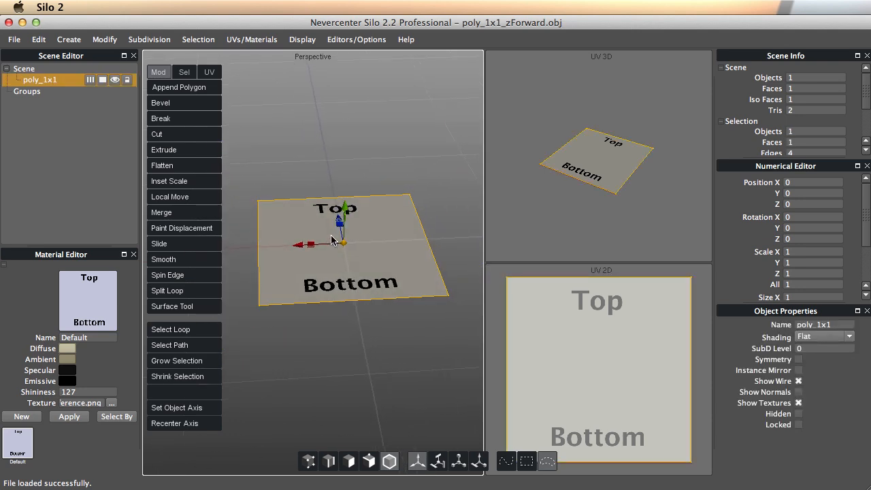
{"action": "scroll", "coordinate": [298, 264], "scroll_direction": "up", "scroll_amount": 4}
{"action": "scroll", "coordinate": [300, 263], "scroll_direction": "down", "scroll_amount": 3}
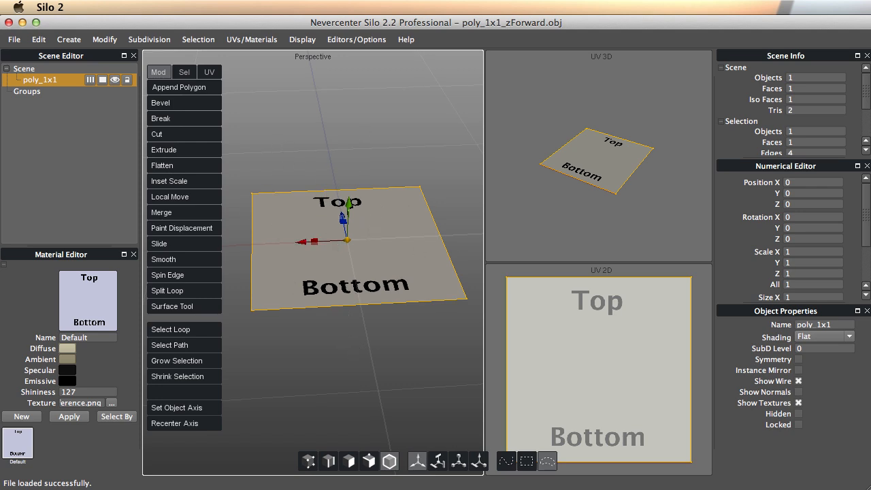
{"action": "key", "text": "super+Tab"}
{"action": "key", "text": "super+Tab"}
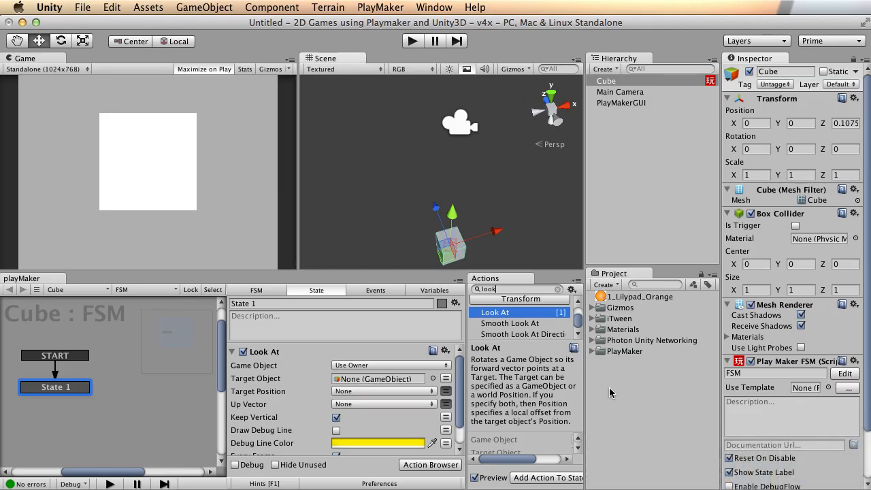
Drag poly_1x1_zForward.obj from the Finder Object window into Unity's Project panel, adding two copies.
{"action": "key", "text": "super+Tab"}
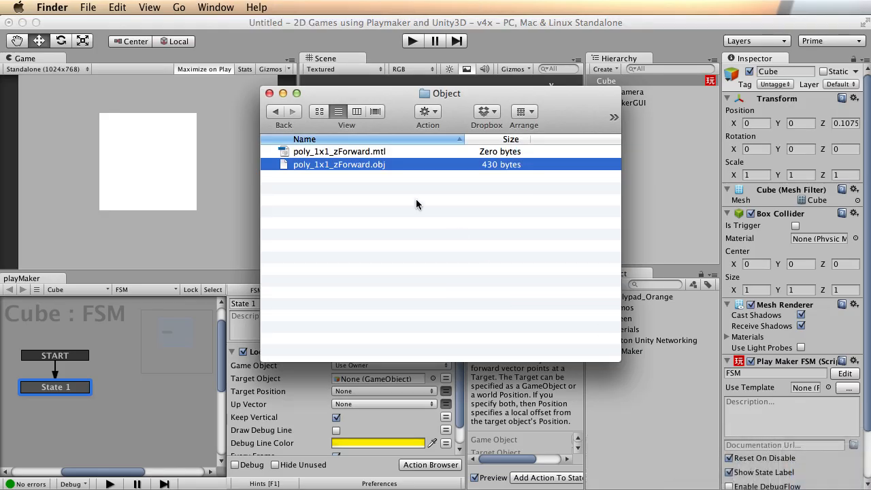
{"action": "left_click_drag", "start_coordinate": [367, 96], "coordinate": [207, 132]}
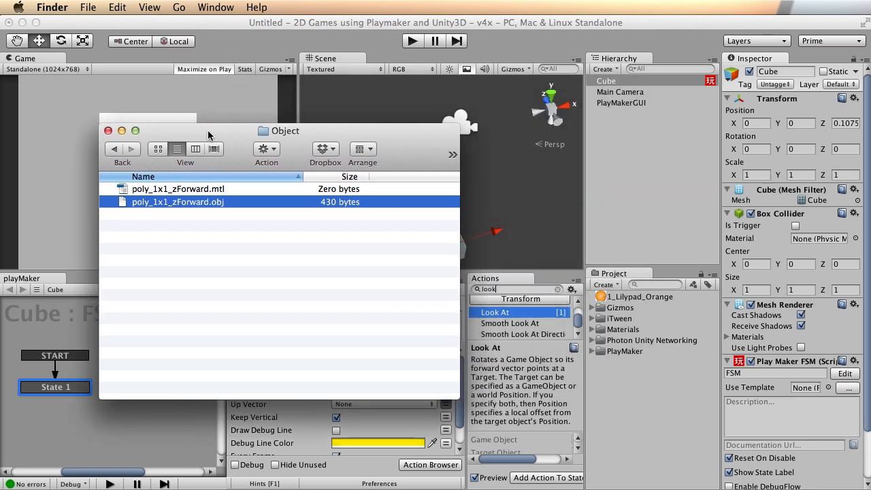
{"action": "left_click", "coordinate": [178, 191]}
{"action": "left_click", "coordinate": [180, 235]}
{"action": "left_click_drag", "start_coordinate": [173, 201], "coordinate": [647, 398]}
{"action": "left_click_drag", "start_coordinate": [204, 202], "coordinate": [655, 440]}
{"action": "left_click", "coordinate": [616, 406]}
Delete the duplicate poly_1x1_zForward 1 asset.
{"action": "right_click", "coordinate": [632, 370]}
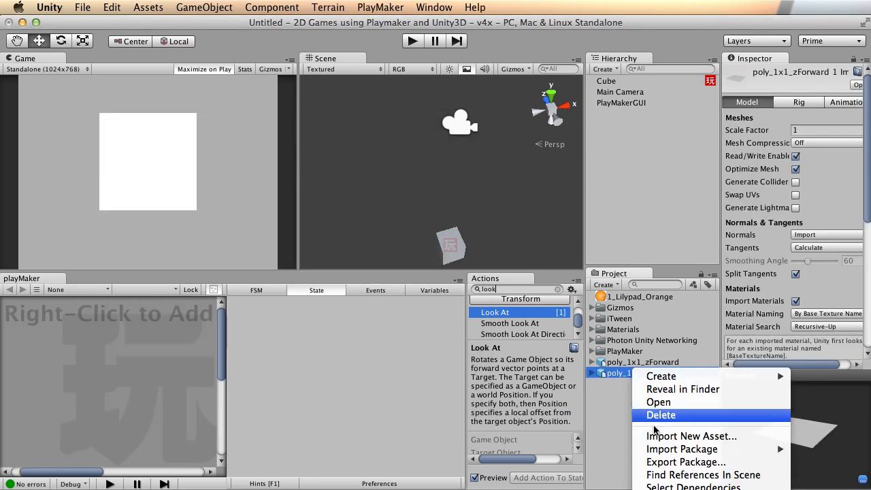
{"action": "left_click", "coordinate": [655, 414]}
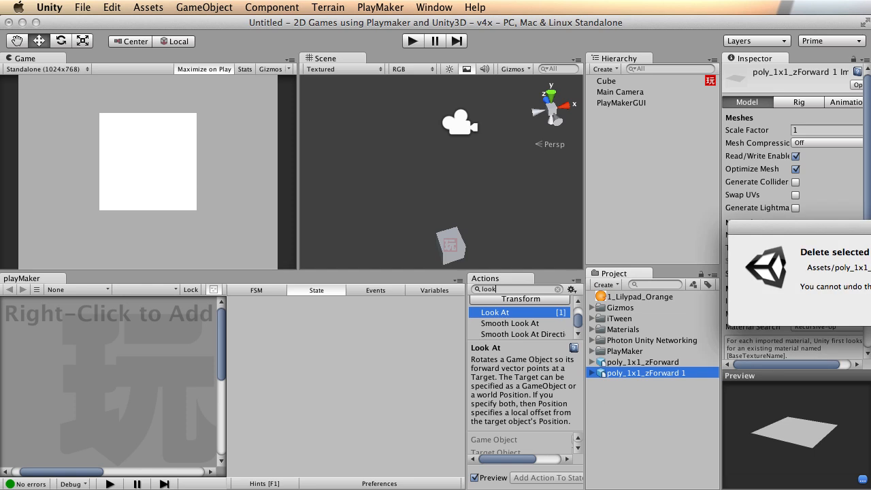
{"action": "left_click", "coordinate": [661, 289]}
Create an Objects folder and move poly_1x1_zForward into it.
{"action": "right_click", "coordinate": [615, 405]}
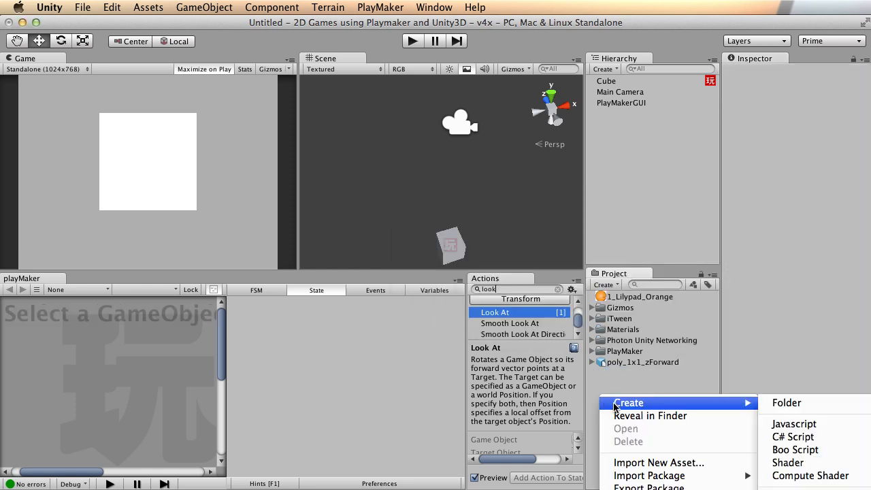
{"action": "left_click", "coordinate": [784, 402]}
{"action": "type", "text": "Objects"}
{"action": "key", "text": "Return"}
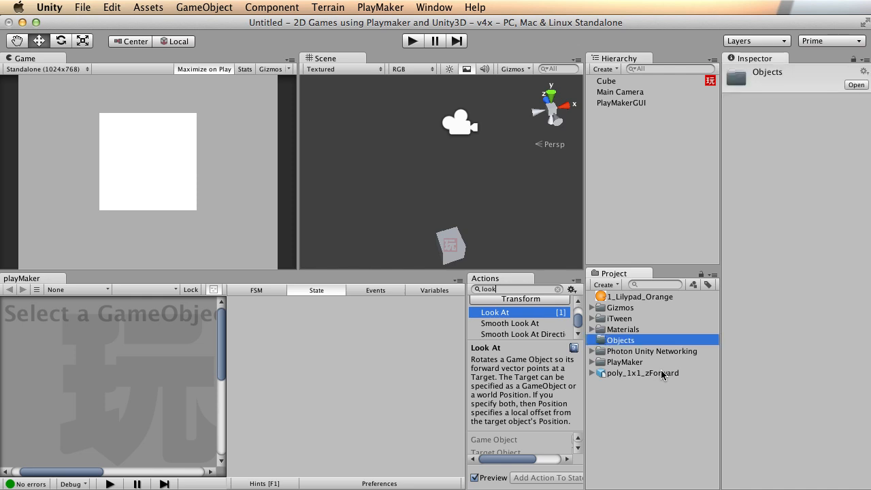
{"action": "left_click_drag", "start_coordinate": [607, 373], "coordinate": [630, 342]}
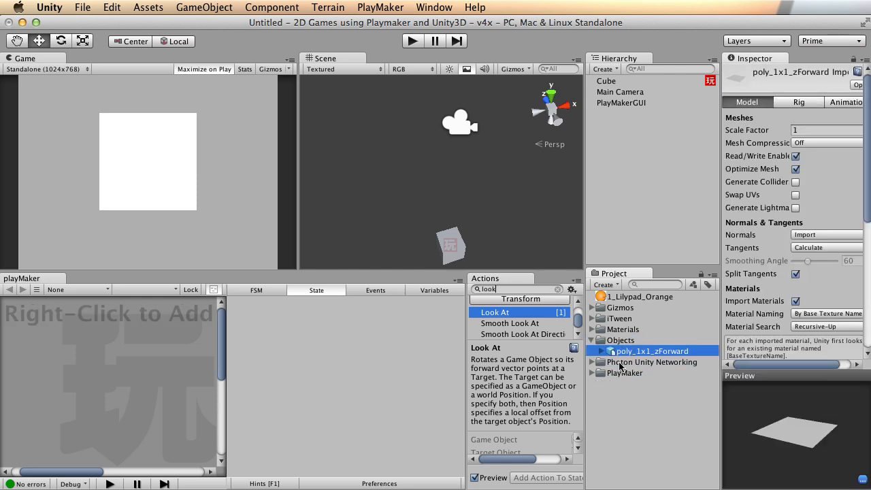
Create a Textures folder and move 1_Lilypad_Orange into it.
{"action": "right_click", "coordinate": [614, 414]}
{"action": "mouse_move", "coordinate": [643, 418]}
{"action": "left_click", "coordinate": [800, 418]}
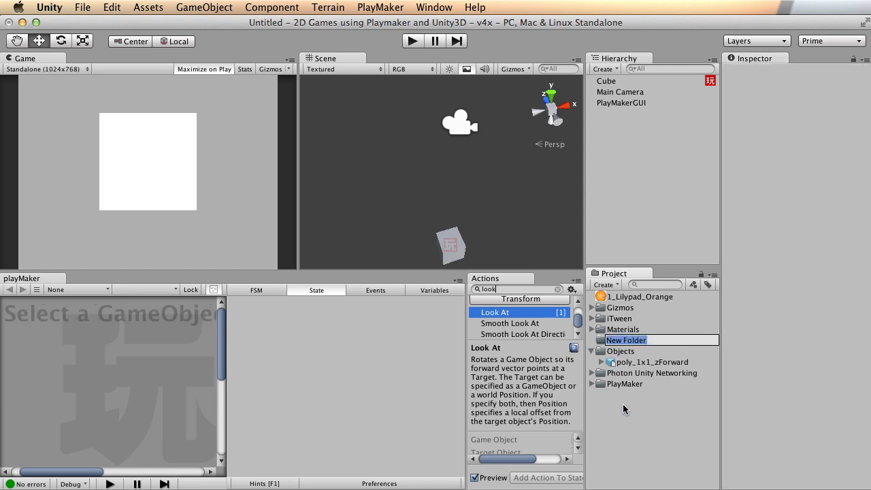
{"action": "type", "text": "Textures"}
{"action": "key", "text": "Return"}
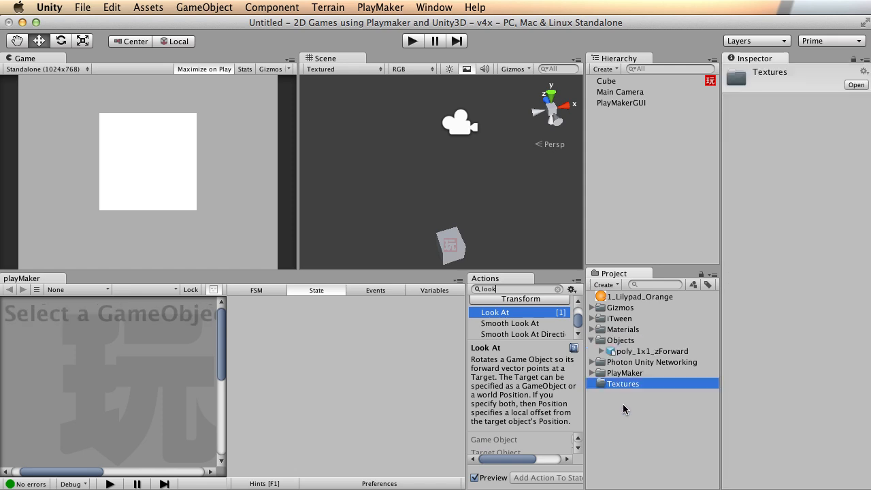
{"action": "left_click_drag", "start_coordinate": [646, 299], "coordinate": [636, 386]}
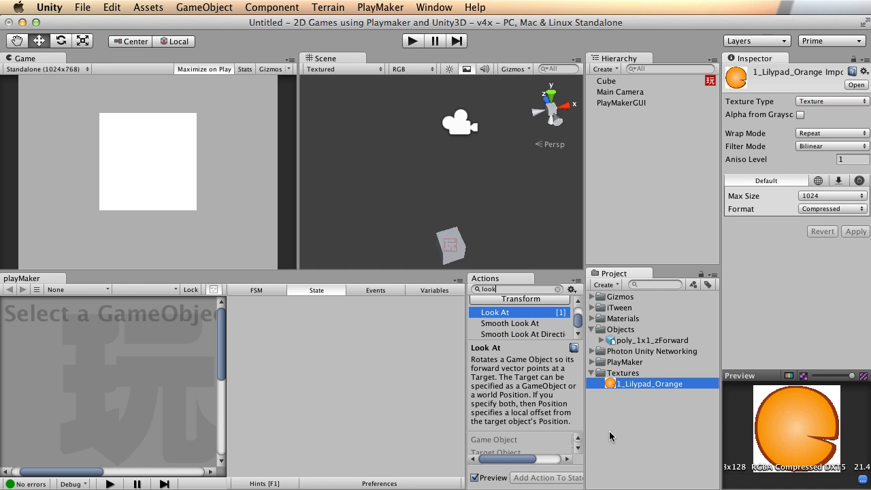
Place the poly_1x1_zForward model in the scene and delete the Cube.
{"action": "left_click", "coordinate": [632, 341]}
{"action": "left_click_drag", "start_coordinate": [646, 335], "coordinate": [602, 175]}
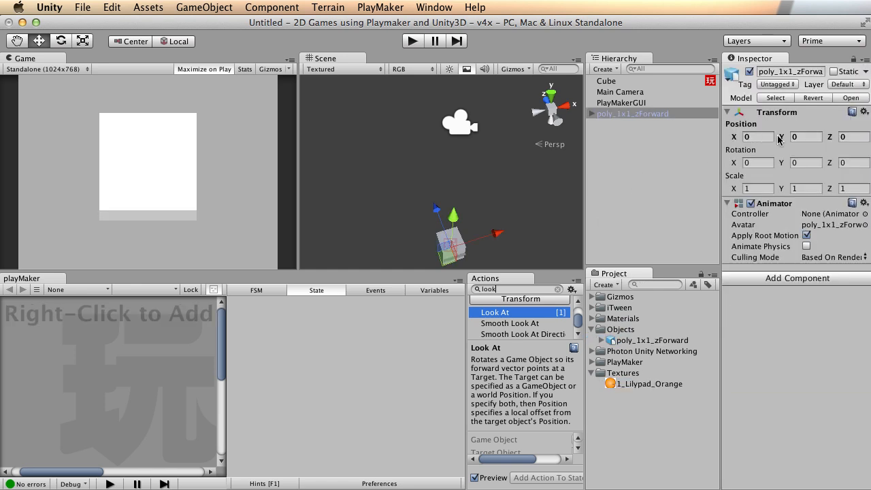
{"action": "scroll", "coordinate": [496, 208], "scroll_direction": "up", "scroll_amount": 2}
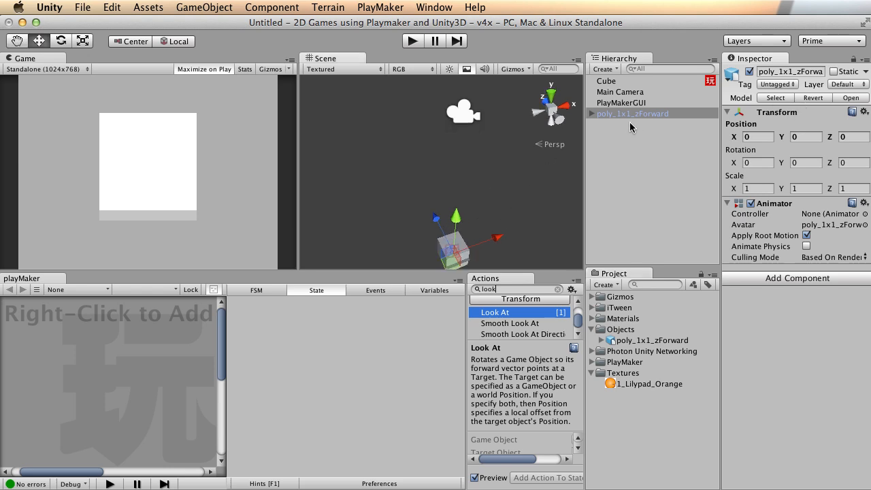
{"action": "right_click", "coordinate": [621, 81]}
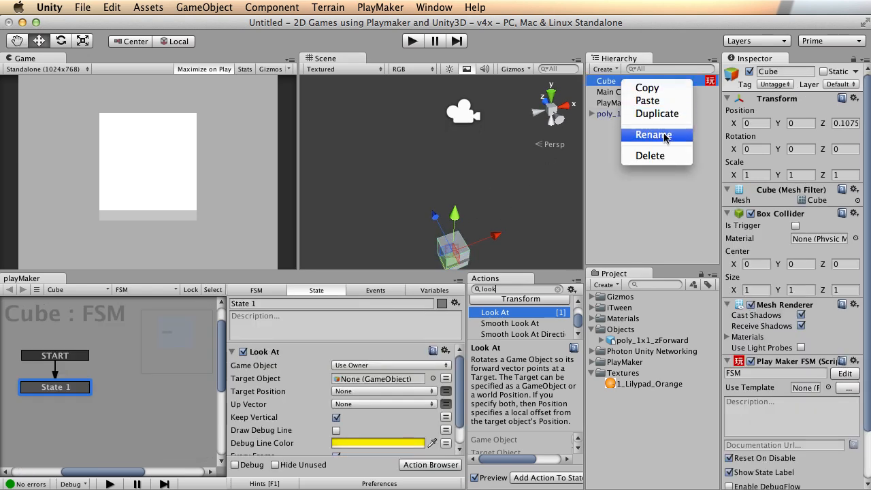
{"action": "left_click", "coordinate": [663, 155]}
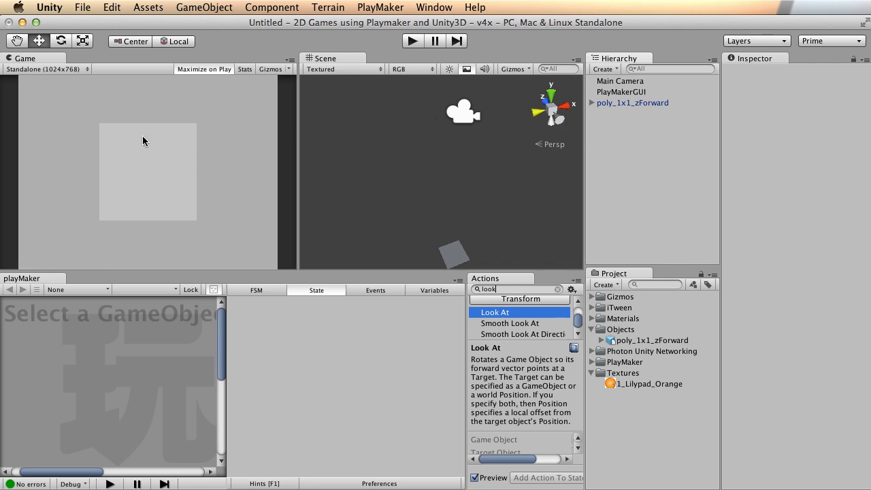
Add a temporary test cube beside the plane, then delete it and reselect the plane.
{"action": "left_click", "coordinate": [456, 257]}
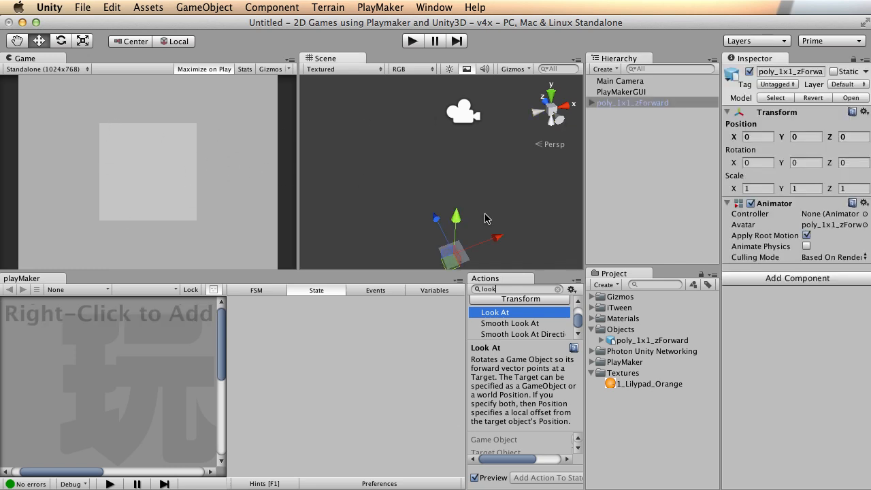
{"action": "left_click", "coordinate": [205, 6]}
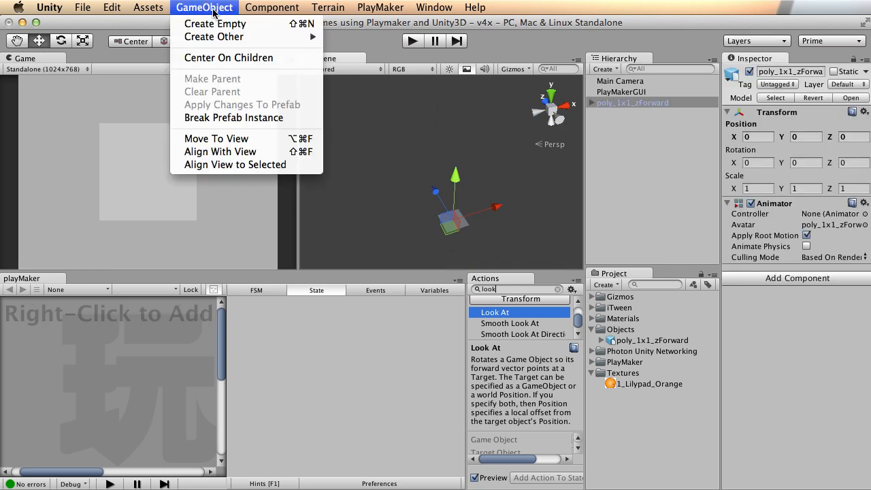
{"action": "mouse_move", "coordinate": [222, 37]}
{"action": "left_click", "coordinate": [393, 169]}
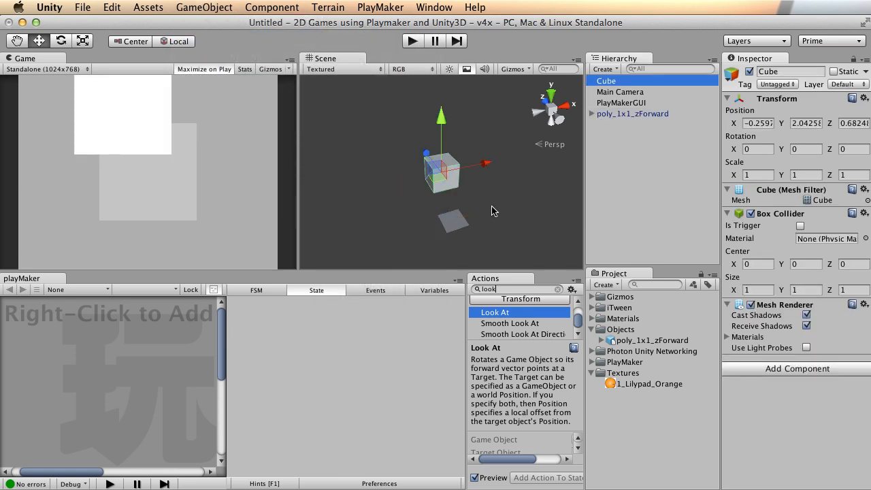
{"action": "left_click", "coordinate": [457, 219]}
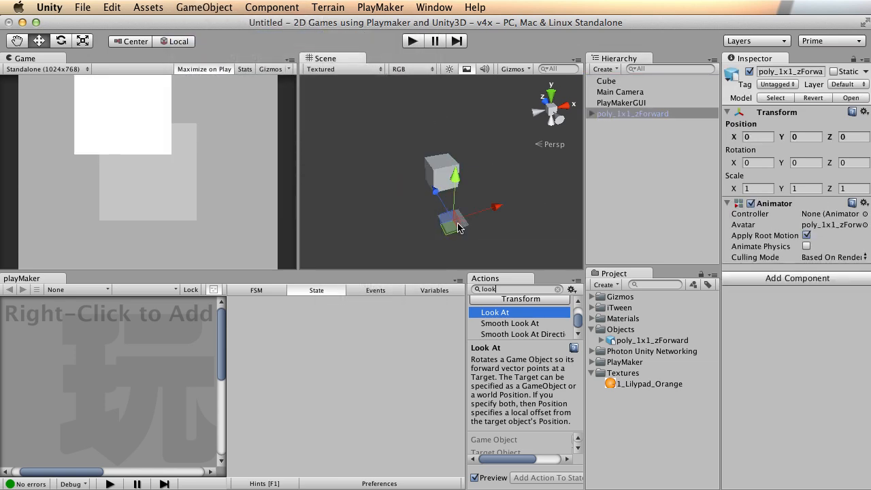
{"action": "left_click", "coordinate": [431, 173]}
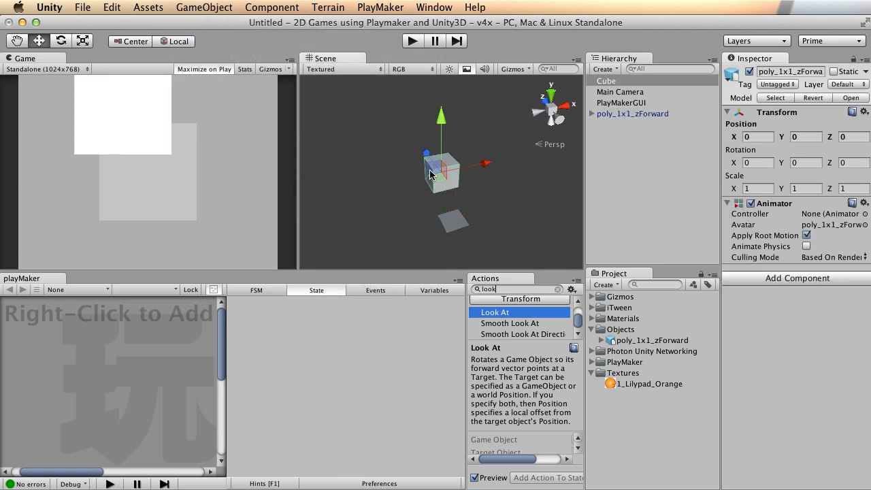
{"action": "left_click", "coordinate": [457, 222]}
{"action": "left_click", "coordinate": [436, 171]}
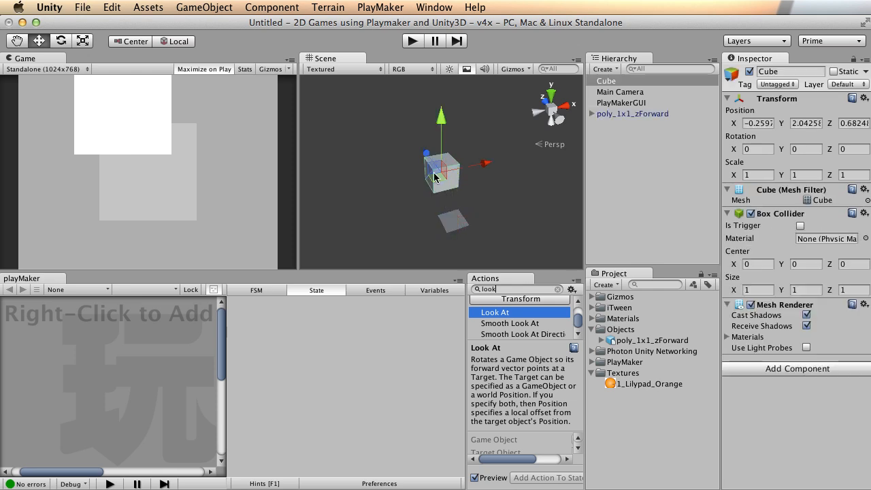
{"action": "key", "text": "super+BackSpace"}
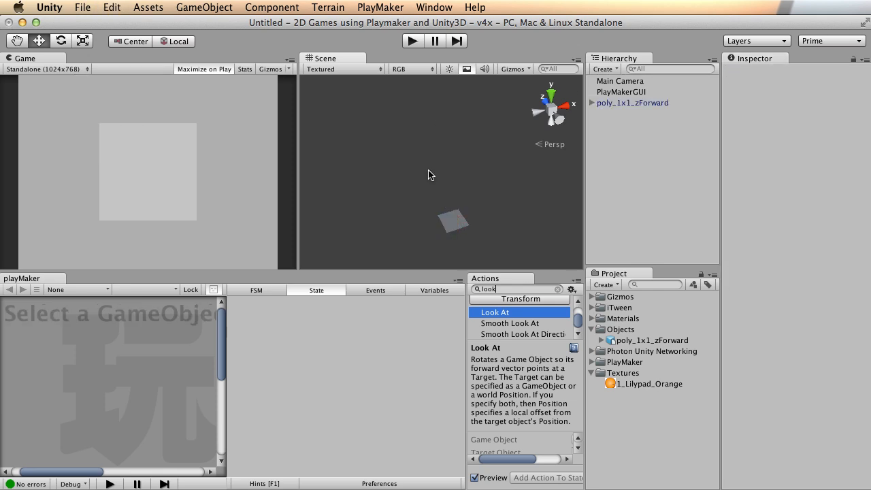
{"action": "left_click", "coordinate": [453, 223]}
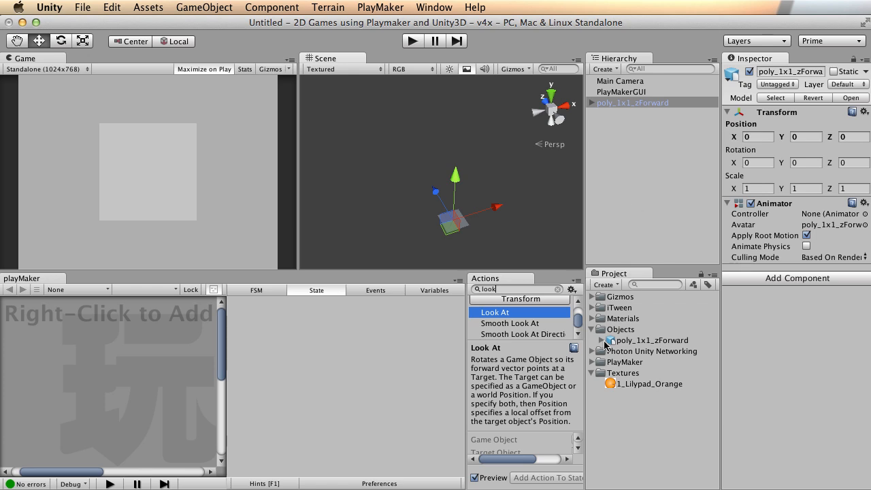
Create Lilypad_Orange_mat in Textures with the 1_Lilypad_Orange texture and apply it to the plane.
{"action": "right_click", "coordinate": [623, 374]}
{"action": "mouse_move", "coordinate": [652, 377]}
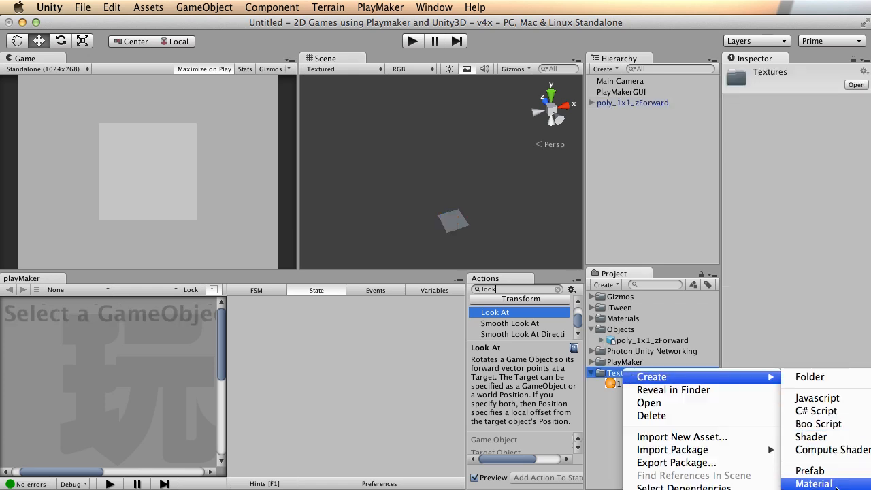
{"action": "left_click", "coordinate": [814, 483]}
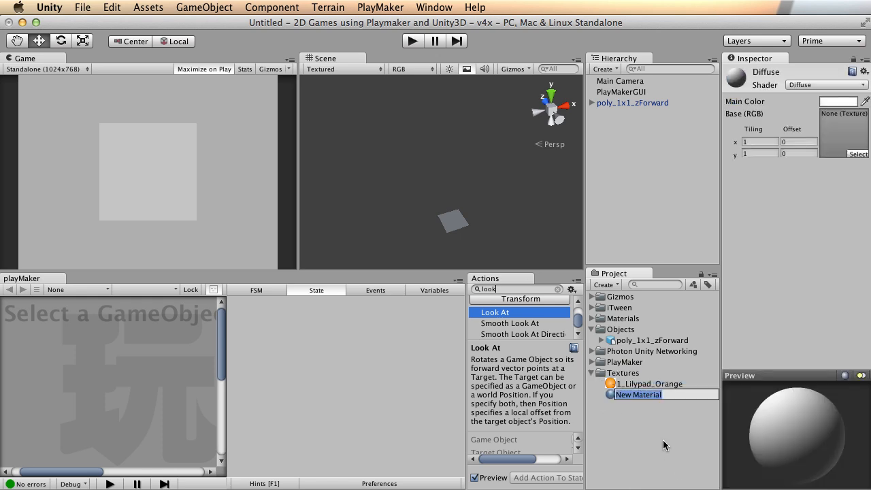
{"action": "type", "text": "Lil"}
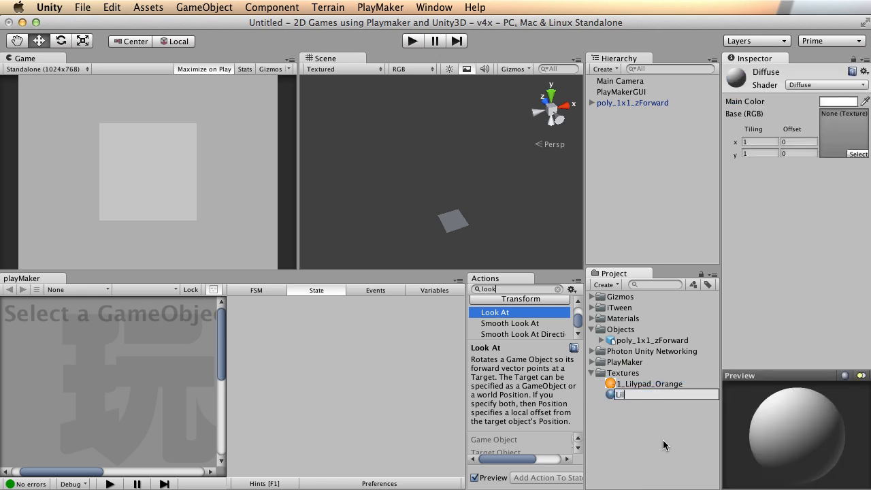
{"action": "type", "text": "ypad_Orange_mat"}
{"action": "key", "text": "Return"}
{"action": "left_click_drag", "start_coordinate": [643, 385], "coordinate": [841, 135]}
{"action": "left_click_drag", "start_coordinate": [689, 393], "coordinate": [637, 107]}
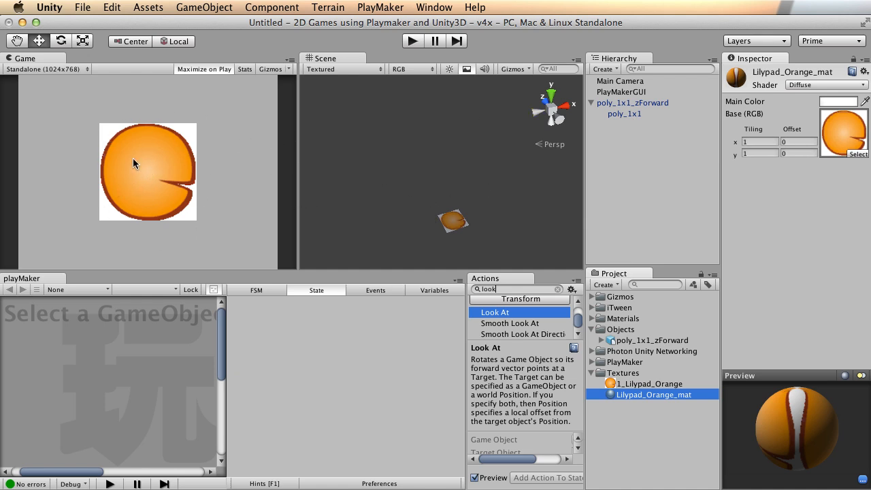
{"action": "left_click", "coordinate": [449, 223]}
Add a second poly_1x1_zForward plane and slide it along X to about 0.676 beside the lilypad.
{"action": "right_click_drag", "start_coordinate": [345, 230], "coordinate": [488, 219], "text": "alt"}
{"action": "middle_click_drag", "start_coordinate": [487, 219], "coordinate": [487, 154], "text": "alt"}
{"action": "scroll", "coordinate": [489, 151], "scroll_direction": "up", "scroll_amount": 5}
{"action": "left_click_drag", "start_coordinate": [508, 193], "coordinate": [490, 205], "text": "alt"}
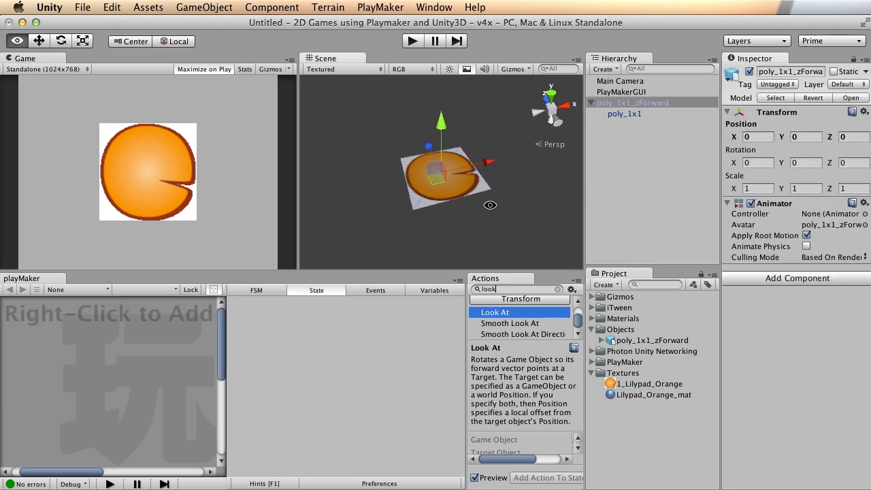
{"action": "left_click_drag", "start_coordinate": [646, 344], "coordinate": [636, 204]}
{"action": "left_click_drag", "start_coordinate": [600, 103], "coordinate": [599, 103]}
{"action": "left_click_drag", "start_coordinate": [487, 162], "coordinate": [440, 180]}
{"action": "left_click", "coordinate": [446, 189]}
{"action": "left_click", "coordinate": [517, 158]}
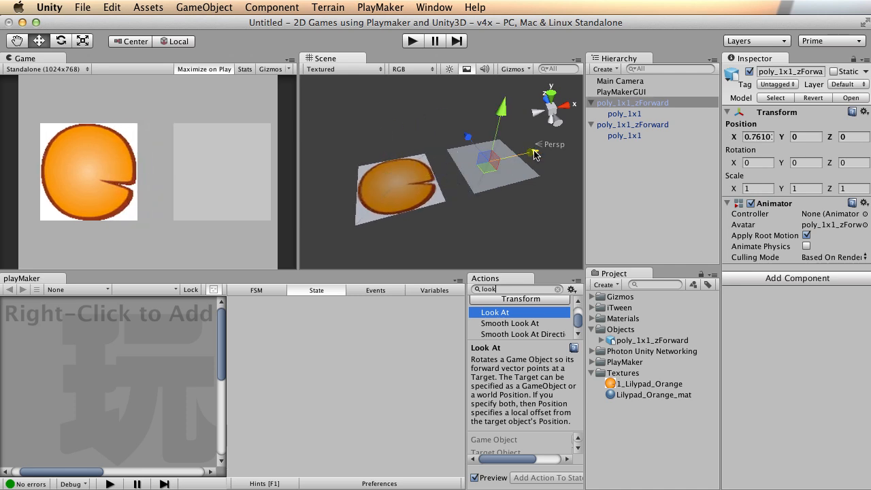
{"action": "left_click_drag", "start_coordinate": [532, 153], "coordinate": [524, 155]}
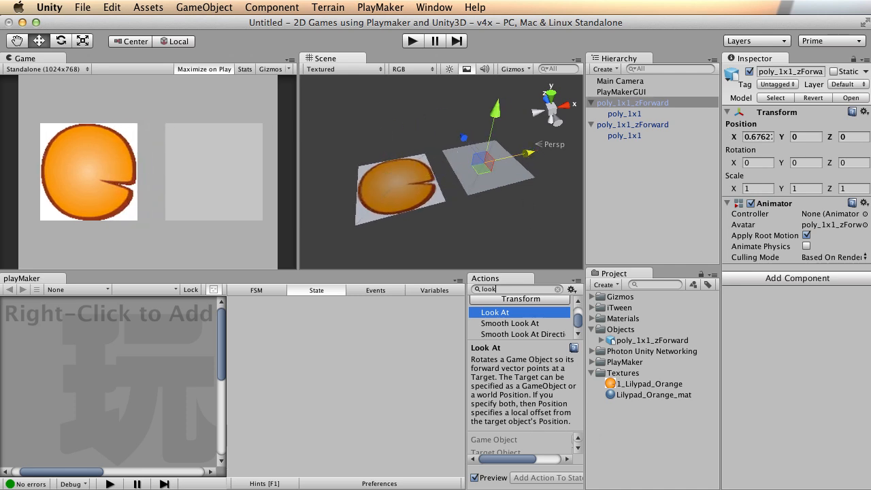
{"action": "key", "text": "super+Tab"}
Drag 1_Lilypad_Green.png from Finder's Frog folder into Unity's Textures folder.
{"action": "left_click", "coordinate": [113, 151]}
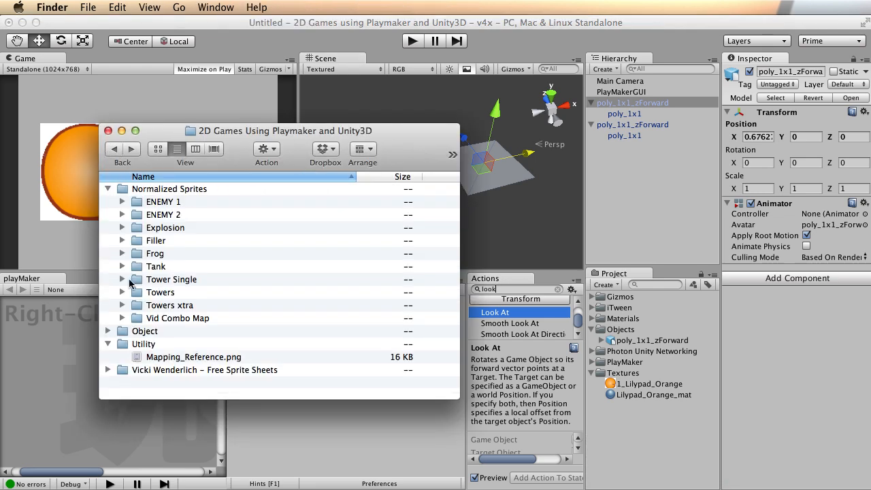
{"action": "double_click", "coordinate": [156, 253]}
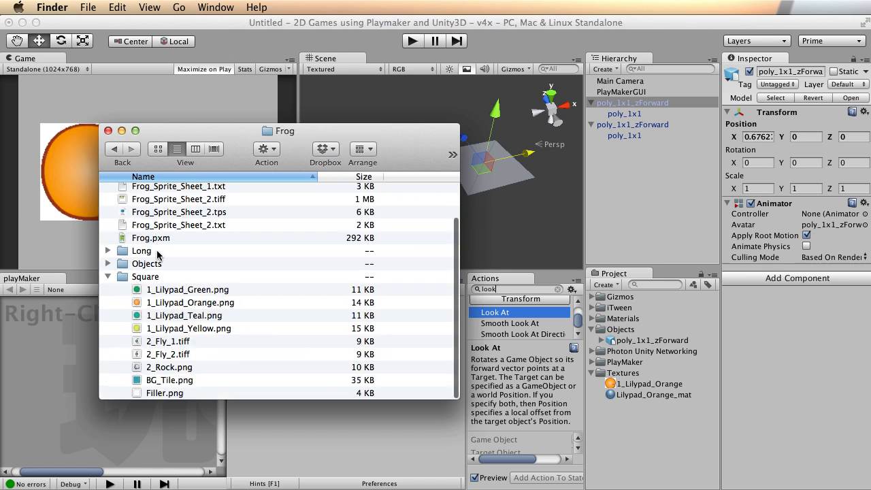
{"action": "left_click_drag", "start_coordinate": [173, 294], "coordinate": [633, 374]}
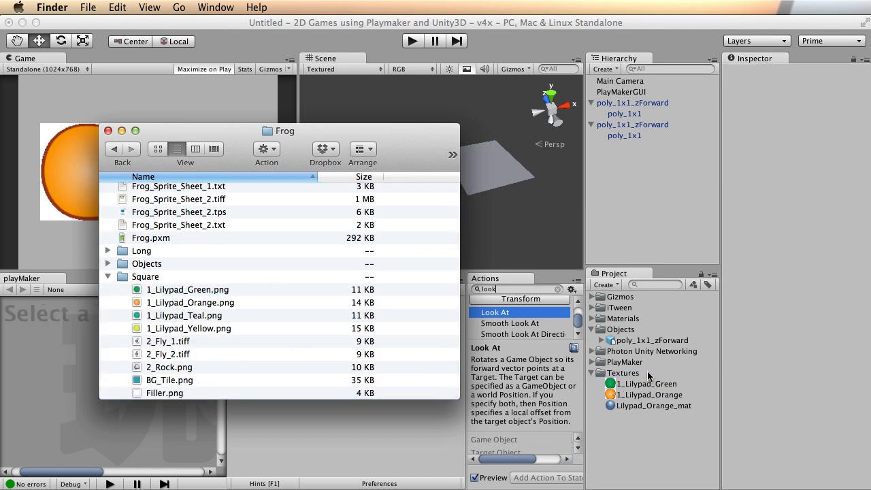
Duplicate the orange material as Lilypad_Green_mat and give it the 1_Lilypad_Green texture.
{"action": "left_click", "coordinate": [381, 24]}
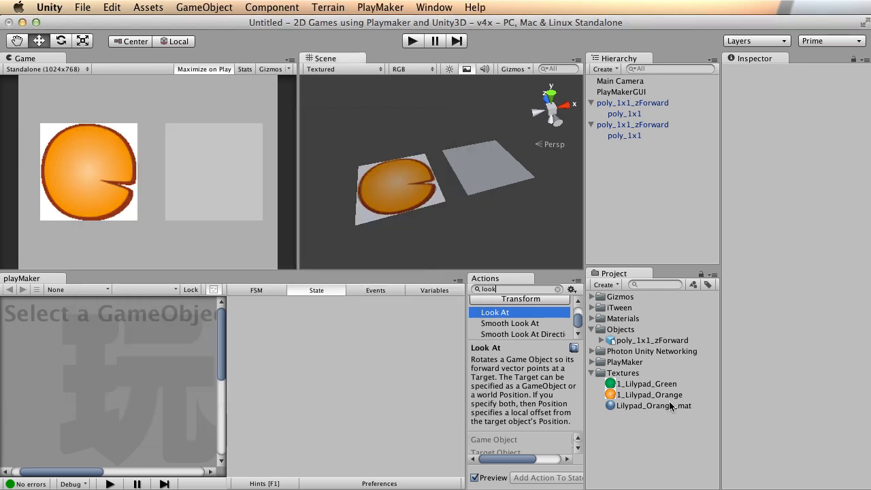
{"action": "left_click", "coordinate": [638, 406]}
{"action": "key", "text": "super+d"}
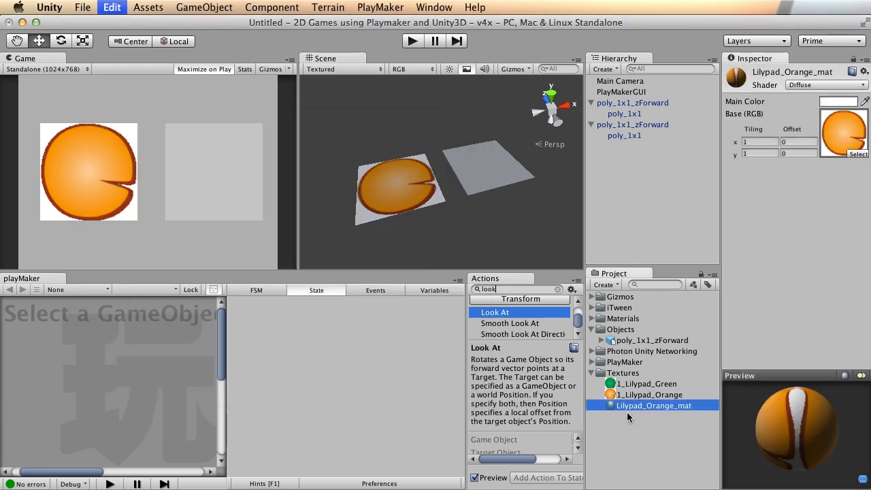
{"action": "left_click", "coordinate": [622, 421]}
{"action": "key", "text": "Right"}
{"action": "key", "text": "BackSpace"}
{"action": "key", "text": "BackSpace"}
{"action": "key", "text": "BackSpace"}
{"action": "key", "text": "BackSpace"}
{"action": "key", "text": "BackSpace"}
{"action": "key", "text": "BackSpace"}
{"action": "key", "text": "BackSpace"}
{"action": "key", "text": "BackSpace"}
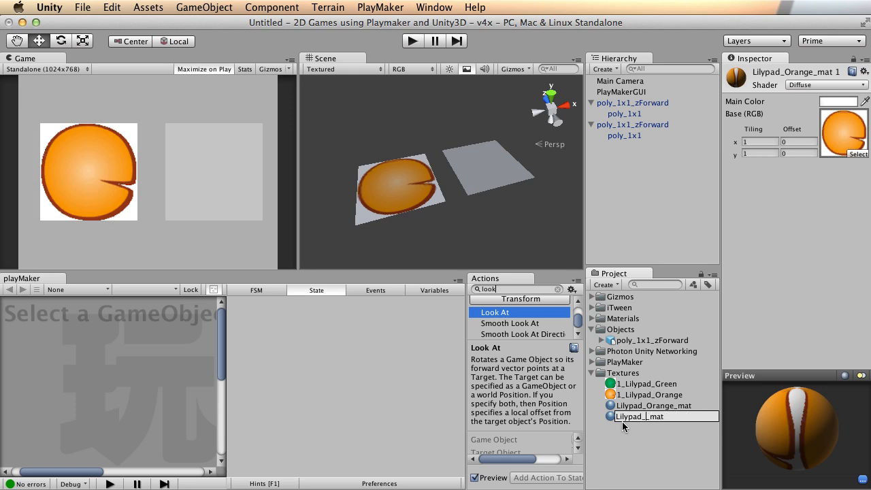
{"action": "type", "text": "Green"}
{"action": "key", "text": "Return"}
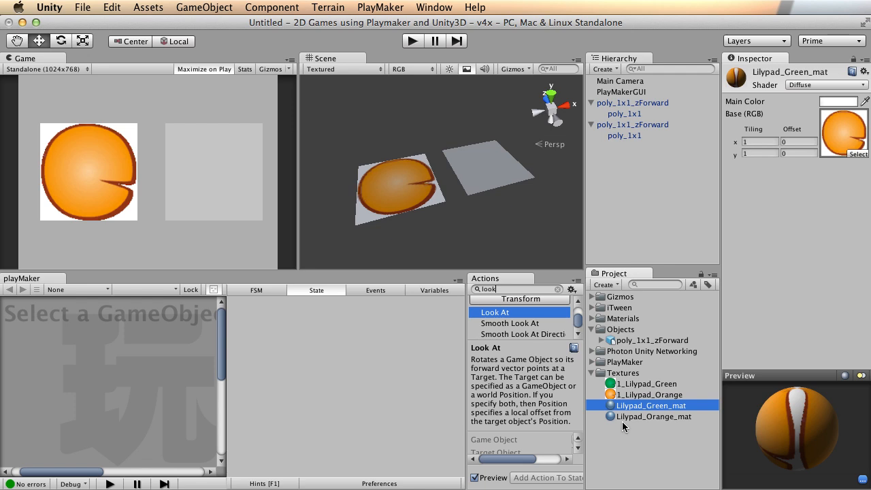
{"action": "left_click_drag", "start_coordinate": [643, 384], "coordinate": [639, 135]}
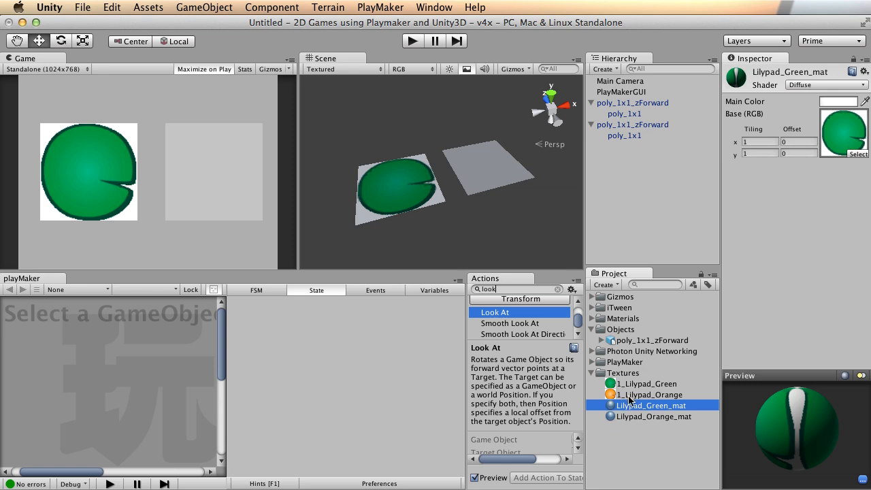
Apply Lilypad_Orange_mat to the second plane and orbit so both lilypads face forward.
{"action": "left_click_drag", "start_coordinate": [629, 416], "coordinate": [626, 114]}
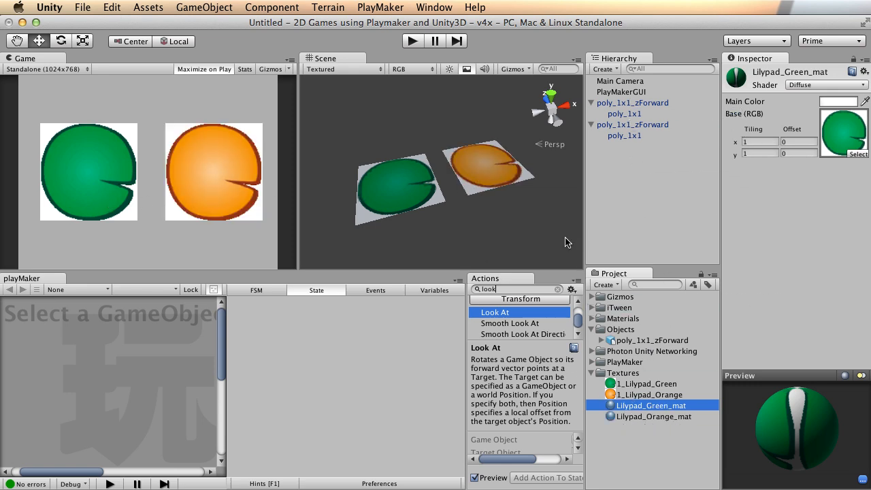
{"action": "left_click_drag", "start_coordinate": [477, 151], "coordinate": [390, 163], "text": "alt"}
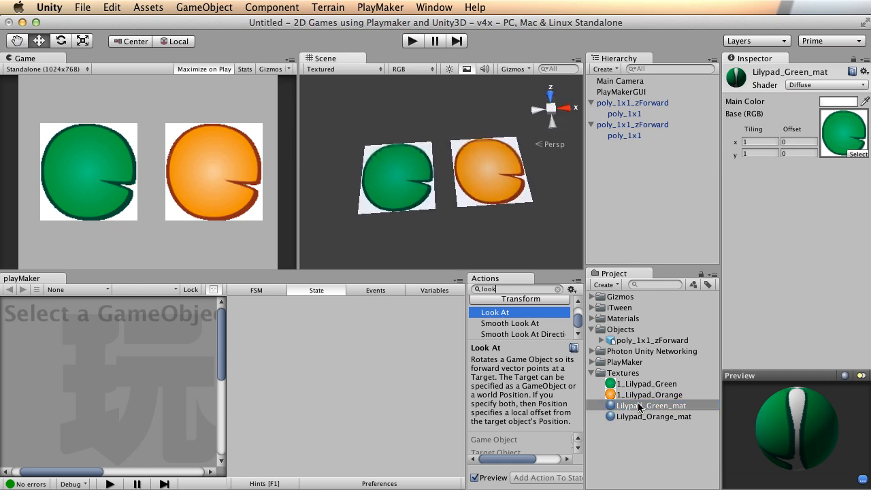
{"action": "left_click_drag", "start_coordinate": [440, 187], "coordinate": [467, 181], "text": "alt"}
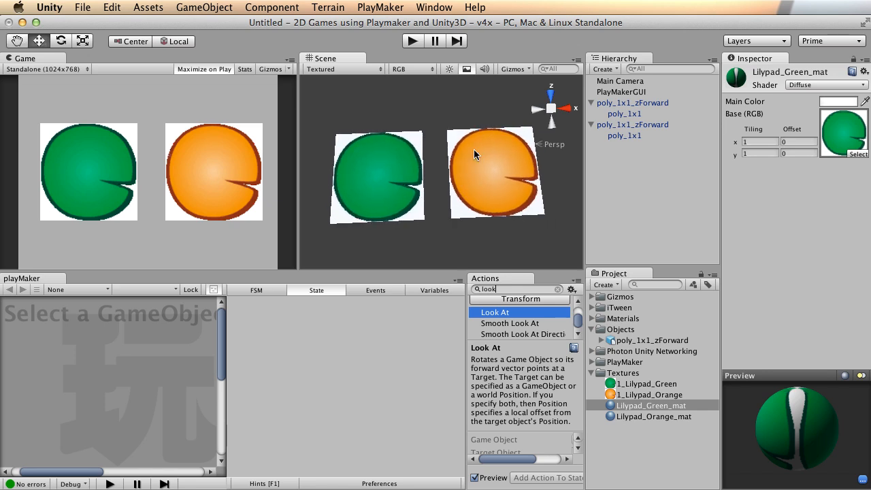
{"action": "left_click", "coordinate": [639, 102]}
{"action": "left_click", "coordinate": [645, 125]}
{"action": "left_click", "coordinate": [640, 103]}
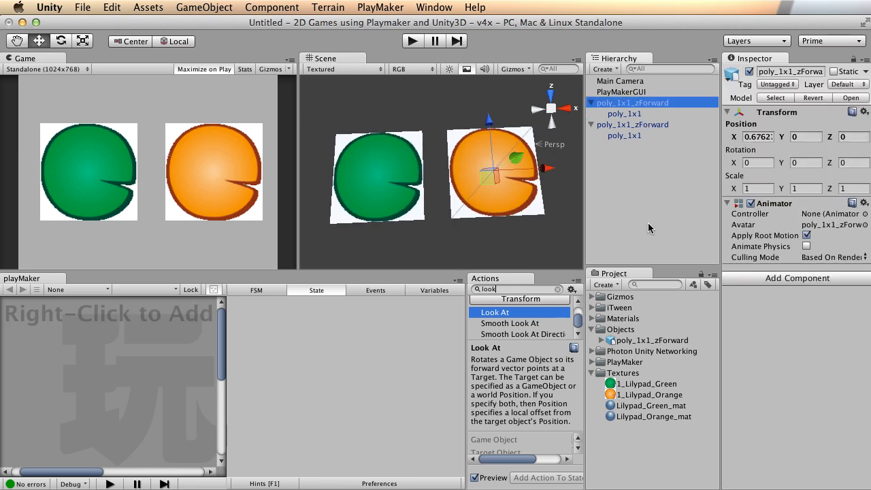
{"action": "left_click", "coordinate": [654, 341]}
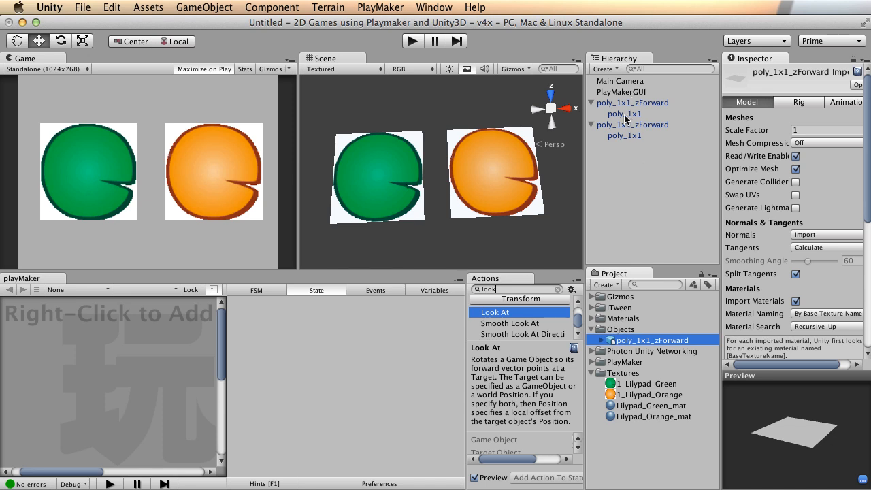
{"action": "left_click_drag", "start_coordinate": [383, 171], "coordinate": [455, 129], "text": "alt"}
{"action": "left_click", "coordinate": [652, 384]}
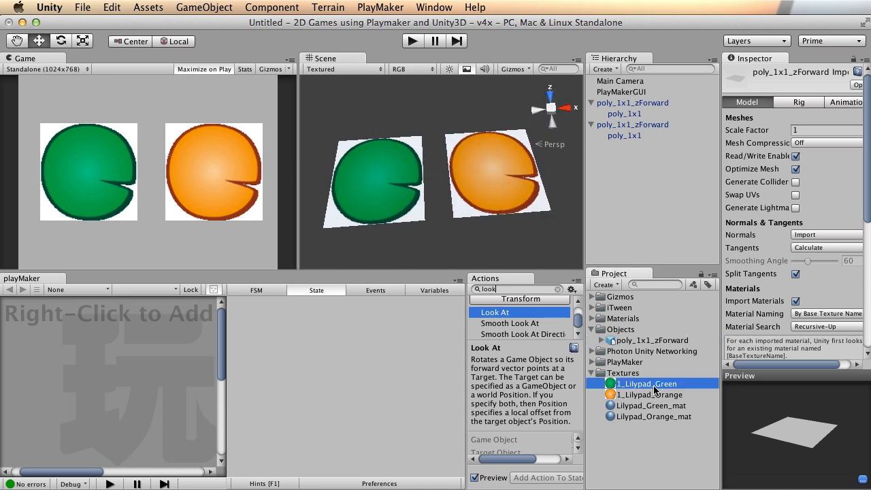
{"action": "left_click", "coordinate": [646, 396]}
{"action": "left_click_drag", "start_coordinate": [416, 174], "coordinate": [438, 194], "text": "alt"}
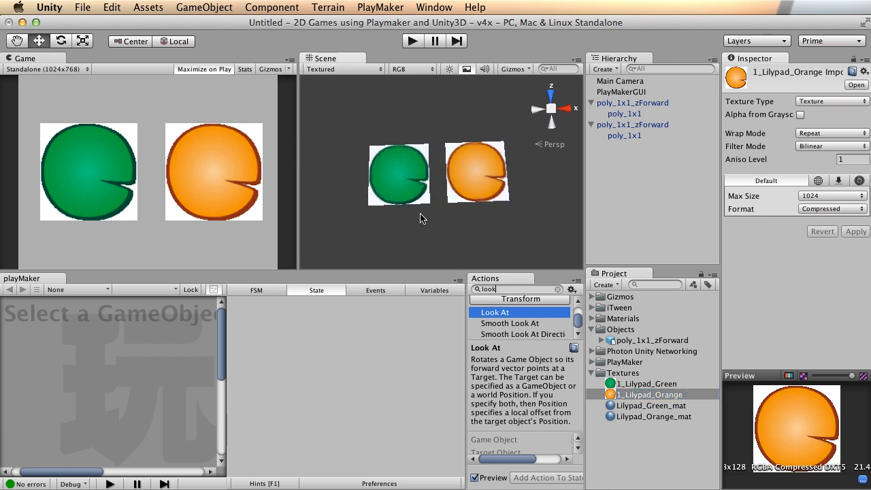
{"action": "left_click", "coordinate": [636, 387]}
{"action": "left_click", "coordinate": [638, 394]}
{"action": "left_click", "coordinate": [639, 384]}
{"action": "left_click", "coordinate": [638, 394]}
{"action": "left_click", "coordinate": [639, 385]}
{"action": "left_click", "coordinate": [638, 394]}
{"action": "left_click", "coordinate": [638, 386]}
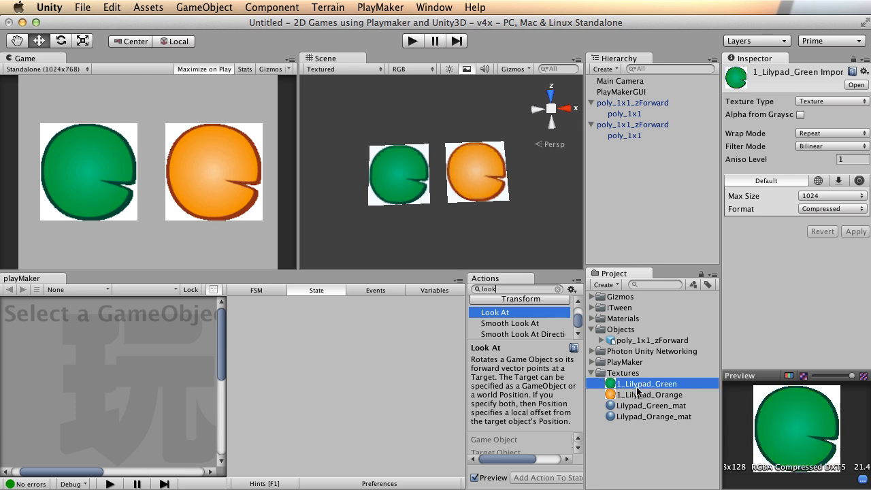
{"action": "left_click", "coordinate": [639, 396]}
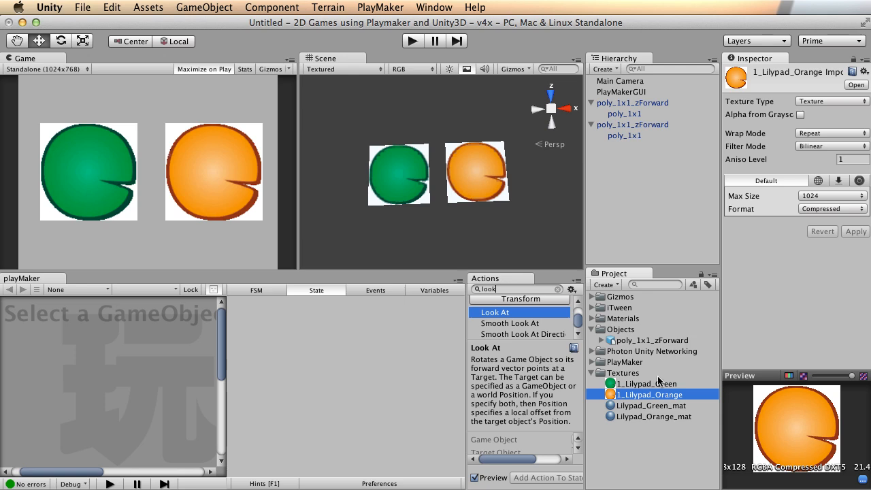
{"action": "left_click", "coordinate": [646, 384]}
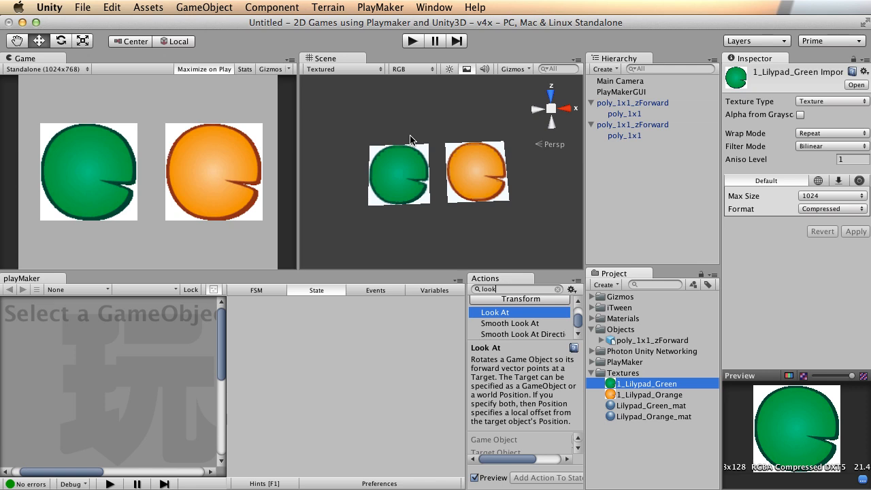
{"action": "key", "text": "super+Tab"}
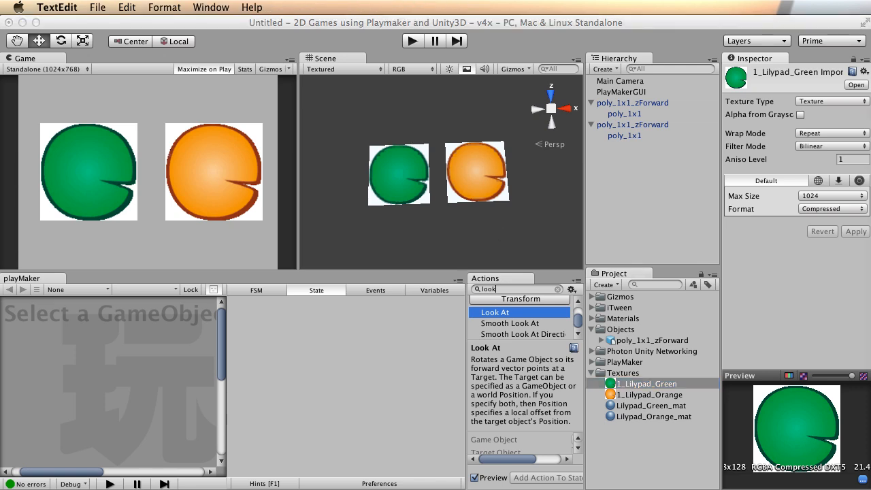
Bring up TexturePacker's empty cocos2d sheet and look over its 2048 × 2048 texture settings.
{"action": "key", "text": "super+Tab"}
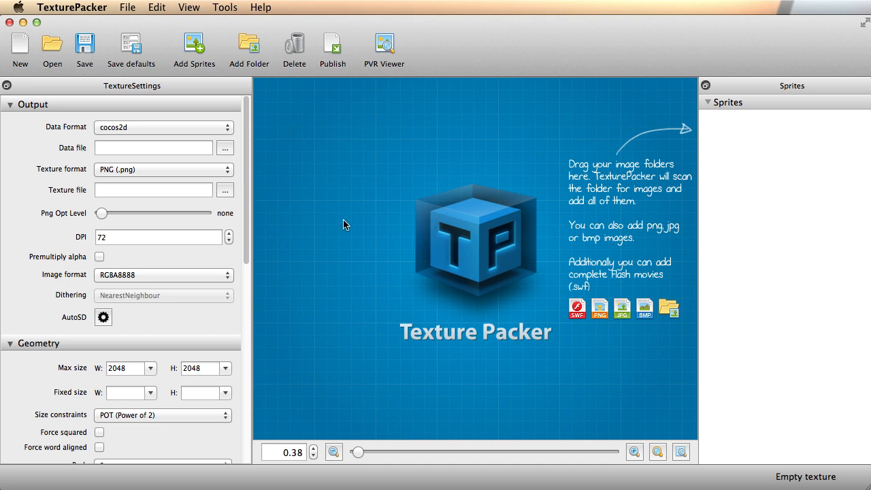
{"action": "scroll", "coordinate": [167, 232], "scroll_direction": "down", "scroll_amount": 10}
{"action": "scroll", "coordinate": [171, 249], "scroll_direction": "up", "scroll_amount": 8}
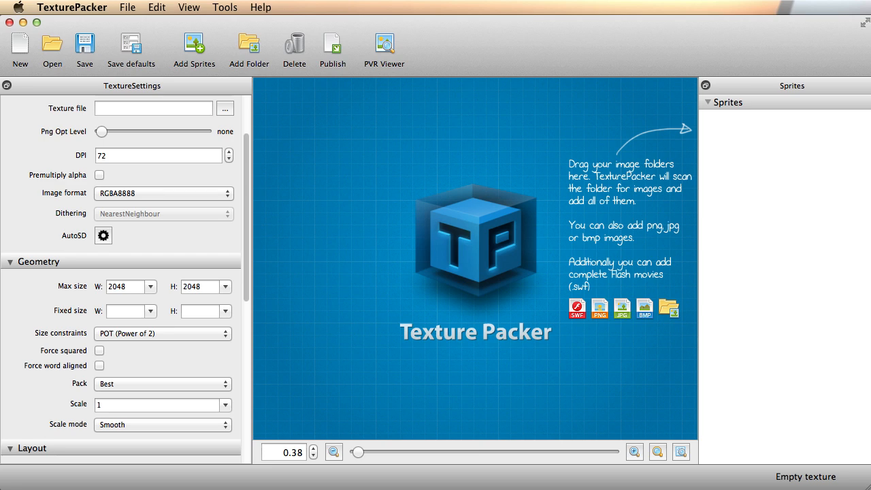
{"action": "key", "text": "super+Tab"}
Drag the four lilypad images from the Frog folder into the Sprites panel.
{"action": "left_click_drag", "start_coordinate": [318, 134], "coordinate": [428, 108]}
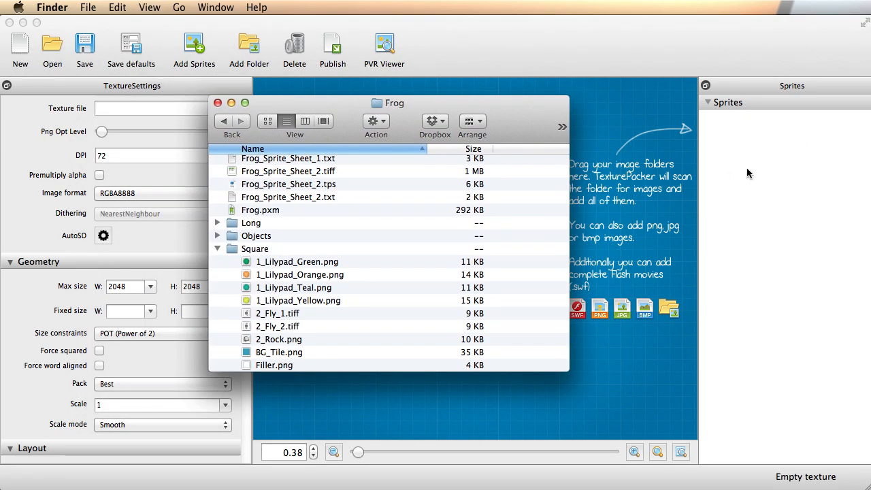
{"action": "left_click_drag", "start_coordinate": [369, 268], "coordinate": [763, 216]}
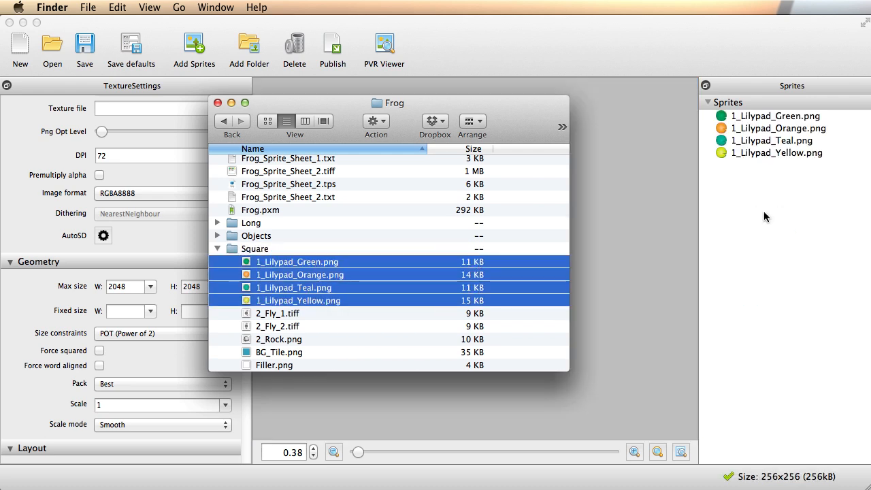
{"action": "left_click_drag", "start_coordinate": [347, 108], "coordinate": [151, 138]}
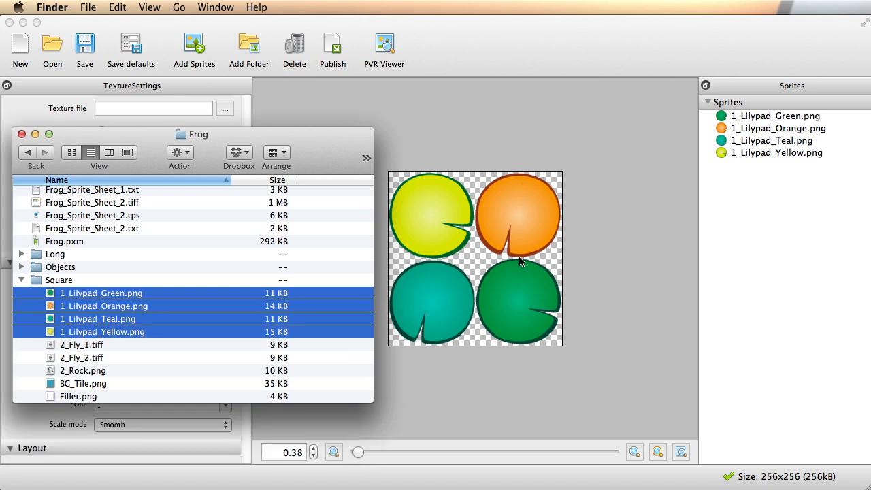
Add 2_Fly_1, 2_Fly_2 and 2_Rock.png as sprites, then move the Finder window off the settings.
{"action": "left_click", "coordinate": [110, 344]}
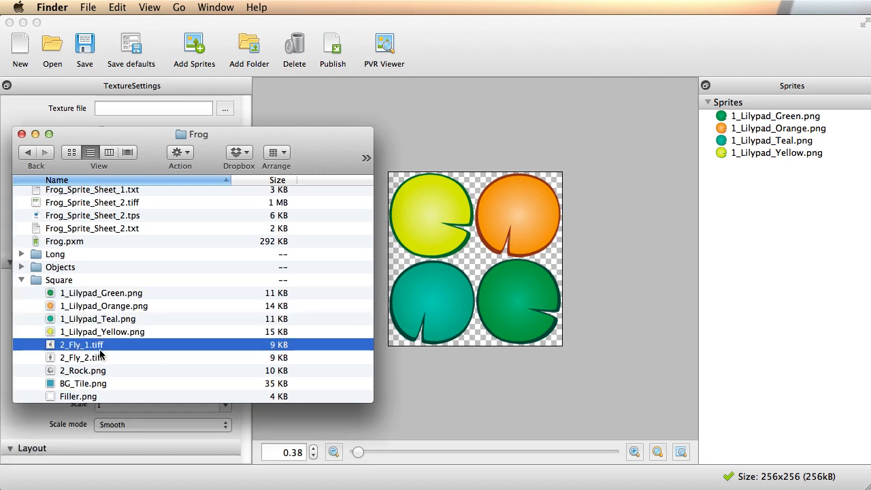
{"action": "left_click", "coordinate": [101, 358], "text": "shift"}
{"action": "left_click_drag", "start_coordinate": [83, 348], "coordinate": [789, 239]}
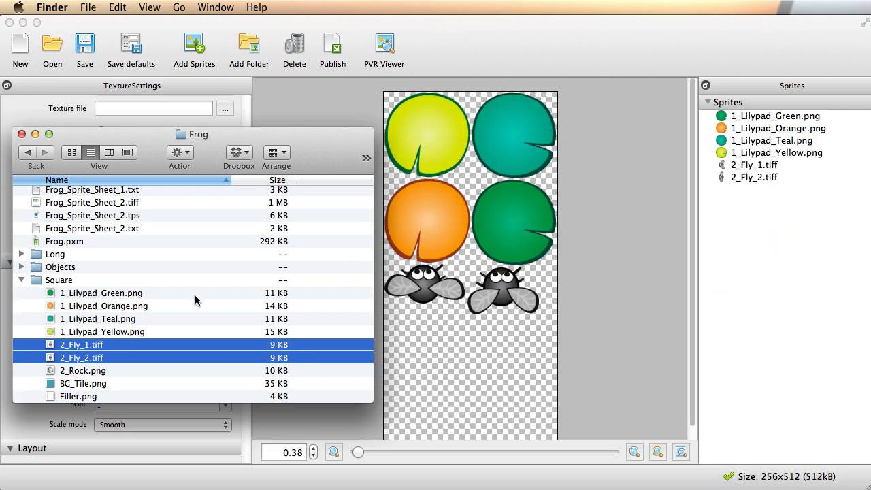
{"action": "left_click_drag", "start_coordinate": [77, 373], "coordinate": [760, 267]}
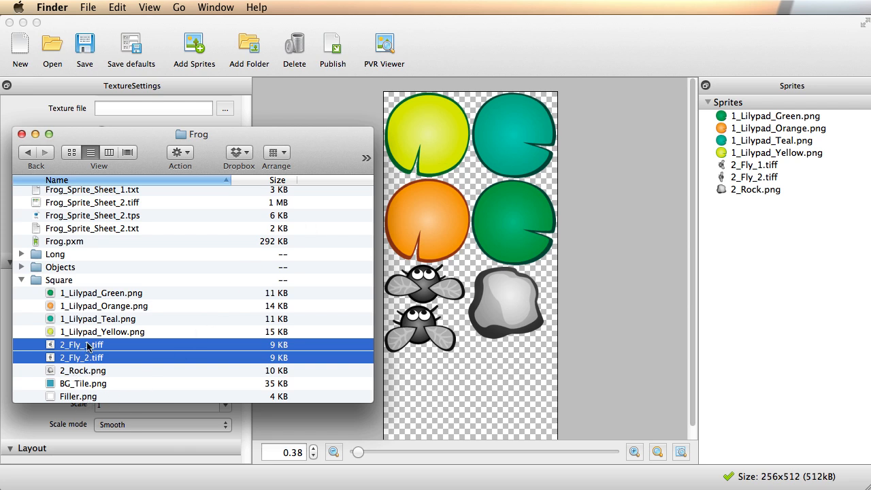
{"action": "mouse_move", "coordinate": [250, 130]}
{"action": "left_mouse_down"}
{"action": "mouse_move", "coordinate": [289, 134]}
{"action": "mouse_move", "coordinate": [258, 142]}
{"action": "left_mouse_up"}
{"action": "scroll", "coordinate": [146, 197], "scroll_direction": "up", "scroll_amount": 3}
{"action": "left_click_drag", "start_coordinate": [130, 153], "coordinate": [398, 489]}
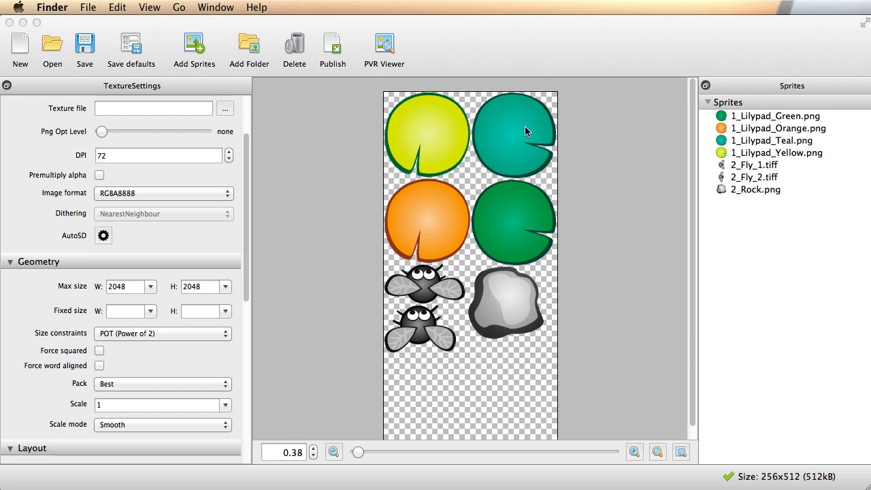
{"action": "left_click", "coordinate": [691, 216]}
{"action": "scroll", "coordinate": [452, 221], "scroll_direction": "up", "scroll_amount": 2}
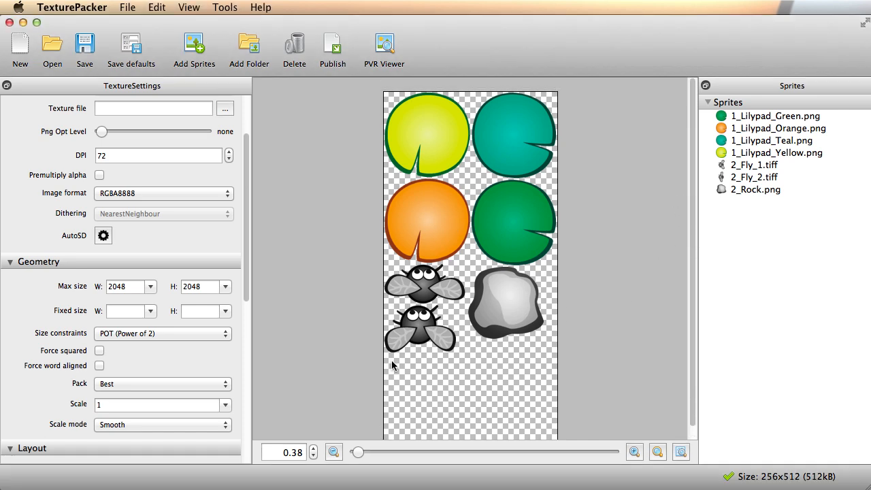
{"action": "scroll", "coordinate": [509, 336], "scroll_direction": "down", "scroll_amount": 2}
{"action": "scroll", "coordinate": [511, 332], "scroll_direction": "up", "scroll_amount": 2}
{"action": "scroll", "coordinate": [464, 358], "scroll_direction": "down", "scroll_amount": 2}
{"action": "scroll", "coordinate": [474, 356], "scroll_direction": "up", "scroll_amount": 2}
Change the data format from cocos2d to Unity3D.
{"action": "scroll", "coordinate": [170, 161], "scroll_direction": "up", "scroll_amount": 3}
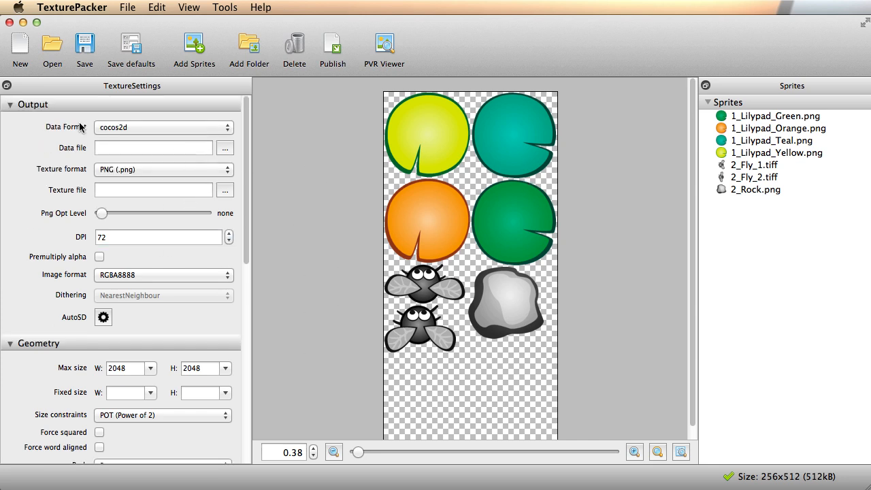
{"action": "left_click", "coordinate": [211, 127]}
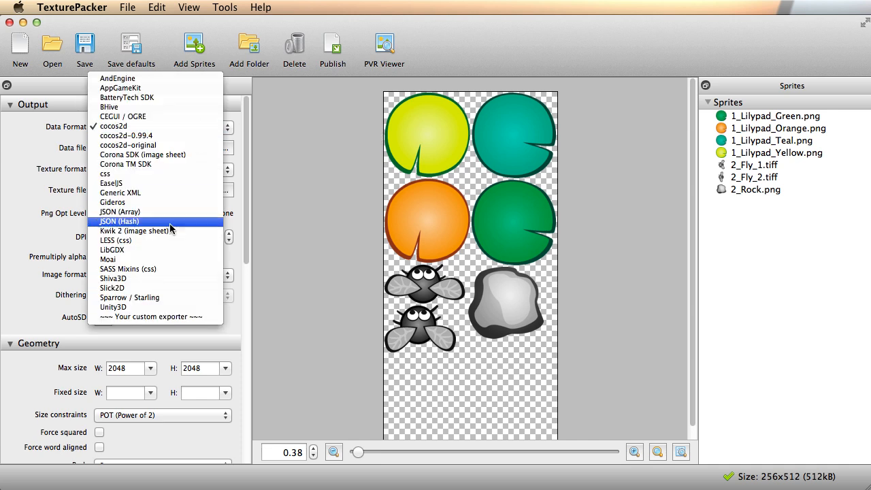
{"action": "left_click", "coordinate": [160, 308]}
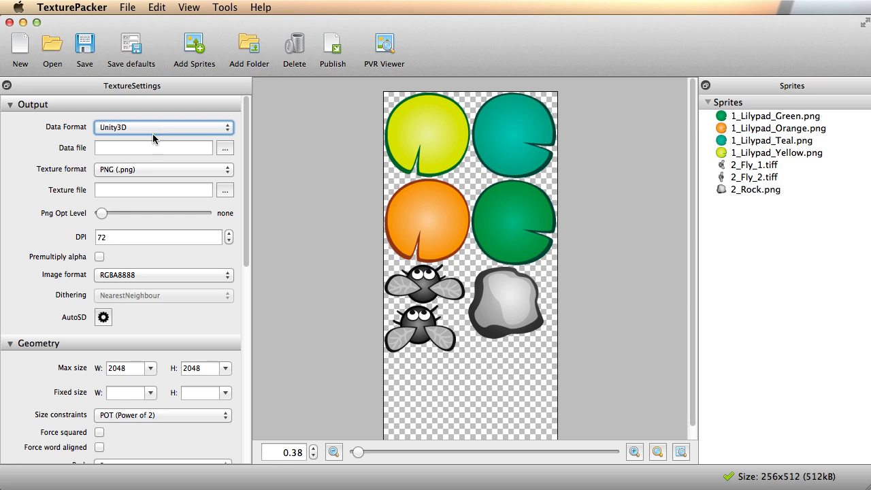
{"action": "mouse_move", "coordinate": [245, 193]}
{"action": "left_mouse_down"}
{"action": "mouse_move", "coordinate": [247, 210]}
{"action": "mouse_move", "coordinate": [246, 183]}
{"action": "left_mouse_up"}
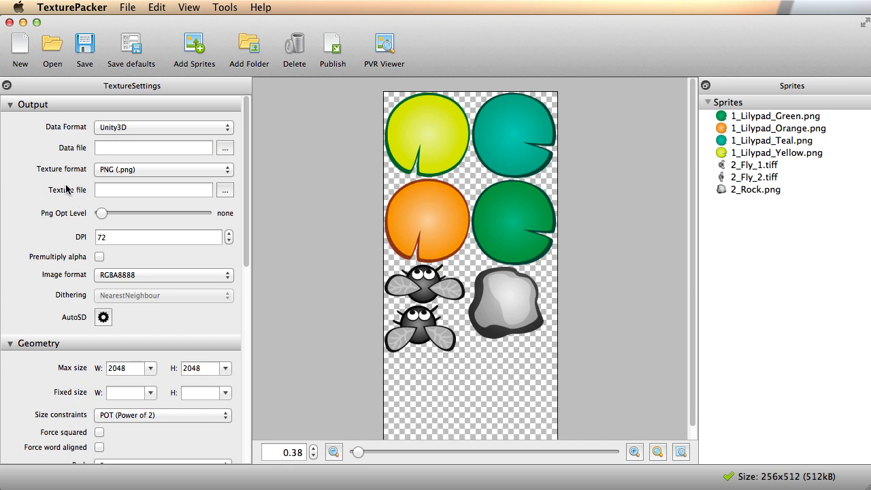
{"action": "scroll", "coordinate": [248, 197], "scroll_direction": "down", "scroll_amount": 8}
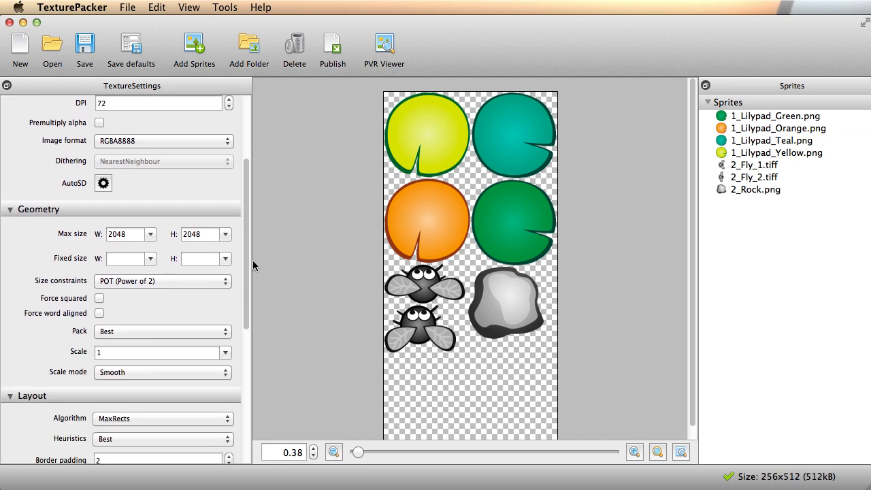
Set the maximum sheet size to 512 wide by 256 high.
{"action": "left_click", "coordinate": [150, 149]}
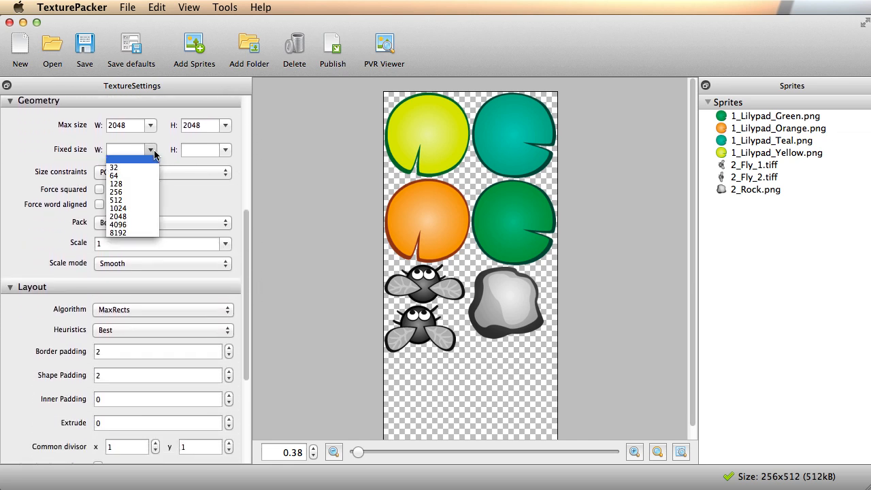
{"action": "left_click", "coordinate": [151, 127]}
{"action": "left_click", "coordinate": [151, 126]}
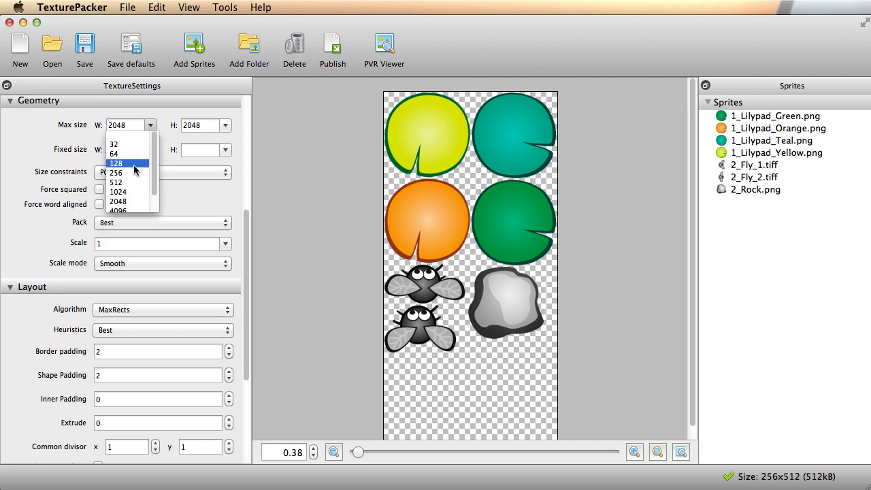
{"action": "left_click", "coordinate": [129, 182]}
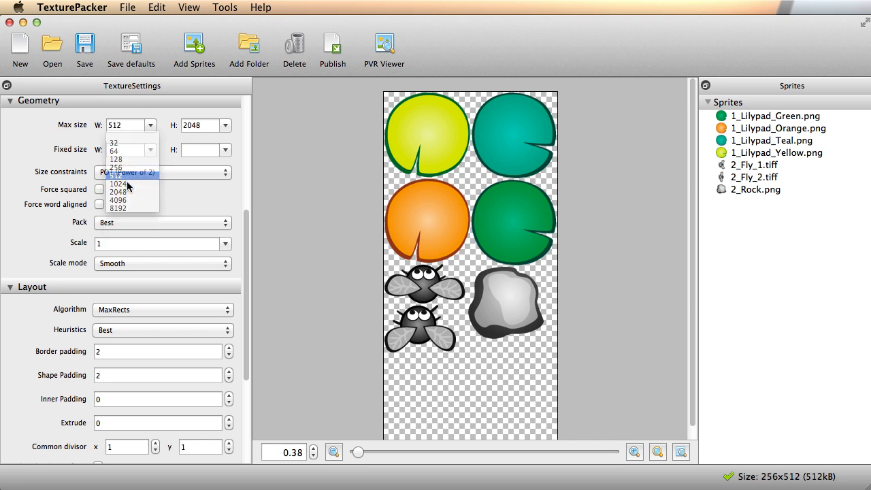
{"action": "left_click", "coordinate": [224, 126]}
{"action": "left_click", "coordinate": [217, 181]}
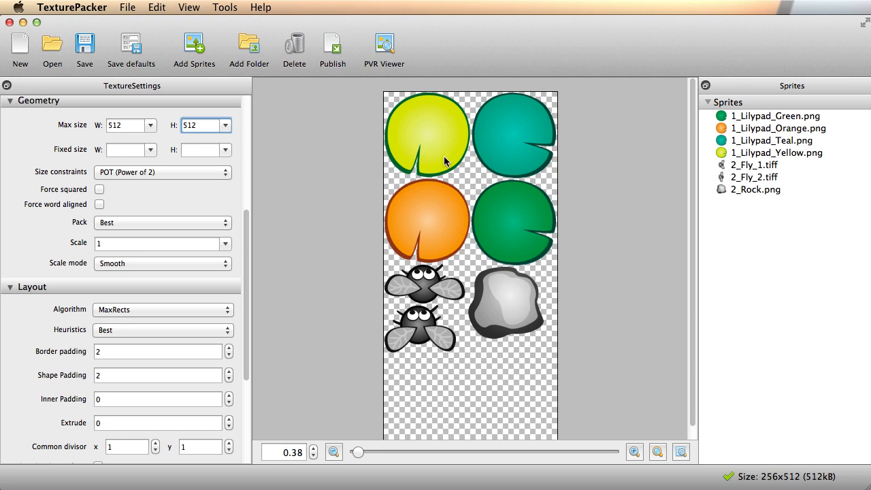
{"action": "left_click", "coordinate": [225, 126]}
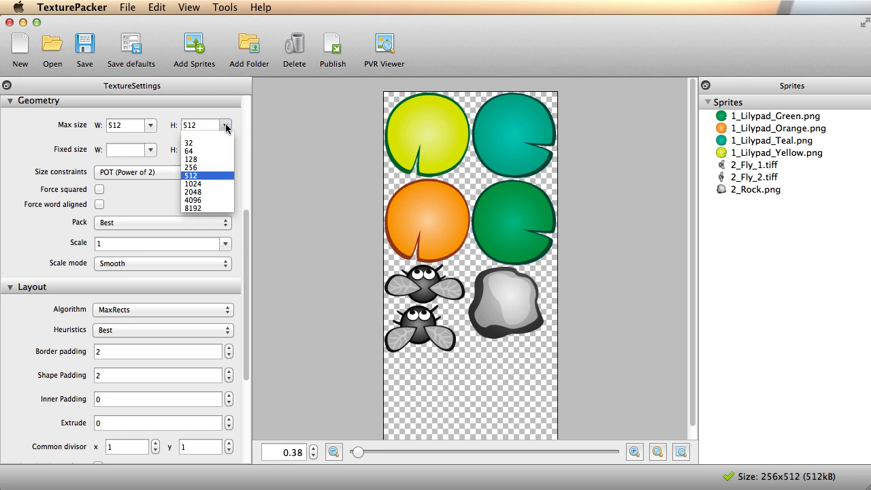
{"action": "left_click", "coordinate": [216, 164]}
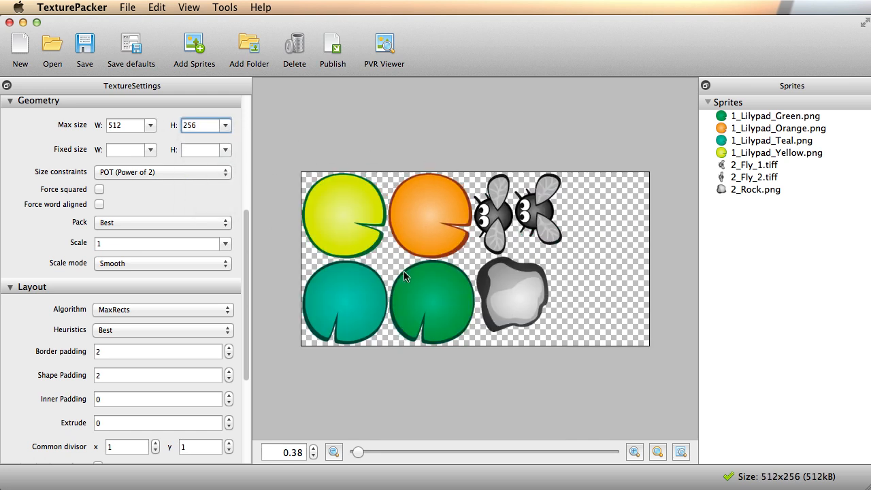
Fix the sheet size at 512 × 512 and enlarge the preview.
{"action": "left_click", "coordinate": [150, 149]}
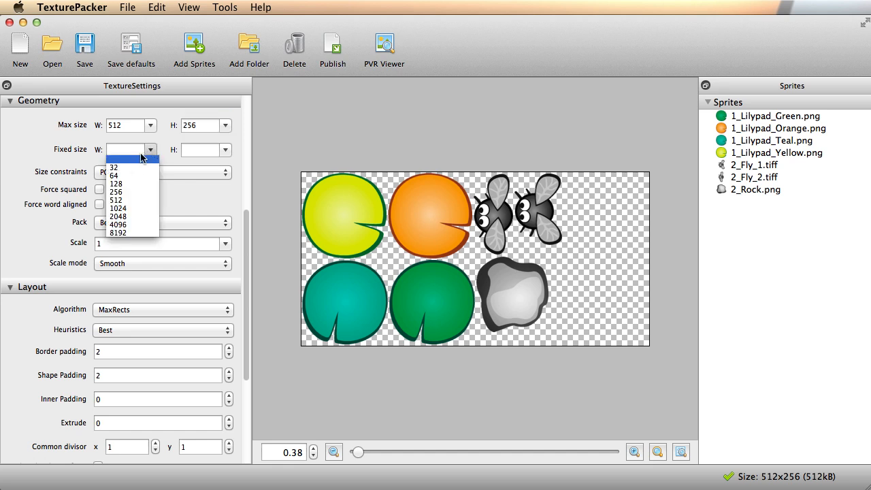
{"action": "left_click", "coordinate": [134, 200]}
{"action": "left_click", "coordinate": [225, 149]}
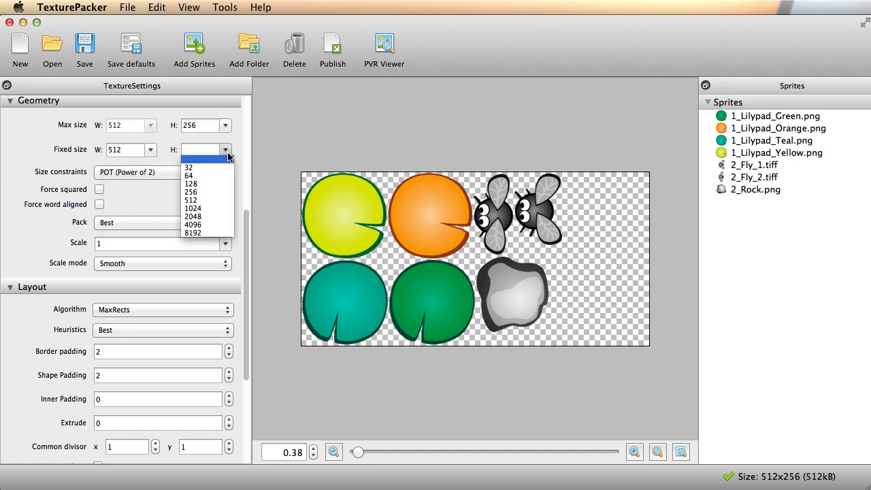
{"action": "left_click", "coordinate": [202, 200]}
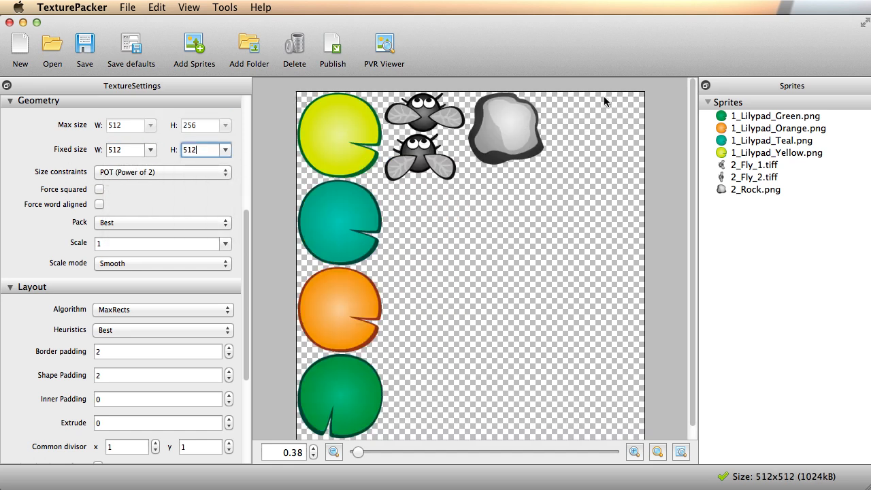
{"action": "left_click_drag", "start_coordinate": [357, 460], "coordinate": [361, 460]}
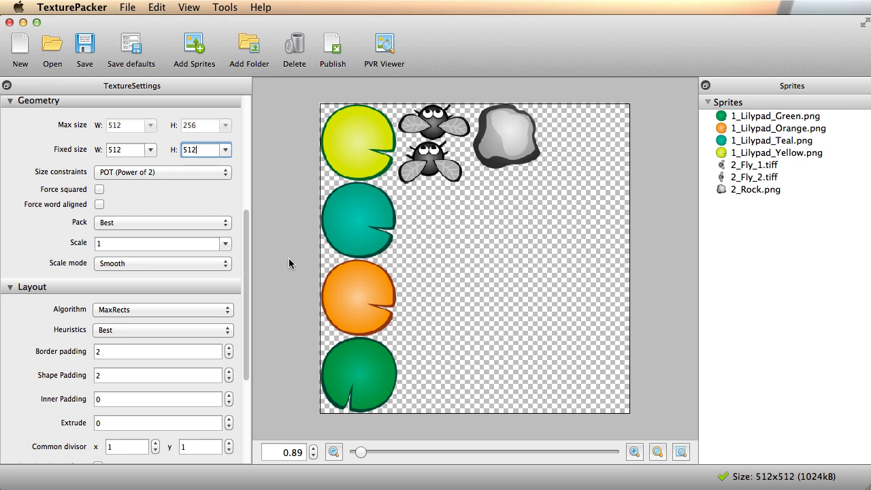
Switch the packing algorithm from MaxRects to Basic.
{"action": "scroll", "coordinate": [248, 233], "scroll_direction": "down", "scroll_amount": 5}
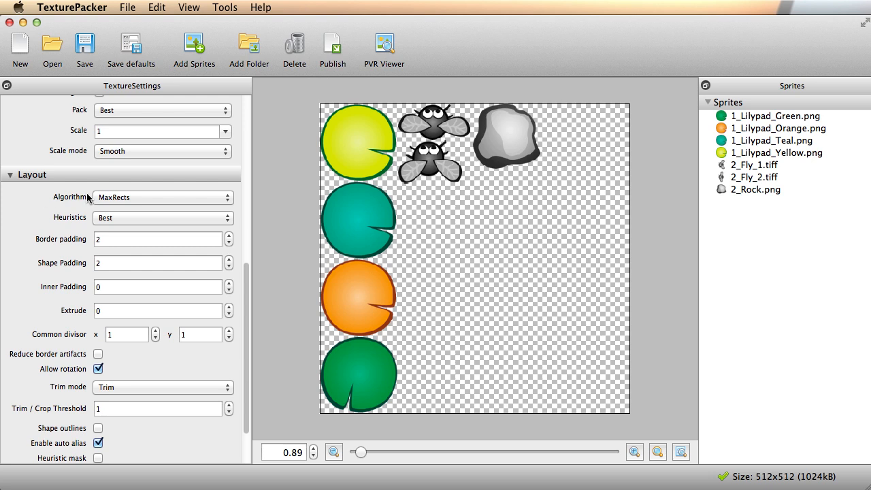
{"action": "left_click", "coordinate": [191, 198]}
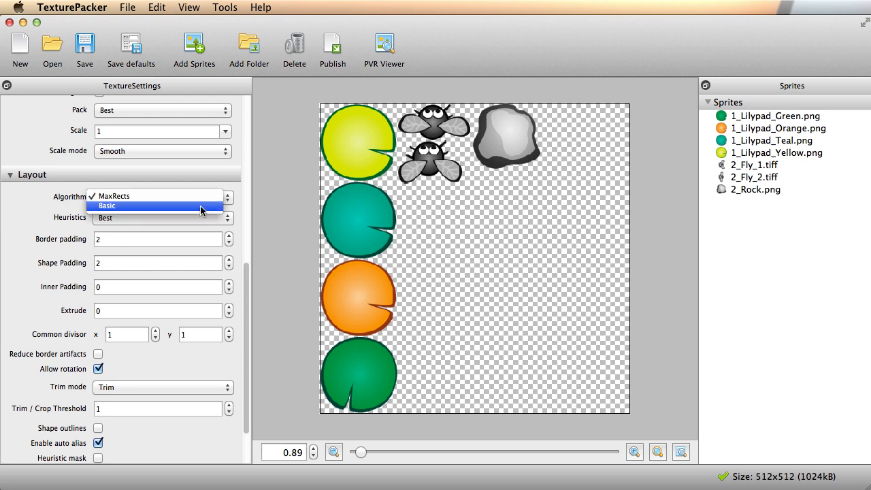
{"action": "left_click", "coordinate": [200, 206]}
{"action": "left_click", "coordinate": [196, 199]}
{"action": "left_click", "coordinate": [192, 187]}
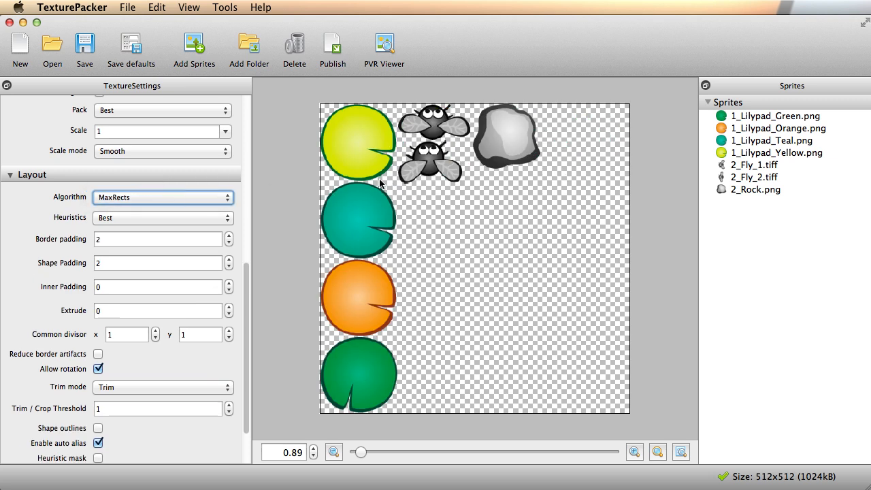
{"action": "left_click", "coordinate": [200, 200]}
{"action": "left_click", "coordinate": [153, 206]}
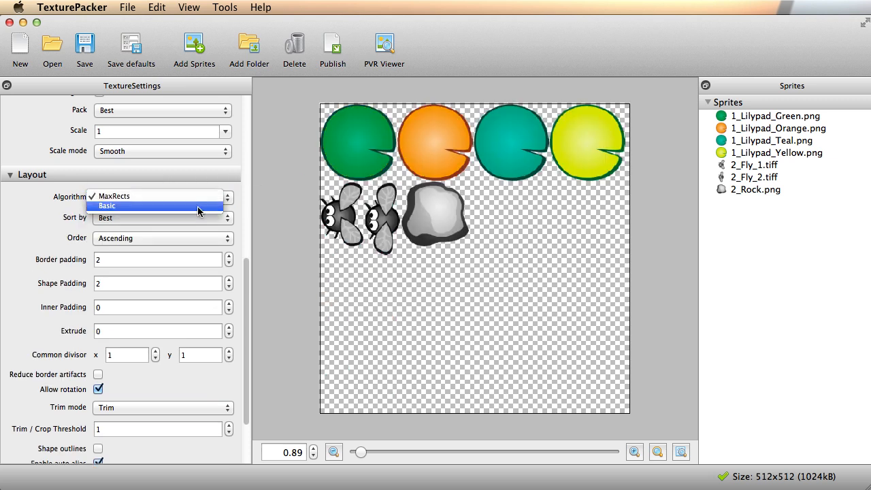
Sort the sprites by Name in Ascending order.
{"action": "left_click", "coordinate": [150, 218]}
{"action": "left_click", "coordinate": [130, 226]}
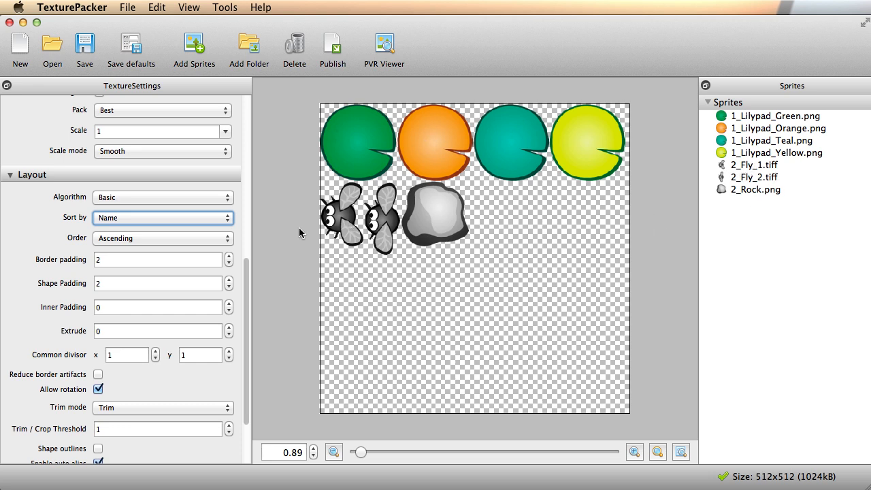
{"action": "left_click", "coordinate": [175, 241]}
{"action": "left_click", "coordinate": [174, 239]}
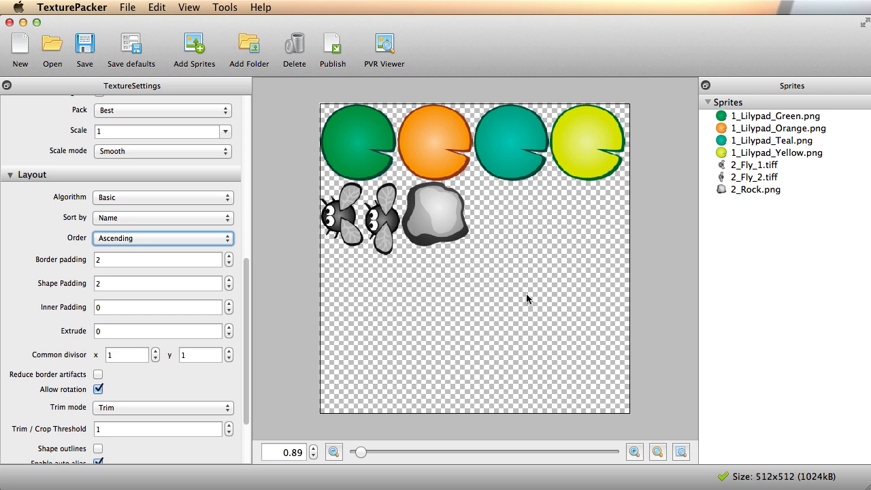
{"action": "key", "text": "super+Tab"}
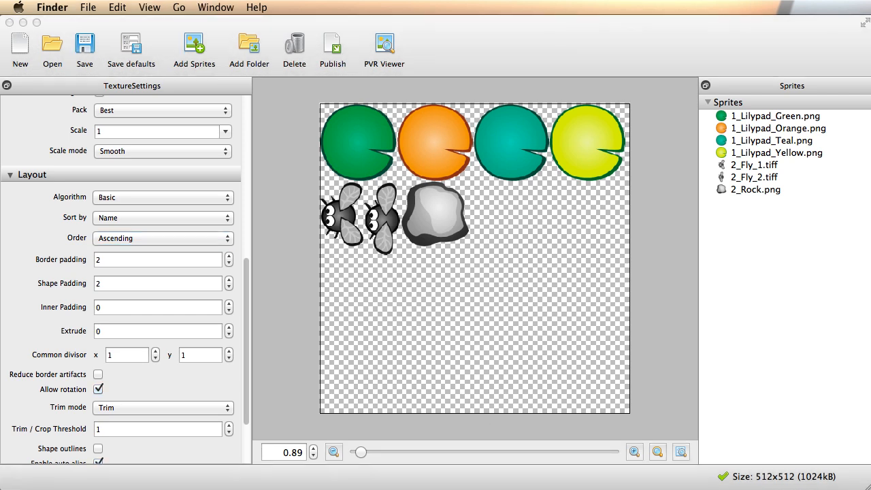
{"action": "left_click_drag", "start_coordinate": [222, 41], "coordinate": [247, 60]}
{"action": "key", "text": "super+i"}
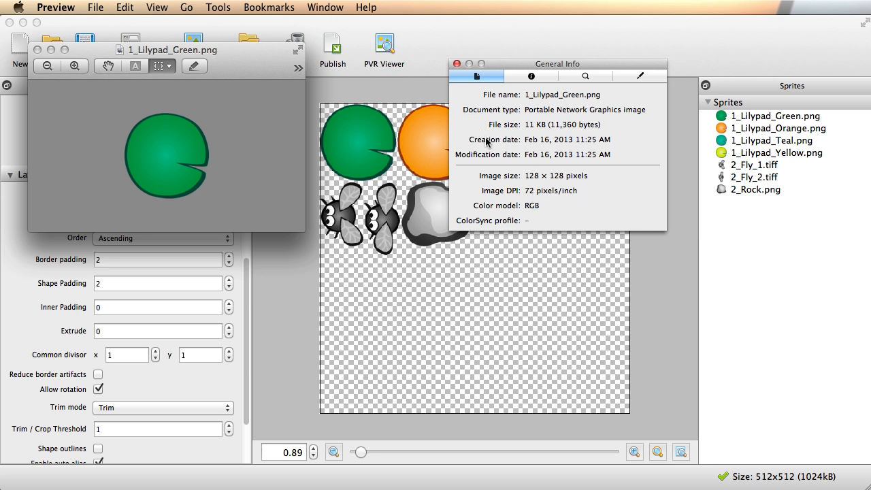
{"action": "left_click", "coordinate": [456, 63]}
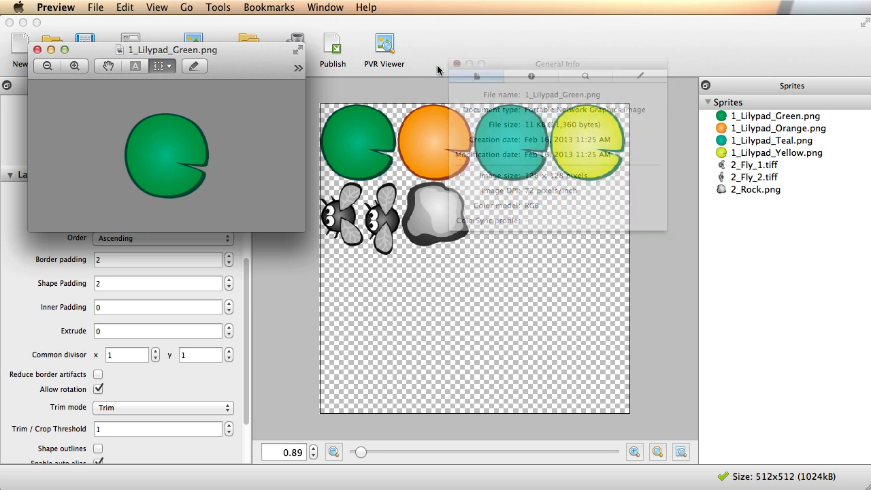
{"action": "left_click", "coordinate": [38, 49]}
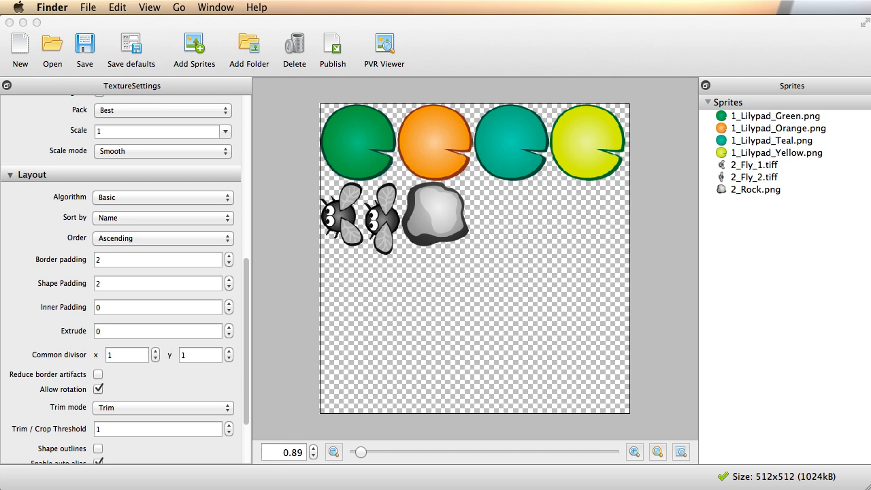
Open the iPad folder inside Frogs_Lilypads_GameArt in Finder.
{"action": "left_click_drag", "start_coordinate": [306, 489], "coordinate": [267, 141]}
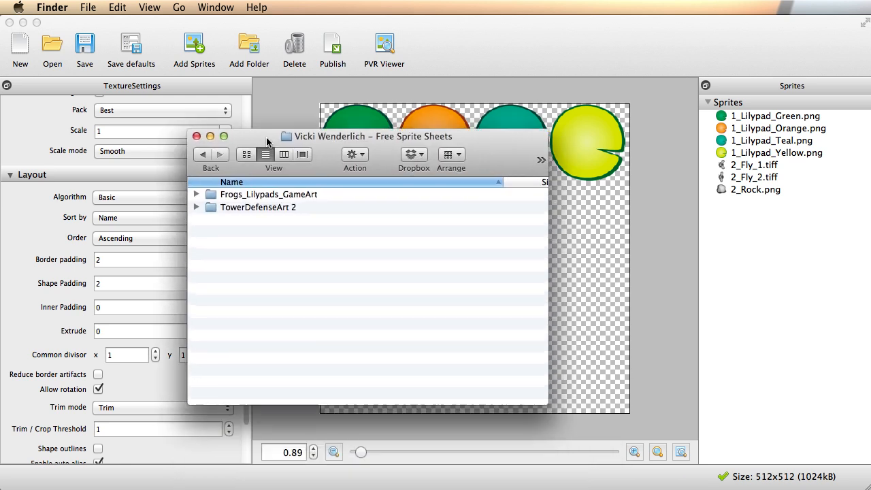
{"action": "double_click", "coordinate": [265, 195]}
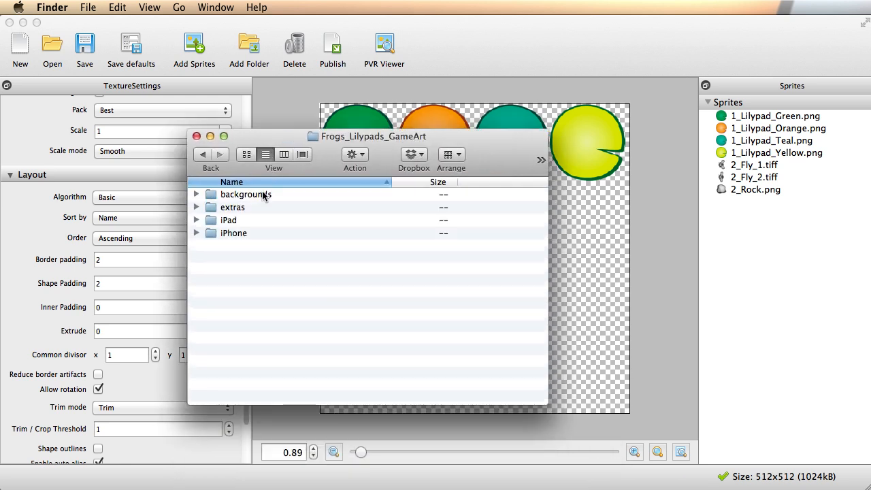
{"action": "double_click", "coordinate": [229, 221]}
{"action": "scroll", "coordinate": [279, 254], "scroll_direction": "down", "scroll_amount": 5}
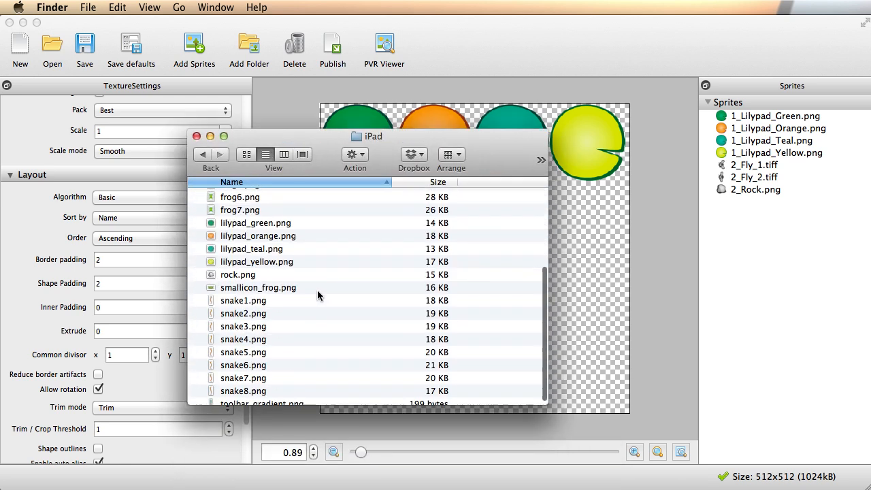
Check in Preview that lilypad_orange.png is 228 × 224 pixels, then minimize it.
{"action": "double_click", "coordinate": [235, 239]}
{"action": "left_click_drag", "start_coordinate": [215, 14], "coordinate": [249, 61]}
{"action": "key", "text": "super+i"}
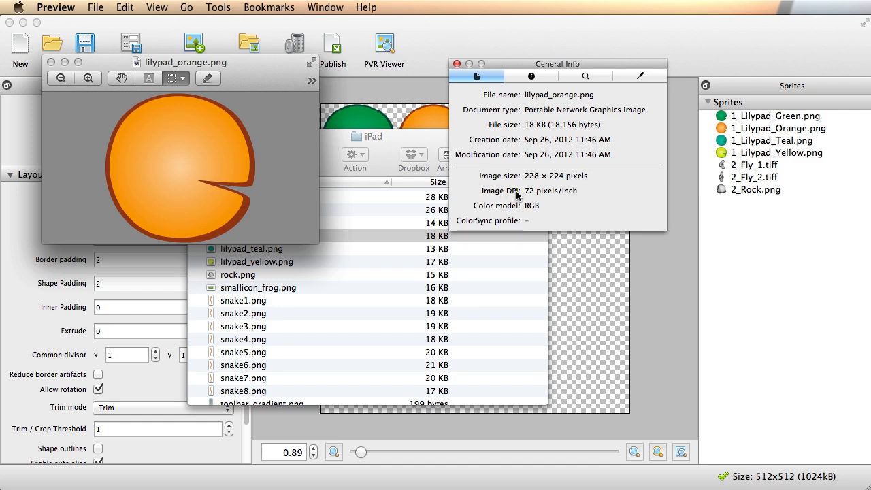
{"action": "left_click", "coordinate": [457, 63]}
{"action": "left_click_drag", "start_coordinate": [398, 136], "coordinate": [441, 182]}
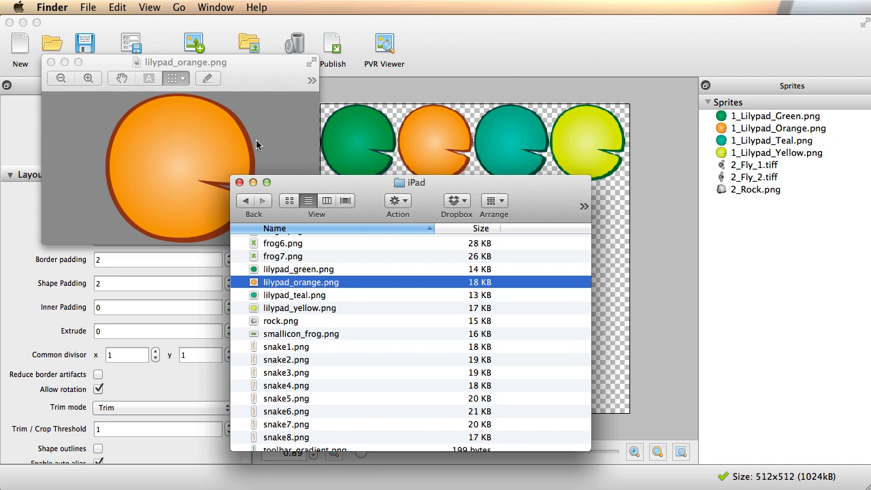
{"action": "left_click", "coordinate": [92, 63]}
{"action": "left_click", "coordinate": [64, 62]}
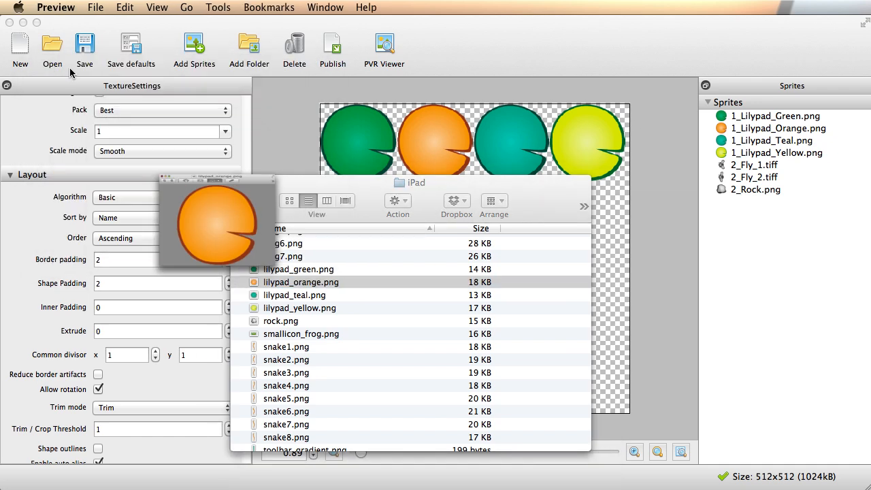
{"action": "left_click_drag", "start_coordinate": [398, 186], "coordinate": [218, 193]}
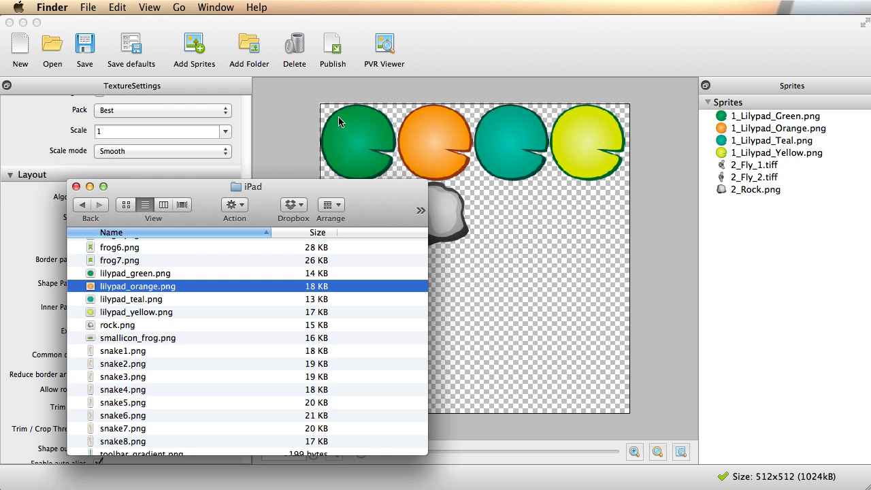
Open lilypad_orange.png in Pixelmator and resize it to 128 × 128 pixels.
{"action": "right_click", "coordinate": [117, 287]}
{"action": "mouse_move", "coordinate": [196, 305]}
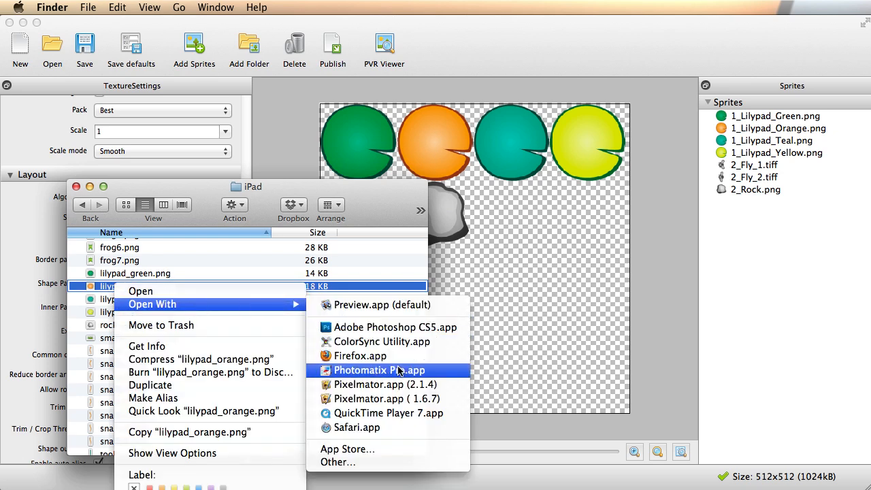
{"action": "left_click", "coordinate": [392, 391]}
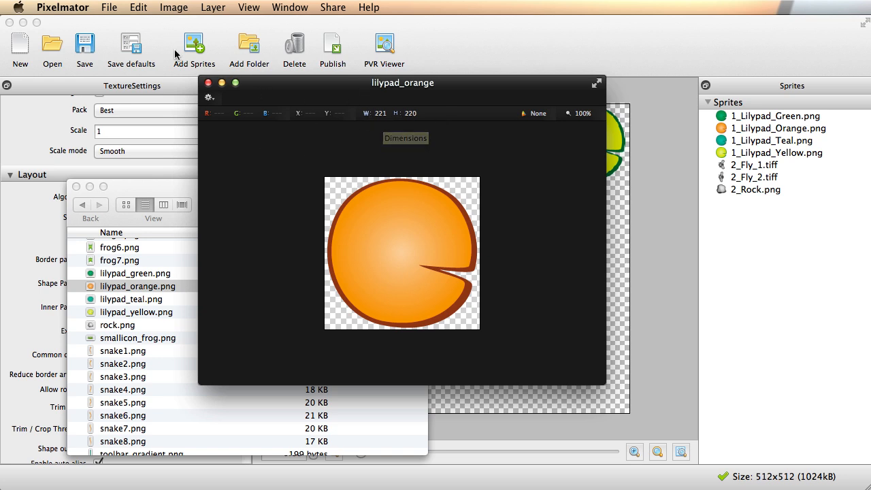
{"action": "left_click", "coordinate": [172, 7]}
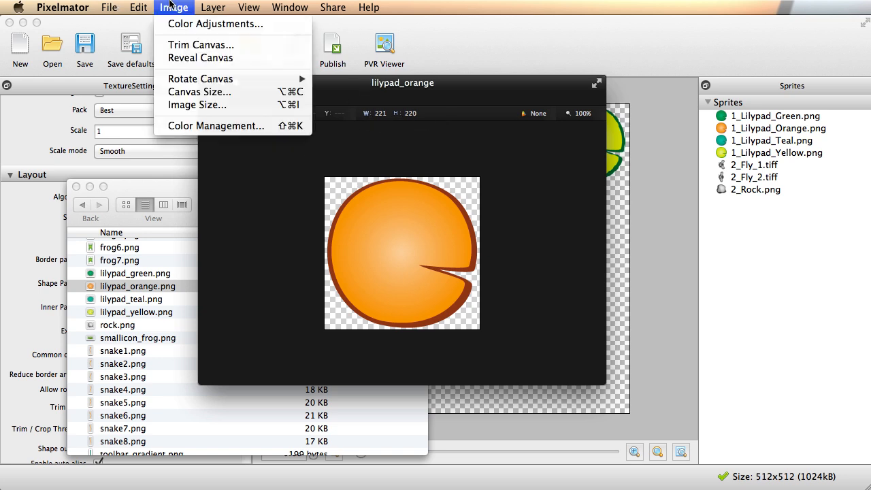
{"action": "left_click", "coordinate": [217, 105]}
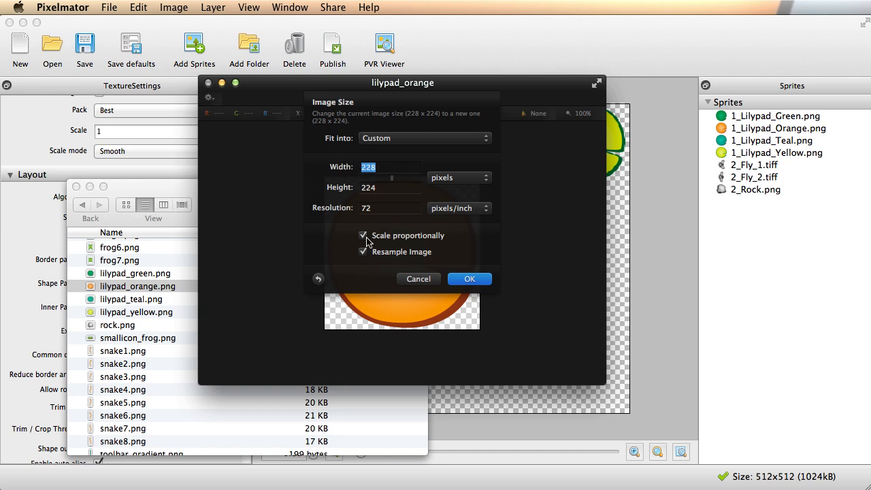
{"action": "type", "text": "128"}
{"action": "key", "text": "Tab"}
{"action": "type", "text": "1"}
{"action": "left_click", "coordinate": [469, 279]}
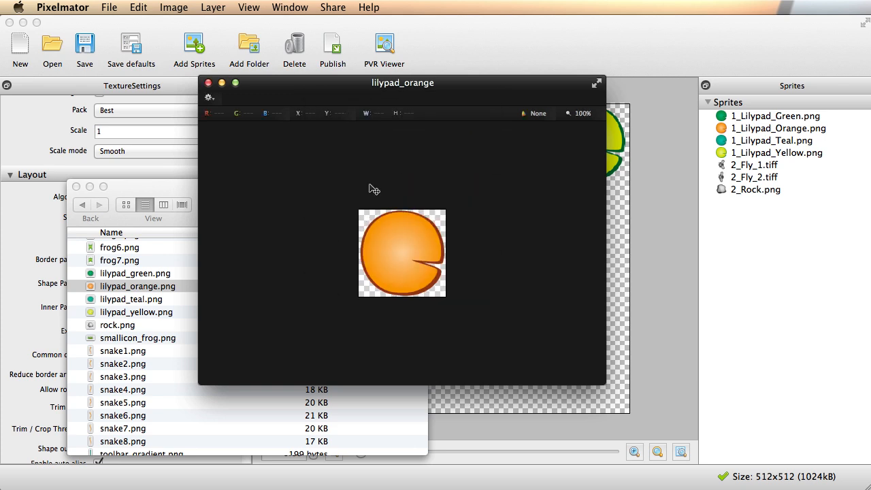
Close the orange lilypad image with Don't Save and return to the sprite folder.
{"action": "left_click_drag", "start_coordinate": [430, 82], "coordinate": [429, 70]}
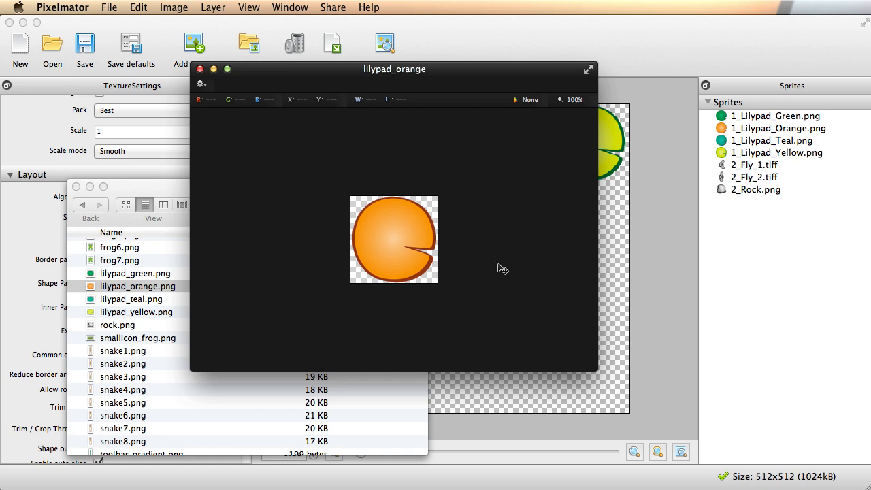
{"action": "left_click_drag", "start_coordinate": [259, 66], "coordinate": [313, 65]}
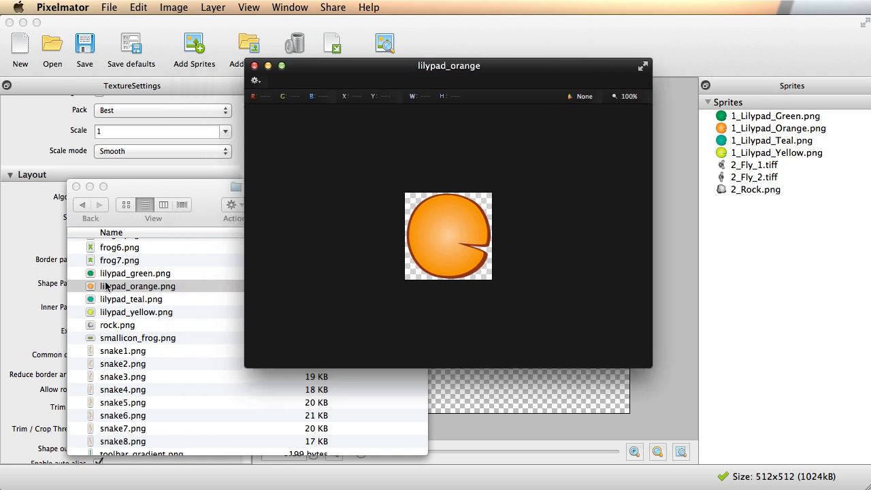
{"action": "left_click", "coordinate": [255, 65]}
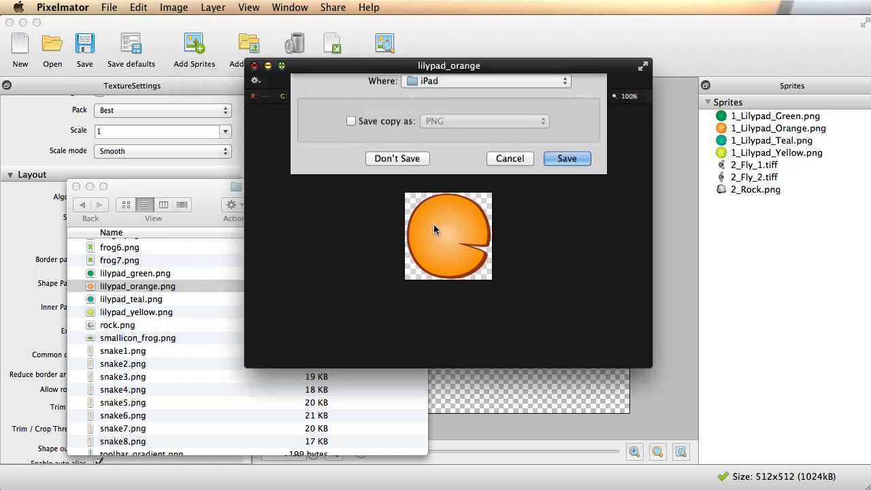
{"action": "left_click", "coordinate": [409, 248]}
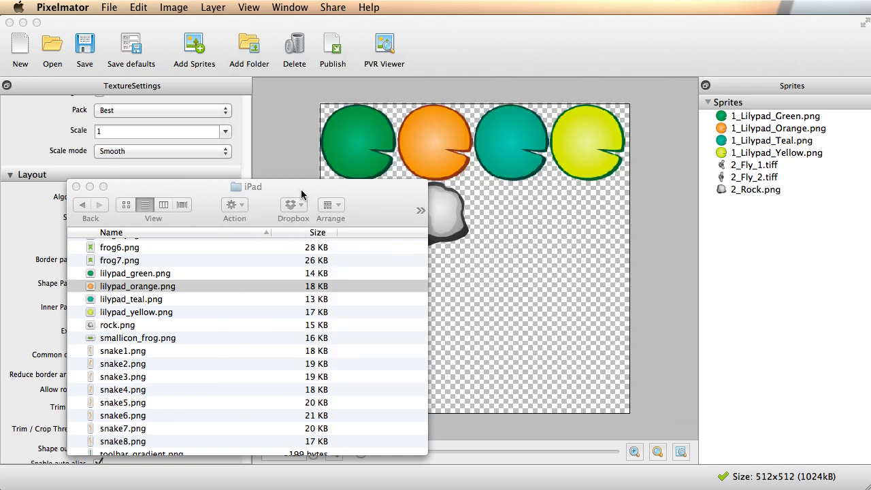
{"action": "left_click", "coordinate": [301, 195]}
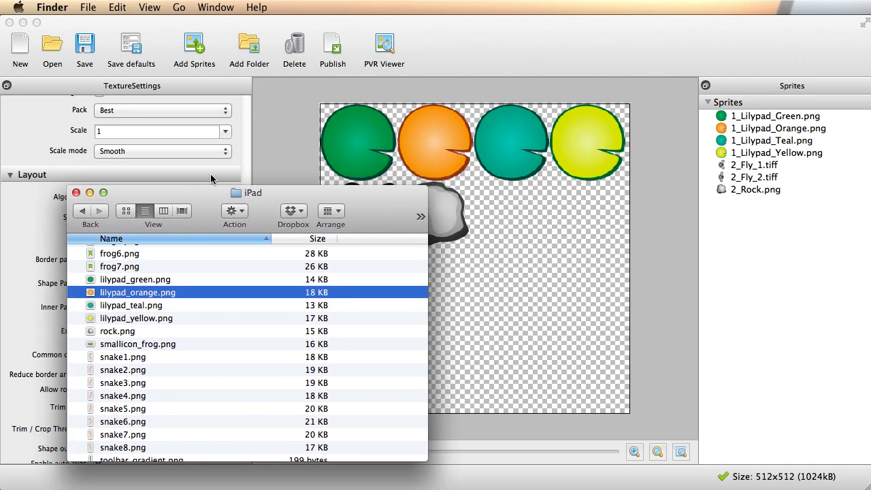
Check in Preview that rock.png measures 256 × 240 pixels, then close it.
{"action": "left_click_drag", "start_coordinate": [279, 195], "coordinate": [286, 195]}
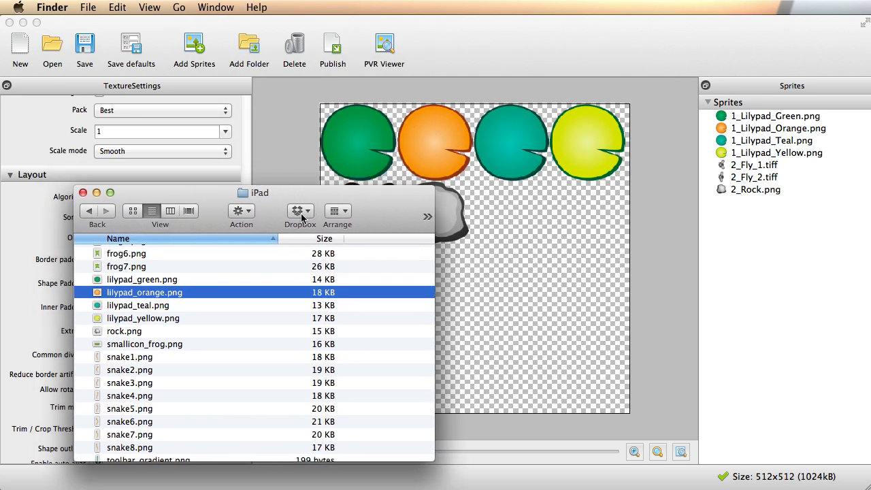
{"action": "left_click", "coordinate": [111, 332]}
{"action": "double_click", "coordinate": [110, 332]}
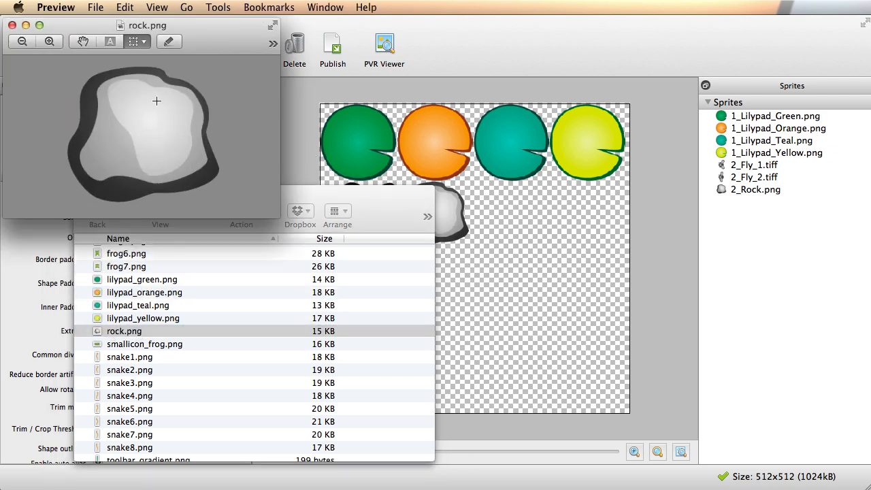
{"action": "key", "text": "super+i"}
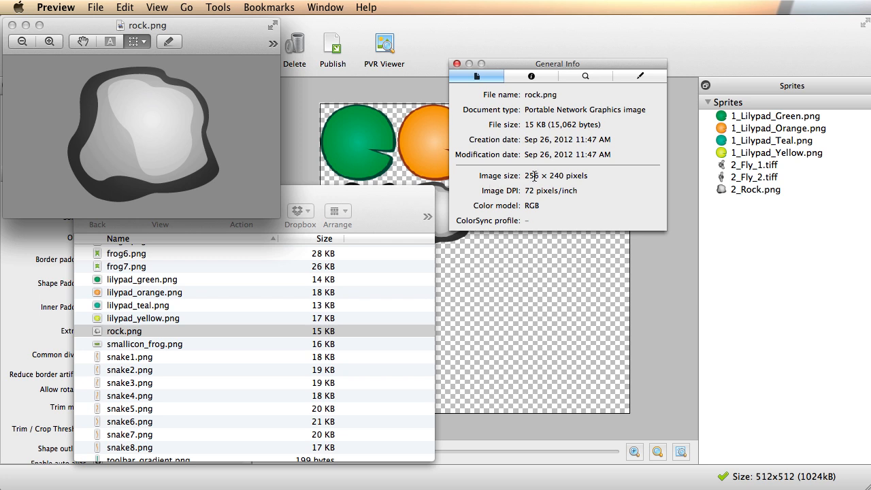
{"action": "left_click", "coordinate": [457, 63]}
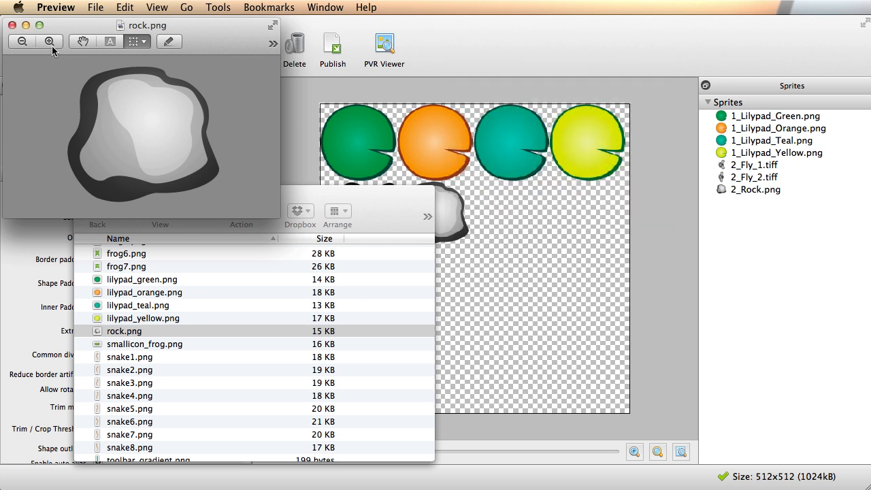
{"action": "left_click", "coordinate": [11, 25]}
Move the iPad folder window out of view and return to the sprite sheet.
{"action": "left_click_drag", "start_coordinate": [236, 189], "coordinate": [296, 304]}
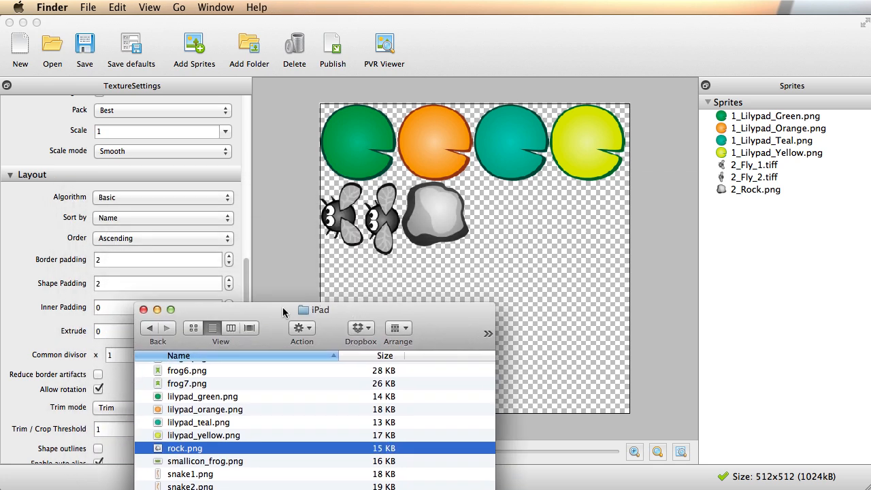
{"action": "left_click_drag", "start_coordinate": [237, 313], "coordinate": [300, 489]}
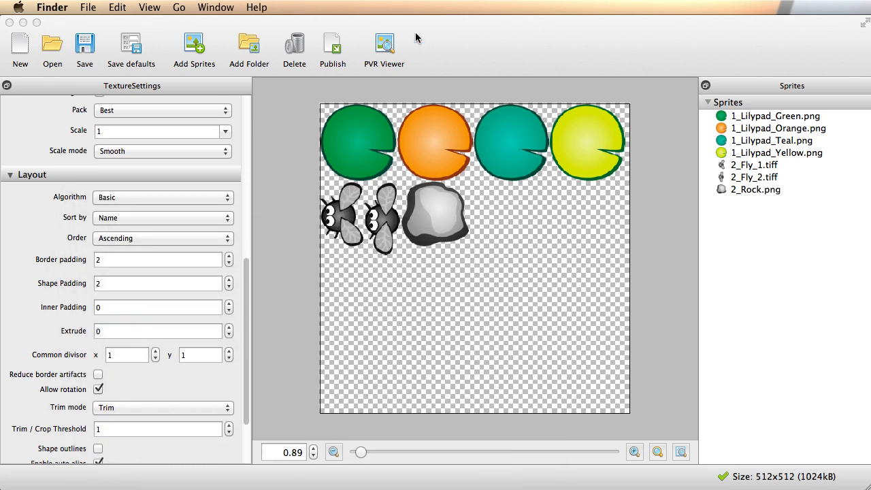
{"action": "left_click", "coordinate": [381, 30]}
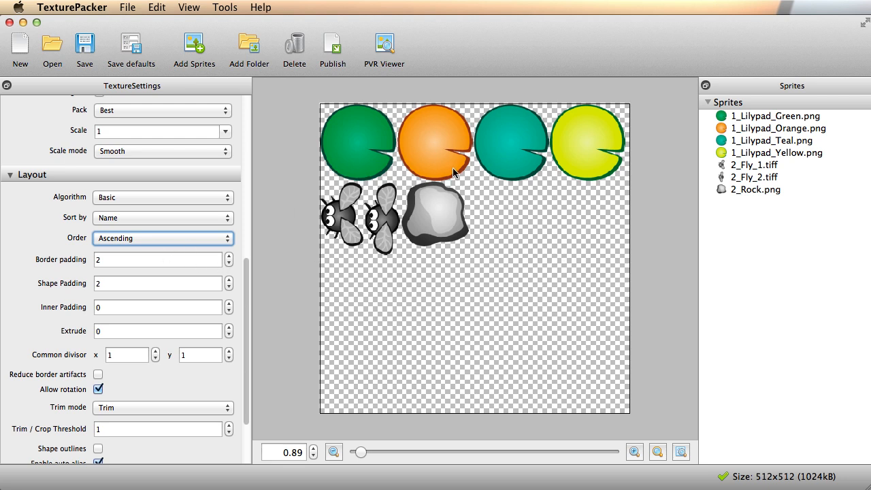
Set Border padding and Shape Padding to 0.
{"action": "key", "text": "Tab"}
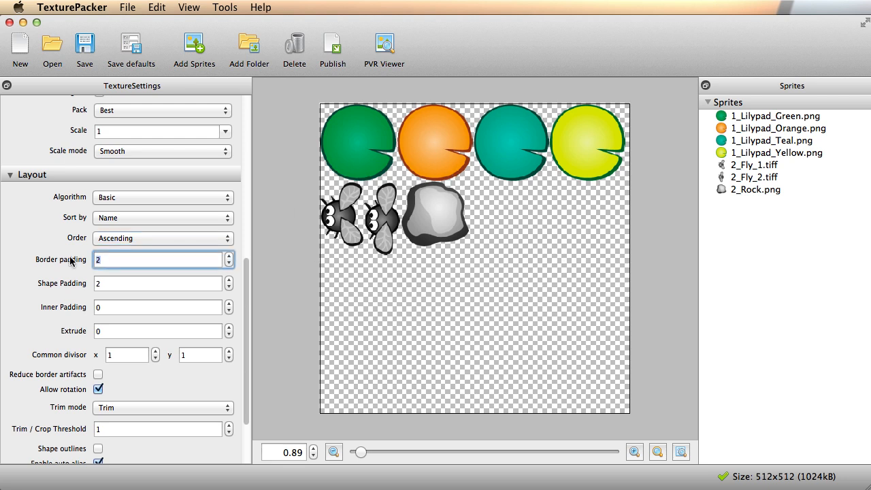
{"action": "type", "text": "0"}
{"action": "key", "text": "Tab"}
{"action": "type", "text": "0"}
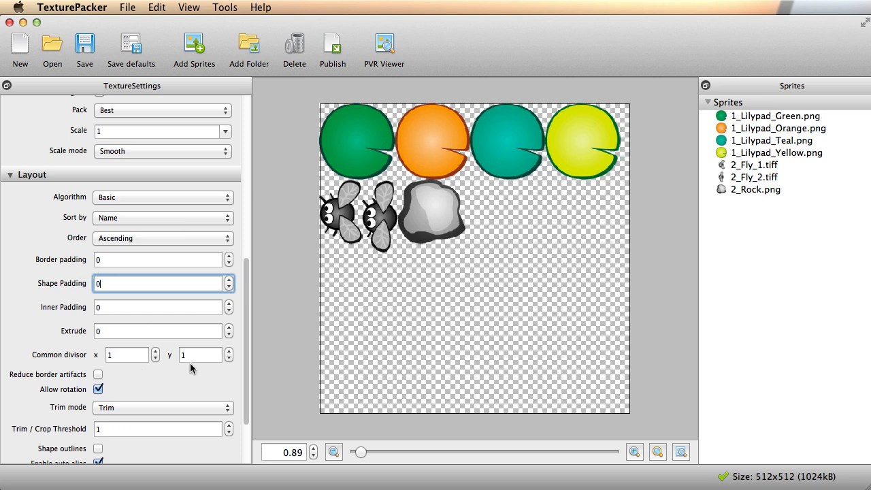
Change Trim mode to None.
{"action": "scroll", "coordinate": [177, 360], "scroll_direction": "down", "scroll_amount": 3}
{"action": "left_click", "coordinate": [161, 325]}
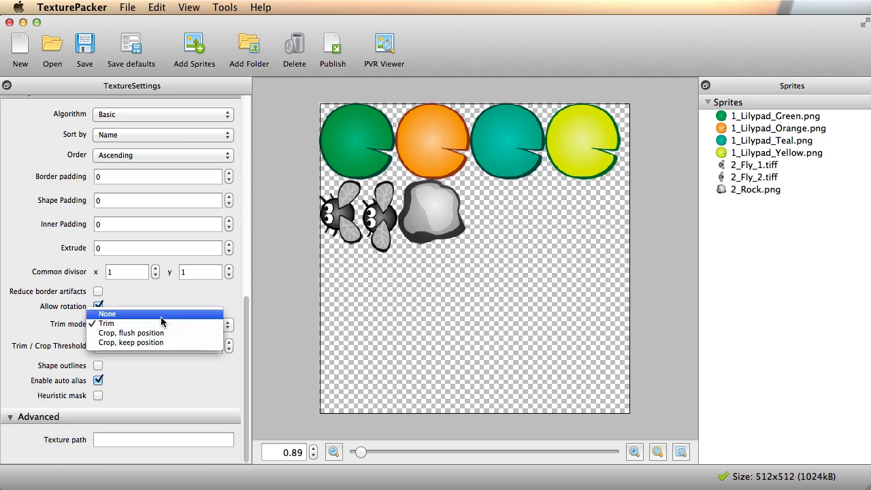
{"action": "left_click", "coordinate": [161, 316]}
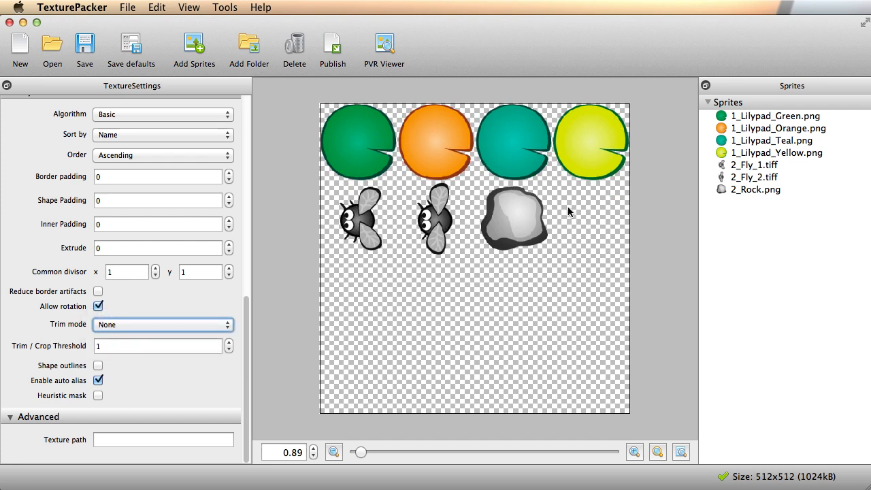
Select the lilypad, fly and rock sprites one by one to check their untrimmed bounds.
{"action": "left_click", "coordinate": [379, 141]}
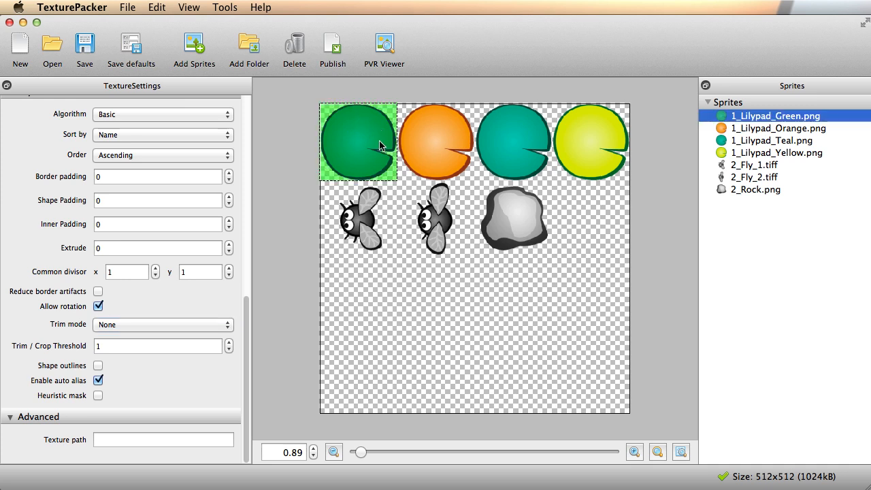
{"action": "left_click", "coordinate": [445, 137]}
{"action": "left_click", "coordinate": [503, 136]}
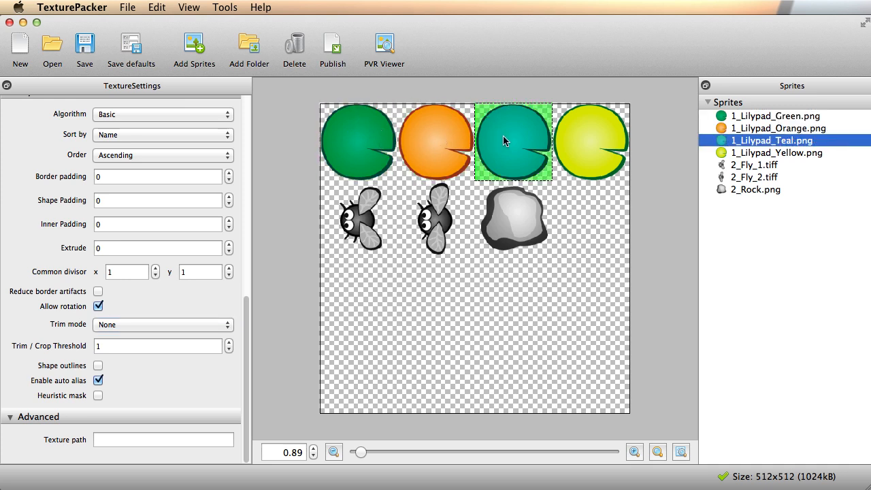
{"action": "left_click", "coordinate": [593, 134]}
{"action": "left_click", "coordinate": [513, 218]}
{"action": "left_click", "coordinate": [436, 218]}
{"action": "left_click", "coordinate": [419, 239]}
{"action": "left_click", "coordinate": [476, 238]}
{"action": "left_click", "coordinate": [412, 244]}
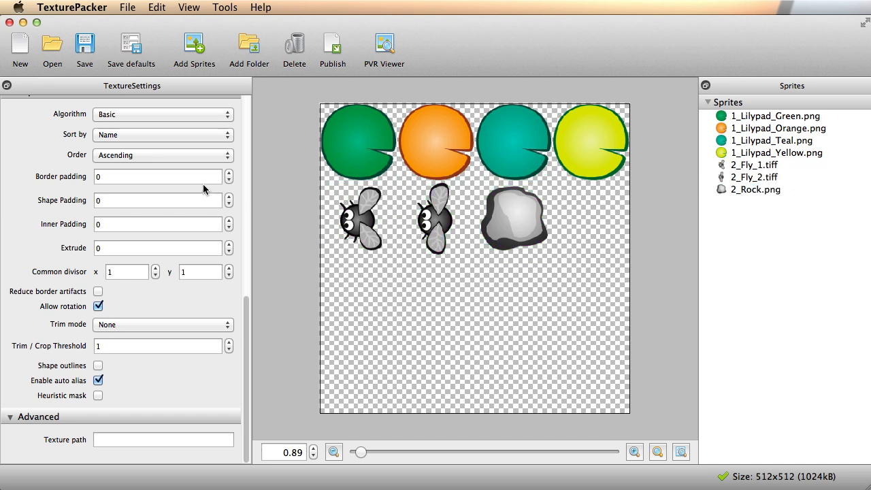
{"action": "scroll", "coordinate": [234, 179], "scroll_direction": "up", "scroll_amount": 6}
Set Fixed size height to 256 for a 512 × 256 sheet, keeping Size constraints at POT.
{"action": "left_click", "coordinate": [224, 158]}
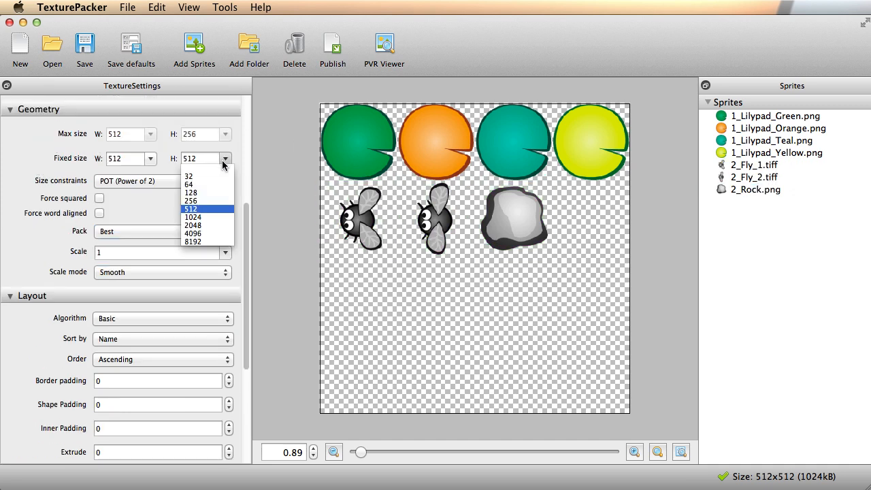
{"action": "left_click", "coordinate": [216, 201]}
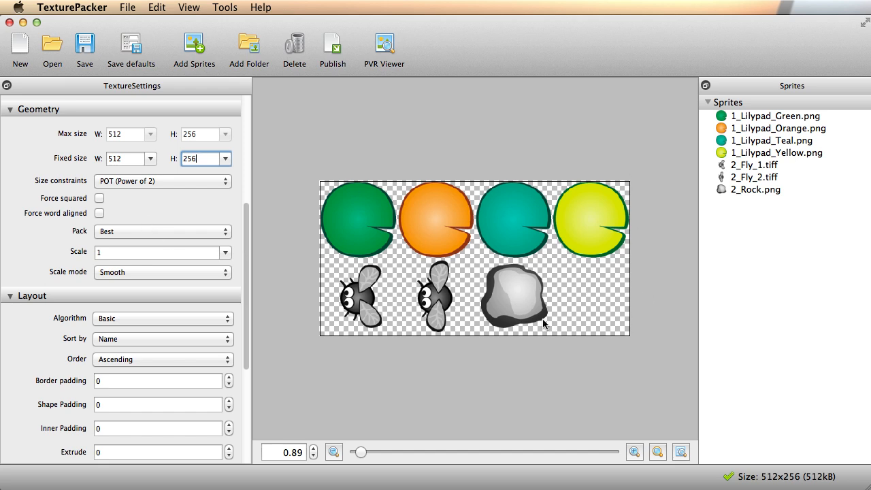
{"action": "left_click", "coordinate": [185, 181]}
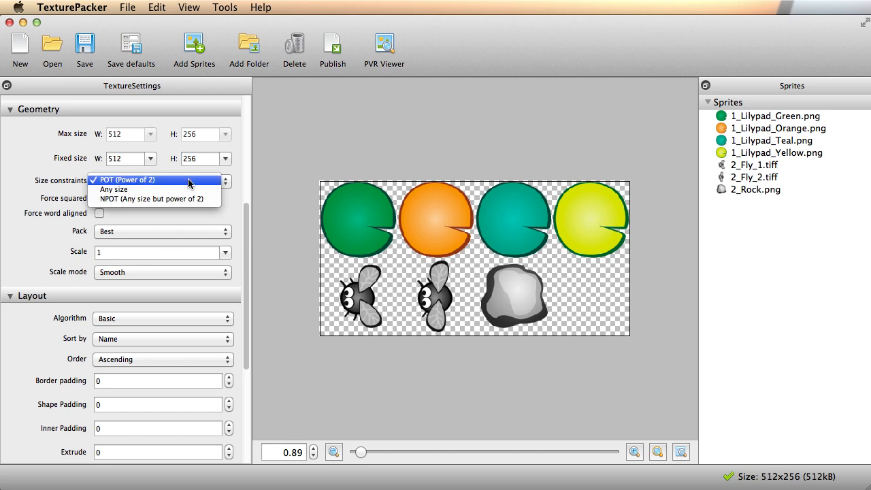
{"action": "left_click", "coordinate": [188, 183]}
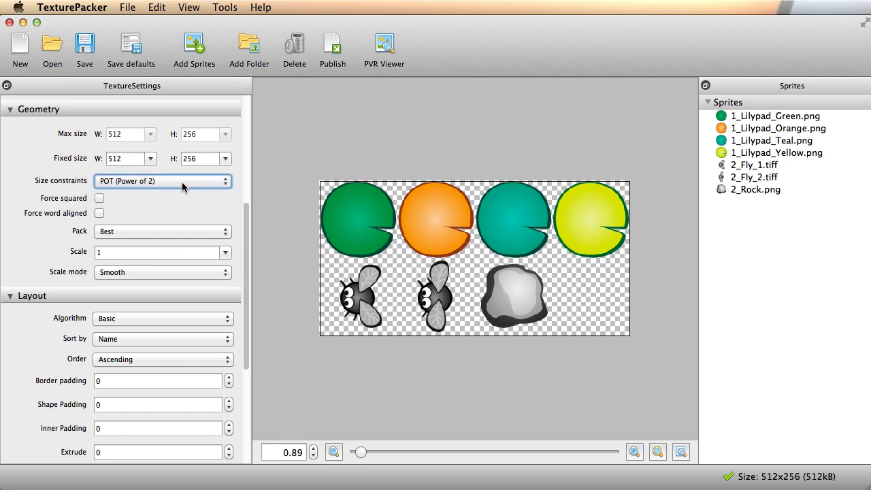
{"action": "left_click", "coordinate": [185, 183]}
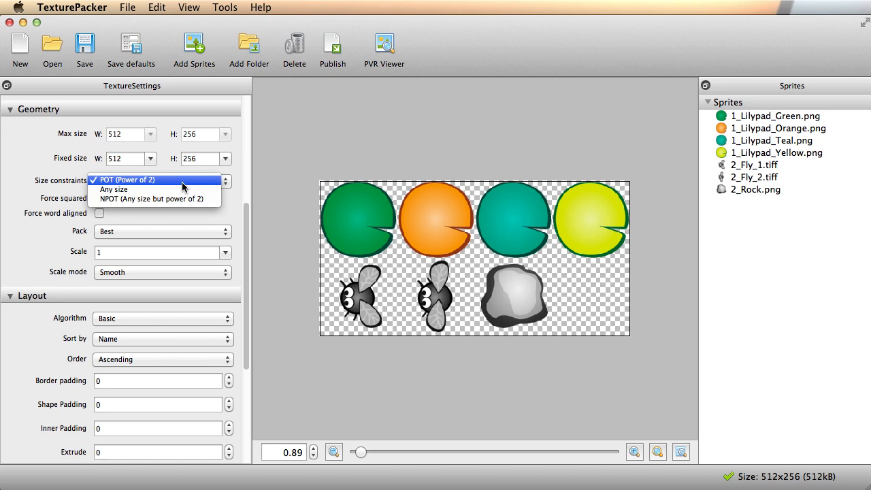
{"action": "left_click", "coordinate": [182, 185]}
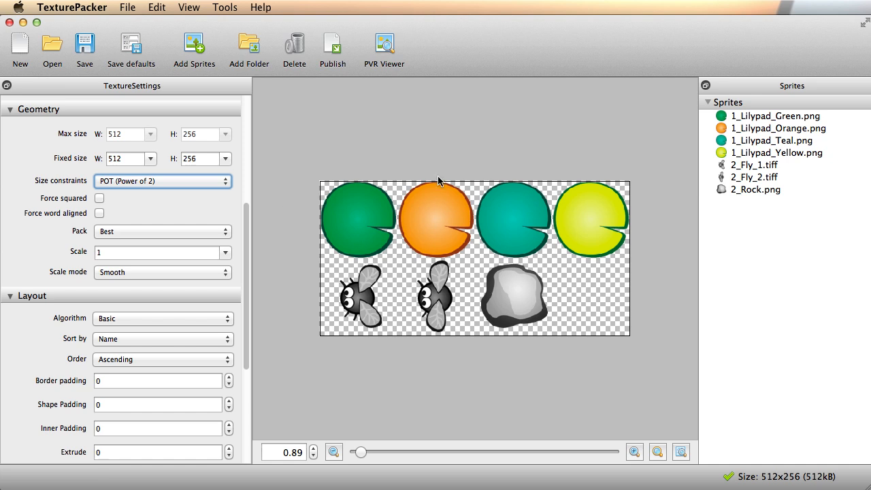
Keep POT size constraints and change the fixed height from 256 to 512, giving a square sheet.
{"action": "left_click", "coordinate": [190, 181]}
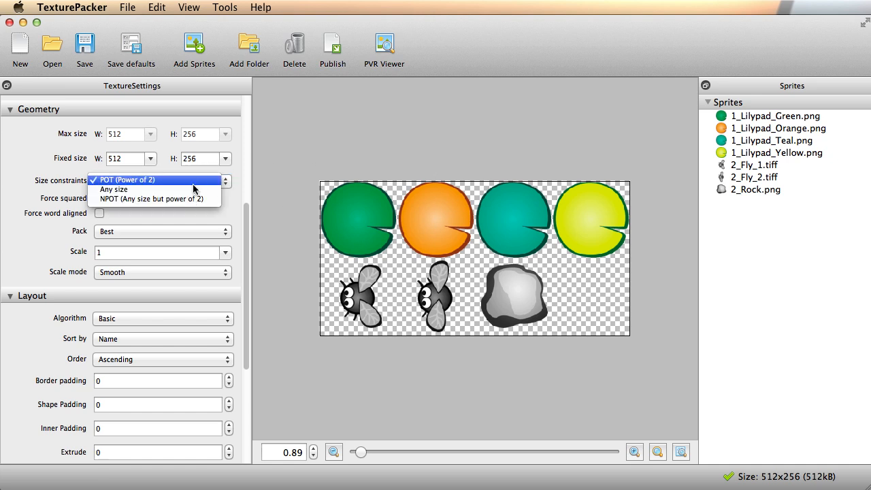
{"action": "left_click", "coordinate": [136, 180]}
{"action": "left_click", "coordinate": [227, 159]}
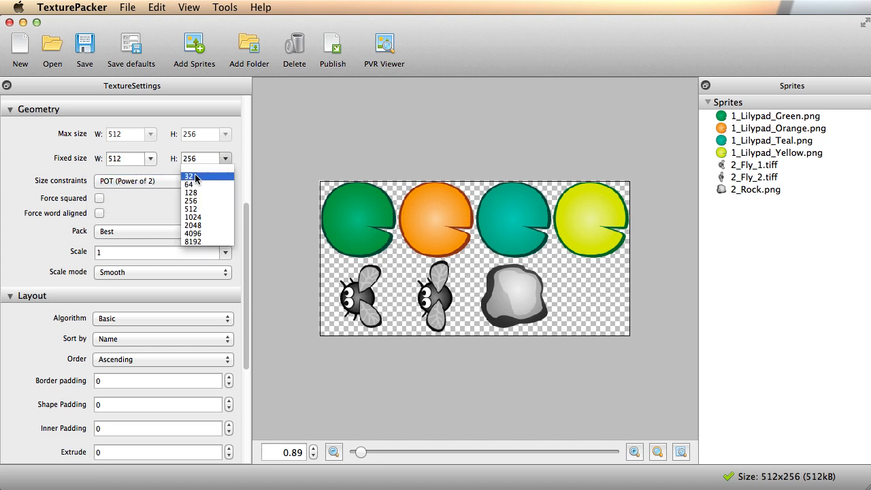
{"action": "left_click", "coordinate": [193, 211]}
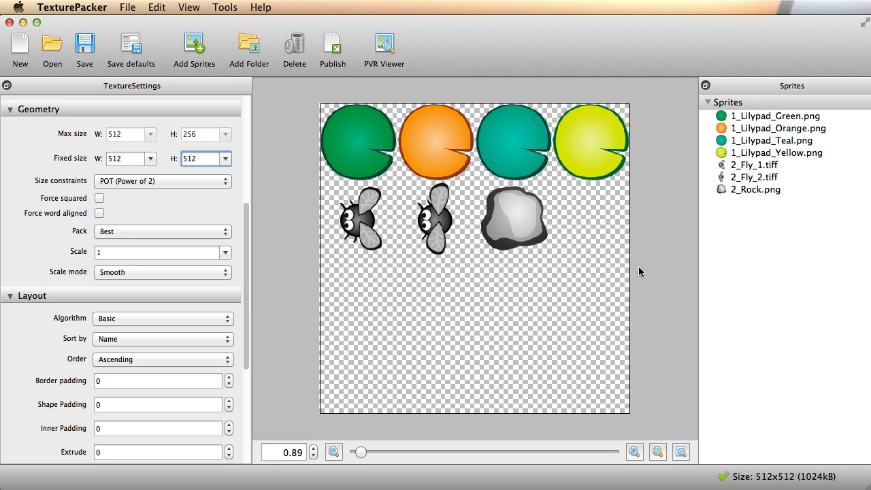
{"action": "left_click_drag", "start_coordinate": [243, 243], "coordinate": [243, 354]}
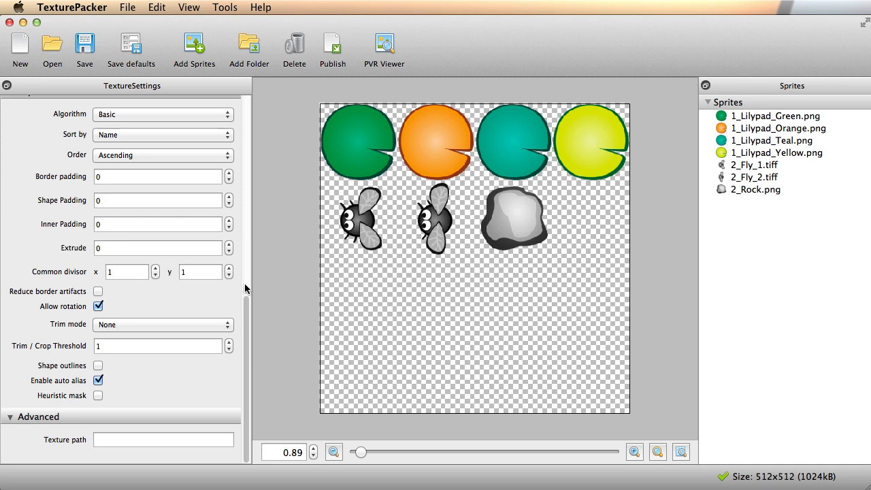
{"action": "scroll", "coordinate": [227, 235], "scroll_direction": "up", "scroll_amount": 10}
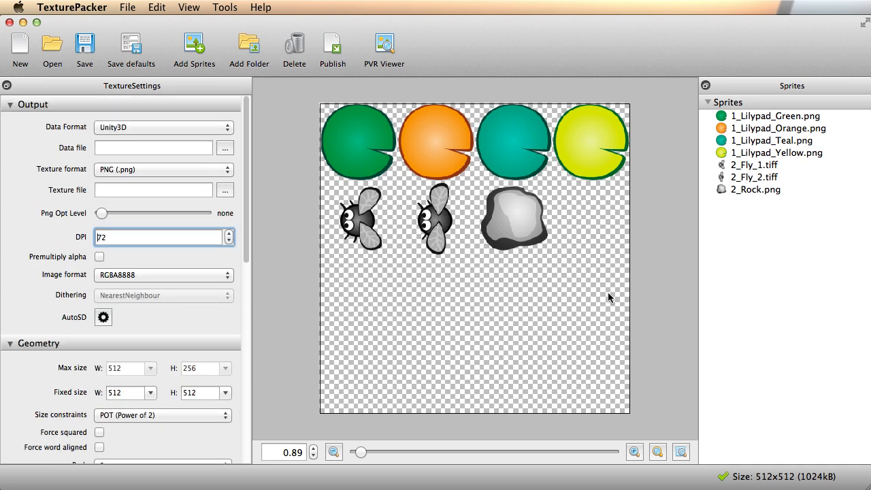
Create an Example Sprite Sheets folder on the Desktop and save Tower Test Sheet.tps into it.
{"action": "left_click", "coordinate": [84, 48]}
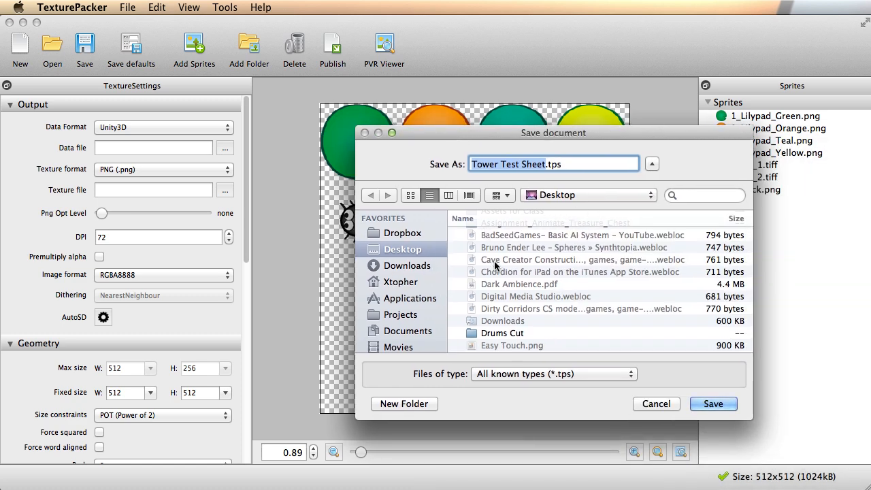
{"action": "left_click", "coordinate": [405, 404]}
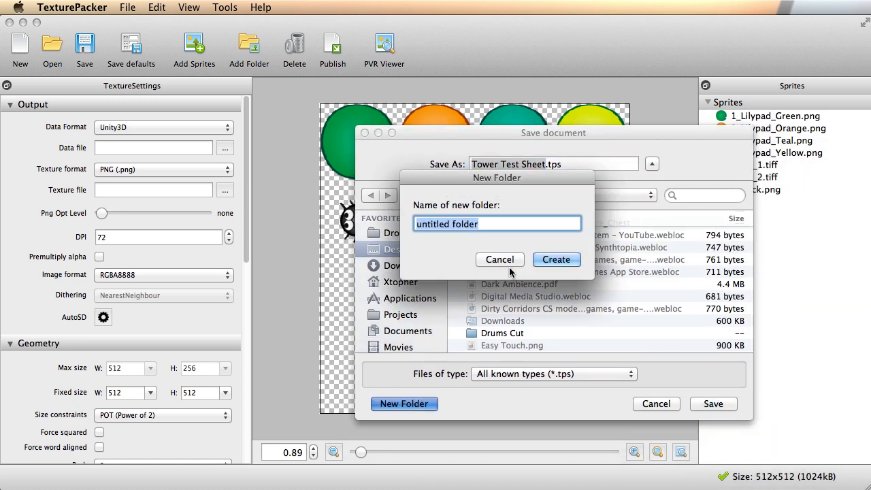
{"action": "type", "text": "Exa"}
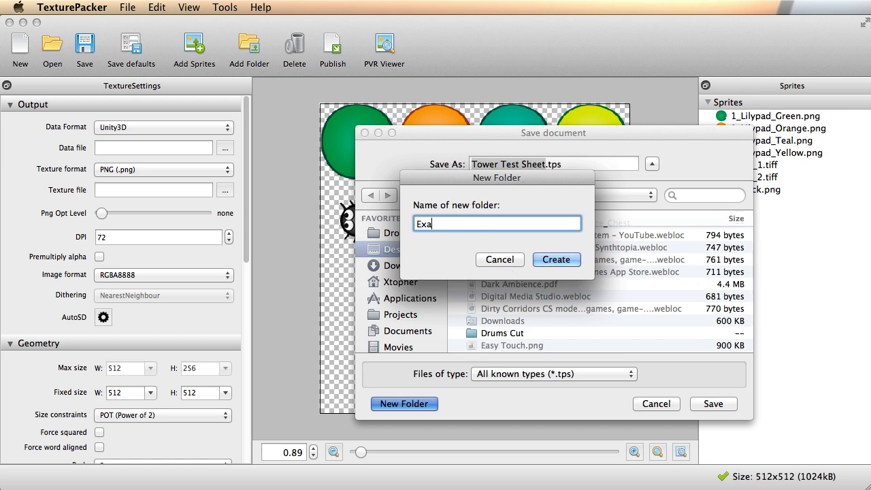
{"action": "type", "text": "mple Sprite Sheets"}
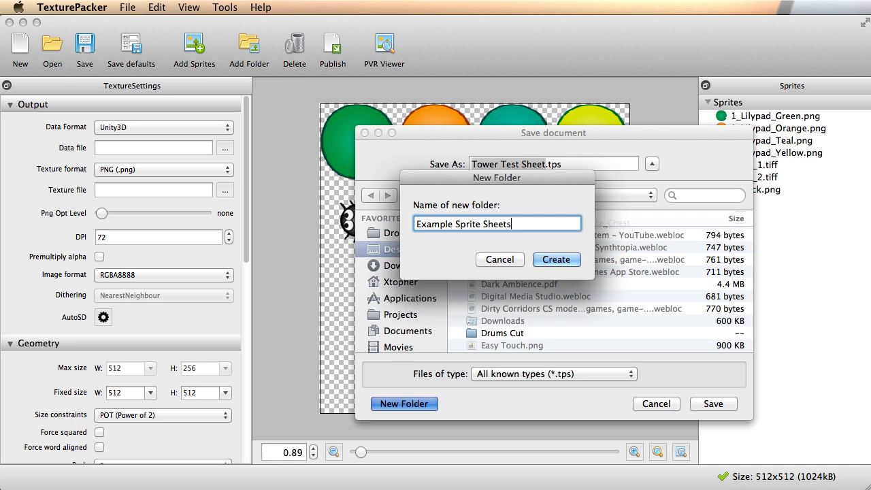
{"action": "left_click", "coordinate": [568, 257]}
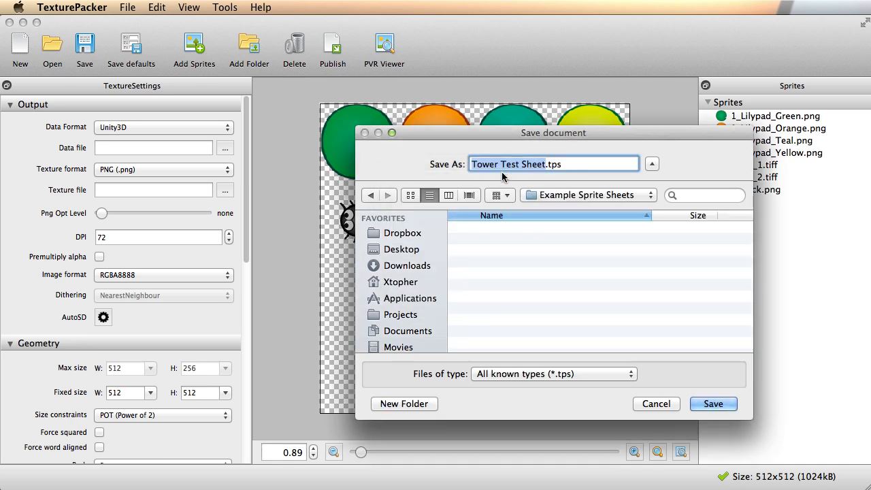
{"action": "left_click", "coordinate": [697, 404]}
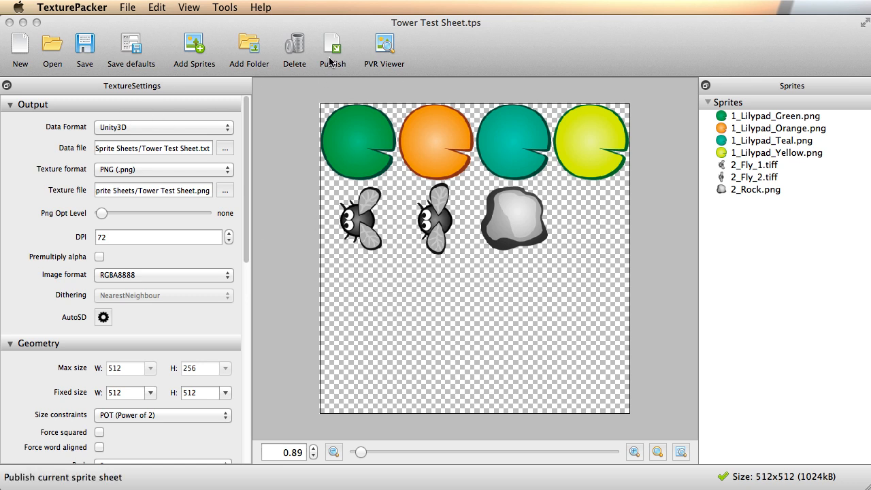
Publish the sheet as PNG with its .txt data, then locate the output folder in Finder.
{"action": "left_click", "coordinate": [161, 173]}
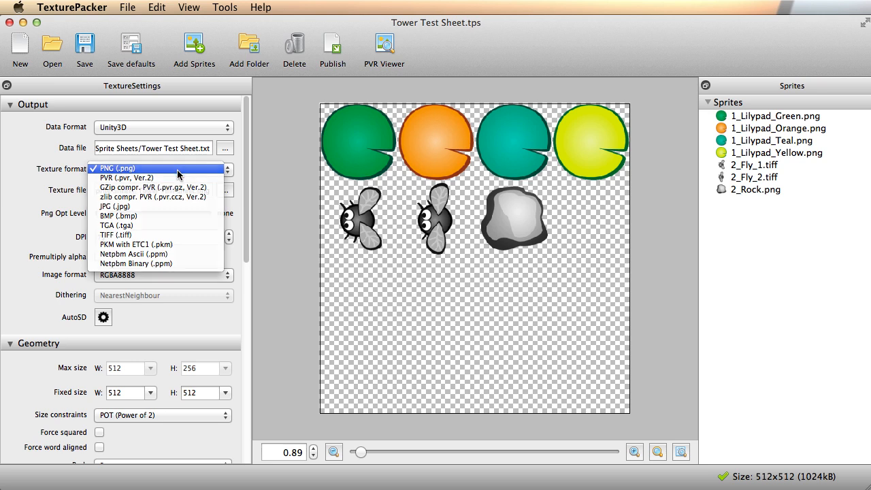
{"action": "left_click", "coordinate": [123, 169]}
{"action": "left_click", "coordinate": [333, 46]}
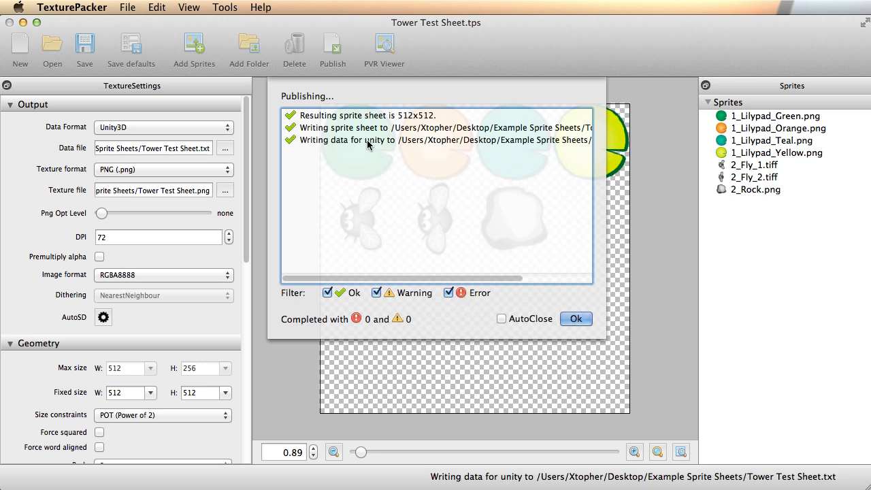
{"action": "left_click", "coordinate": [576, 318]}
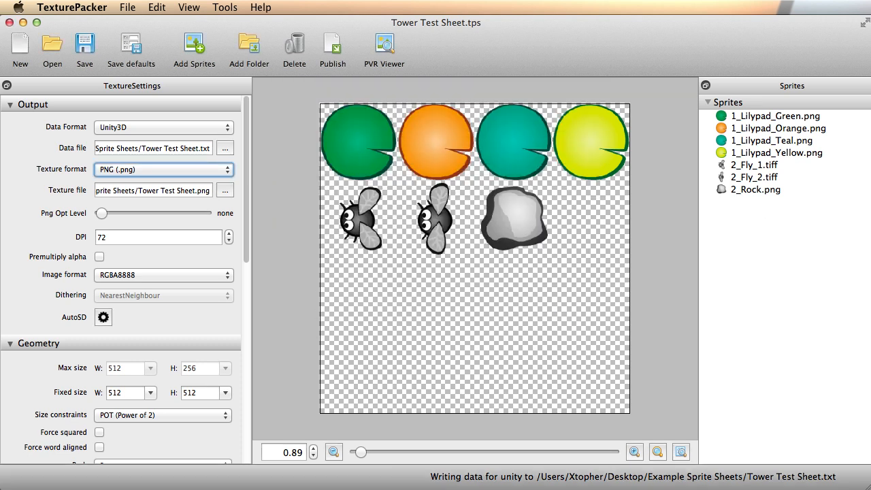
{"action": "key", "text": "super+Tab"}
{"action": "left_click_drag", "start_coordinate": [531, 489], "coordinate": [452, 120]}
Inspect Tower Test Sheet.png in Preview, close it, and move Finder out of the way.
{"action": "double_click", "coordinate": [274, 167]}
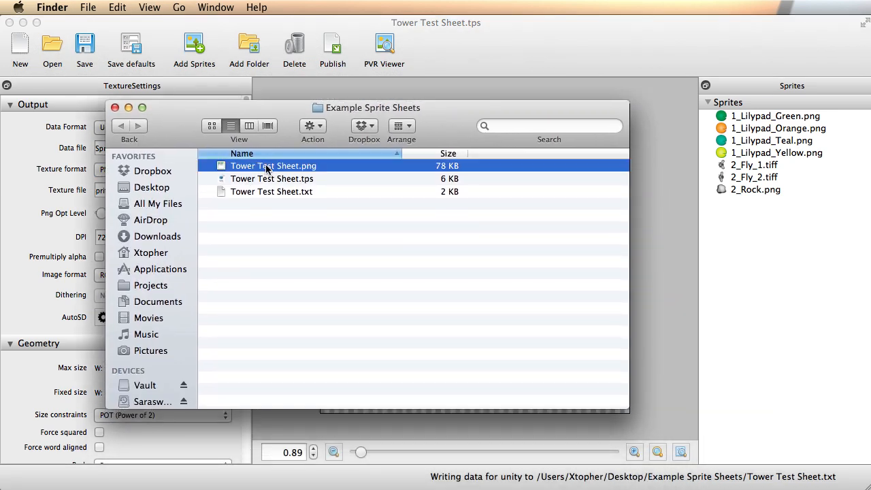
{"action": "left_click_drag", "start_coordinate": [200, 30], "coordinate": [372, 39]}
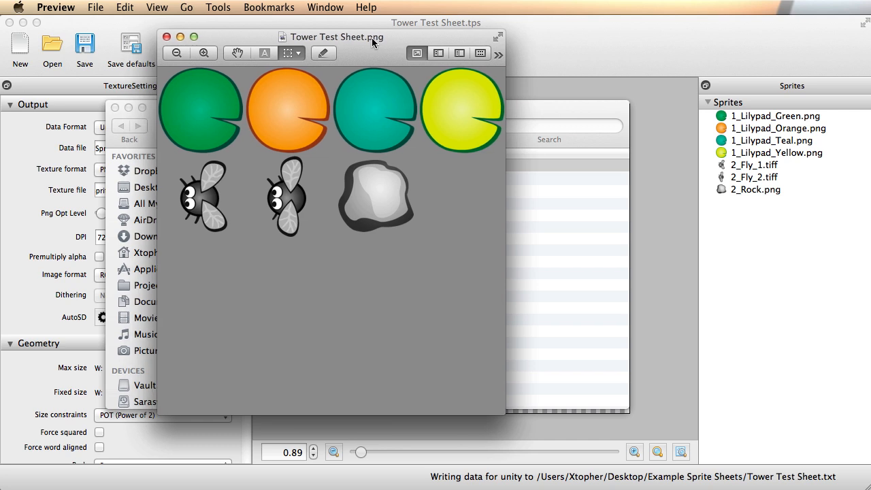
{"action": "left_click_drag", "start_coordinate": [348, 39], "coordinate": [364, 46]}
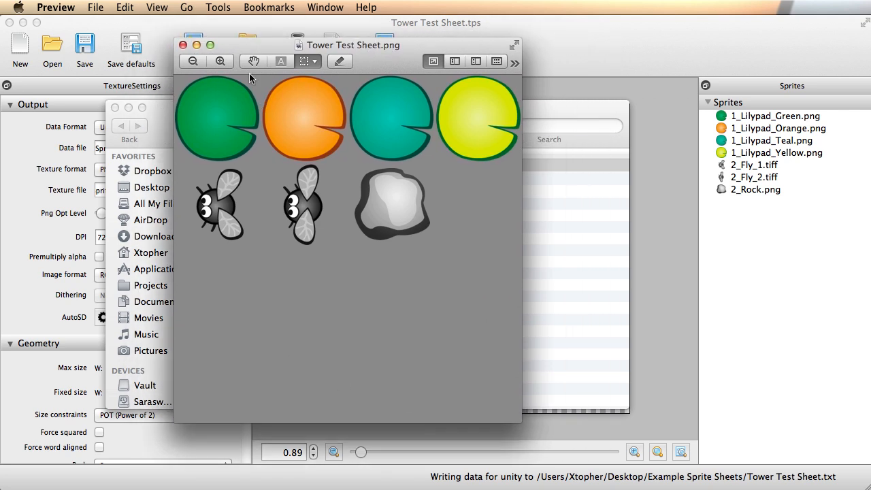
{"action": "left_click", "coordinate": [182, 45]}
{"action": "left_click_drag", "start_coordinate": [201, 105], "coordinate": [331, 489]}
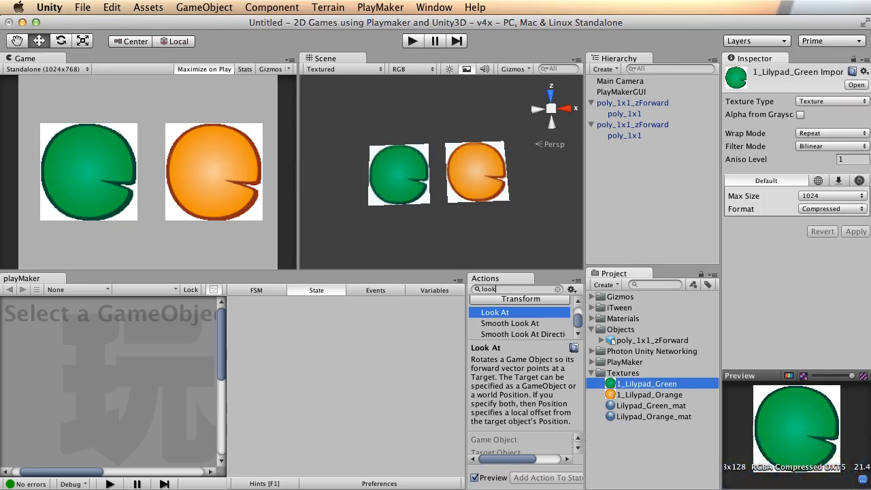
Import Tower Test Sheet.png into the Textures folder and rename it Frog_Sprite_Sheet.
{"action": "left_click_drag", "start_coordinate": [306, 489], "coordinate": [234, 180]}
{"action": "left_click_drag", "start_coordinate": [210, 235], "coordinate": [622, 373]}
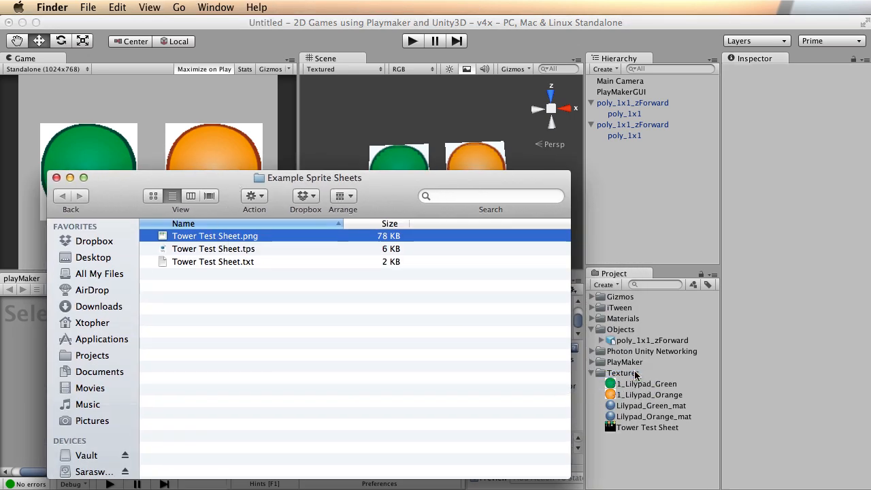
{"action": "left_click_drag", "start_coordinate": [97, 178], "coordinate": [272, 489]}
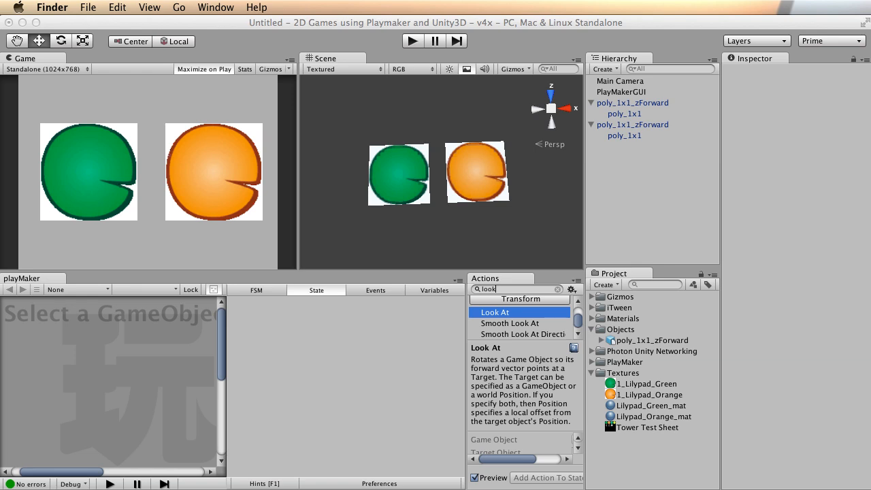
{"action": "left_click", "coordinate": [634, 428]}
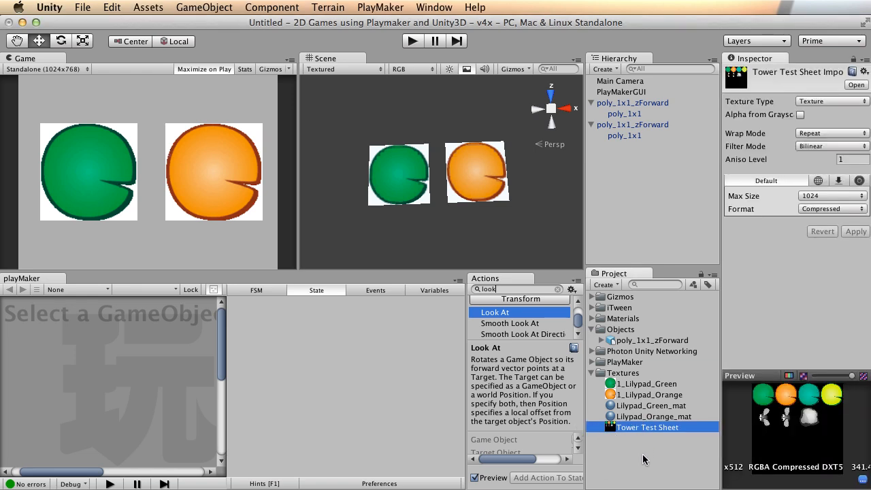
{"action": "key", "text": "Return"}
{"action": "type", "text": "Frog_Sprite_Sheet"}
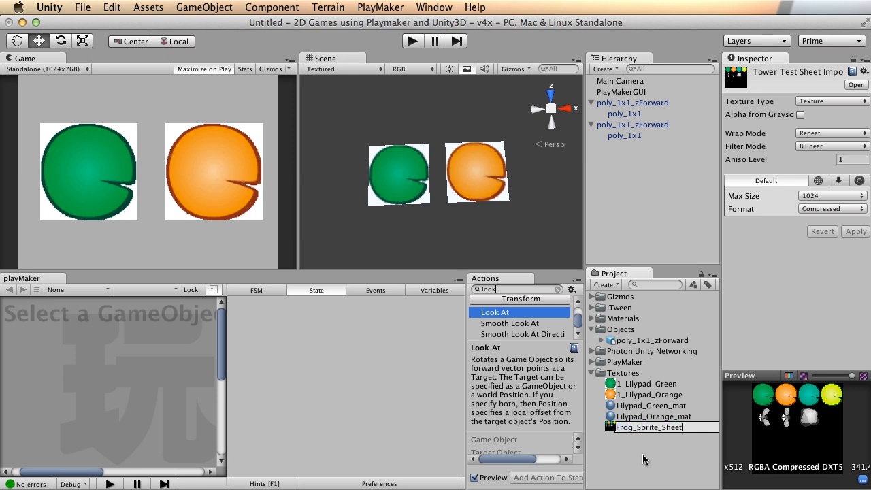
{"action": "key", "text": "Return"}
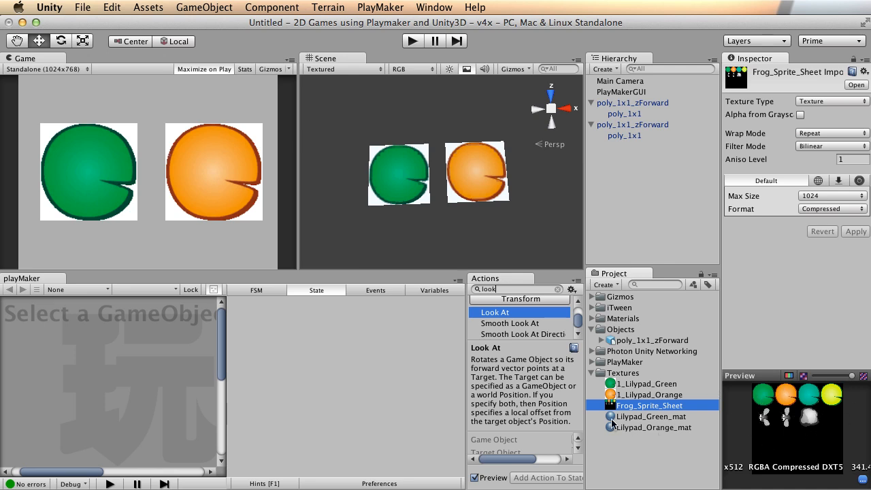
Create a Frog_Sprite_Sheet_mat material in Textures using Frog_Sprite_Sheet as its Base (RGB) texture.
{"action": "right_click", "coordinate": [617, 373]}
{"action": "mouse_move", "coordinate": [640, 378]}
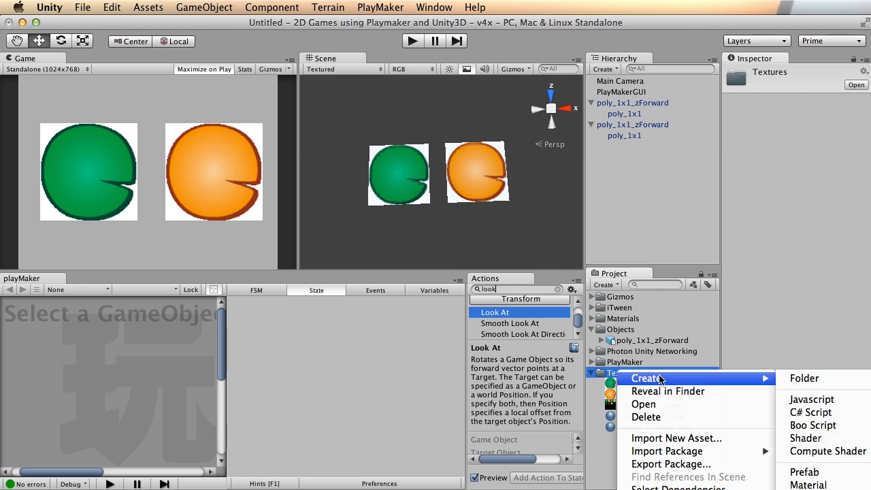
{"action": "left_click", "coordinate": [835, 483]}
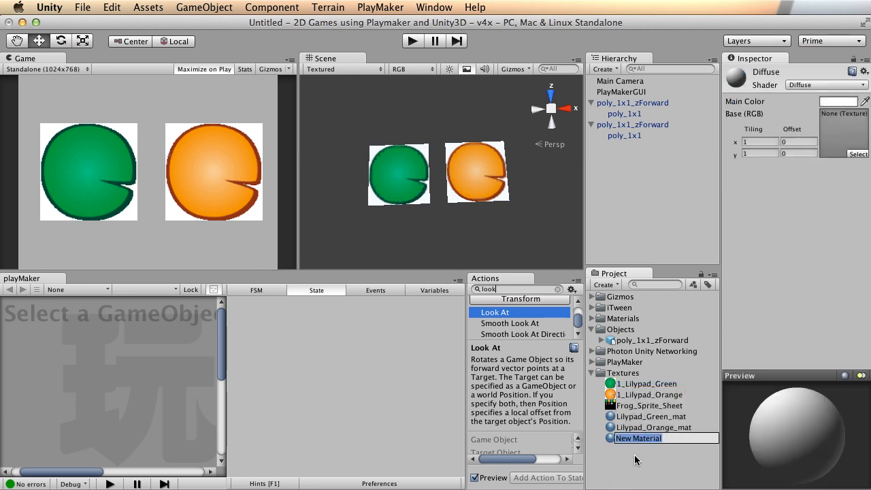
{"action": "type", "text": "/"}
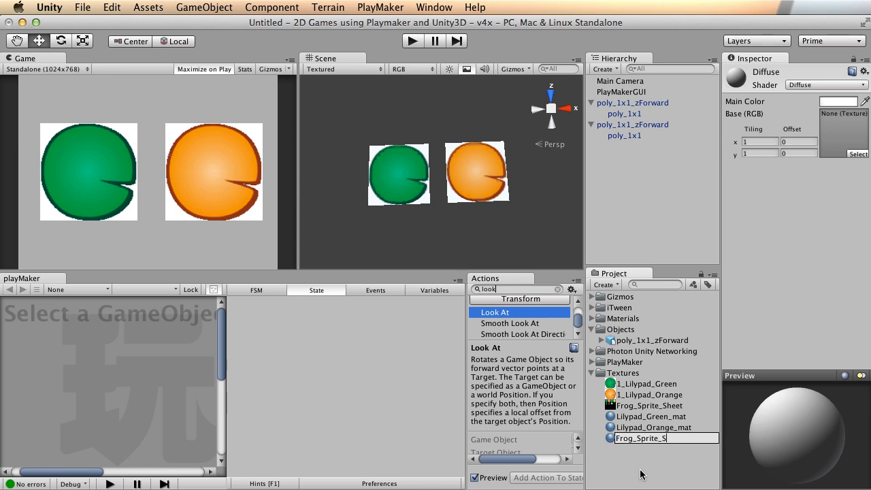
{"action": "type", "text": "rog_Sprite_Sheet_mat"}
{"action": "key", "text": "Return"}
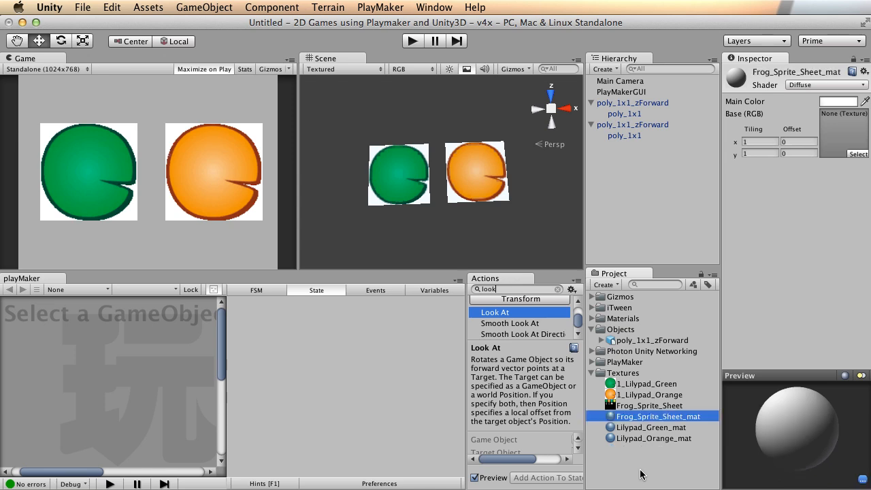
{"action": "left_click_drag", "start_coordinate": [639, 406], "coordinate": [828, 135]}
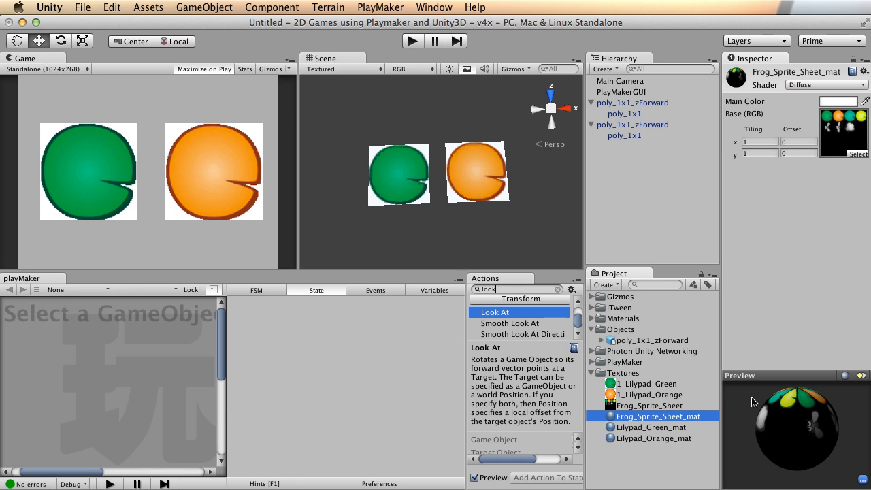
Apply Frog_Sprite_Sheet_mat to the left green lilypad quad and look it over in the Scene view.
{"action": "left_click_drag", "start_coordinate": [637, 417], "coordinate": [620, 133]}
{"action": "right_click_drag", "start_coordinate": [414, 199], "coordinate": [578, 187], "text": "alt"}
{"action": "middle_click_drag", "start_coordinate": [397, 185], "coordinate": [469, 182], "text": "alt"}
{"action": "left_click_drag", "start_coordinate": [446, 178], "coordinate": [456, 204], "text": "alt"}
{"action": "right_click_drag", "start_coordinate": [384, 198], "coordinate": [642, 186], "text": "alt"}
{"action": "middle_click_drag", "start_coordinate": [526, 178], "coordinate": [445, 184], "text": "alt"}
{"action": "right_click_drag", "start_coordinate": [476, 167], "coordinate": [419, 170], "text": "alt"}
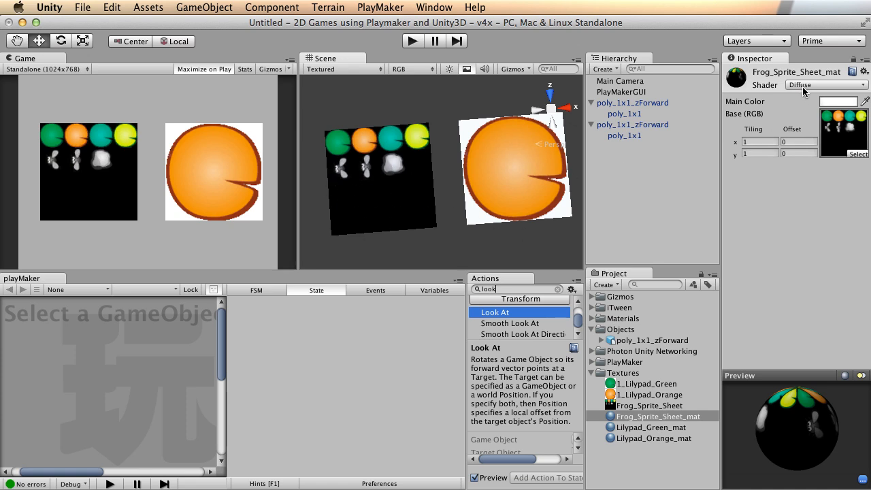
Switch the material's shader to Unlit/Transparent so the sheet's black background disappears.
{"action": "left_click", "coordinate": [826, 85]}
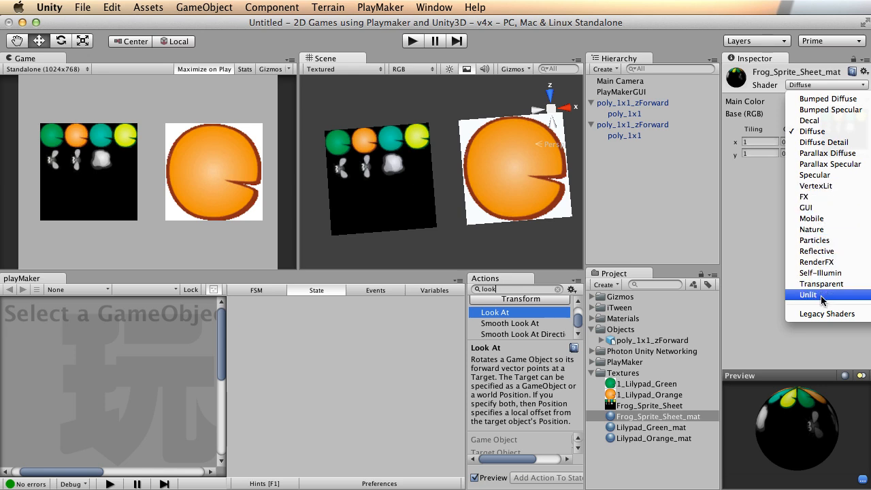
{"action": "left_click", "coordinate": [870, 306]}
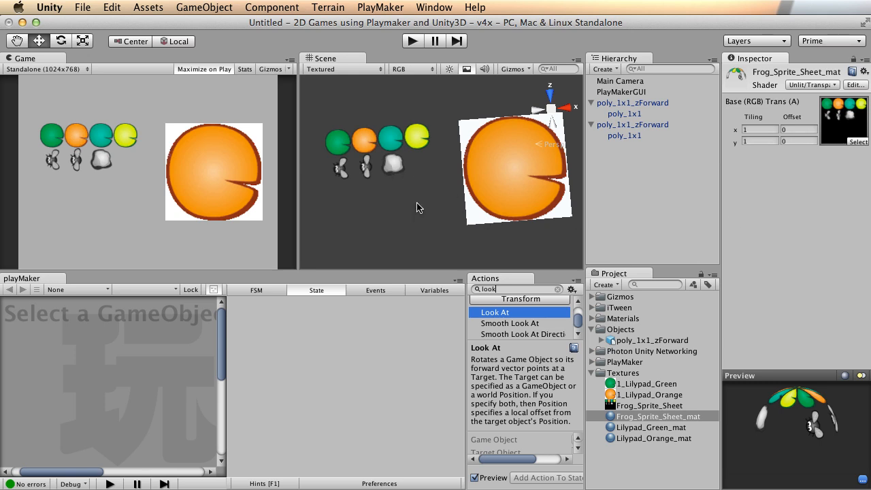
{"action": "right_click_drag", "start_coordinate": [353, 155], "coordinate": [859, 160], "text": "alt"}
{"action": "middle_click_drag", "start_coordinate": [369, 130], "coordinate": [512, 169], "text": "alt"}
{"action": "mouse_move", "coordinate": [486, 175]}
{"action": "left_mouse_down", "text": "alt"}
{"action": "mouse_move", "coordinate": [496, 136]}
{"action": "mouse_move", "coordinate": [457, 130]}
{"action": "mouse_move", "coordinate": [472, 145]}
{"action": "mouse_move", "coordinate": [463, 96]}
{"action": "mouse_move", "coordinate": [408, 206]}
{"action": "mouse_move", "coordinate": [494, 166]}
{"action": "left_mouse_up", "text": "alt"}
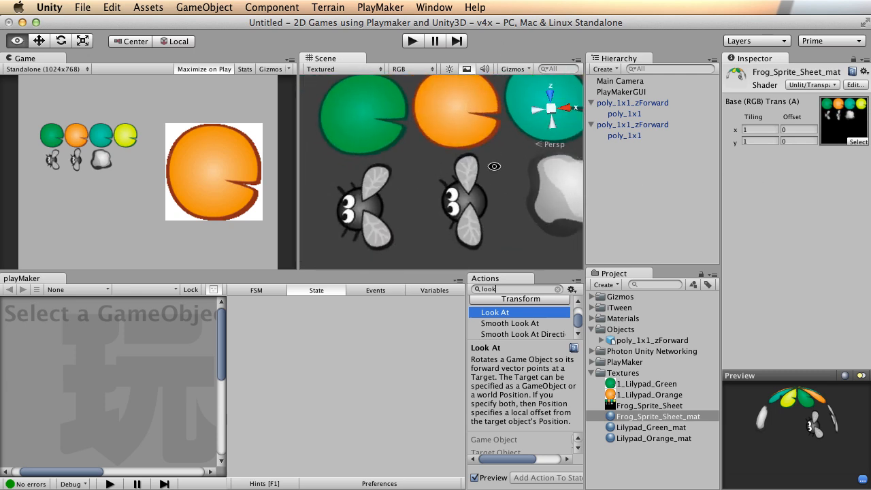
{"action": "scroll", "coordinate": [494, 166], "scroll_direction": "down", "scroll_amount": 10}
{"action": "middle_click_drag", "start_coordinate": [492, 163], "coordinate": [427, 146], "text": "alt"}
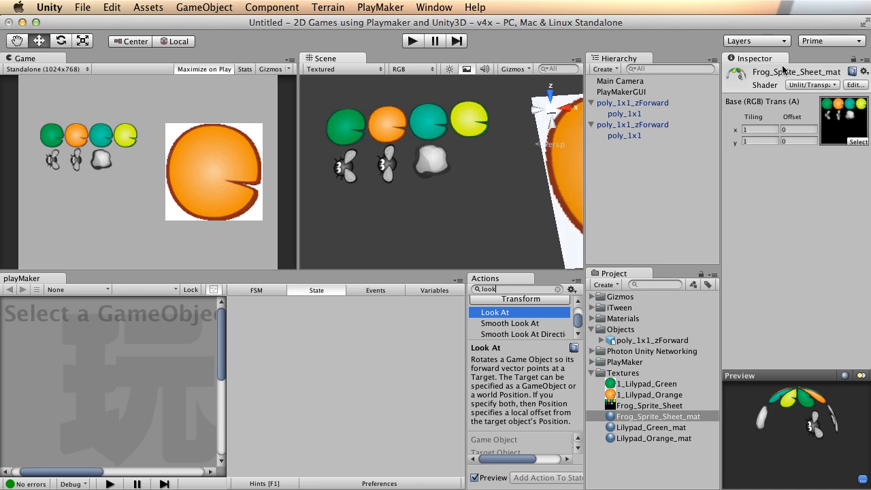
Frame the sprite sheet quad and the large orange lilypad in the Scene, then go to TexturePacker.
{"action": "left_click", "coordinate": [806, 85]}
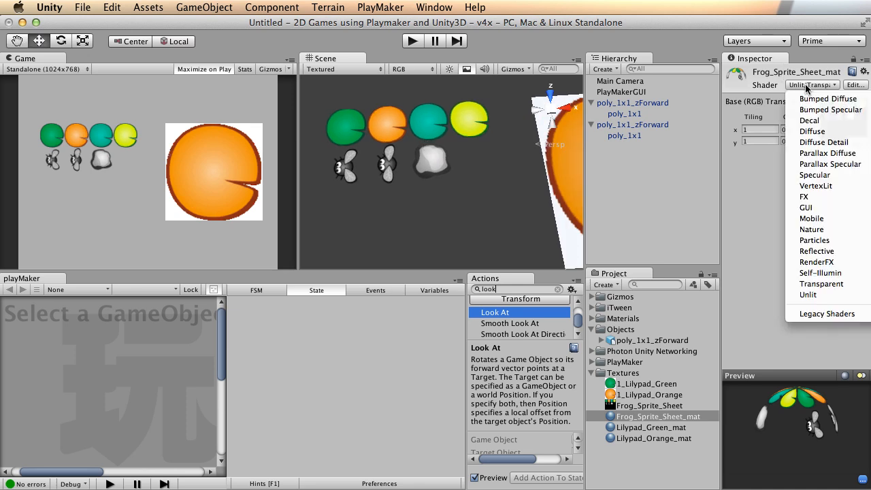
{"action": "left_click", "coordinate": [746, 70]}
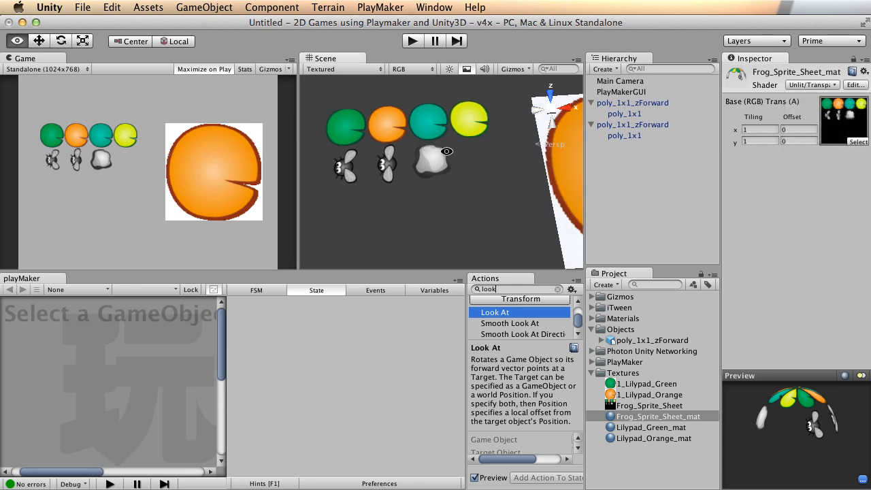
{"action": "left_click_drag", "start_coordinate": [445, 150], "coordinate": [504, 165], "text": "alt"}
{"action": "right_click_drag", "start_coordinate": [504, 165], "coordinate": [453, 125], "text": "alt"}
{"action": "middle_click_drag", "start_coordinate": [453, 124], "coordinate": [464, 144], "text": "alt"}
{"action": "right_click_drag", "start_coordinate": [465, 144], "coordinate": [437, 148], "text": "alt"}
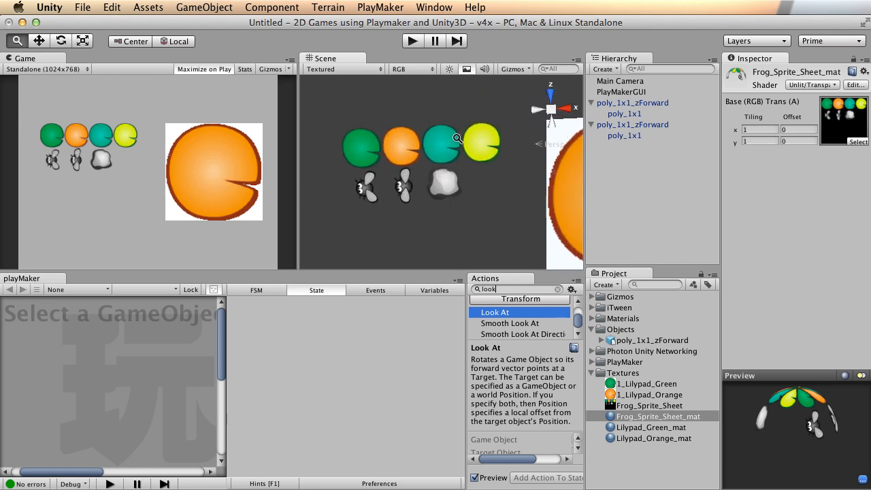
{"action": "left_click", "coordinate": [113, 7]}
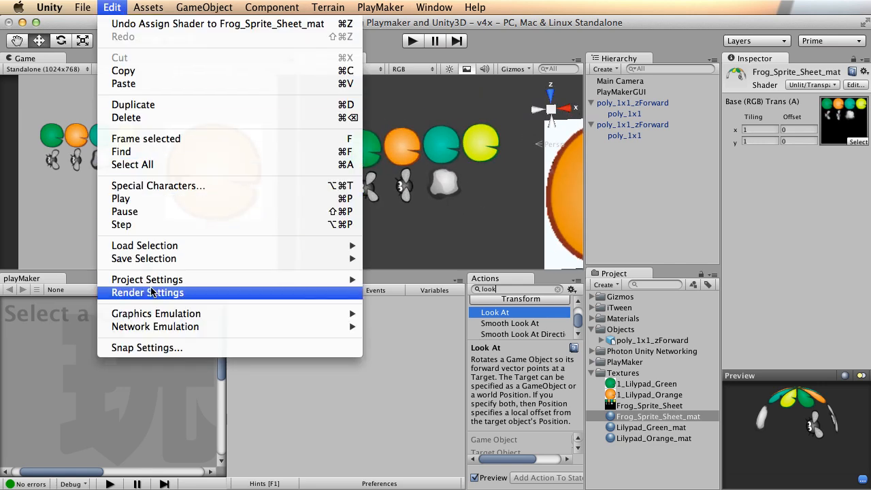
{"action": "left_click", "coordinate": [146, 138]}
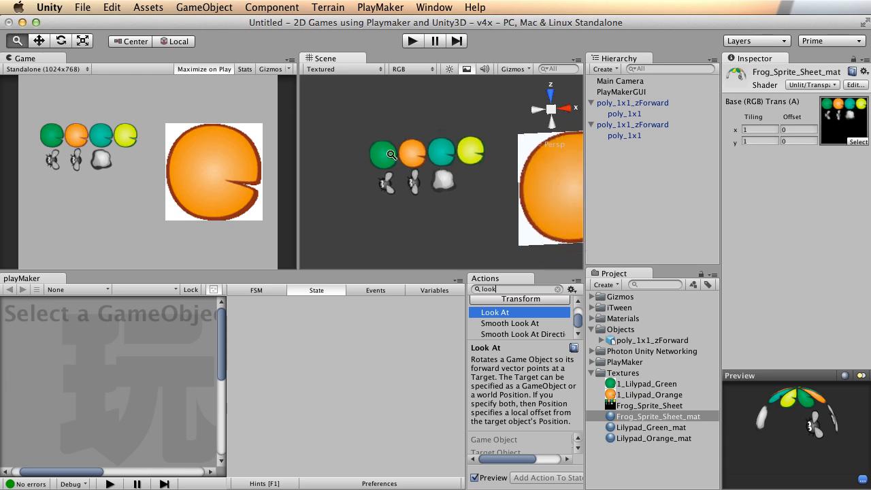
{"action": "middle_click_drag", "start_coordinate": [448, 116], "coordinate": [438, 128], "text": "alt"}
{"action": "right_click_drag", "start_coordinate": [379, 158], "coordinate": [643, 137], "text": "alt"}
{"action": "middle_click_drag", "start_coordinate": [377, 137], "coordinate": [449, 145], "text": "alt"}
{"action": "right_click_drag", "start_coordinate": [519, 166], "coordinate": [534, 176], "text": "alt"}
{"action": "middle_click_drag", "start_coordinate": [474, 116], "coordinate": [495, 143], "text": "alt"}
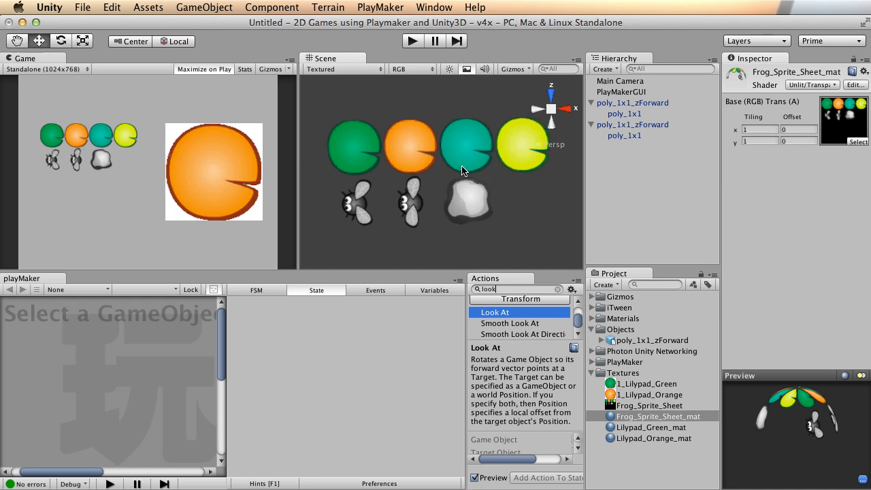
{"action": "key", "text": "super+Tab"}
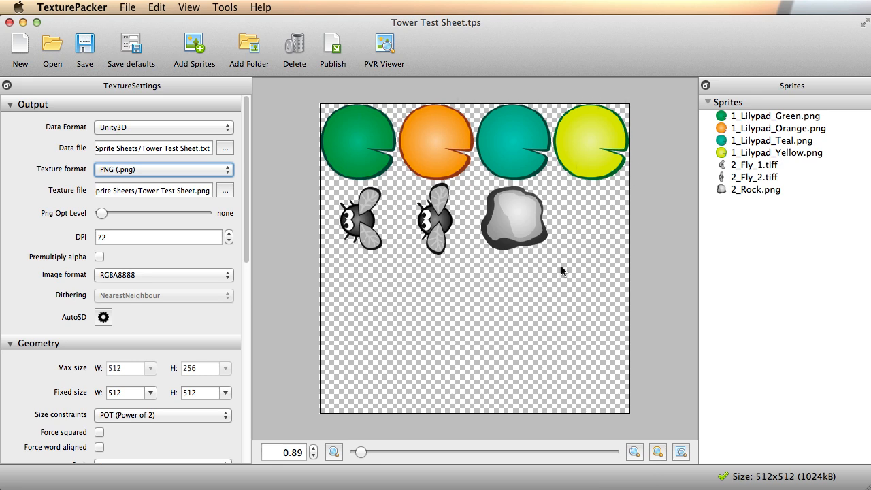
Return to Unity from TexturePacker and frame the sprite sheet quad beside the large orange lilypad.
{"action": "key", "text": "super+Tab"}
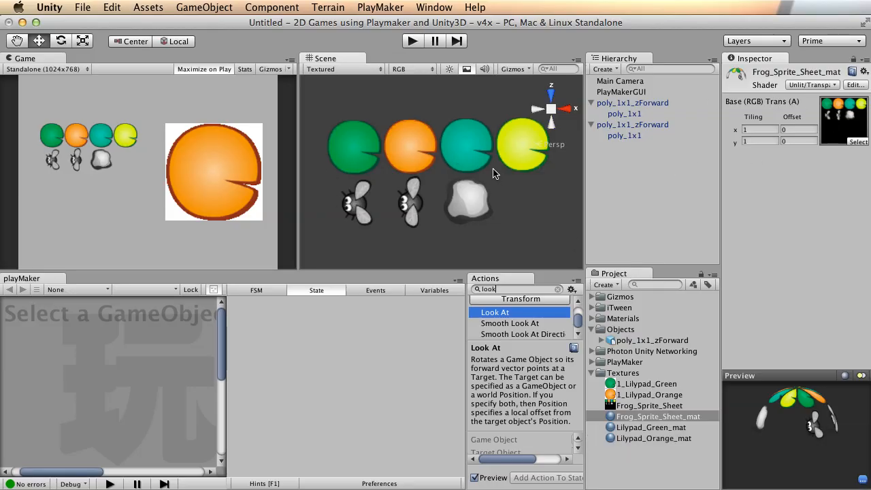
{"action": "key", "text": "super+Tab"}
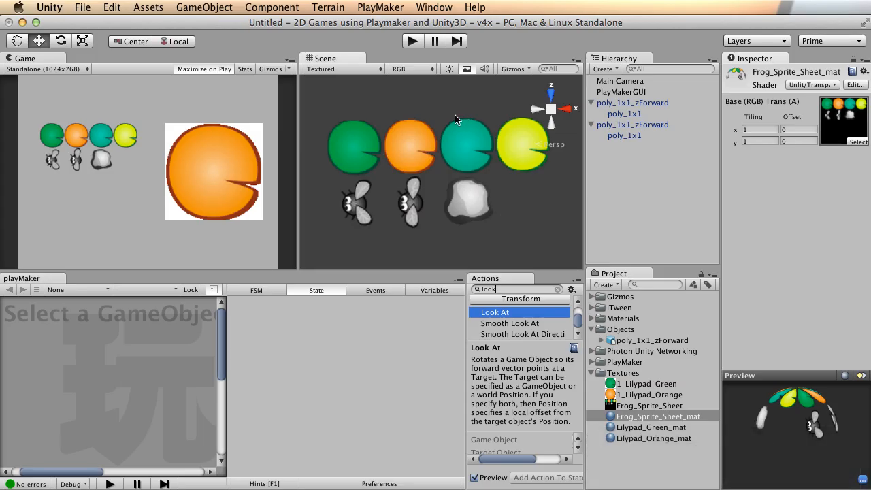
{"action": "right_click_drag", "start_coordinate": [455, 115], "coordinate": [420, 139], "text": "alt"}
{"action": "left_click_drag", "start_coordinate": [420, 139], "coordinate": [419, 133], "text": "alt"}
{"action": "key", "text": "super+Tab"}
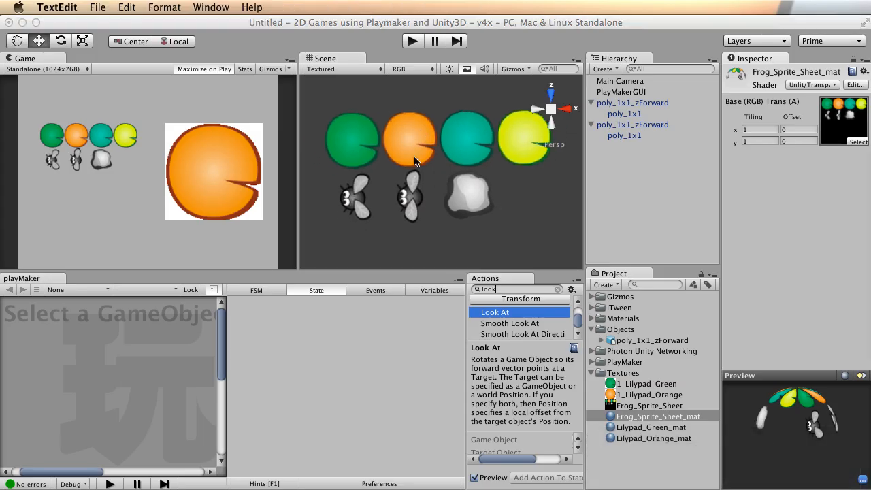
{"action": "left_click", "coordinate": [441, 181]}
{"action": "right_click_drag", "start_coordinate": [404, 196], "coordinate": [422, 185], "text": "alt"}
{"action": "middle_click_drag", "start_coordinate": [399, 132], "coordinate": [408, 142], "text": "alt"}
{"action": "right_click_drag", "start_coordinate": [513, 154], "coordinate": [300, 151], "text": "alt"}
{"action": "middle_click_drag", "start_coordinate": [512, 171], "coordinate": [445, 140], "text": "alt"}
{"action": "left_click_drag", "start_coordinate": [445, 140], "coordinate": [428, 140], "text": "alt"}
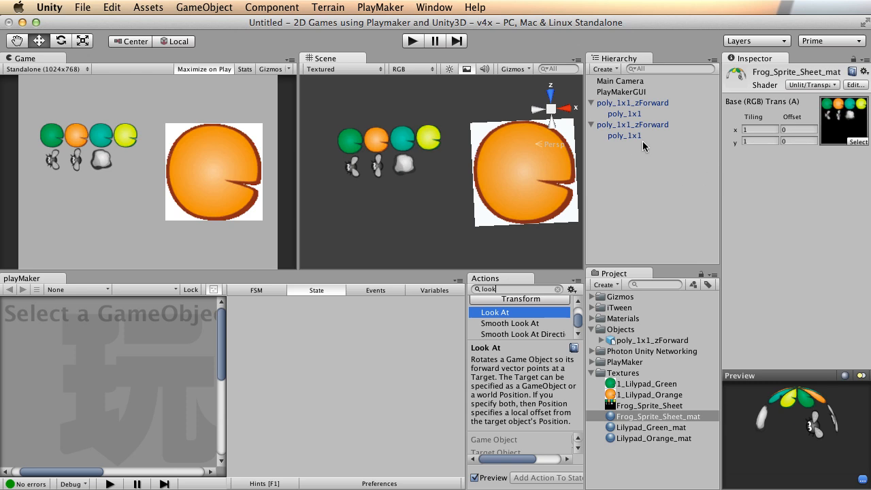
{"action": "left_click", "coordinate": [767, 129]}
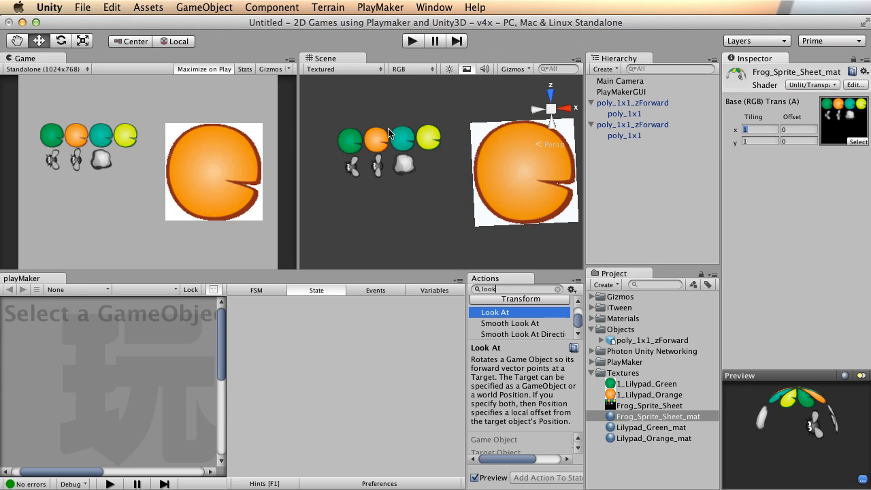
Try tiling values of 2 and 4 on the sprite sheet material.
{"action": "type", "text": "2"}
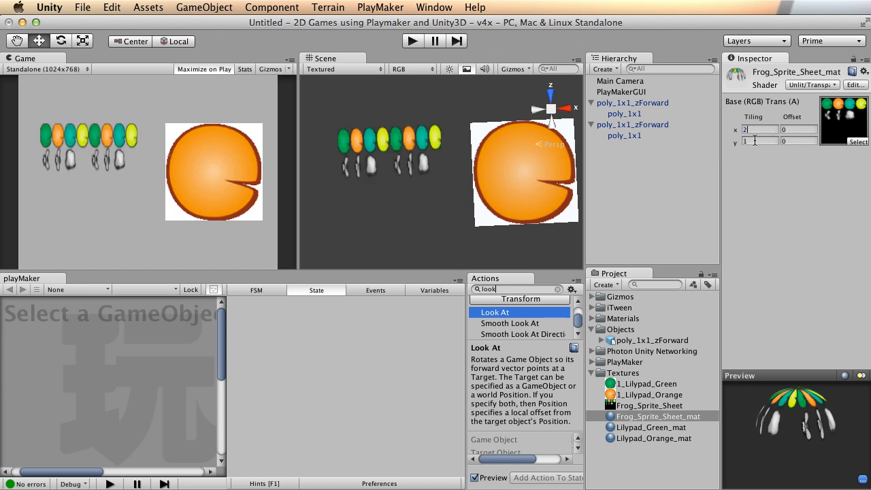
{"action": "type", "text": "2"}
{"action": "scroll", "coordinate": [345, 135], "scroll_direction": "up", "scroll_amount": 3}
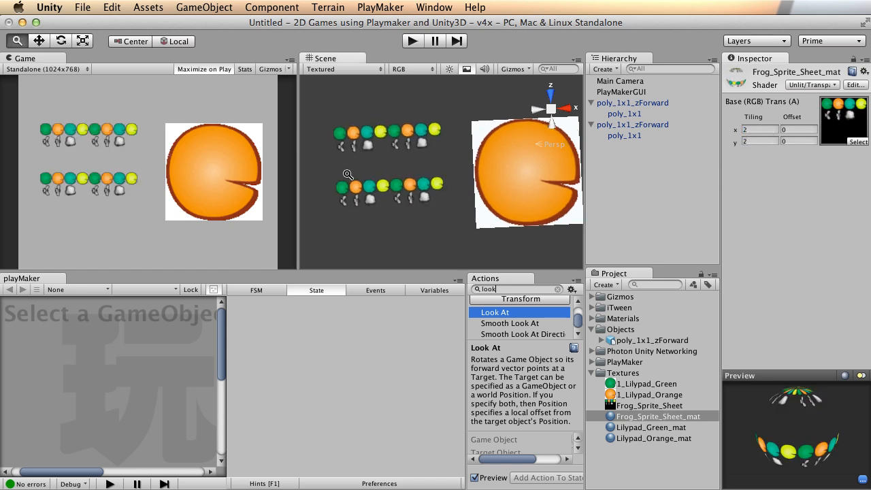
{"action": "left_click_drag", "start_coordinate": [760, 142], "coordinate": [720, 146]}
{"action": "type", "text": "1"}
{"action": "key", "text": "Delete"}
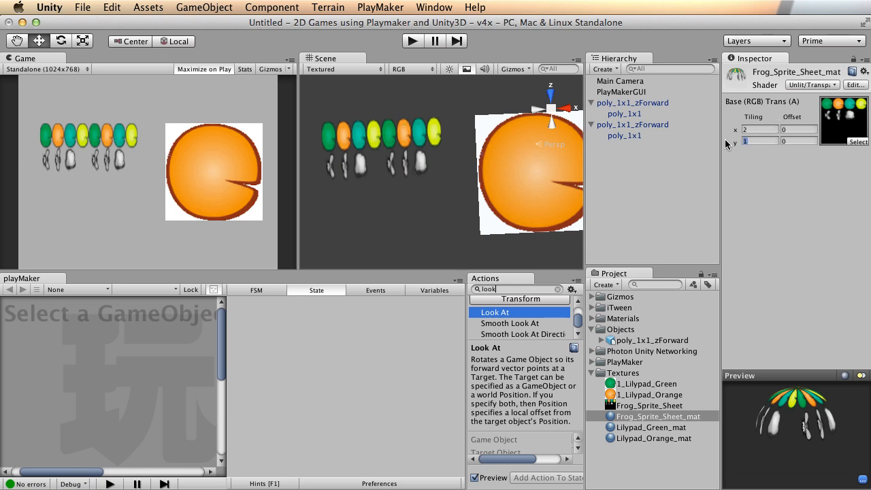
{"action": "type", "text": "4"}
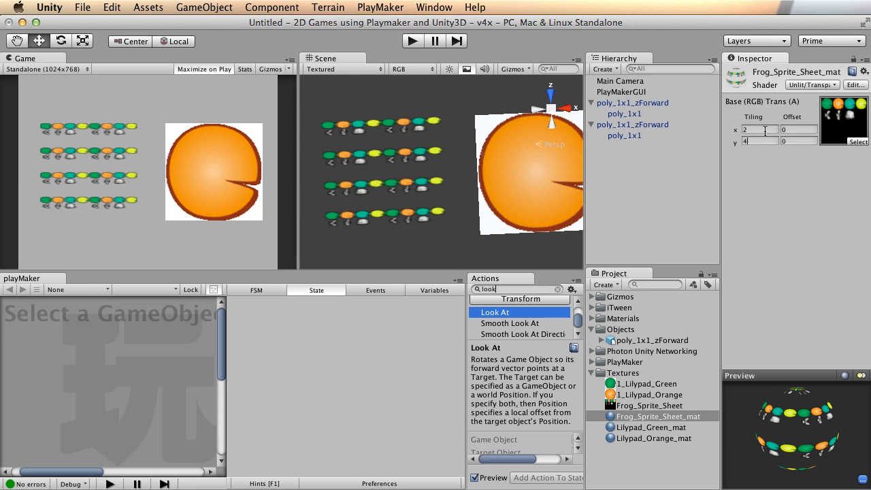
{"action": "type", "text": "1x"}
{"action": "left_click_drag", "start_coordinate": [749, 141], "coordinate": [717, 131]}
{"action": "type", "text": "1"}
{"action": "mouse_move", "coordinate": [333, 170]}
{"action": "left_mouse_down", "text": "alt"}
{"action": "mouse_move", "coordinate": [411, 171]}
{"action": "mouse_move", "coordinate": [323, 184]}
{"action": "mouse_move", "coordinate": [342, 173]}
{"action": "left_mouse_up", "text": "alt"}
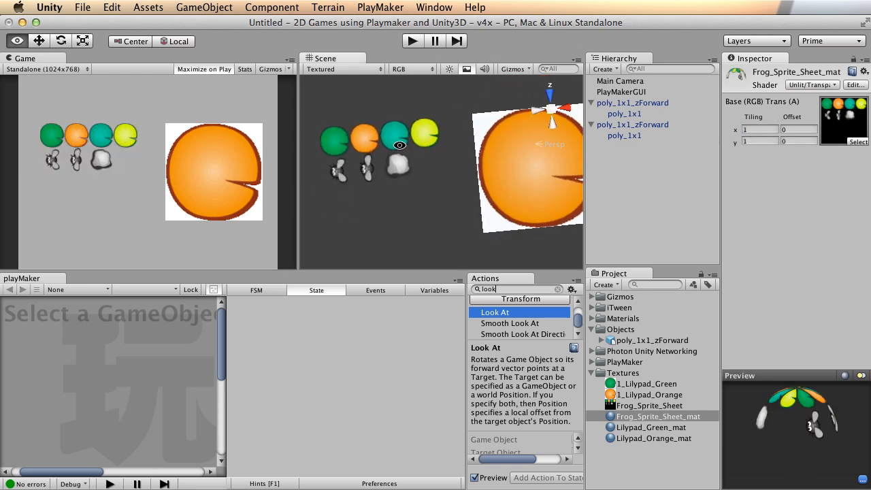
{"action": "left_click_drag", "start_coordinate": [400, 145], "coordinate": [414, 149]}
{"action": "middle_click_drag", "start_coordinate": [415, 149], "coordinate": [424, 147]}
Set the material tiling to 0.5 by 0.5.
{"action": "left_click_drag", "start_coordinate": [756, 130], "coordinate": [731, 131]}
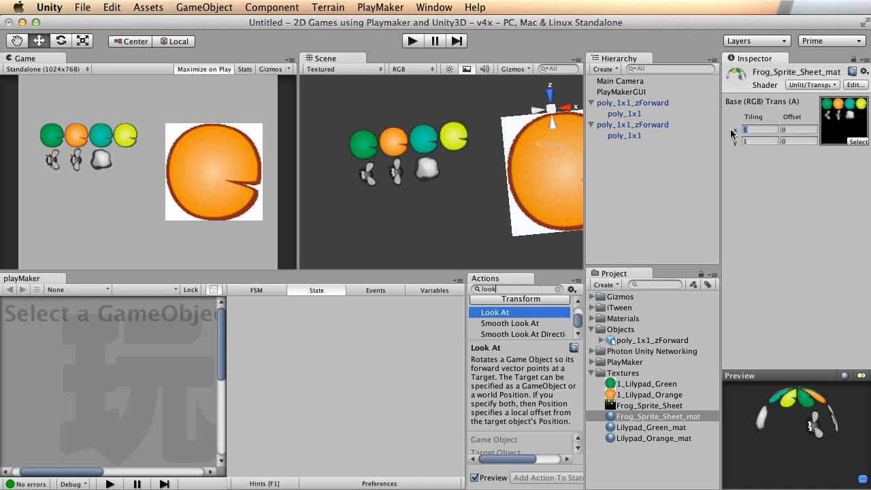
{"action": "type", "text": ".5"}
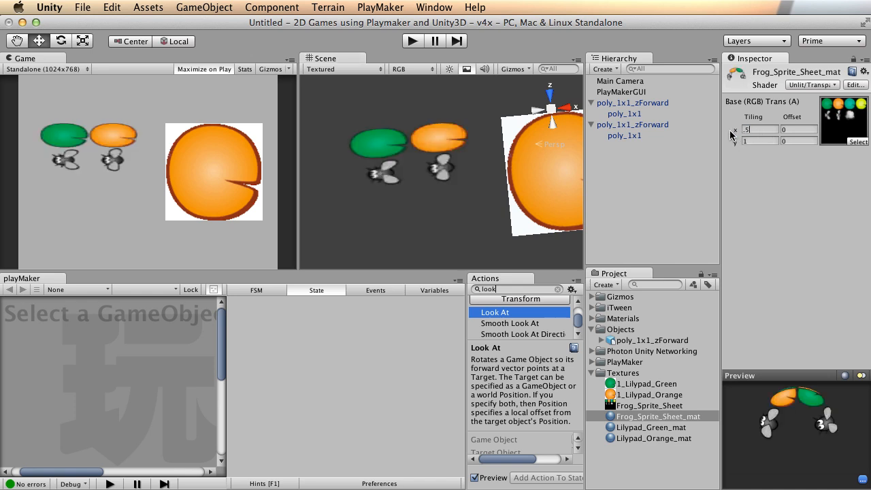
{"action": "left_click_drag", "start_coordinate": [756, 141], "coordinate": [730, 140]}
{"action": "type", "text": ".5"}
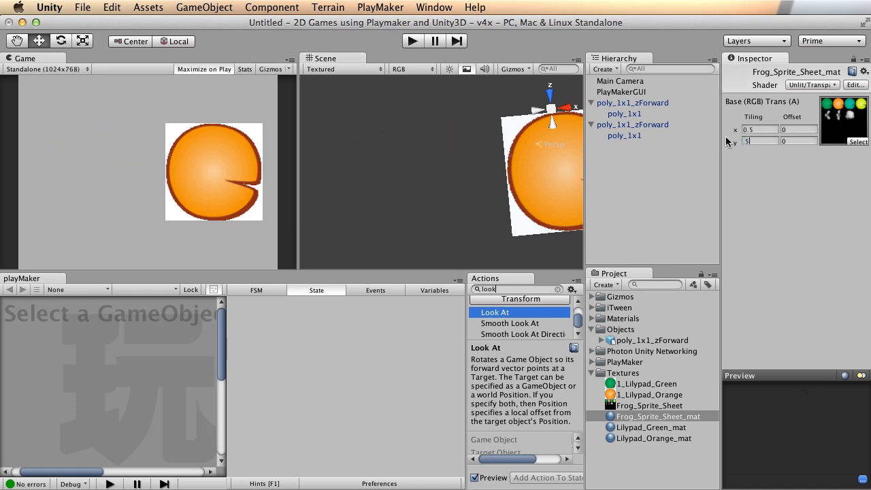
{"action": "scroll", "coordinate": [394, 179], "scroll_direction": "down", "scroll_amount": 5}
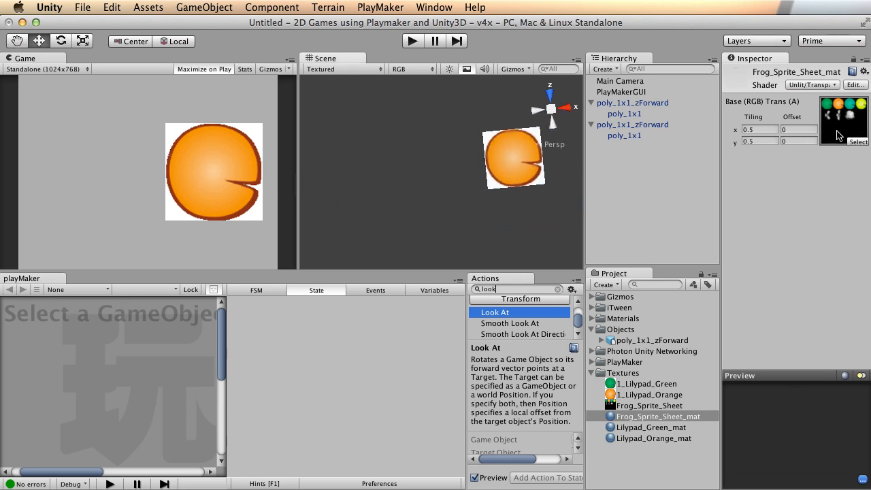
Restore tiling to 1 by 1 and select the sprite sheet quad in the Scene.
{"action": "left_click", "coordinate": [766, 129]}
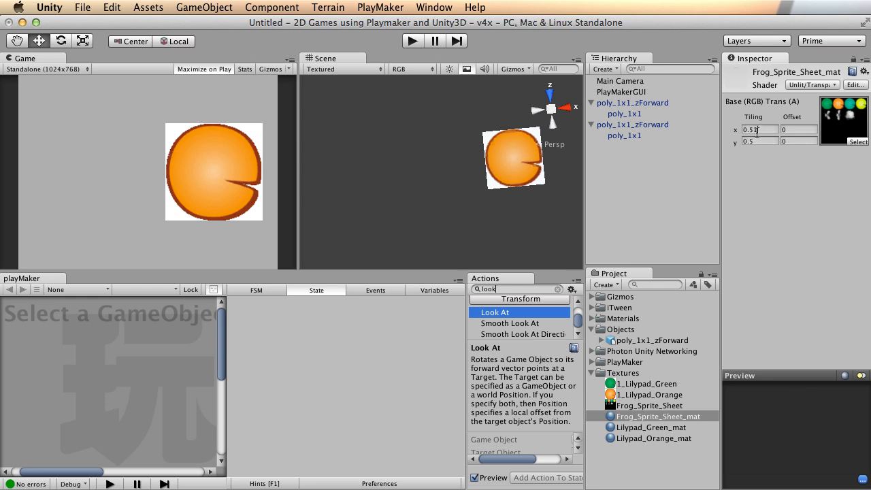
{"action": "type", "text": "1"}
{"action": "key", "text": "Tab"}
{"action": "type", "text": "1"}
{"action": "key", "text": "Return"}
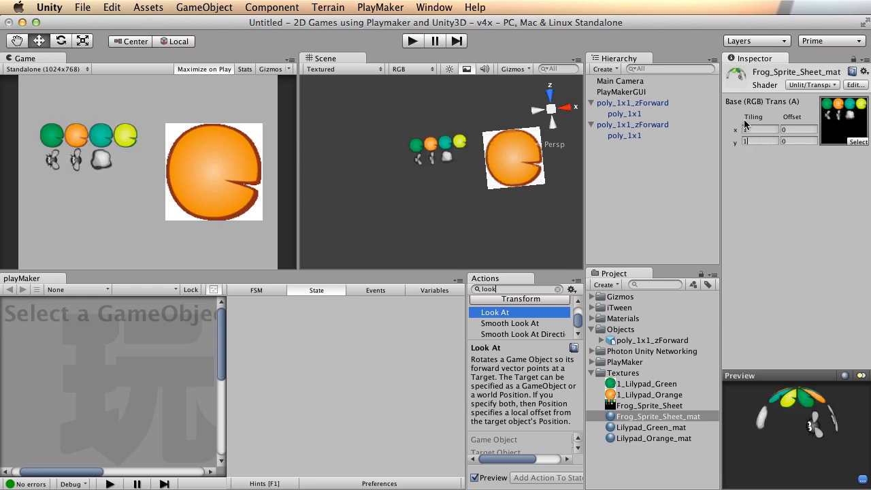
{"action": "right_click_drag", "start_coordinate": [351, 177], "coordinate": [749, 156], "text": "alt"}
{"action": "middle_click_drag", "start_coordinate": [520, 122], "coordinate": [514, 143], "text": "alt"}
{"action": "right_click_drag", "start_coordinate": [514, 144], "coordinate": [708, 134], "text": "alt"}
{"action": "middle_click_drag", "start_coordinate": [465, 124], "coordinate": [459, 129], "text": "alt"}
{"action": "right_click_drag", "start_coordinate": [459, 129], "coordinate": [449, 153], "text": "alt"}
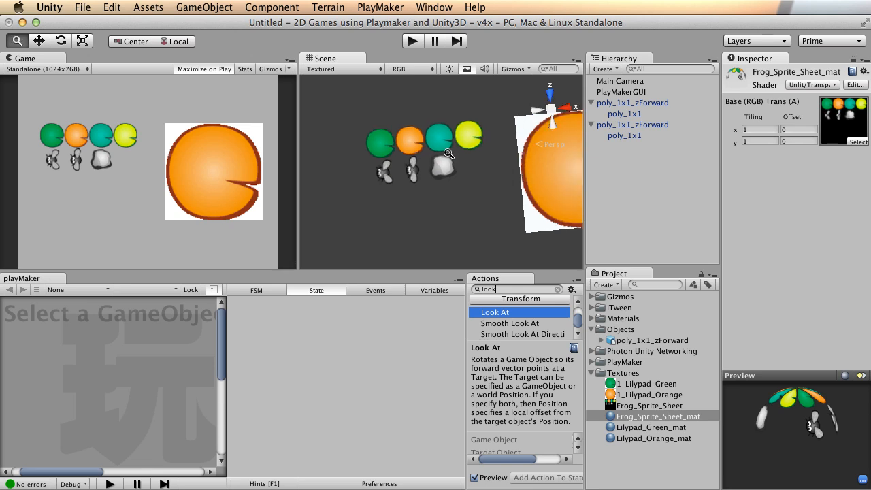
{"action": "left_click", "coordinate": [395, 162]}
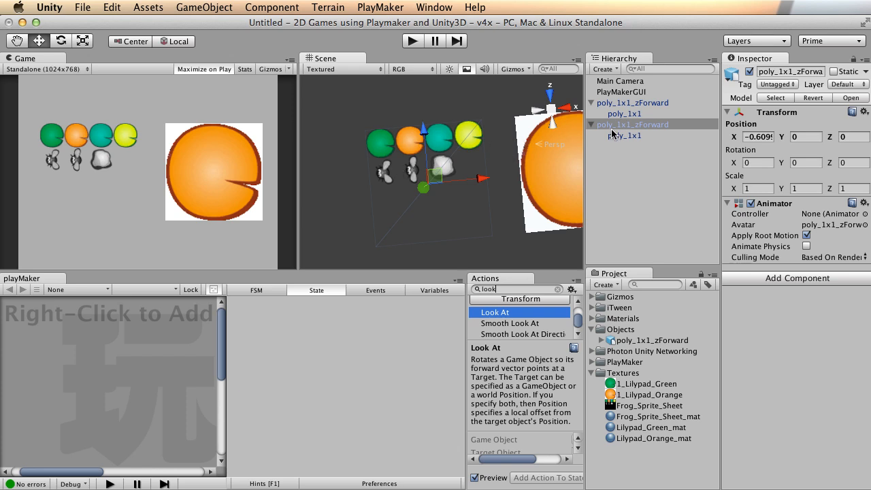
Open Frog_Sprite_Sheet_mat and try tiling of 0.25 by 0.75.
{"action": "left_click", "coordinate": [644, 422]}
{"action": "left_click", "coordinate": [754, 129]}
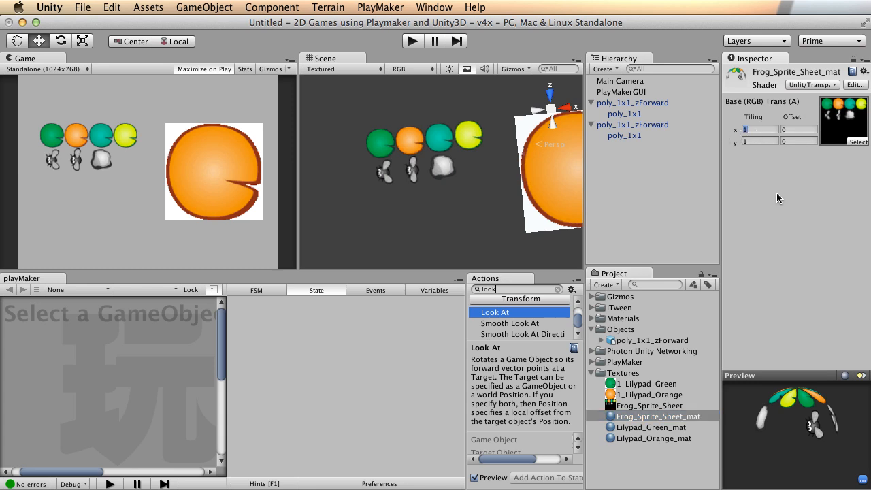
{"action": "type", "text": ".25"}
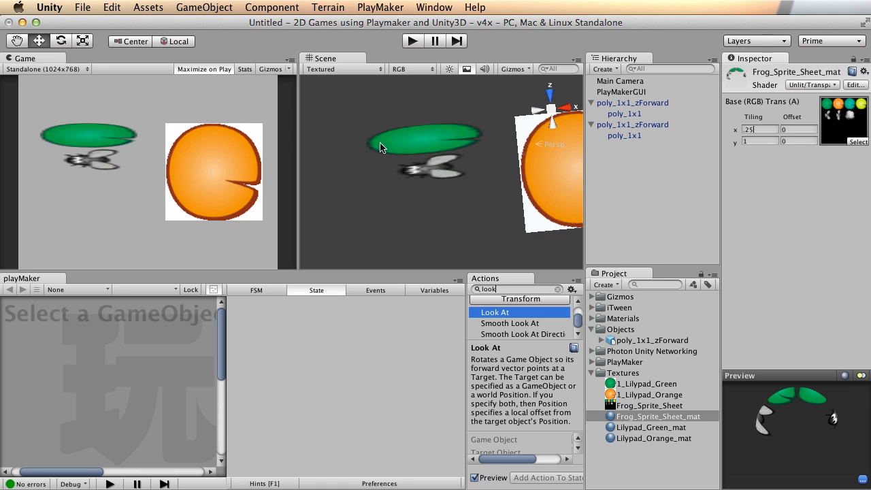
{"action": "left_click", "coordinate": [760, 139]}
{"action": "key", "text": "BackSpace"}
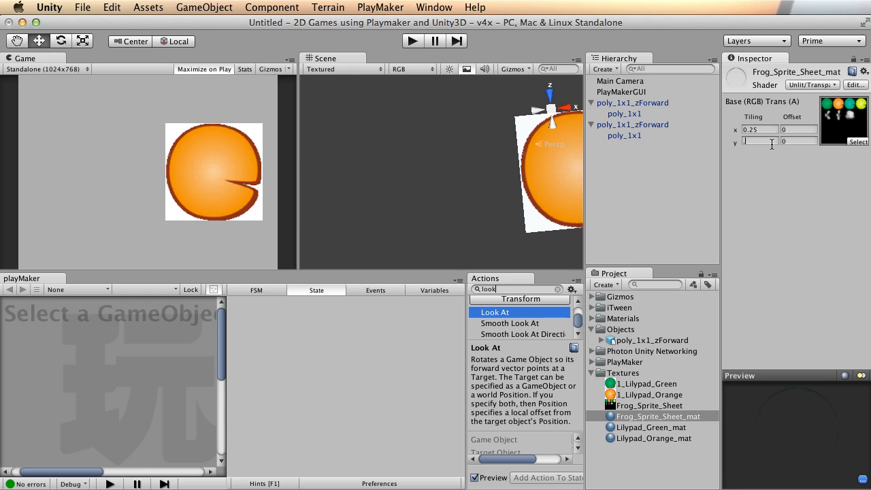
{"action": "type", "text": ".75"}
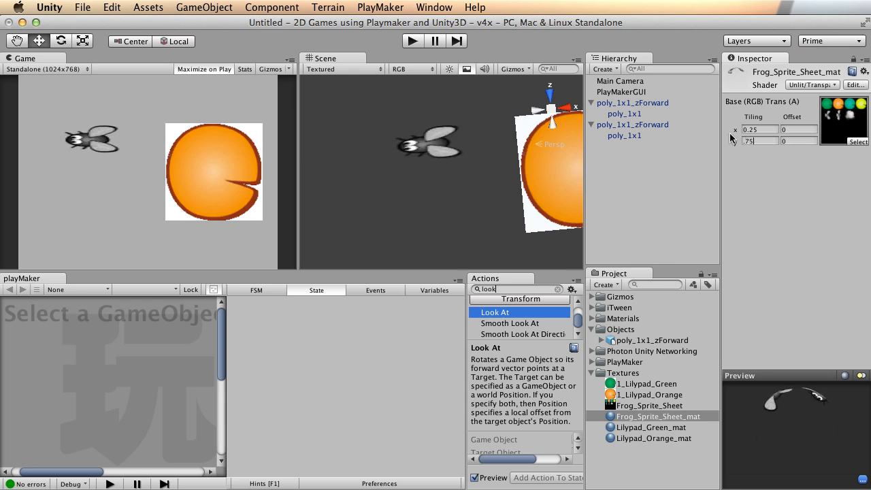
{"action": "left_click_drag", "start_coordinate": [458, 146], "coordinate": [458, 146], "text": "alt"}
{"action": "left_click_drag", "start_coordinate": [356, 169], "coordinate": [344, 191], "text": "alt"}
Experiment with other tiling x and y values such as 0.5, 0.25 and 0.75.
{"action": "left_click", "coordinate": [770, 140]}
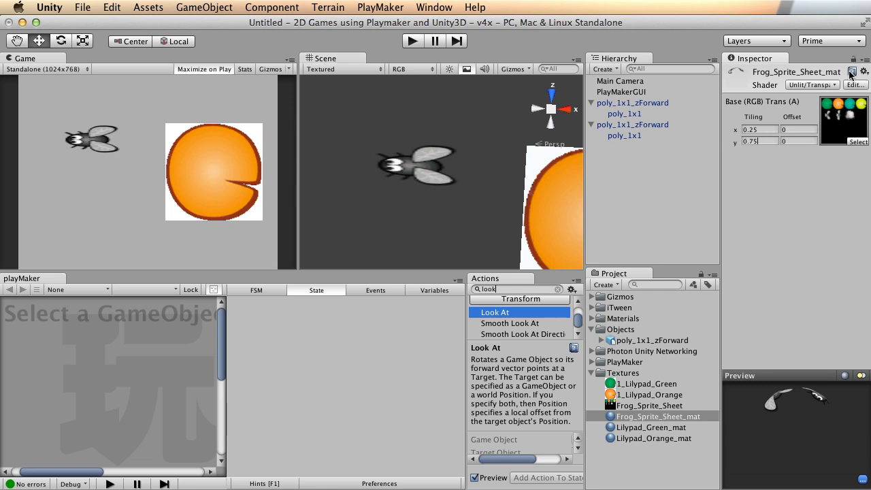
{"action": "left_click", "coordinate": [764, 130]}
{"action": "left_click", "coordinate": [765, 130]}
{"action": "key", "text": "BackSpace"}
{"action": "key", "text": "BackSpace"}
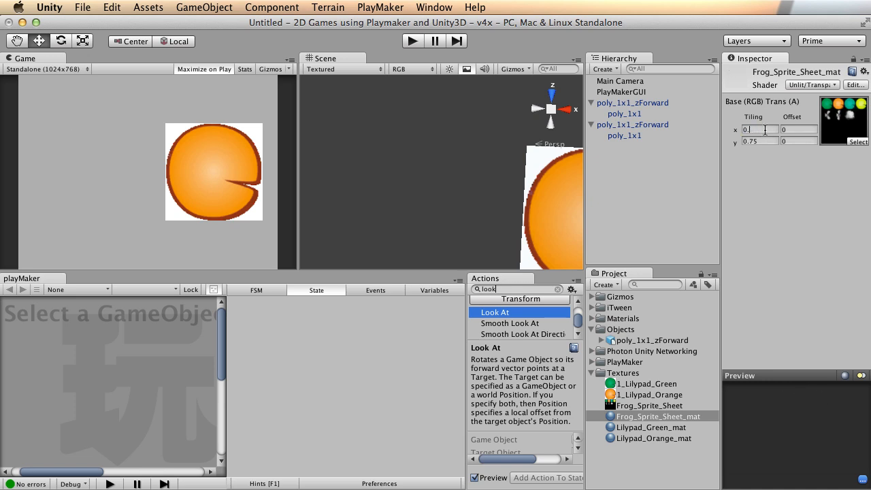
{"action": "type", "text": "5"}
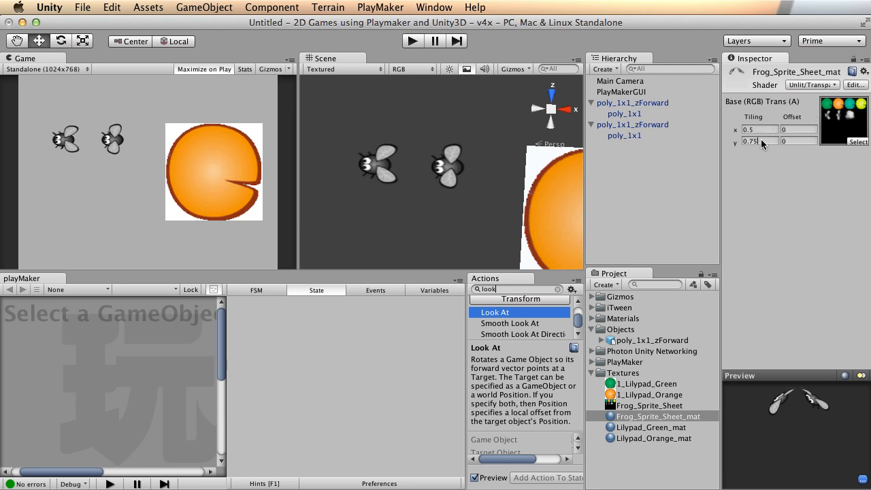
{"action": "key", "text": "BackSpace"}
{"action": "key", "text": "BackSpace"}
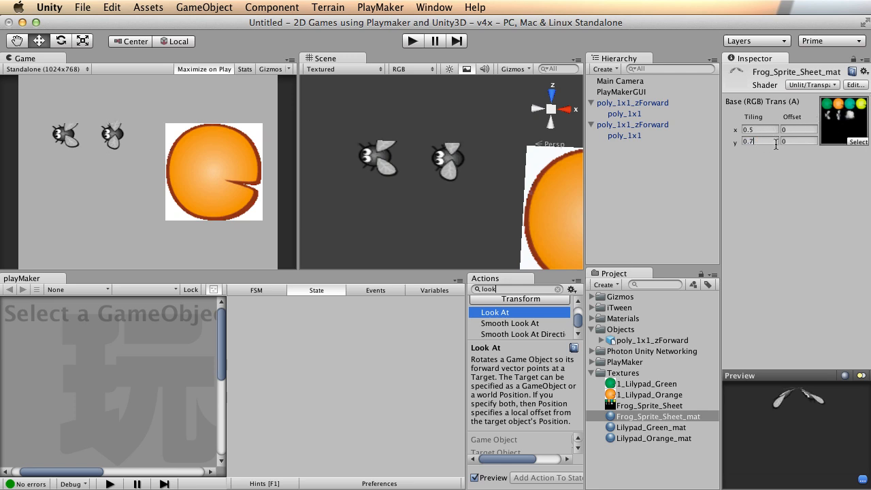
{"action": "type", "text": "25"}
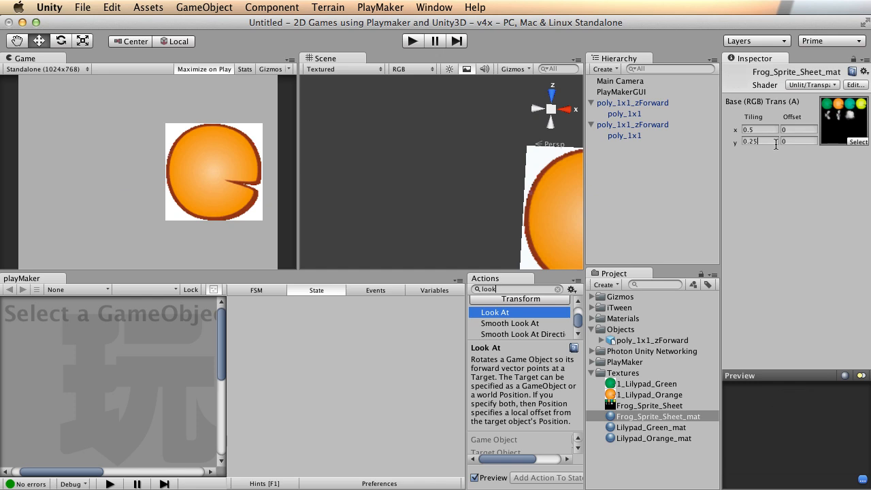
{"action": "left_click_drag", "start_coordinate": [757, 127], "coordinate": [751, 140]}
{"action": "type", "text": "75"}
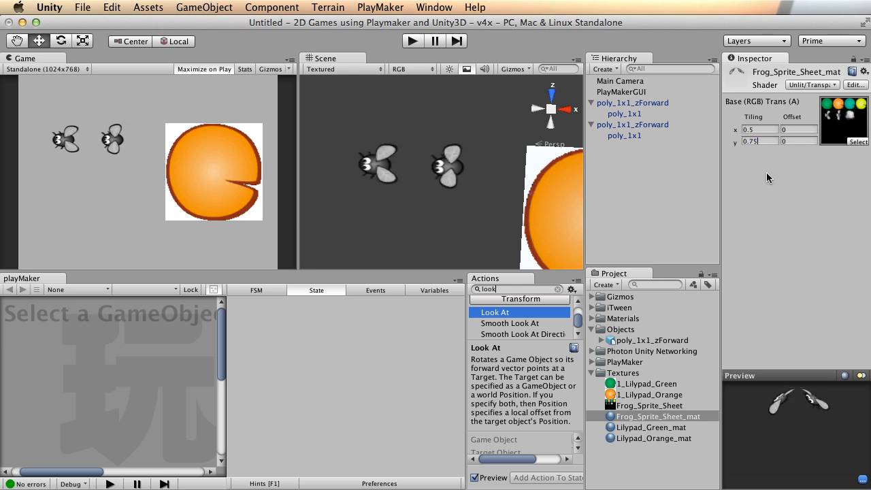
Set tiling x to 0.25 and tiling y to 0.25.
{"action": "left_click", "coordinate": [760, 130]}
{"action": "type", "text": "75"}
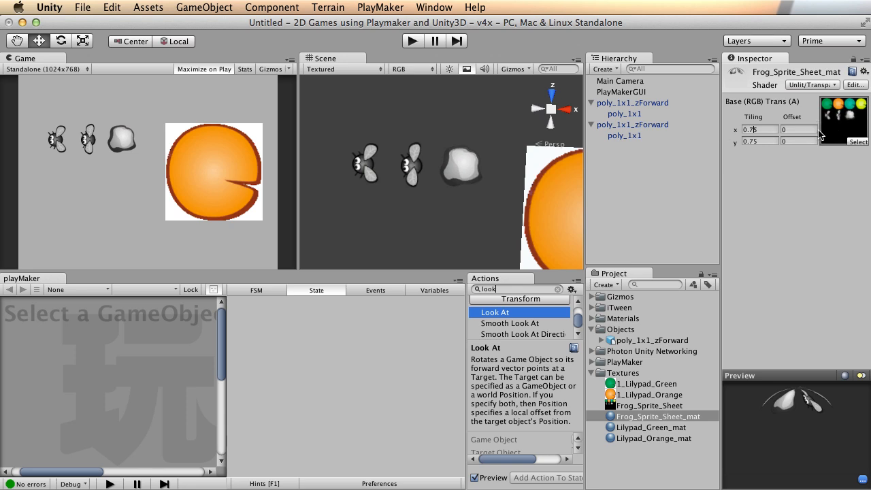
{"action": "key", "text": "Return"}
{"action": "type", "text": "0.25"}
{"action": "left_click", "coordinate": [757, 141]}
{"action": "type", "text": "0."}
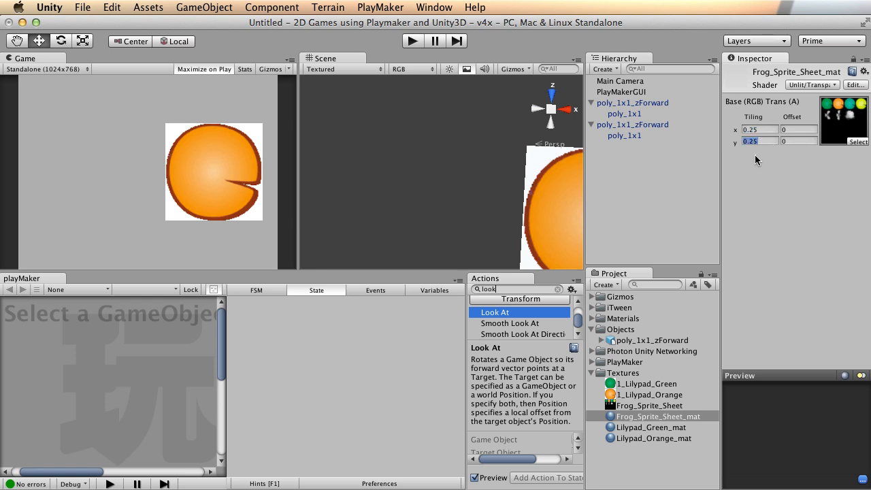
Set the sprite sheet material's Offset x to 0.25 and Offset y to .75.
{"action": "mouse_move", "coordinate": [511, 182]}
{"action": "right_mouse_down", "text": "alt"}
{"action": "mouse_move", "coordinate": [444, 177]}
{"action": "mouse_move", "coordinate": [476, 163]}
{"action": "mouse_move", "coordinate": [417, 163]}
{"action": "mouse_move", "coordinate": [512, 172]}
{"action": "right_mouse_up", "text": "alt"}
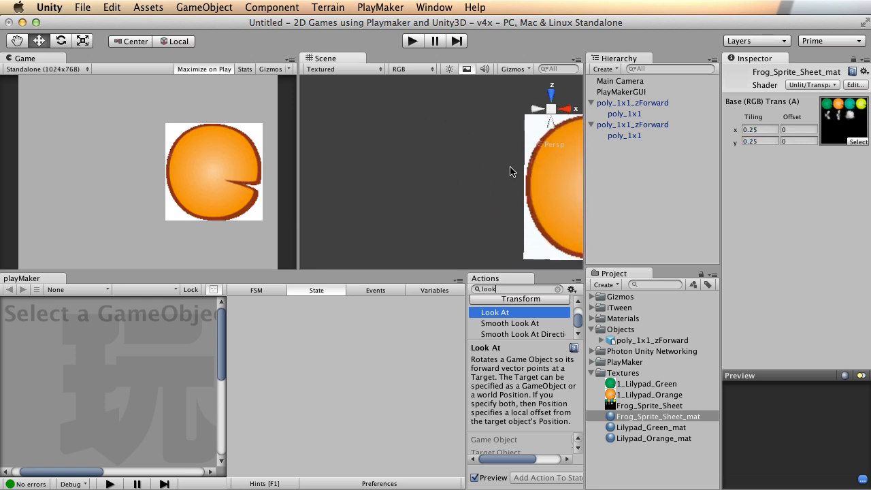
{"action": "left_click", "coordinate": [800, 130]}
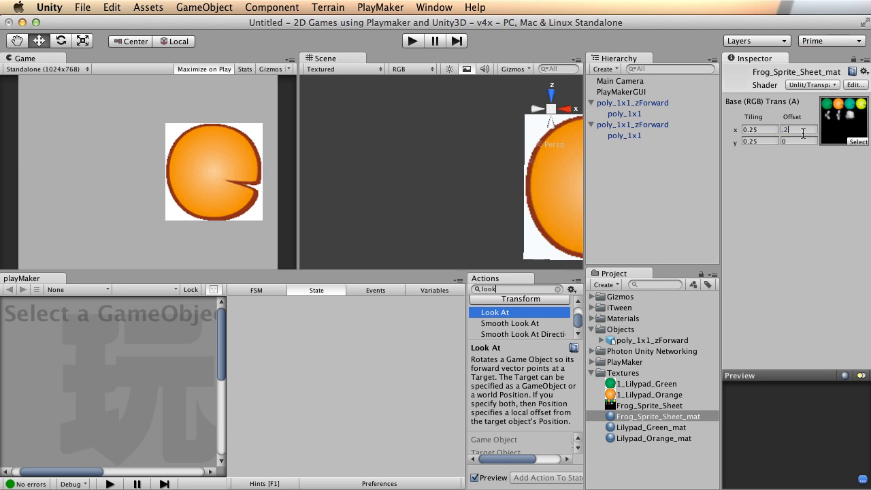
{"action": "key", "text": "Return"}
{"action": "key", "text": "super+c"}
{"action": "left_click_drag", "start_coordinate": [795, 145], "coordinate": [758, 140]}
{"action": "key", "text": "super+v"}
{"action": "key", "text": "Return"}
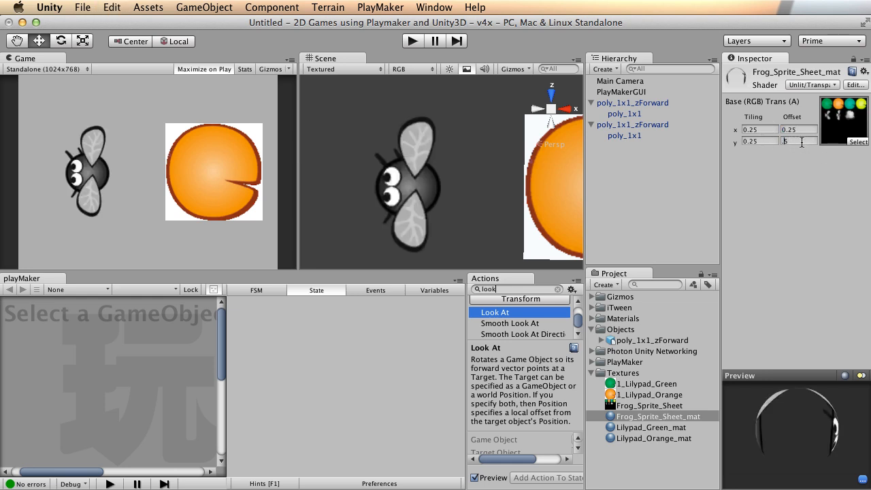
{"action": "type", "text": ".75"}
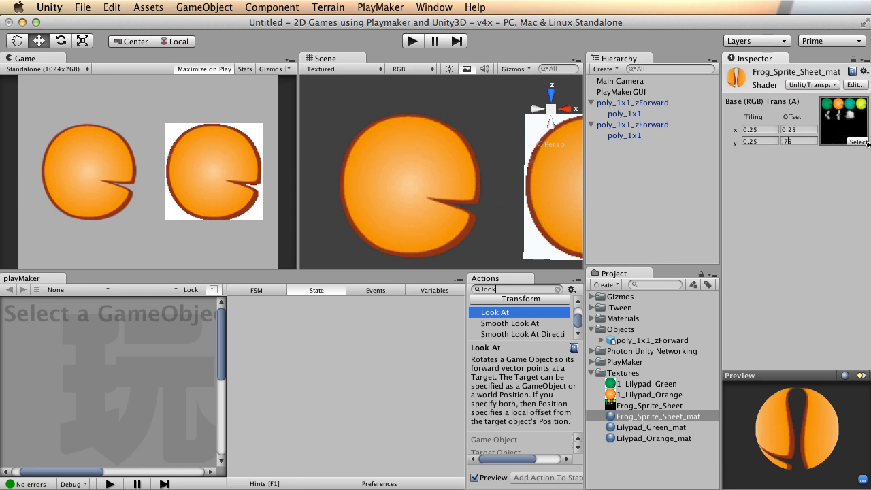
Try an Offset y of -0.25, then start re-entering the 0.75 value.
{"action": "left_click_drag", "start_coordinate": [468, 203], "coordinate": [503, 166], "text": "alt"}
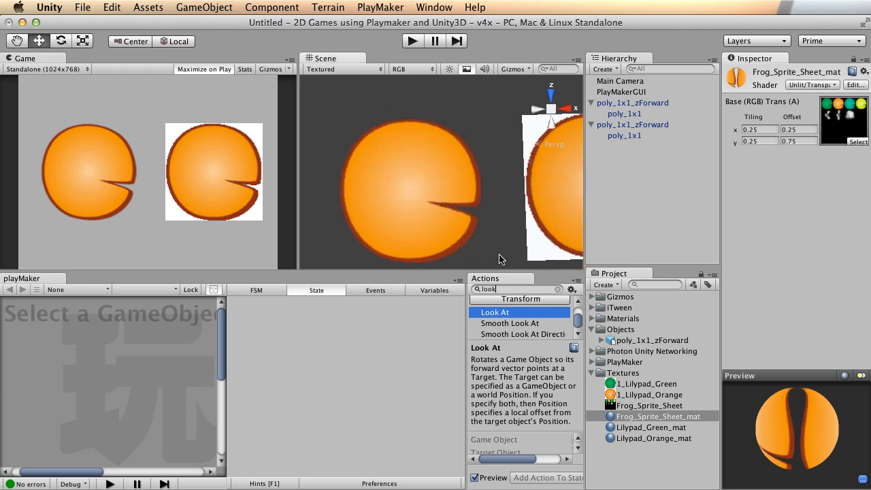
{"action": "scroll", "coordinate": [438, 170], "scroll_direction": "down", "scroll_amount": 2}
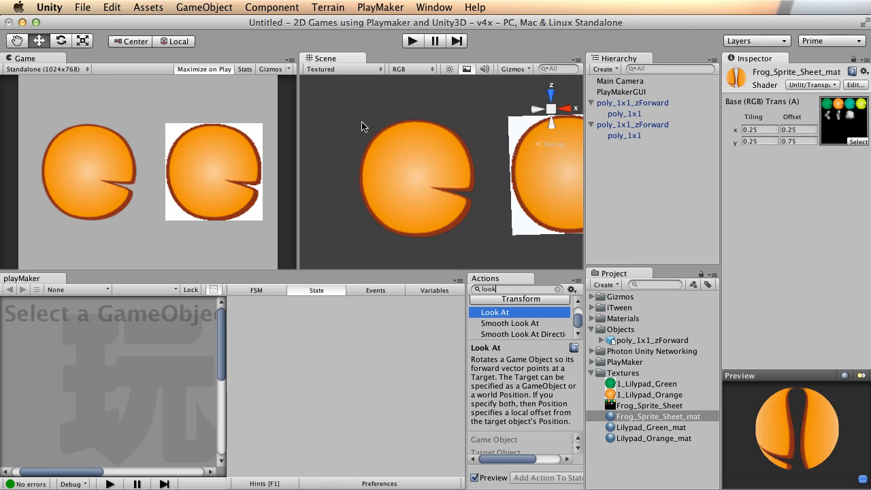
{"action": "left_click", "coordinate": [805, 141]}
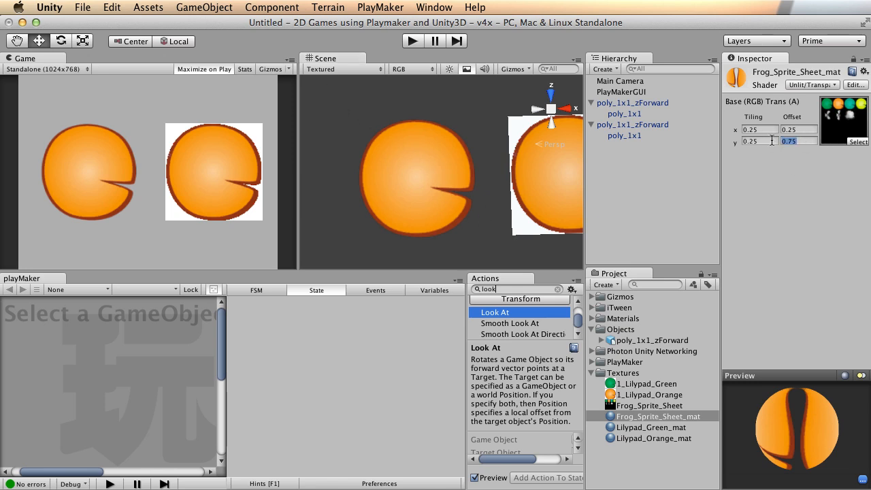
{"action": "type", "text": "-.25"}
{"action": "key", "text": "BackSpace"}
{"action": "key", "text": "BackSpace"}
{"action": "key", "text": "BackSpace"}
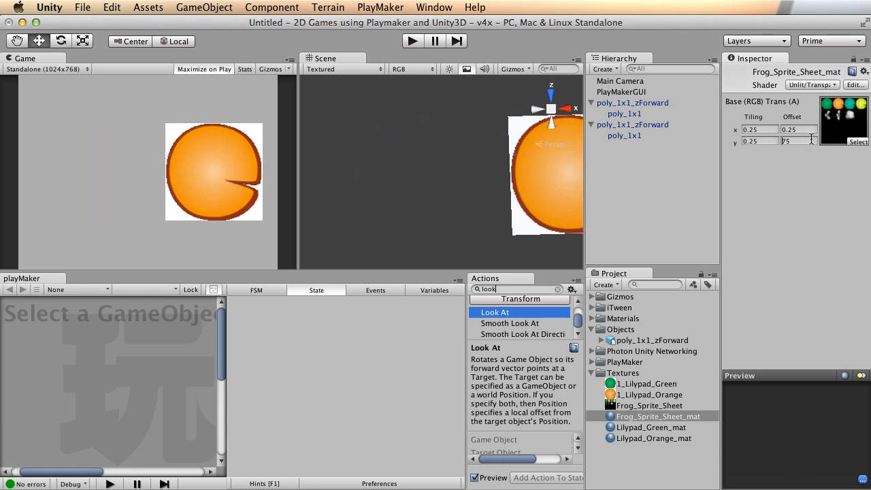
{"action": "type", "text": "."}
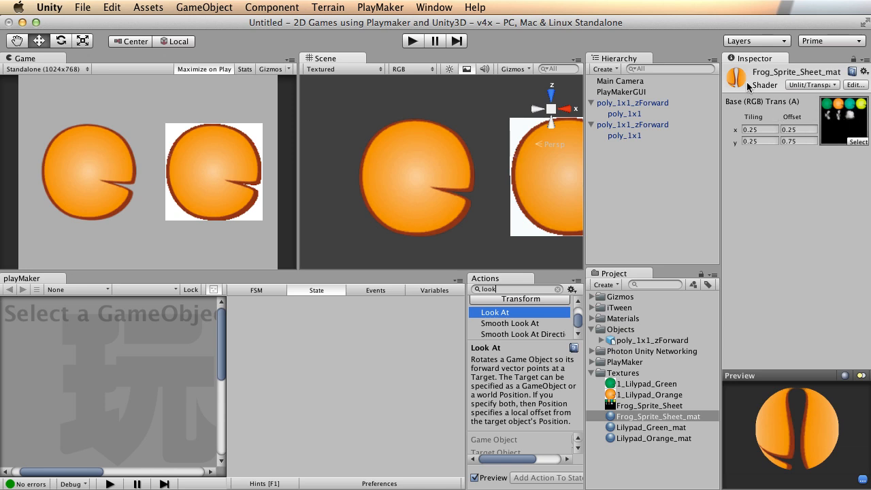
Apply Frog_Sprite_Sheet_mat to the second lilypad quad.
{"action": "left_click", "coordinate": [391, 179]}
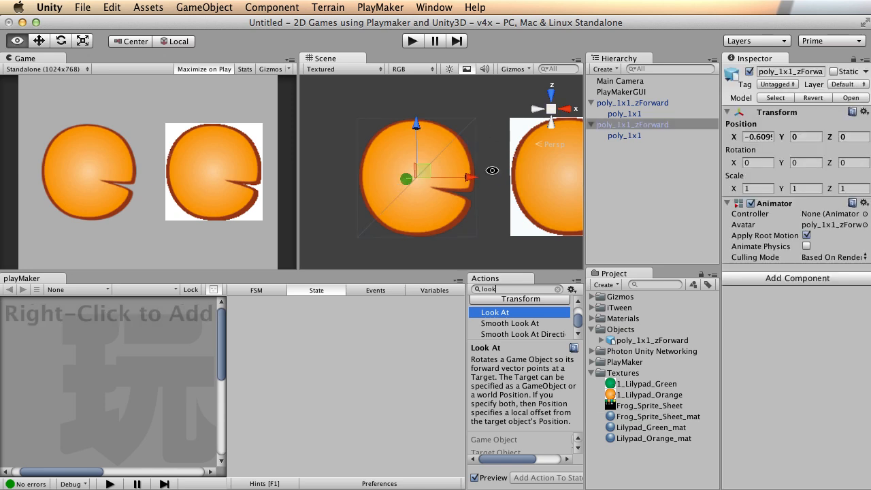
{"action": "left_click", "coordinate": [632, 135]}
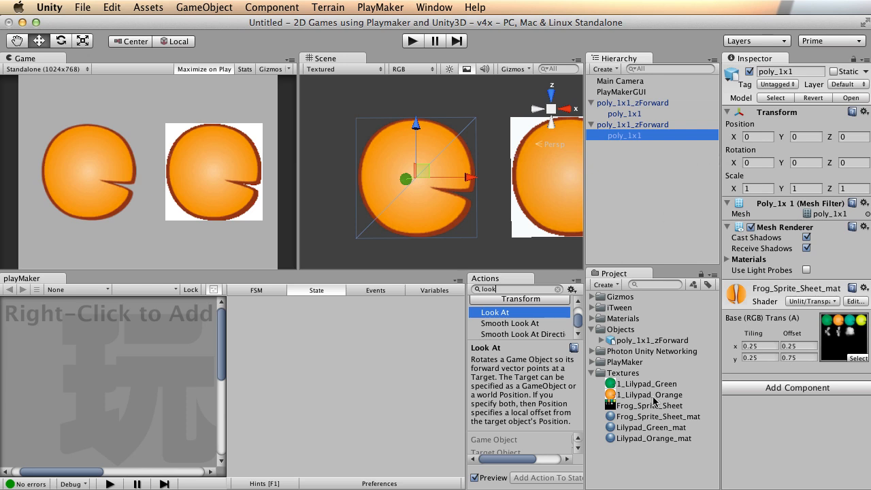
{"action": "left_click", "coordinate": [640, 404]}
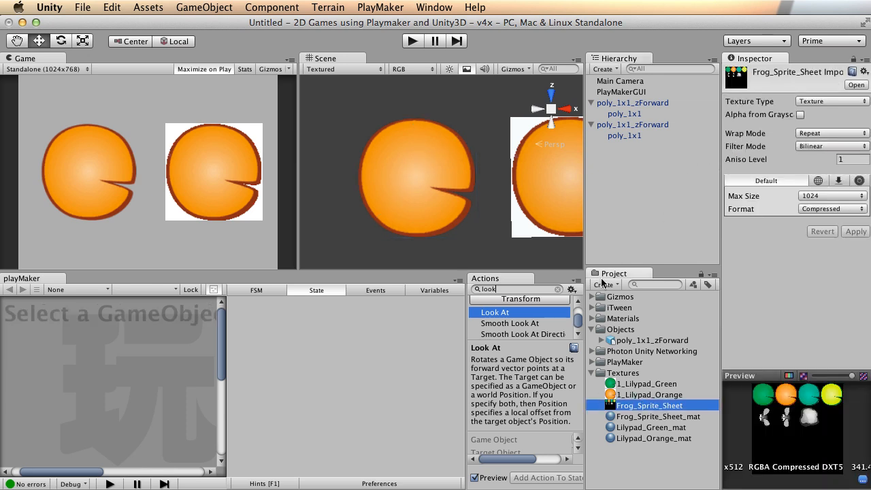
{"action": "left_click", "coordinate": [675, 416]}
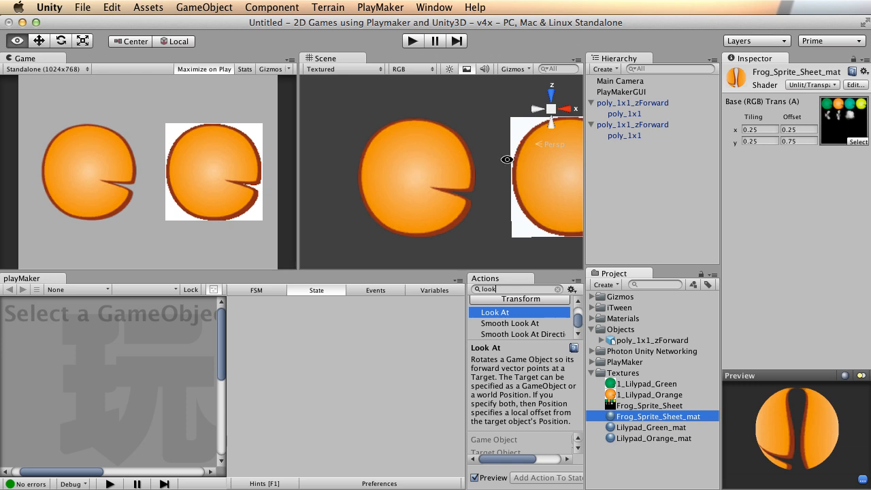
{"action": "right_click_drag", "start_coordinate": [505, 161], "coordinate": [494, 154], "text": "alt"}
{"action": "middle_click_drag", "start_coordinate": [494, 154], "coordinate": [448, 155], "text": "alt"}
{"action": "left_click_drag", "start_coordinate": [642, 415], "coordinate": [640, 114]}
Face the lilypads head-on and set the material's Offset x to 0.5.
{"action": "left_click_drag", "start_coordinate": [437, 160], "coordinate": [464, 223], "text": "alt"}
{"action": "left_click_drag", "start_coordinate": [502, 69], "coordinate": [468, 191], "text": "alt"}
{"action": "right_click_drag", "start_coordinate": [515, 183], "coordinate": [510, 161], "text": "alt"}
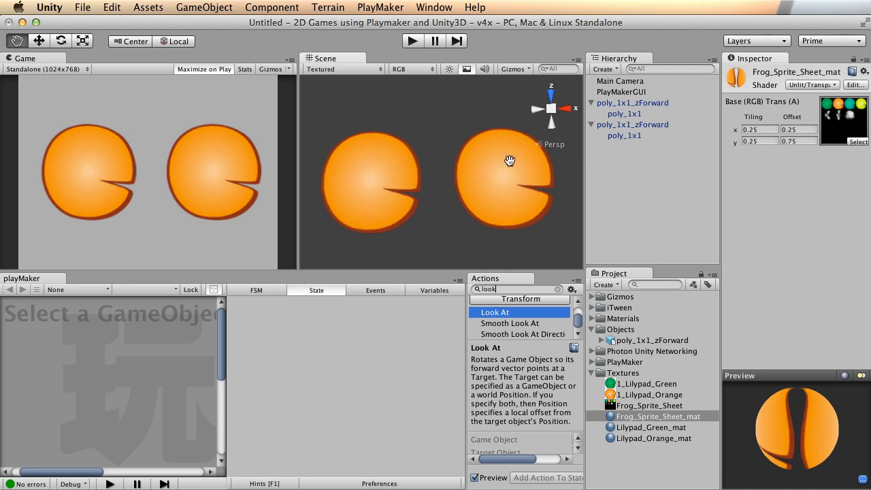
{"action": "left_click", "coordinate": [801, 131]}
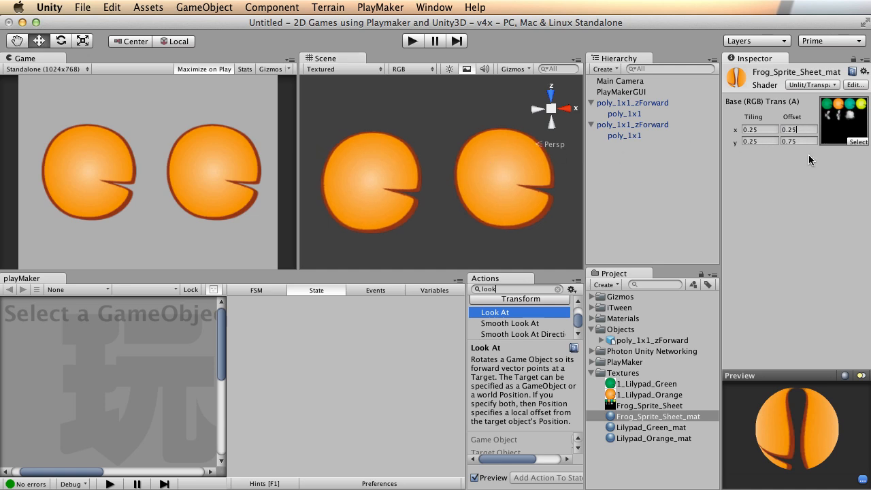
{"action": "type", "text": "0.5"}
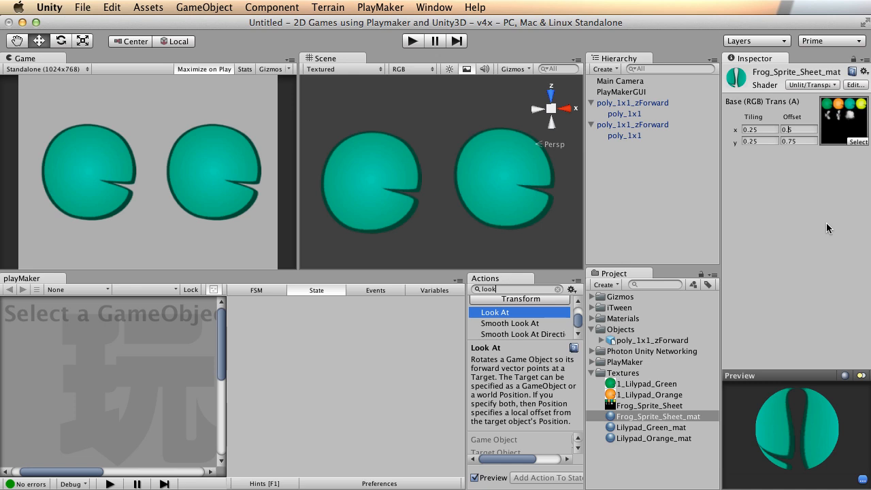
Toggle Offset x repeatedly between 0.25 and 0.5 to compare orange and teal lilypads.
{"action": "type", "text": "2"}
{"action": "key", "text": "BackSpace"}
{"action": "type", "text": "2"}
{"action": "key", "text": "BackSpace"}
{"action": "type", "text": "2"}
{"action": "key", "text": "BackSpace"}
{"action": "type", "text": "2"}
{"action": "key", "text": "BackSpace"}
{"action": "type", "text": "2"}
{"action": "key", "text": "BackSpace"}
{"action": "type", "text": "2"}
{"action": "key", "text": "BackSpace"}
{"action": "type", "text": "2"}
{"action": "key", "text": "BackSpace"}
{"action": "type", "text": "2"}
{"action": "key", "text": "BackSpace"}
{"action": "type", "text": "2"}
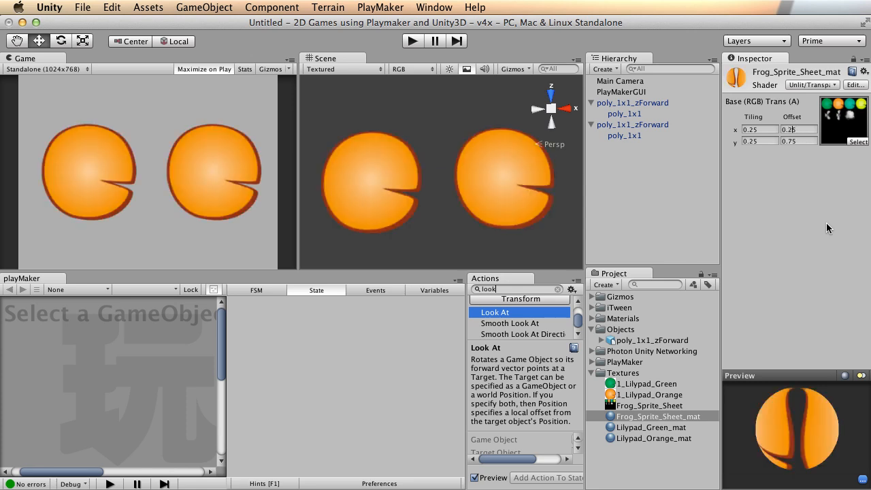
{"action": "key", "text": "BackSpace"}
{"action": "type", "text": "2"}
{"action": "key", "text": "BackSpace"}
{"action": "type", "text": "2"}
{"action": "key", "text": "BackSpace"}
{"action": "type", "text": "2"}
{"action": "key", "text": "BackSpace"}
{"action": "type", "text": "2"}
{"action": "key", "text": "BackSpace"}
{"action": "type", "text": "2"}
{"action": "key", "text": "BackSpace"}
{"action": "type", "text": "2"}
{"action": "key", "text": "BackSpace"}
{"action": "type", "text": "2"}
{"action": "key", "text": "BackSpace"}
{"action": "type", "text": "2"}
{"action": "key", "text": "BackSpace"}
Leave Offset x at 0.25, then in Silo choose a new texture for the plane's material.
{"action": "type", "text": "2"}
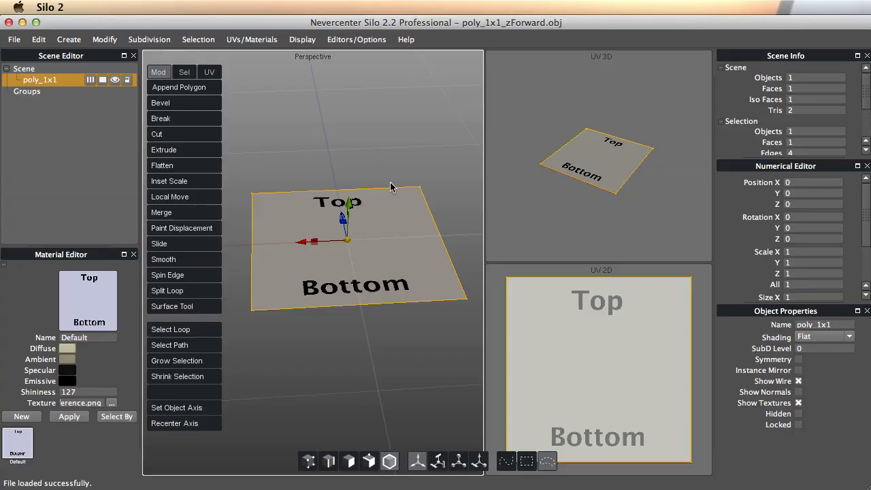
{"action": "middle_click_drag", "start_coordinate": [418, 249], "coordinate": [412, 280]}
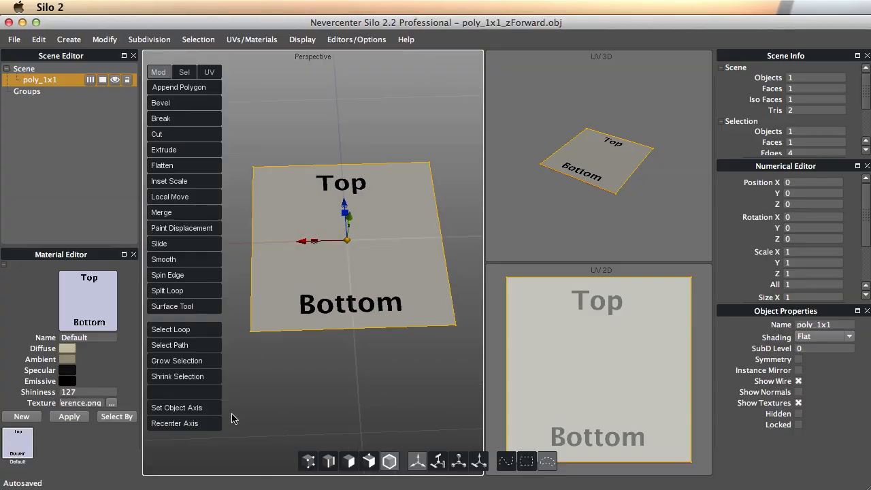
{"action": "left_click", "coordinate": [112, 403]}
Browse the file chooser to the Desktop folder.
{"action": "left_click_drag", "start_coordinate": [782, 189], "coordinate": [430, 175]}
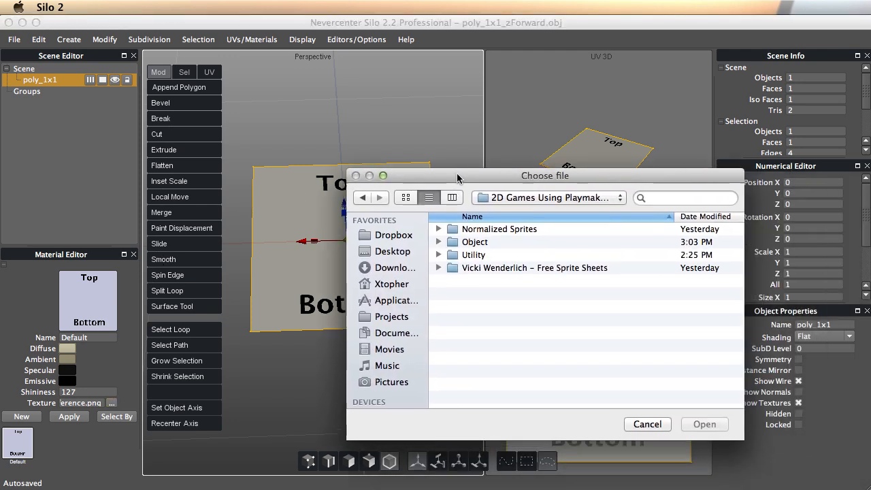
{"action": "left_click", "coordinate": [481, 197]}
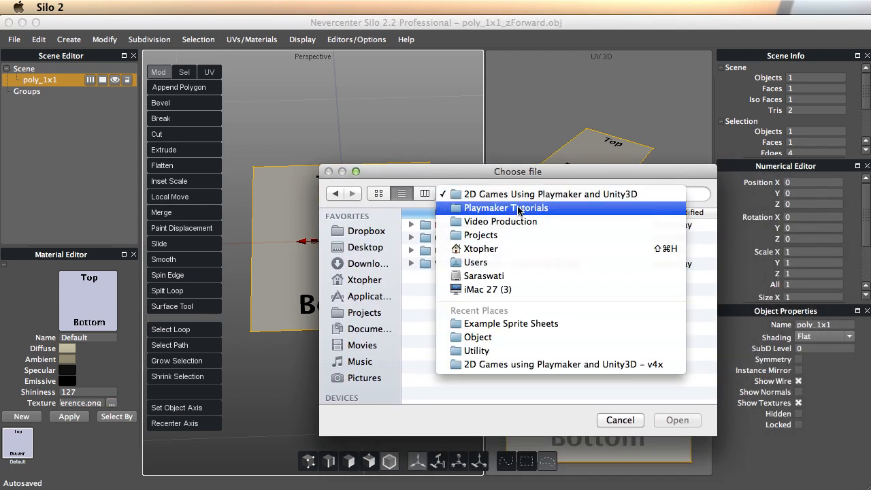
{"action": "left_click", "coordinate": [517, 208]}
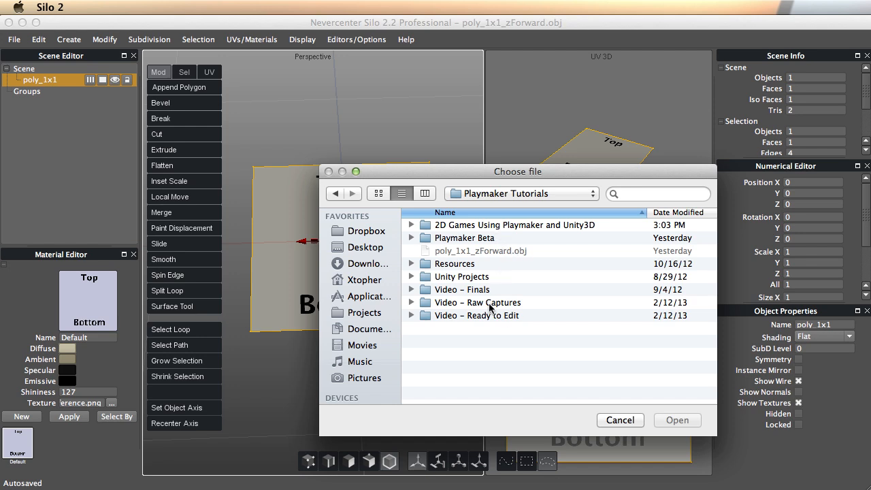
{"action": "left_click", "coordinate": [378, 249]}
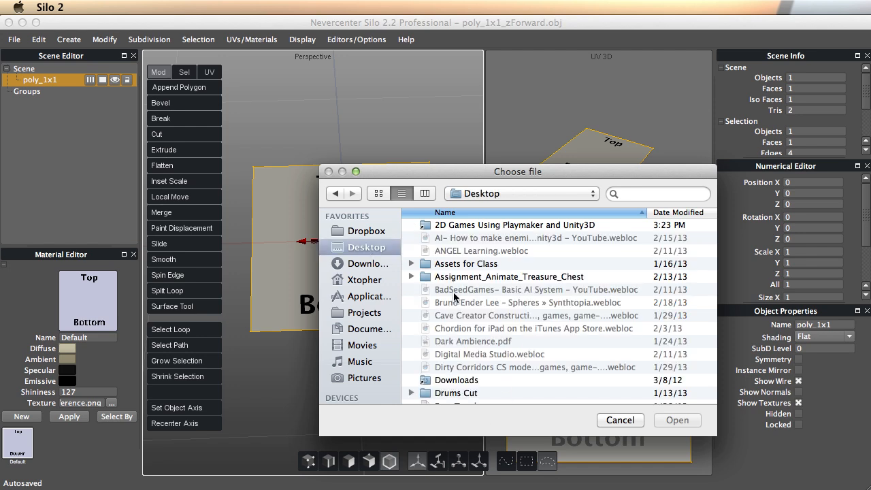
{"action": "scroll", "coordinate": [534, 316], "scroll_direction": "down", "scroll_amount": 3}
{"action": "scroll", "coordinate": [547, 319], "scroll_direction": "up", "scroll_amount": 3}
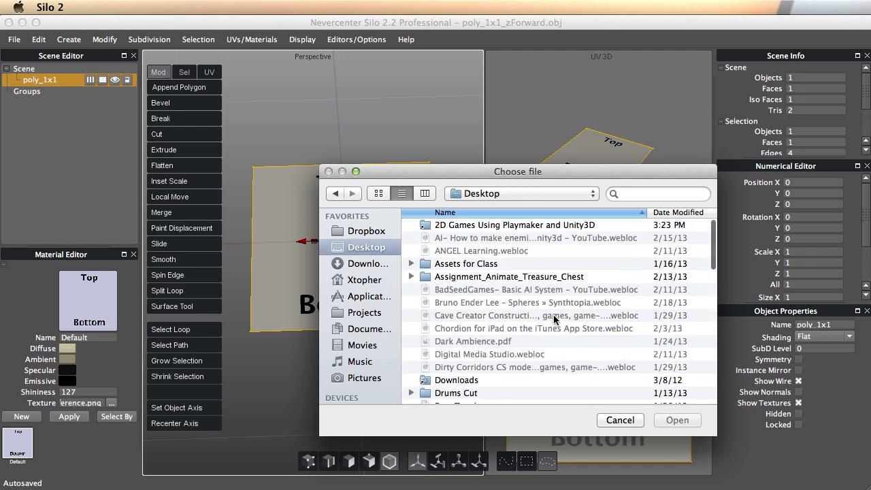
{"action": "scroll", "coordinate": [557, 300], "scroll_direction": "down", "scroll_amount": 10}
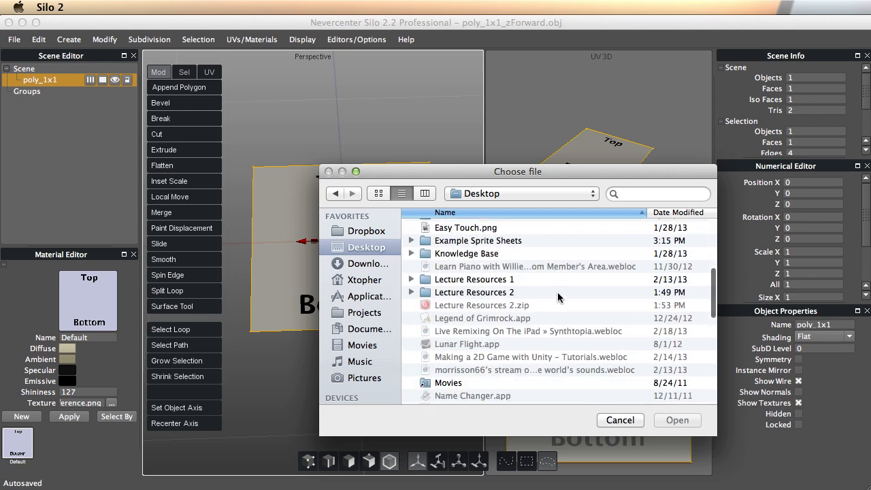
Load Tower Test Sheet.png from Example Sprite Sheets as the plane's texture.
{"action": "double_click", "coordinate": [500, 241]}
{"action": "left_click", "coordinate": [478, 227]}
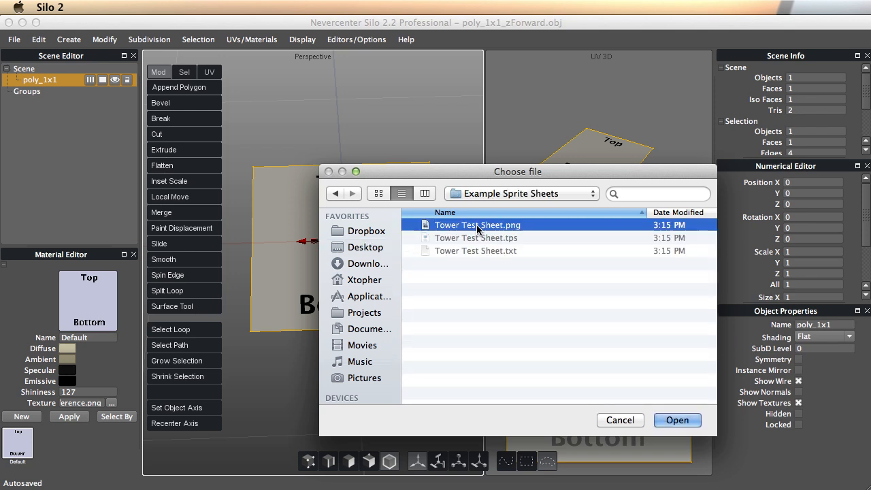
{"action": "left_click", "coordinate": [677, 419]}
{"action": "mouse_move", "coordinate": [346, 221]}
{"action": "left_mouse_down", "text": "alt"}
{"action": "mouse_move", "coordinate": [343, 261]}
{"action": "mouse_move", "coordinate": [349, 234]}
{"action": "mouse_move", "coordinate": [328, 251]}
{"action": "mouse_move", "coordinate": [338, 229]}
{"action": "left_mouse_up", "text": "alt"}
{"action": "scroll", "coordinate": [286, 259], "scroll_direction": "up", "scroll_amount": 5}
{"action": "scroll", "coordinate": [341, 247], "scroll_direction": "down", "scroll_amount": 5}
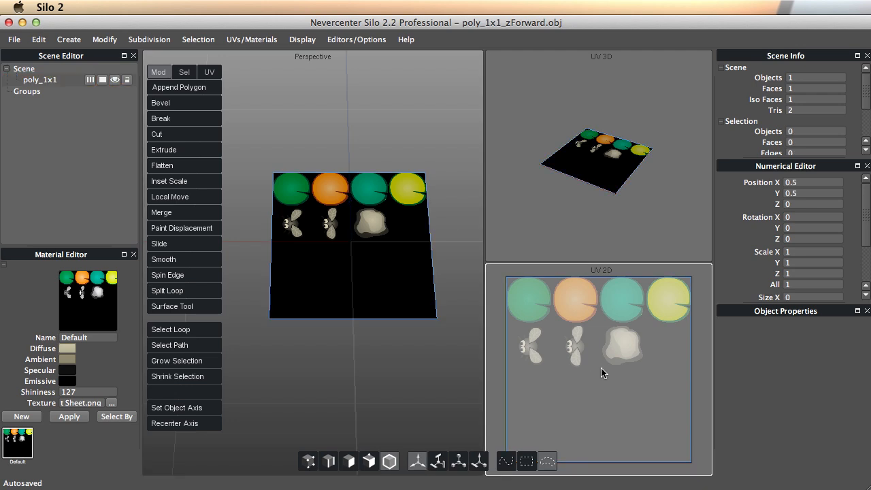
Switch the UV view to face selection and select the plane's UV face for scaling.
{"action": "right_click", "coordinate": [601, 372]}
{"action": "mouse_move", "coordinate": [736, 381]}
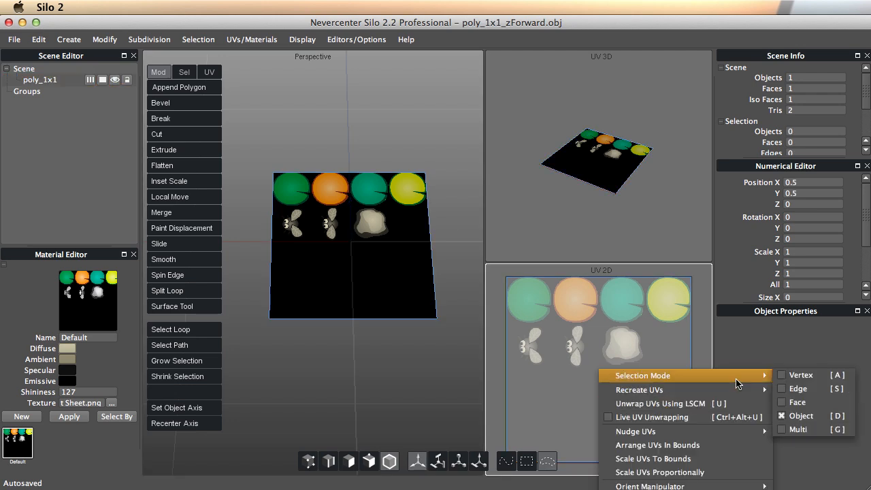
{"action": "left_click", "coordinate": [795, 402]}
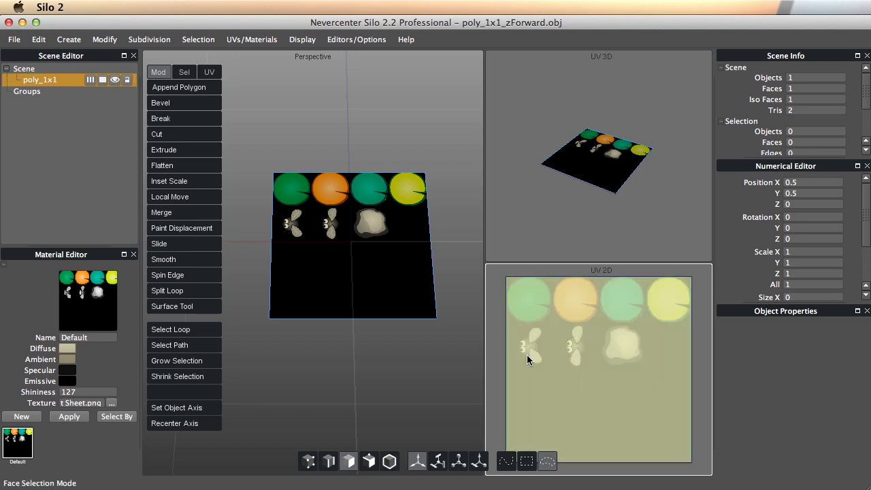
{"action": "left_click", "coordinate": [595, 354]}
{"action": "key", "text": "r"}
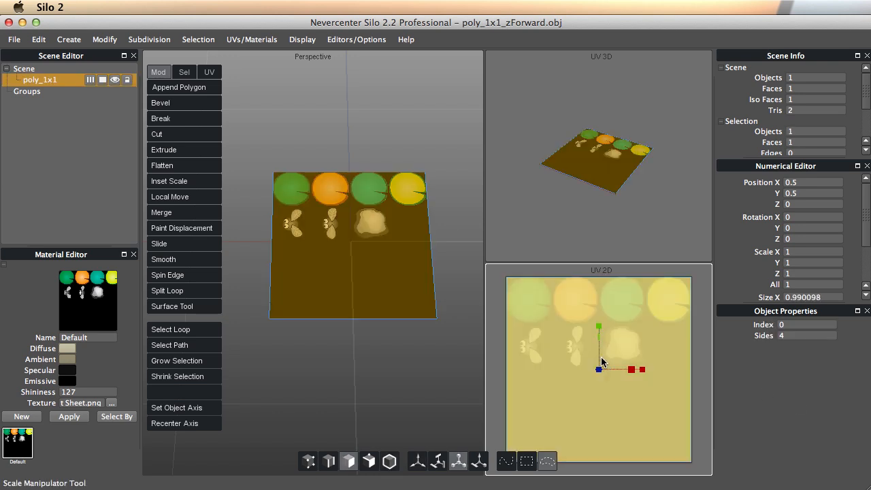
{"action": "left_click_drag", "start_coordinate": [601, 368], "coordinate": [441, 371]}
{"action": "key", "text": "super+z"}
Set the UV face's Size X and Size Y to 0.25 in the Numerical Editor.
{"action": "left_click", "coordinate": [798, 297]}
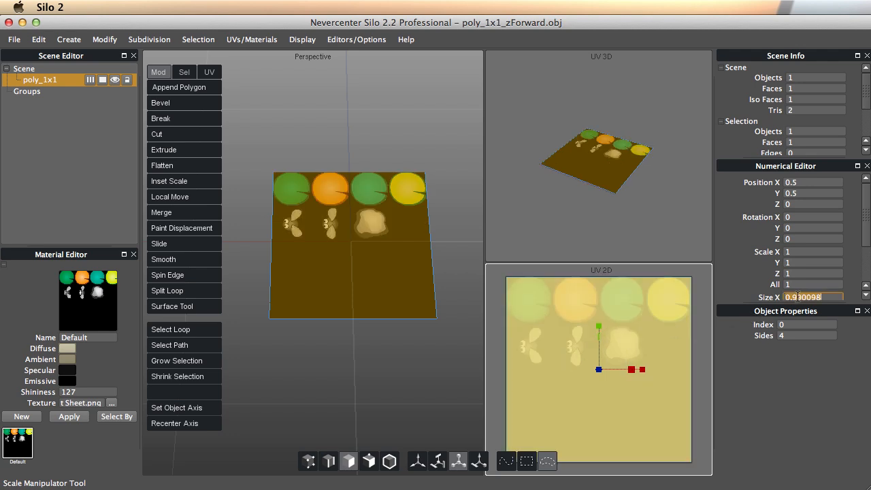
{"action": "type", "text": ".25"}
{"action": "key", "text": "Return"}
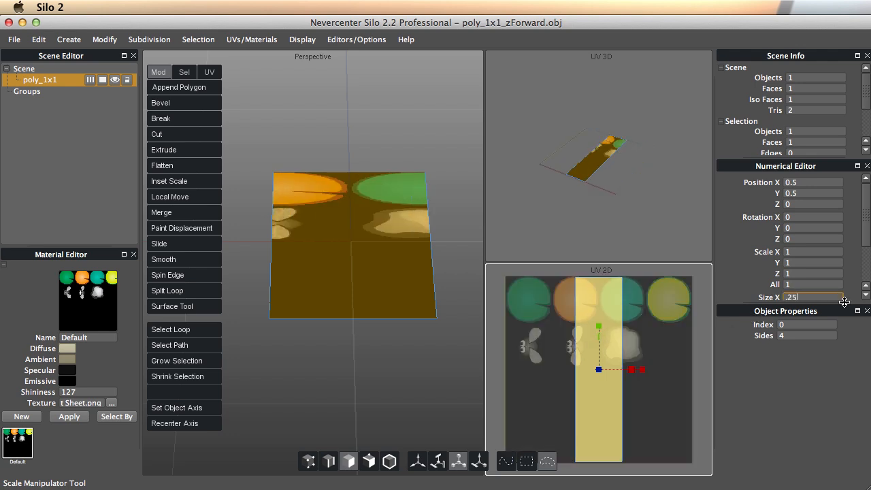
{"action": "scroll", "coordinate": [860, 253], "scroll_direction": "down", "scroll_amount": 3}
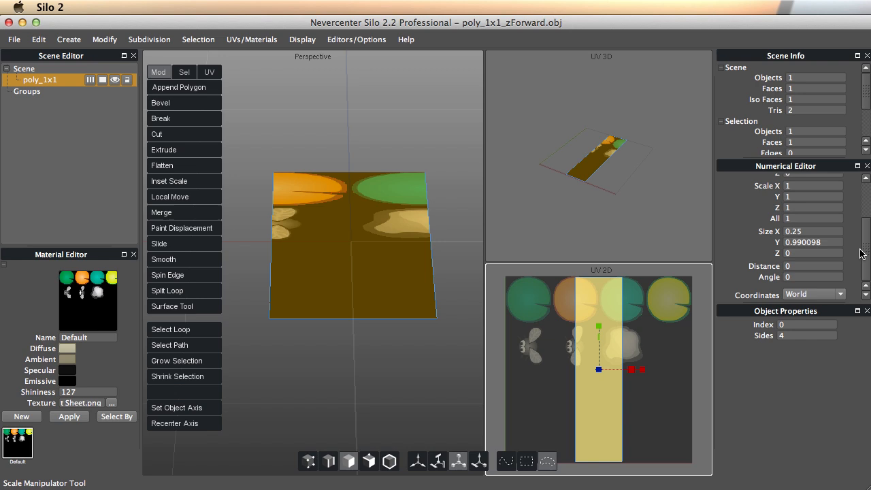
{"action": "left_click", "coordinate": [803, 244]}
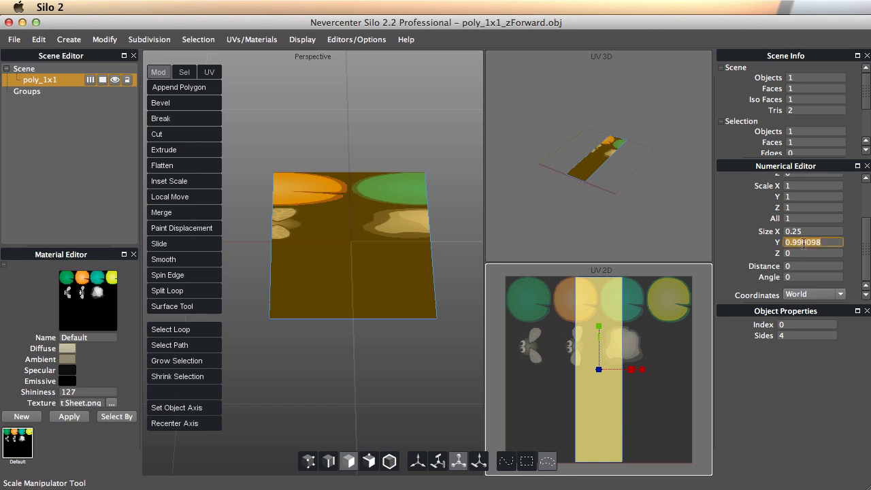
{"action": "type", "text": ".25"}
{"action": "key", "text": "Return"}
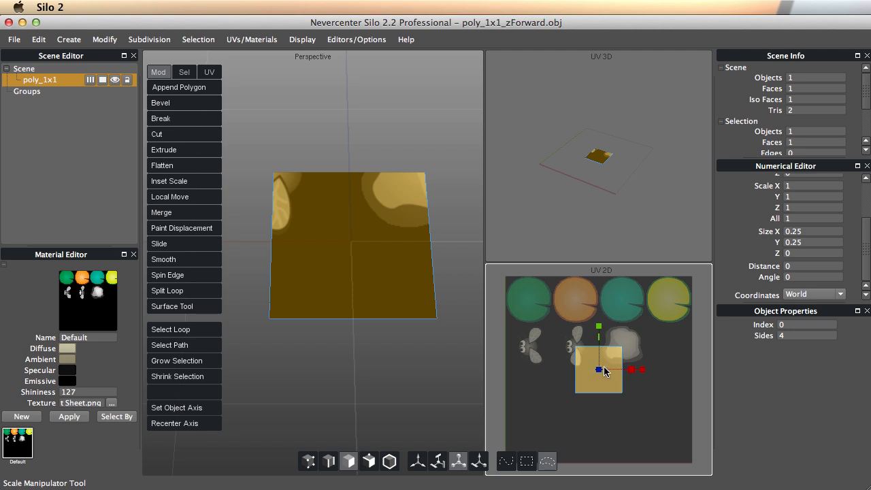
Move the UV face up to the lilypad row and left toward the orange lilypad.
{"action": "key", "text": "w"}
{"action": "left_click_drag", "start_coordinate": [599, 370], "coordinate": [609, 267]}
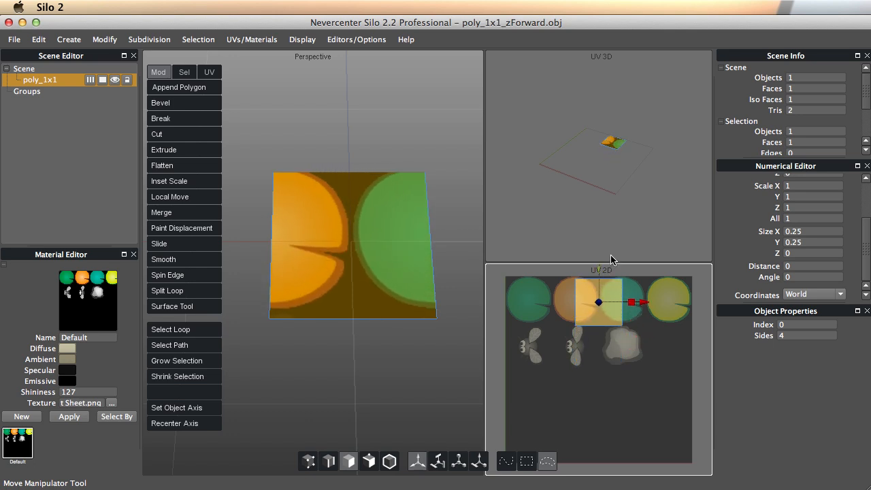
{"action": "scroll", "coordinate": [671, 330], "scroll_direction": "up", "scroll_amount": 4}
{"action": "key", "text": "space"}
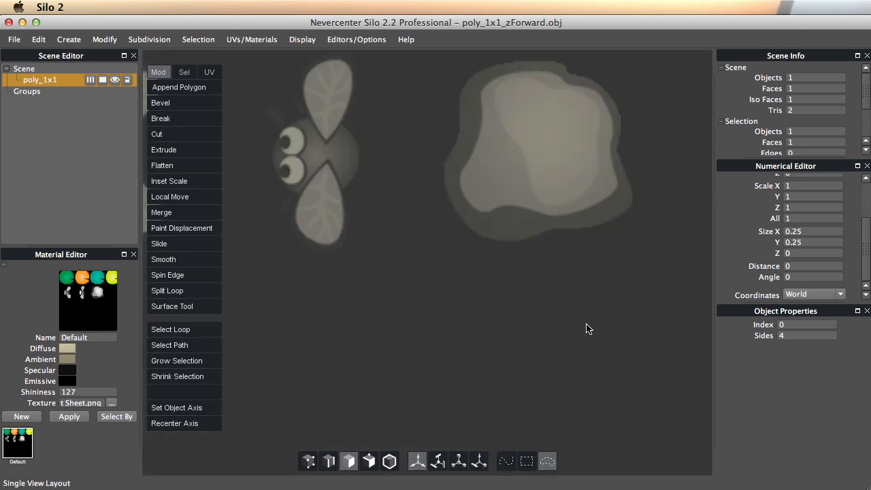
{"action": "middle_click_drag", "start_coordinate": [505, 123], "coordinate": [595, 452], "text": "alt"}
{"action": "middle_click_drag", "start_coordinate": [547, 229], "coordinate": [601, 273], "text": "alt"}
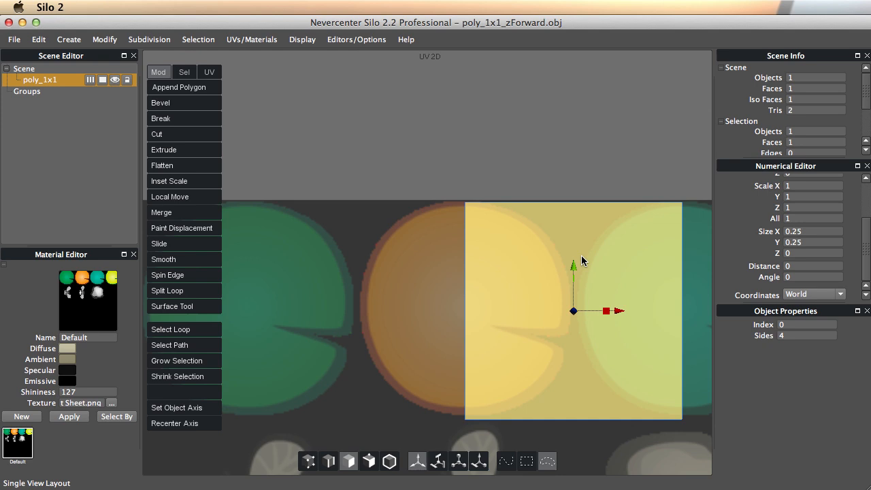
{"action": "left_click_drag", "start_coordinate": [572, 263], "coordinate": [571, 259]}
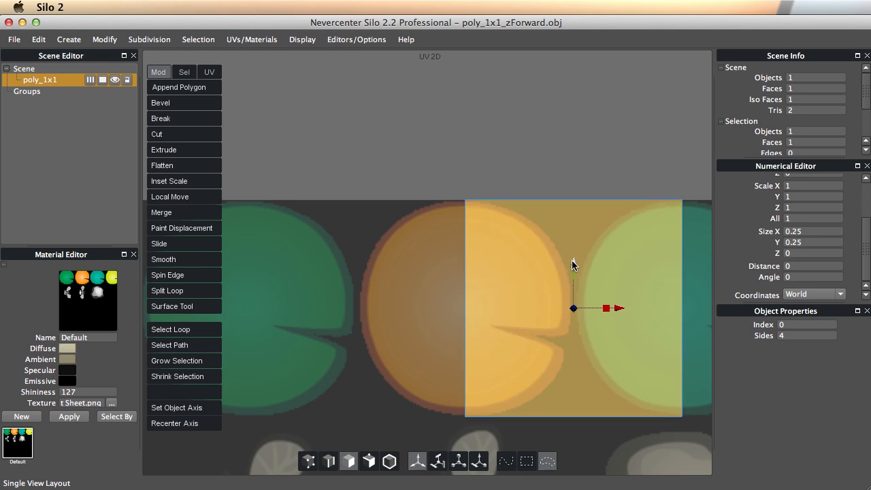
{"action": "left_click_drag", "start_coordinate": [621, 308], "coordinate": [513, 316]}
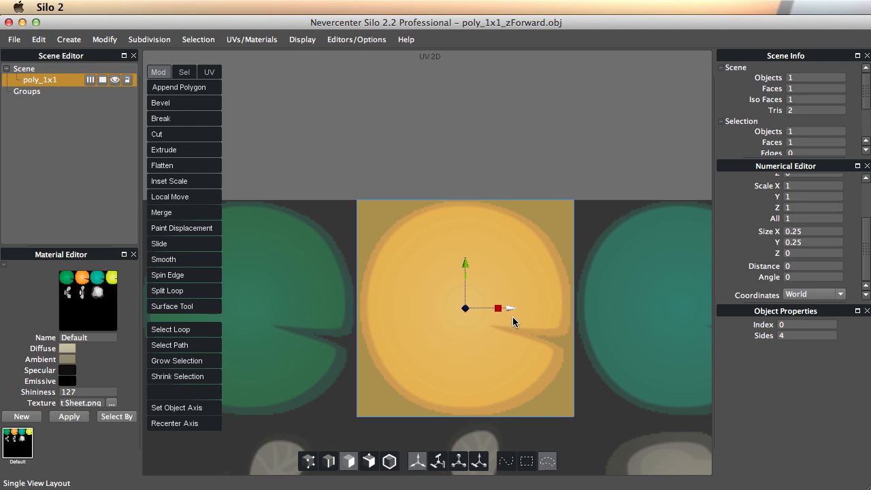
Fine-tune the UV face onto the orange lilypad cell in the multi-view layout.
{"action": "key", "text": "space"}
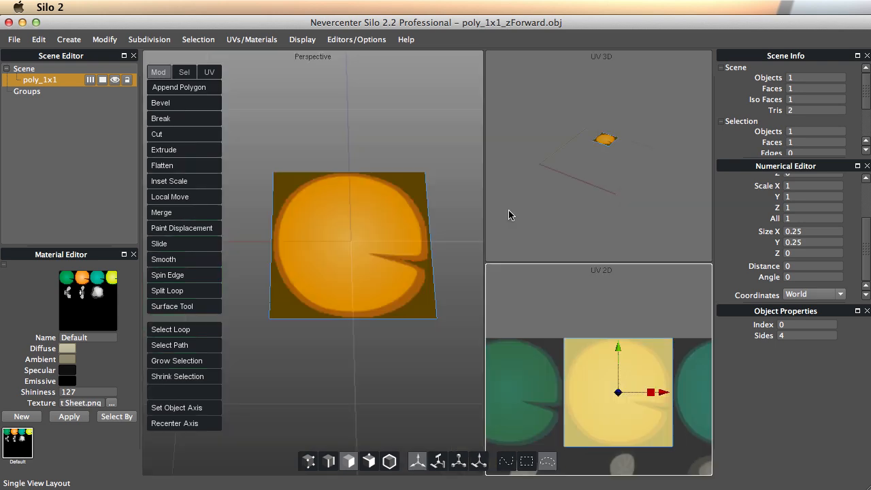
{"action": "mouse_move", "coordinate": [664, 393]}
{"action": "left_mouse_down"}
{"action": "mouse_move", "coordinate": [556, 392]}
{"action": "mouse_move", "coordinate": [741, 404]}
{"action": "mouse_move", "coordinate": [665, 396]}
{"action": "left_mouse_up"}
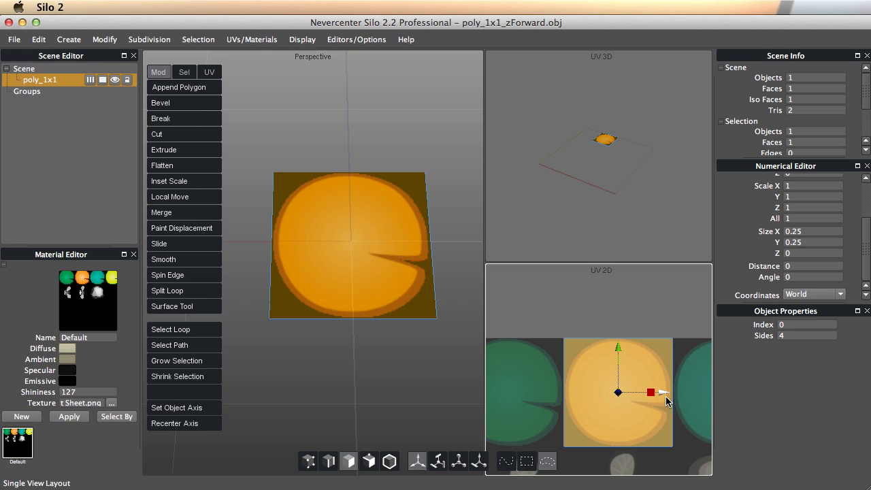
{"action": "right_click_drag", "start_coordinate": [574, 379], "coordinate": [612, 394], "text": "alt"}
{"action": "middle_click_drag", "start_coordinate": [611, 394], "coordinate": [581, 347], "text": "alt"}
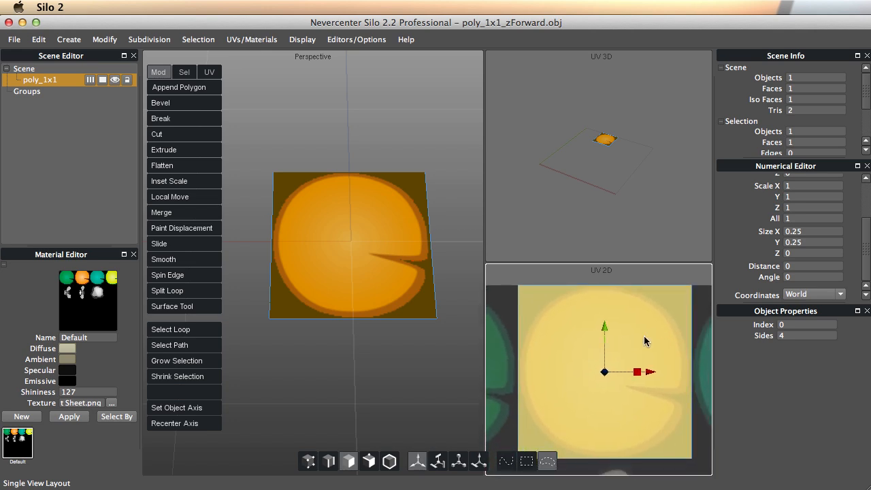
{"action": "right_click_drag", "start_coordinate": [644, 335], "coordinate": [616, 354], "text": "alt"}
{"action": "middle_click_drag", "start_coordinate": [608, 363], "coordinate": [608, 349], "text": "alt"}
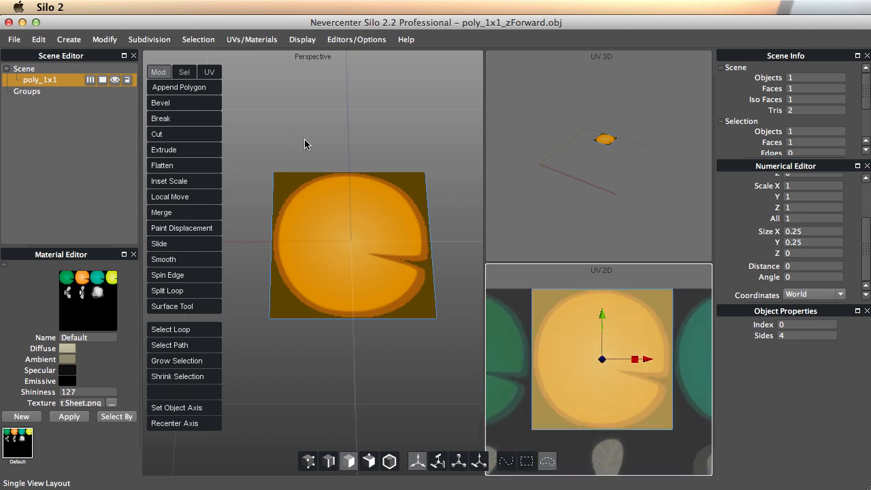
Rename the plane object and start exporting only the selected object.
{"action": "double_click", "coordinate": [36, 81]}
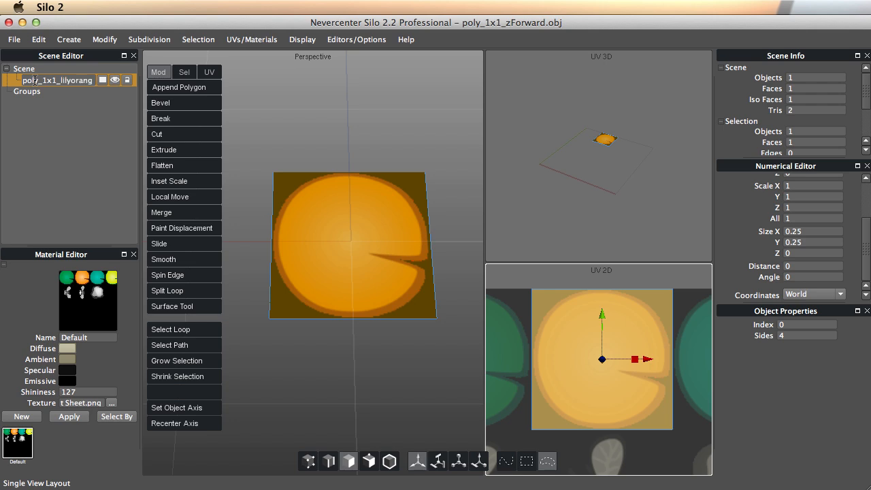
{"action": "key", "text": "Return"}
{"action": "left_click", "coordinate": [13, 39]}
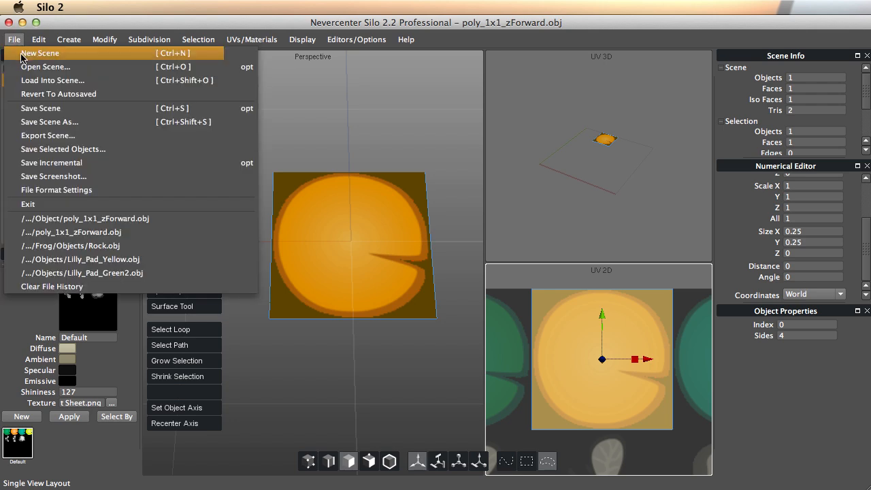
{"action": "left_click", "coordinate": [51, 146]}
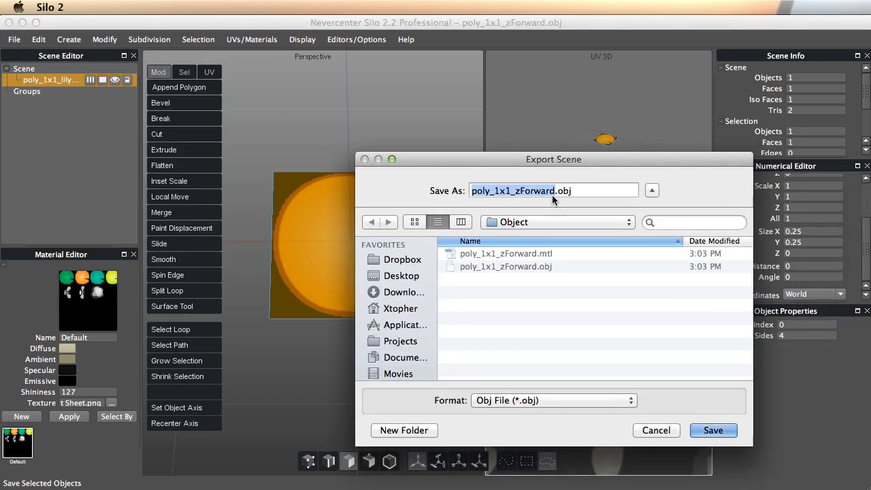
{"action": "left_click", "coordinate": [553, 193]}
{"action": "key", "text": "BackSpace"}
{"action": "key", "text": "BackSpace"}
{"action": "key", "text": "BackSpace"}
{"action": "key", "text": "BackSpace"}
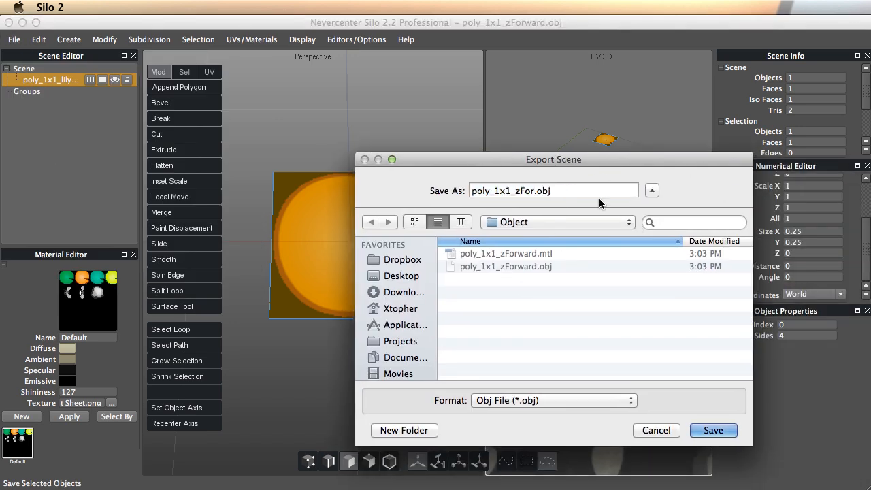
Save the export into the project's Object folder as poly_1x1_lilyorange.obj.
{"action": "left_click", "coordinate": [596, 225]}
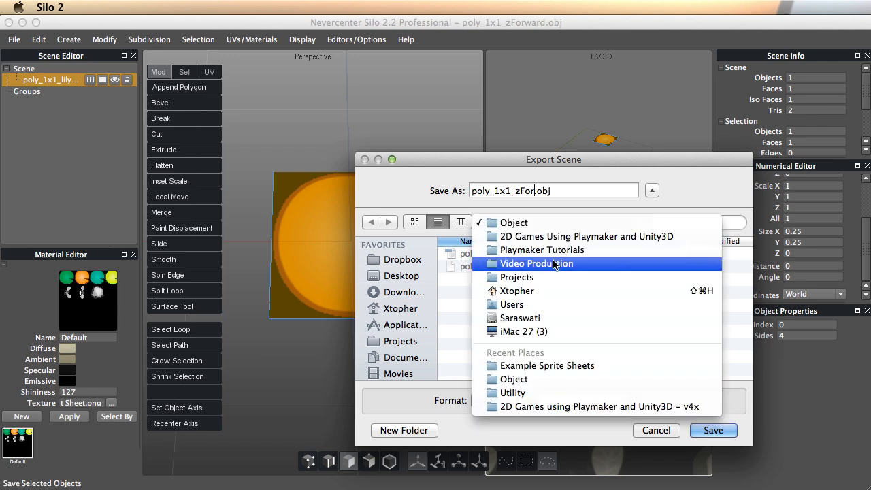
{"action": "left_click", "coordinate": [543, 235]}
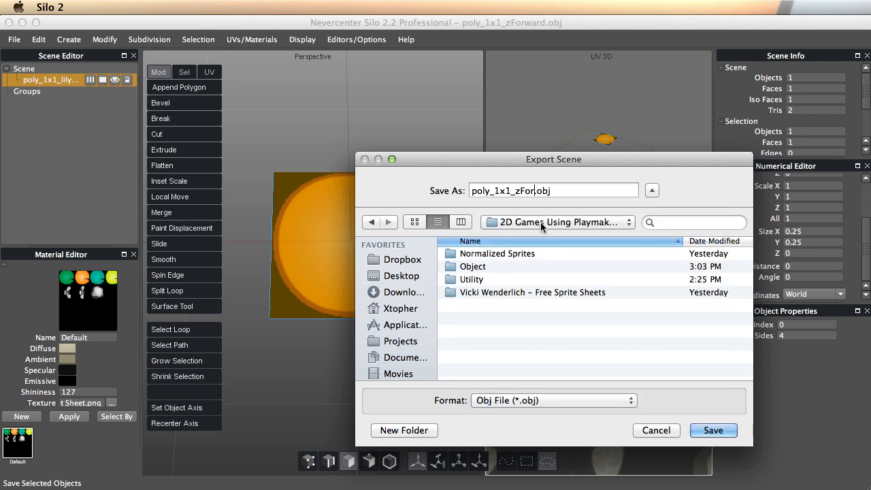
{"action": "double_click", "coordinate": [479, 266]}
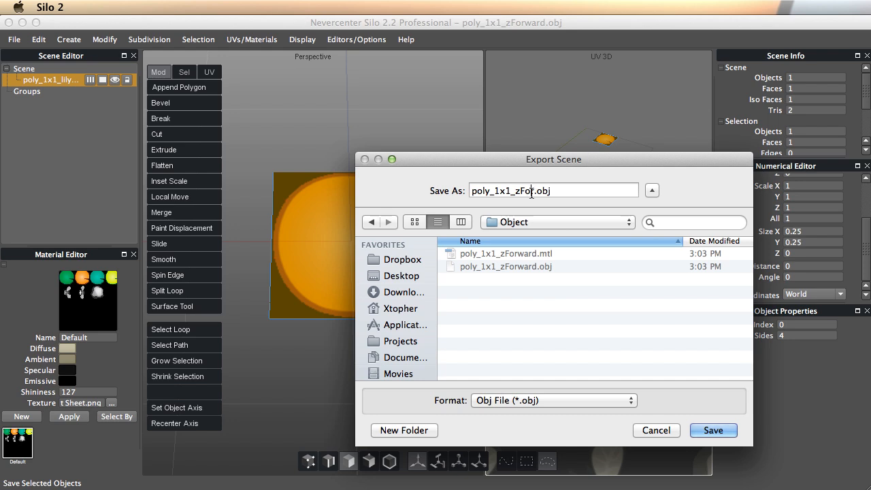
{"action": "key", "text": "BackSpace"}
{"action": "key", "text": "BackSpace"}
{"action": "key", "text": "BackSpace"}
{"action": "key", "text": "BackSpace"}
{"action": "type", "text": "lilyorange"}
{"action": "left_click", "coordinate": [714, 431]}
{"action": "key", "text": "super+Tab"}
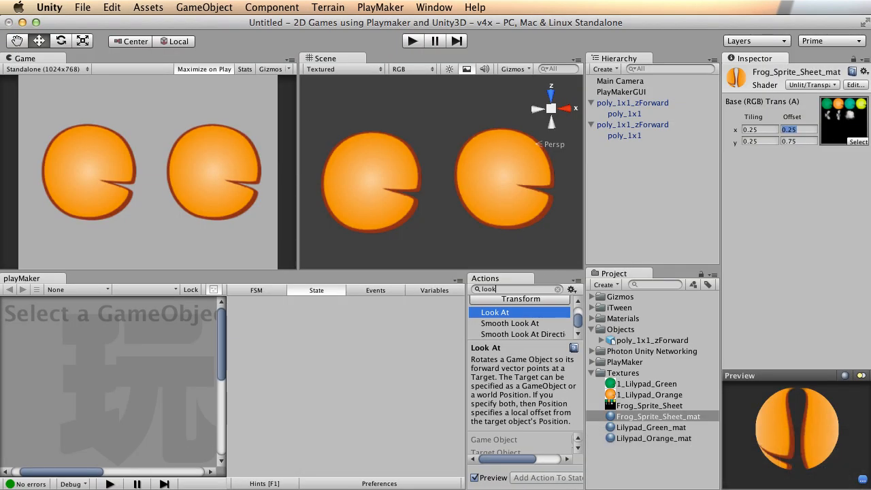
Drag poly_1x1_lilyorange.obj from Finder's Object folder into Unity's Objects folder.
{"action": "key", "text": "super+Tab"}
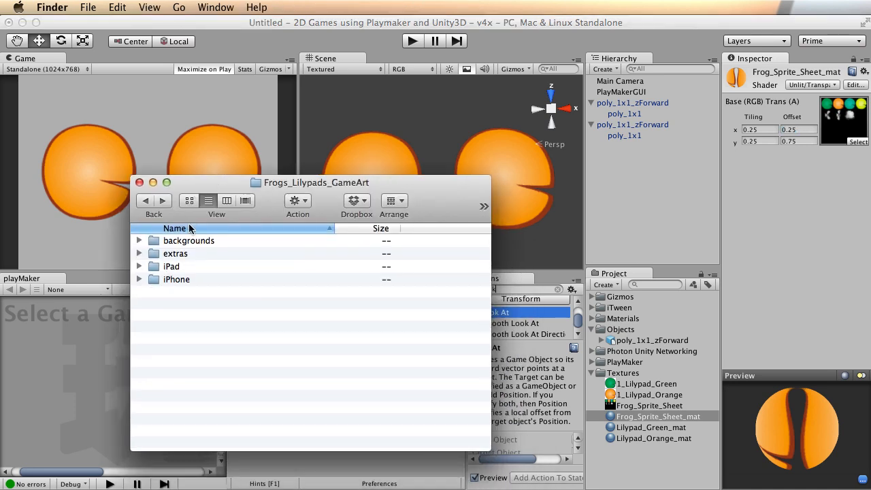
{"action": "left_click", "coordinate": [146, 201]}
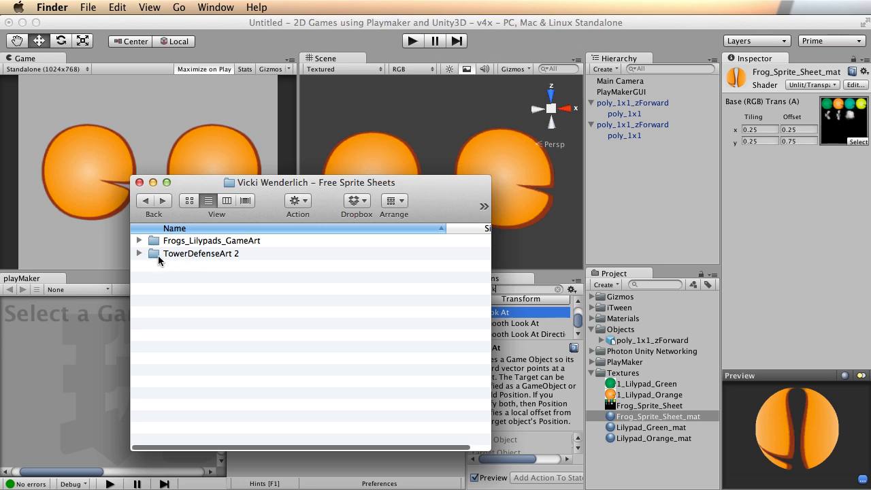
{"action": "left_click", "coordinate": [145, 201]}
{"action": "left_click", "coordinate": [173, 381]}
{"action": "double_click", "coordinate": [174, 382]}
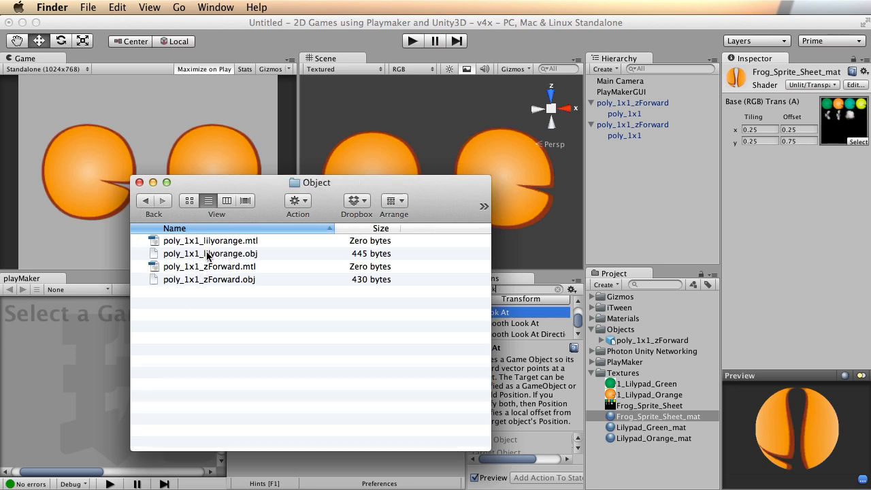
{"action": "left_click_drag", "start_coordinate": [210, 254], "coordinate": [680, 329]}
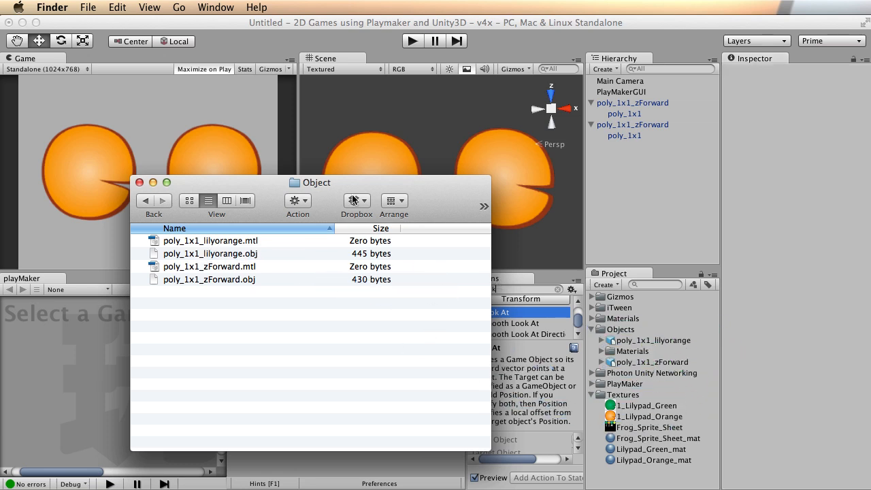
{"action": "double_click", "coordinate": [360, 187]}
{"action": "left_click", "coordinate": [635, 351]}
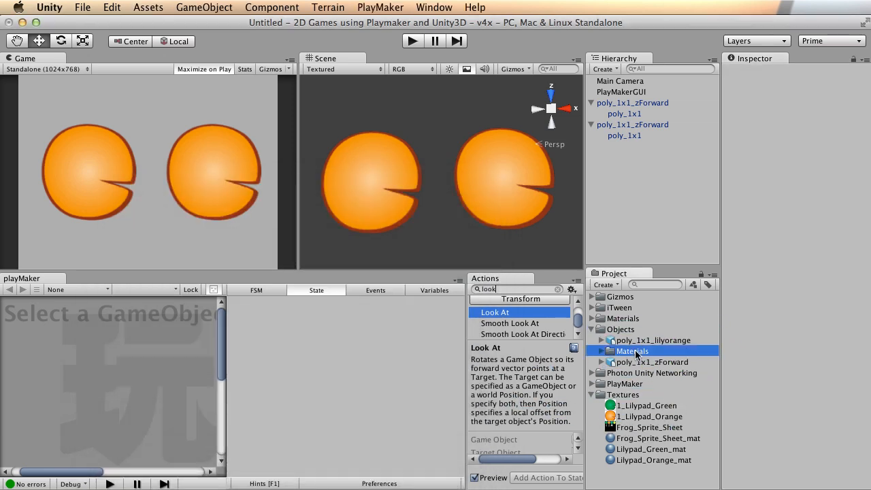
Delete the Materials folder created by the import.
{"action": "right_click", "coordinate": [622, 351]}
{"action": "left_click", "coordinate": [652, 395]}
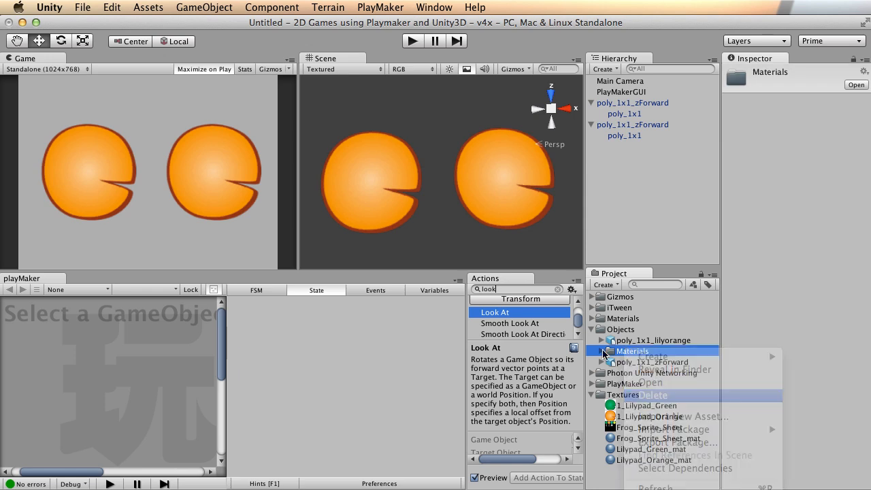
{"action": "key", "text": "Return"}
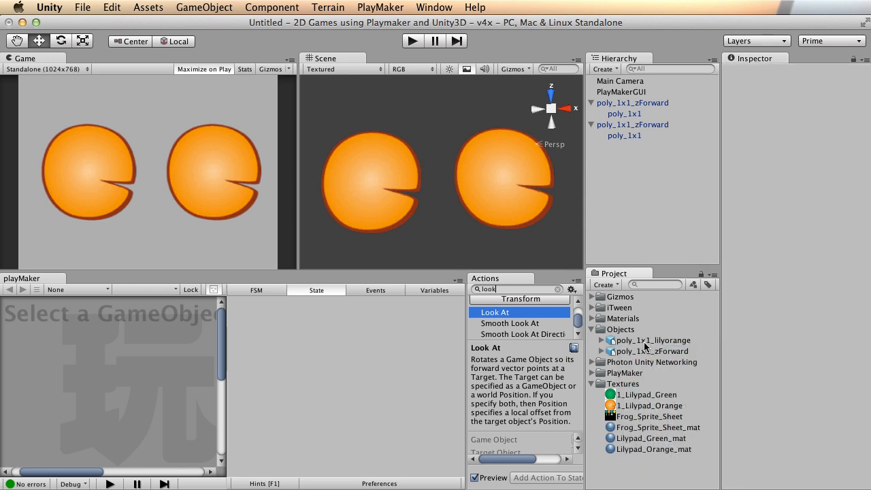
Place poly_1x1_lilyorange in the scene, raise it along Z, and select Frog_Sprite_Sheet_mat.
{"action": "left_click", "coordinate": [639, 341]}
{"action": "left_click", "coordinate": [642, 350]}
{"action": "left_click", "coordinate": [642, 341]}
{"action": "left_click_drag", "start_coordinate": [629, 340], "coordinate": [640, 218]}
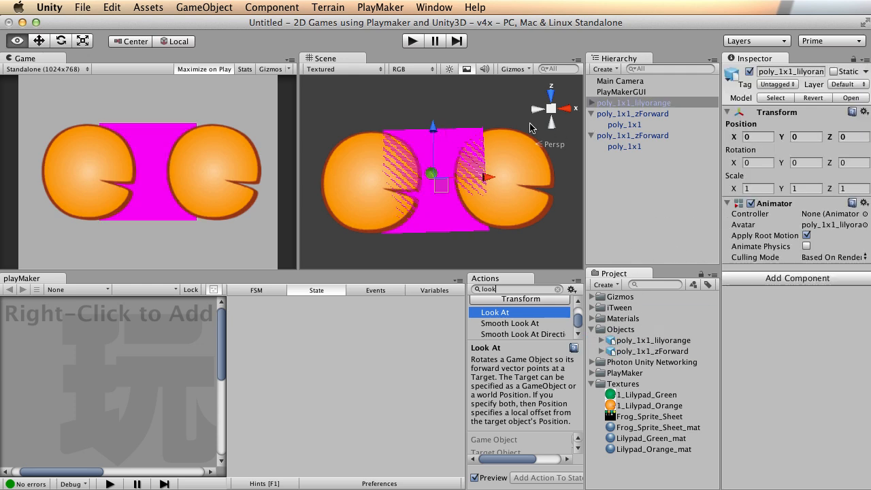
{"action": "right_click_drag", "start_coordinate": [533, 128], "coordinate": [456, 98], "text": "alt"}
{"action": "middle_click_drag", "start_coordinate": [454, 97], "coordinate": [459, 141], "text": "alt"}
{"action": "left_click_drag", "start_coordinate": [441, 159], "coordinate": [441, 57]}
{"action": "left_click", "coordinate": [592, 102]}
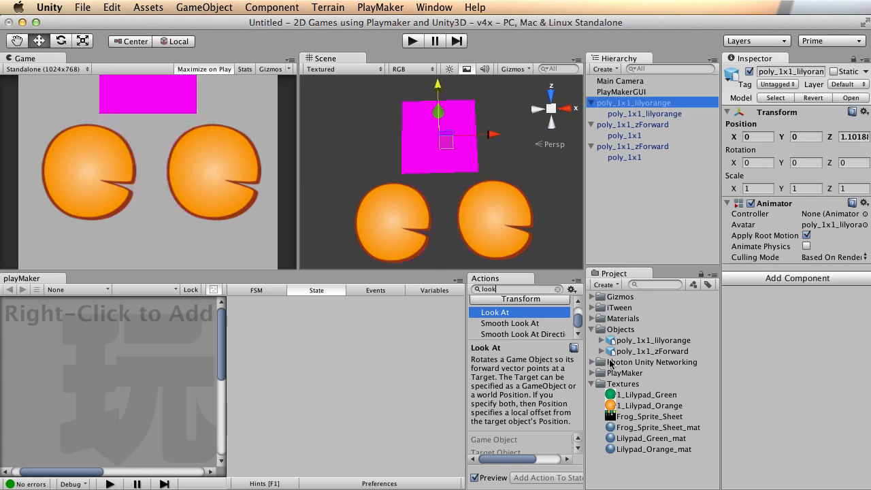
{"action": "left_click", "coordinate": [648, 427]}
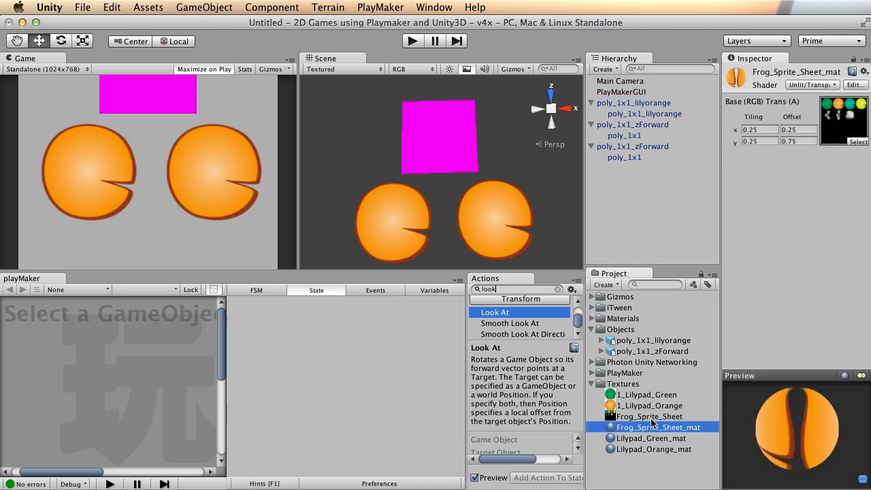
Reset Frog_Sprite_Sheet_mat to offset 0,0 and tiling 1,1 so the whole sprite sheet shows.
{"action": "left_click", "coordinate": [799, 130]}
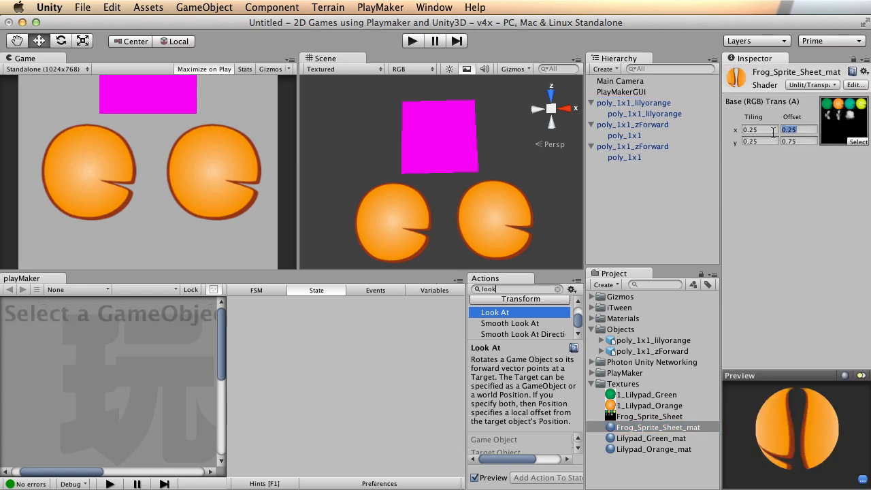
{"action": "type", "text": "0"}
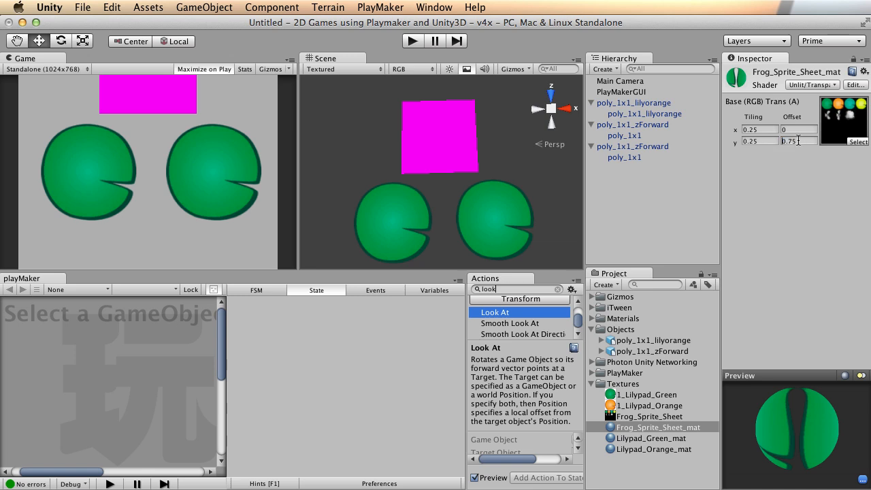
{"action": "type", "text": "0"}
{"action": "left_click_drag", "start_coordinate": [761, 129], "coordinate": [742, 144]}
{"action": "type", "text": "11"}
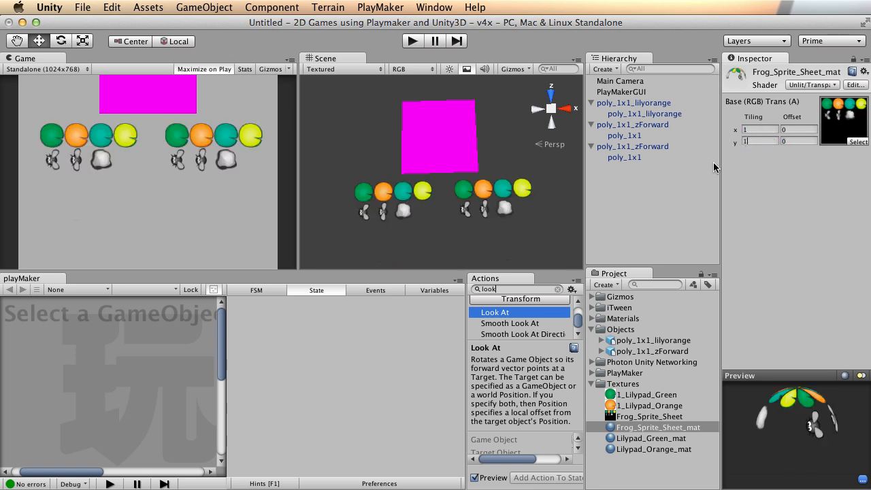
Apply Frog_Sprite_Sheet_mat to poly_1x1_lilyorange and frame the orange pad in the scene view.
{"action": "left_click_drag", "start_coordinate": [651, 431], "coordinate": [666, 115]}
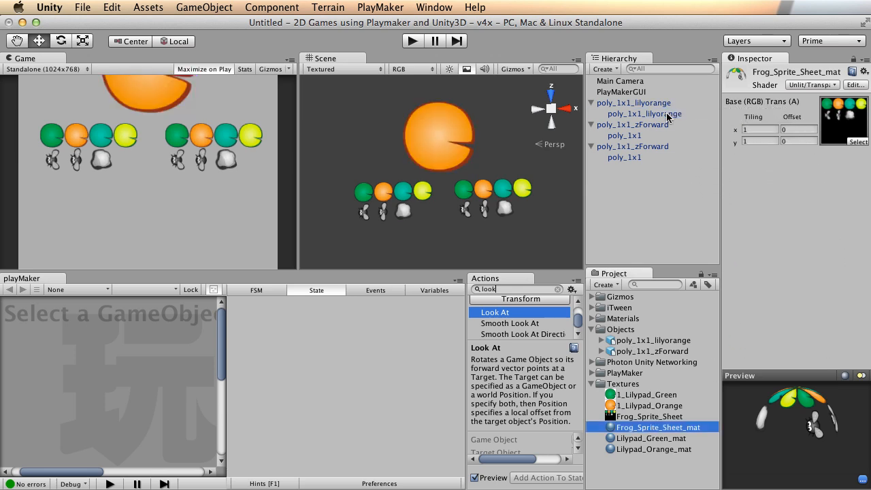
{"action": "scroll", "coordinate": [529, 152], "scroll_direction": "up", "scroll_amount": 2}
{"action": "right_click_drag", "start_coordinate": [530, 151], "coordinate": [398, 155], "text": "alt"}
{"action": "middle_click_drag", "start_coordinate": [461, 179], "coordinate": [453, 175], "text": "alt"}
{"action": "right_click_drag", "start_coordinate": [363, 179], "coordinate": [410, 173], "text": "alt"}
{"action": "middle_click_drag", "start_coordinate": [430, 139], "coordinate": [436, 144], "text": "alt"}
{"action": "key", "text": "super+Tab"}
{"action": "key", "text": "super+Tab"}
{"action": "key", "text": "super+Tab"}
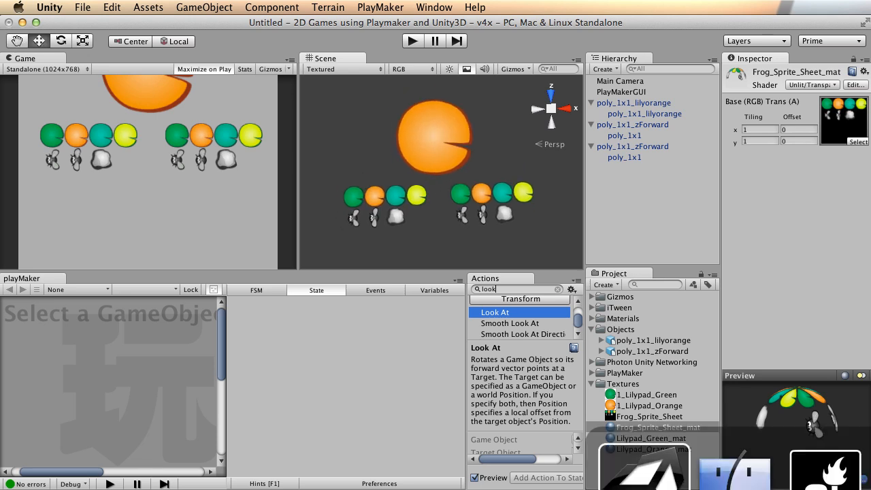
In Silo's UV view, move the quad's face UVs onto the yellow lilypad cell.
{"action": "key", "text": "super+shift+Tab"}
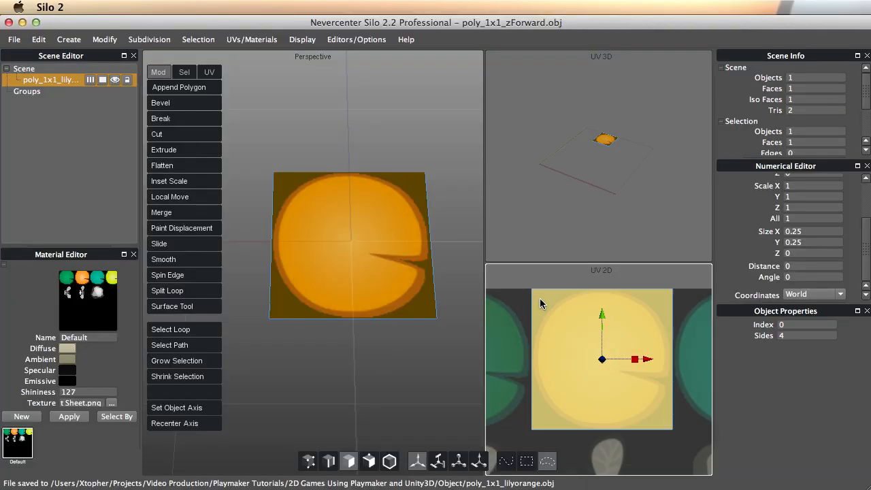
{"action": "right_click_drag", "start_coordinate": [615, 326], "coordinate": [550, 331], "text": "alt"}
{"action": "middle_click_drag", "start_coordinate": [562, 326], "coordinate": [591, 290], "text": "alt"}
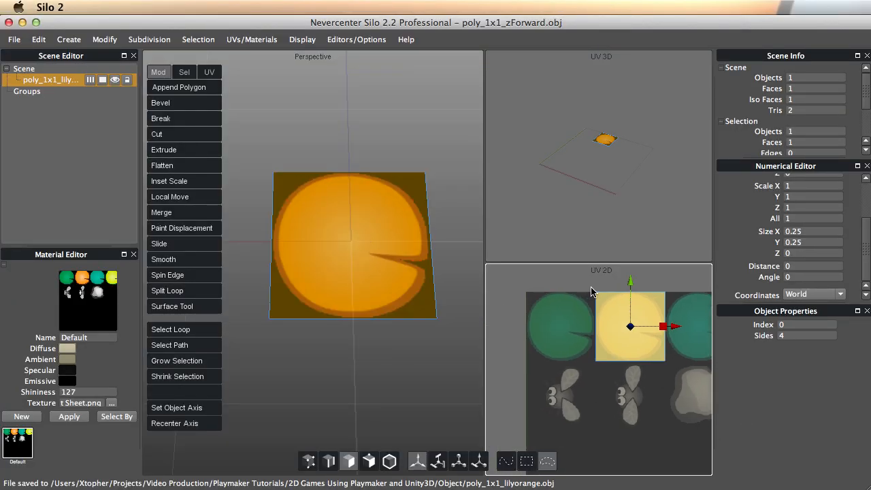
{"action": "right_click_drag", "start_coordinate": [538, 328], "coordinate": [615, 324], "text": "alt"}
{"action": "middle_click_drag", "start_coordinate": [577, 293], "coordinate": [451, 330], "text": "alt"}
{"action": "middle_click_drag", "start_coordinate": [641, 325], "coordinate": [610, 335], "text": "alt"}
{"action": "right_click_drag", "start_coordinate": [643, 331], "coordinate": [599, 331], "text": "alt"}
{"action": "middle_click_drag", "start_coordinate": [598, 336], "coordinate": [520, 351], "text": "alt"}
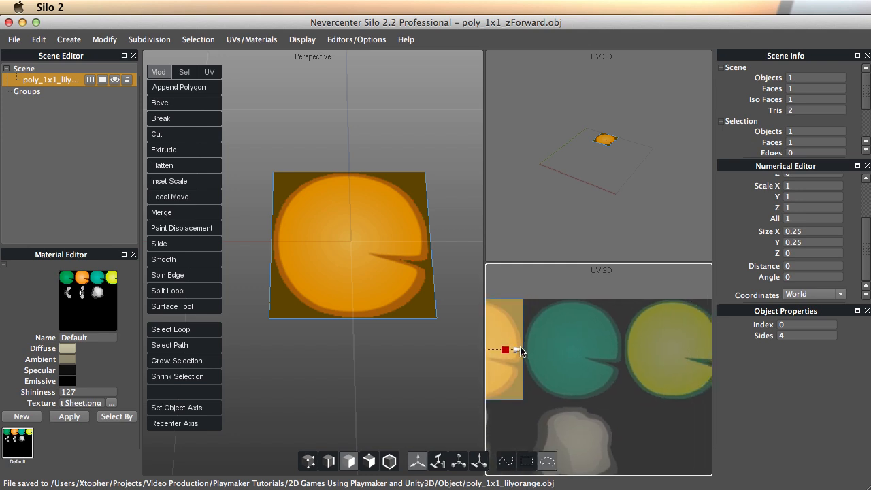
{"action": "left_click_drag", "start_coordinate": [517, 350], "coordinate": [640, 352]}
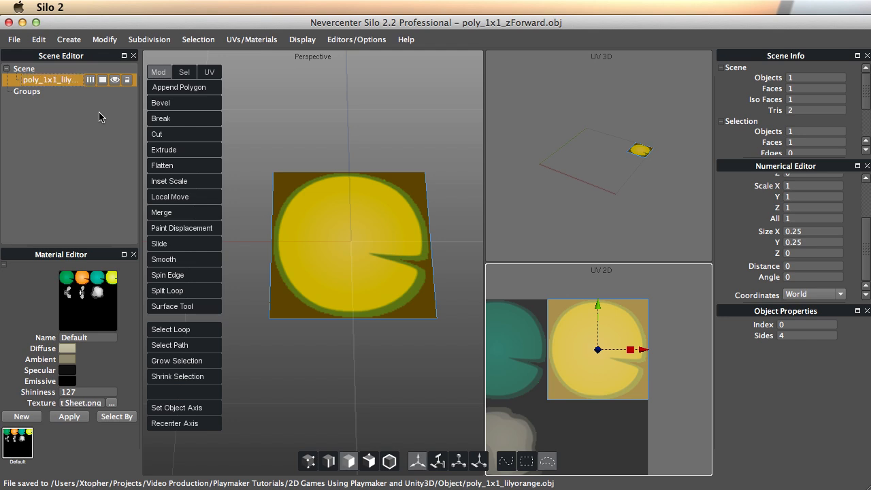
Export the selected quad as poly_1x1_lilyyellow.obj.
{"action": "left_click", "coordinate": [14, 40]}
{"action": "left_click", "coordinate": [61, 146]}
{"action": "left_click_drag", "start_coordinate": [765, 187], "coordinate": [336, 176]}
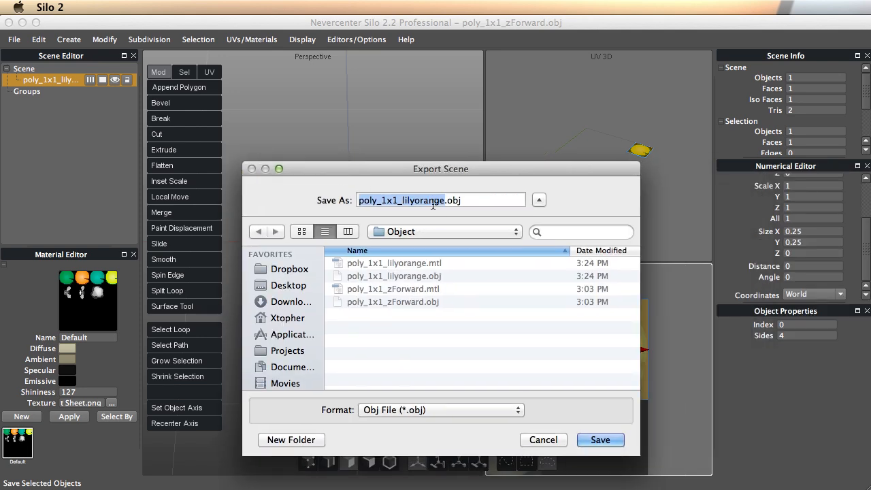
{"action": "key", "text": "Right"}
{"action": "key", "text": "shift+Left"}
{"action": "key", "text": "shift+Left"}
{"action": "key", "text": "shift+Left"}
{"action": "key", "text": "shift+Left"}
{"action": "key", "text": "shift+Left"}
{"action": "key", "text": "shift+Left"}
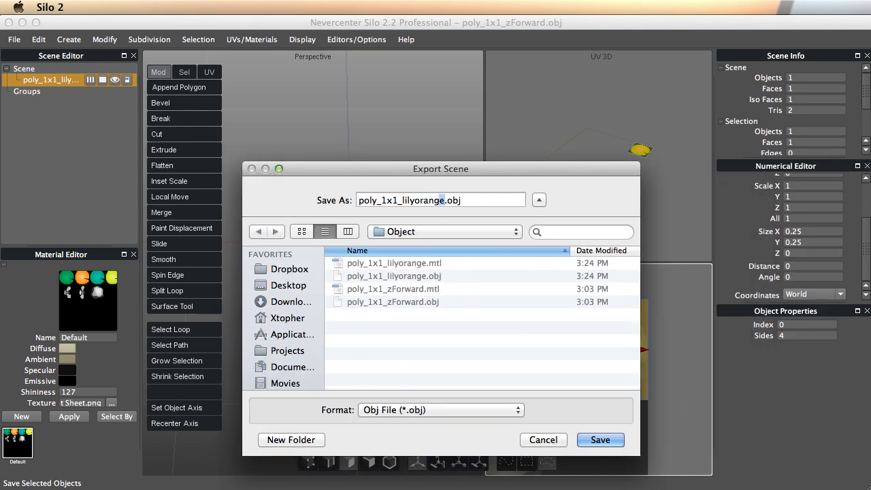
{"action": "type", "text": "yellow"}
{"action": "left_click", "coordinate": [586, 438]}
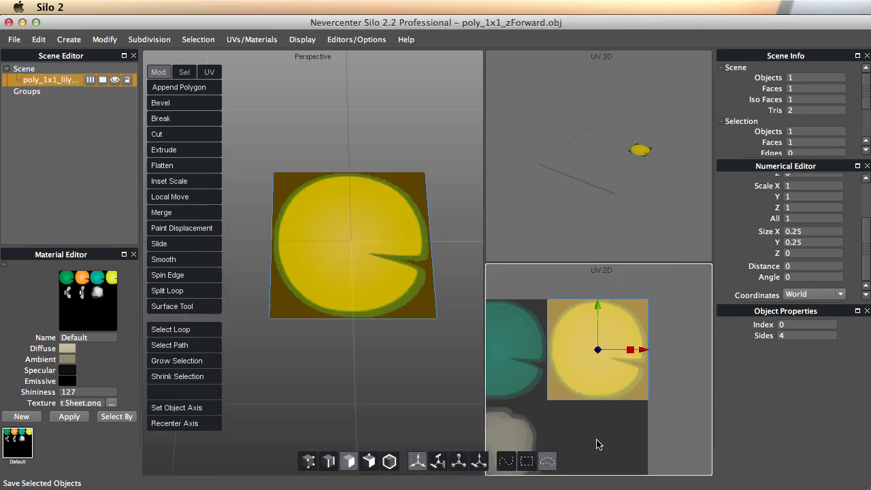
Import poly_1x1_lilyyellow.obj into Unity's Objects folder and add it to the scene.
{"action": "key", "text": "super+Tab"}
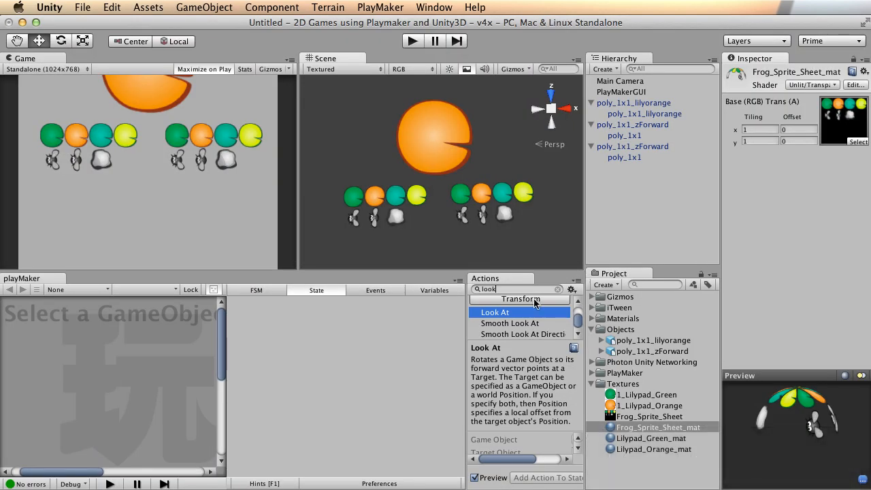
{"action": "key", "text": "super+Tab"}
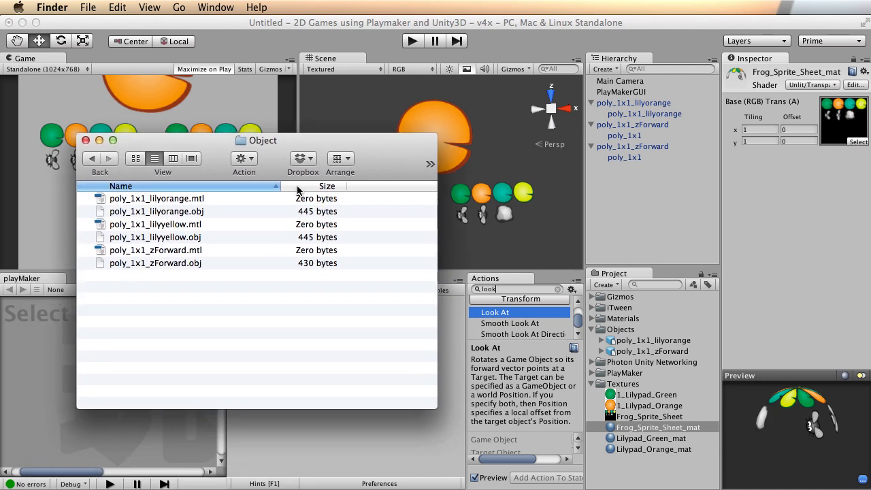
{"action": "left_click_drag", "start_coordinate": [166, 237], "coordinate": [663, 329]}
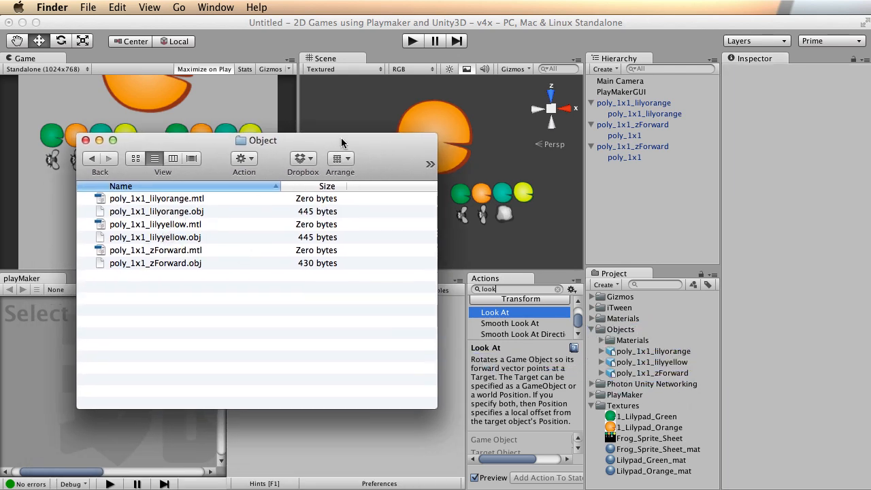
{"action": "key", "text": "super+w"}
{"action": "left_click_drag", "start_coordinate": [658, 364], "coordinate": [644, 196]}
Place the lilyyellow quad to the left of the orange lilypad quad, adjusting their spacing.
{"action": "left_click_drag", "start_coordinate": [476, 151], "coordinate": [459, 143], "text": "alt"}
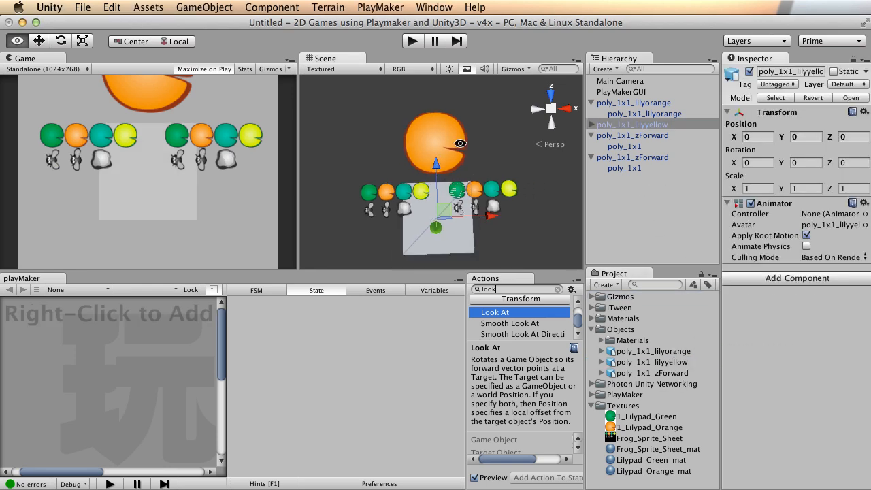
{"action": "middle_click_drag", "start_coordinate": [460, 143], "coordinate": [494, 144], "text": "alt"}
{"action": "left_click_drag", "start_coordinate": [470, 166], "coordinate": [468, 95]}
{"action": "left_click_drag", "start_coordinate": [523, 143], "coordinate": [454, 142]}
{"action": "left_click", "coordinate": [484, 146]}
{"action": "left_click_drag", "start_coordinate": [516, 144], "coordinate": [562, 145]}
{"action": "left_click", "coordinate": [400, 154]}
{"action": "left_click_drag", "start_coordinate": [442, 151], "coordinate": [468, 150]}
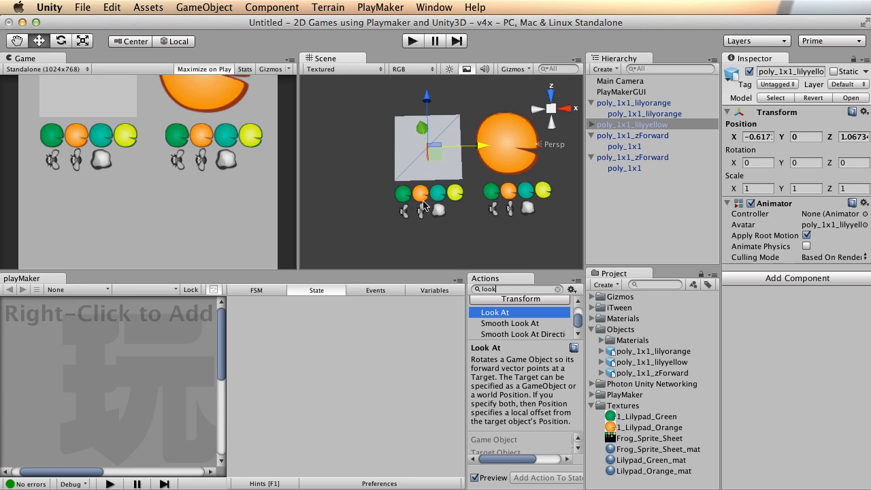
Move the yellow, orange and two sprite-sheet quads down together along Z.
{"action": "left_click", "coordinate": [462, 200]}
{"action": "left_click", "coordinate": [416, 136], "text": "shift"}
{"action": "left_click", "coordinate": [490, 130], "text": "shift"}
{"action": "left_click", "coordinate": [503, 191], "text": "shift"}
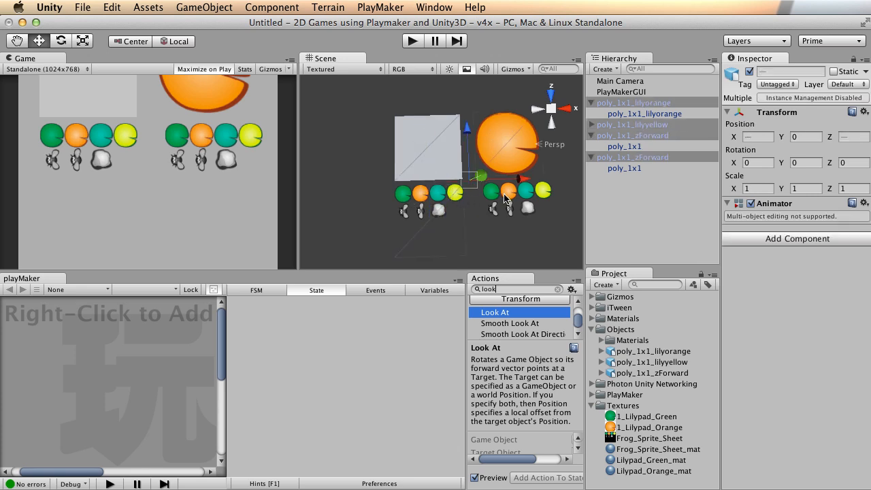
{"action": "left_click_drag", "start_coordinate": [469, 131], "coordinate": [471, 184]}
Select poly_1x1_lilyyellow and expand it in the Hierarchy to show its child.
{"action": "left_click", "coordinate": [445, 120]}
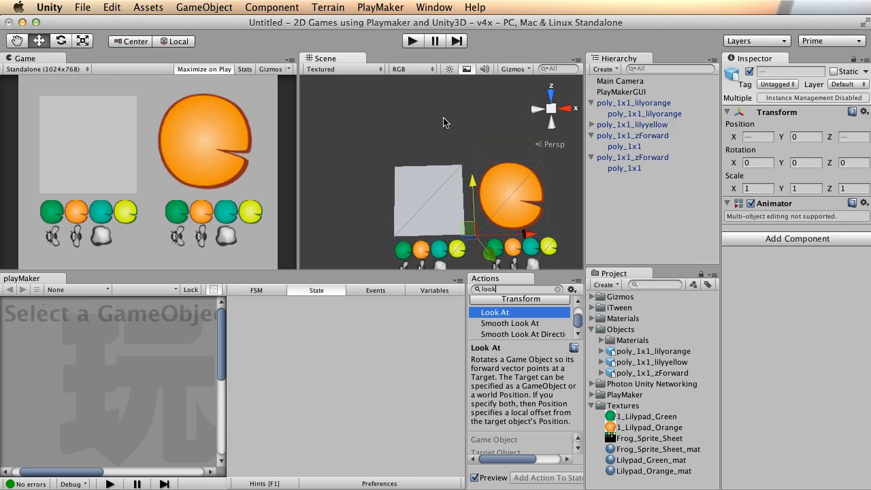
{"action": "left_click", "coordinate": [426, 193]}
{"action": "left_click", "coordinate": [591, 126]}
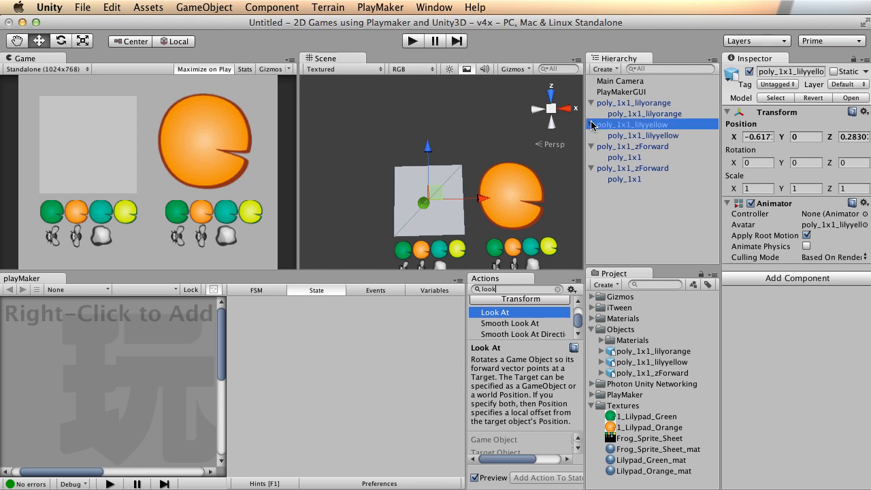
Apply Frog_Sprite_Sheet_mat to the poly_1x1_lilyyellow child and zoom in on the textured pad.
{"action": "left_click_drag", "start_coordinate": [639, 453], "coordinate": [659, 136]}
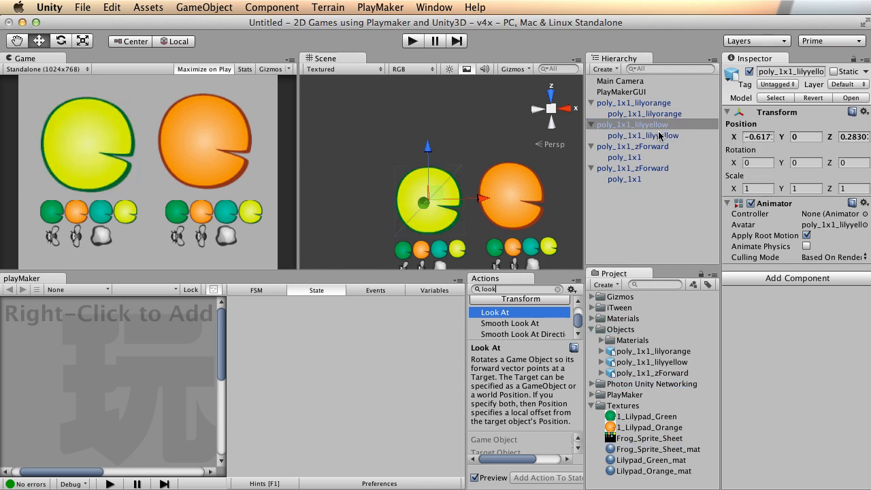
{"action": "right_click_drag", "start_coordinate": [365, 201], "coordinate": [433, 190], "text": "alt"}
{"action": "middle_click_drag", "start_coordinate": [514, 206], "coordinate": [484, 159], "text": "alt"}
{"action": "left_click_drag", "start_coordinate": [402, 202], "coordinate": [507, 174], "text": "alt"}
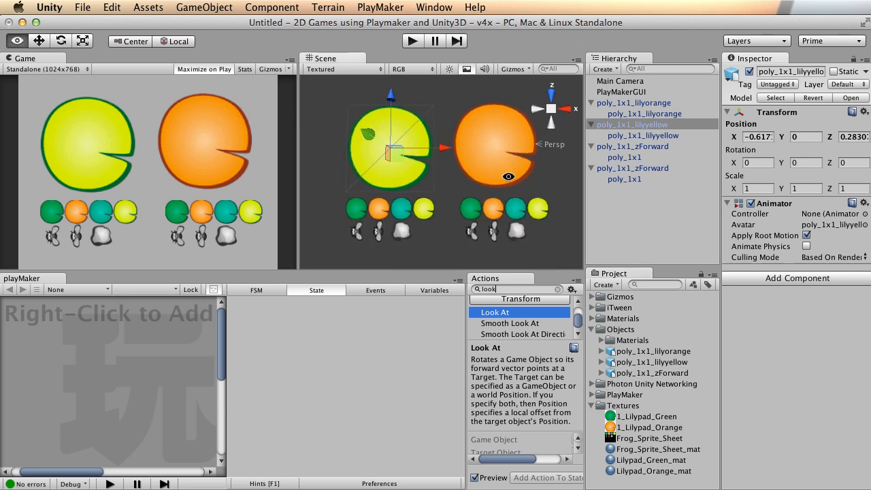
{"action": "left_click", "coordinate": [449, 234]}
{"action": "left_click_drag", "start_coordinate": [481, 156], "coordinate": [484, 169], "text": "alt"}
{"action": "mouse_move", "coordinate": [422, 170]}
{"action": "right_mouse_down", "text": "alt"}
{"action": "mouse_move", "coordinate": [441, 171]}
{"action": "mouse_move", "coordinate": [433, 168]}
{"action": "right_mouse_up", "text": "alt"}
{"action": "middle_click_drag", "start_coordinate": [432, 164], "coordinate": [429, 160], "text": "alt"}
{"action": "left_click_drag", "start_coordinate": [484, 143], "coordinate": [496, 147], "text": "alt"}
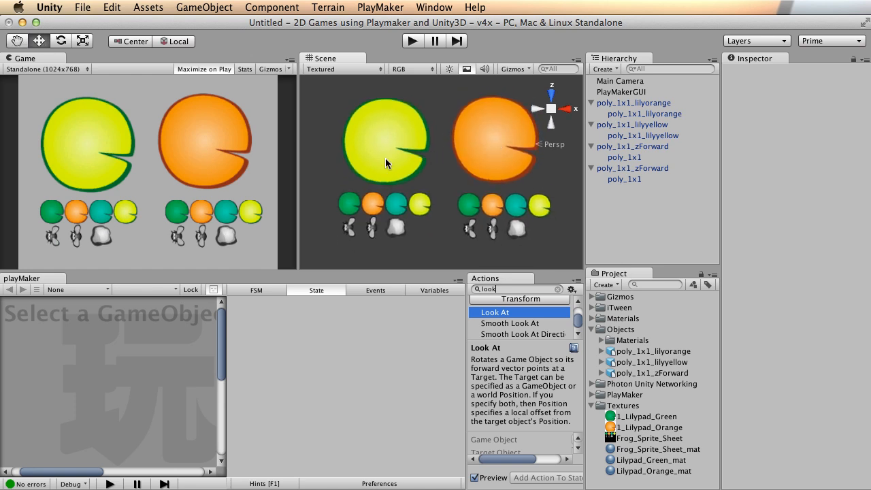
Check both lilypads with the rendering Stats, then select Frog_Sprite_Sheet_mat.
{"action": "left_click", "coordinate": [473, 140]}
{"action": "left_click", "coordinate": [392, 145]}
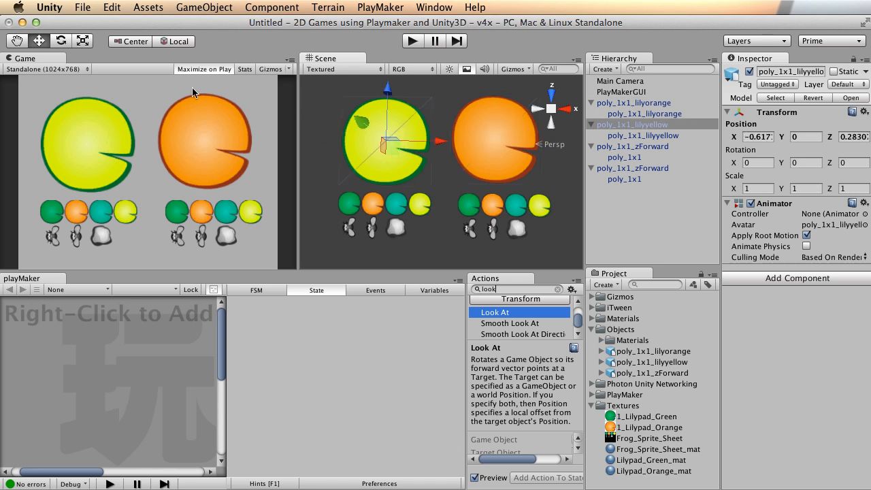
{"action": "left_click", "coordinate": [244, 69]}
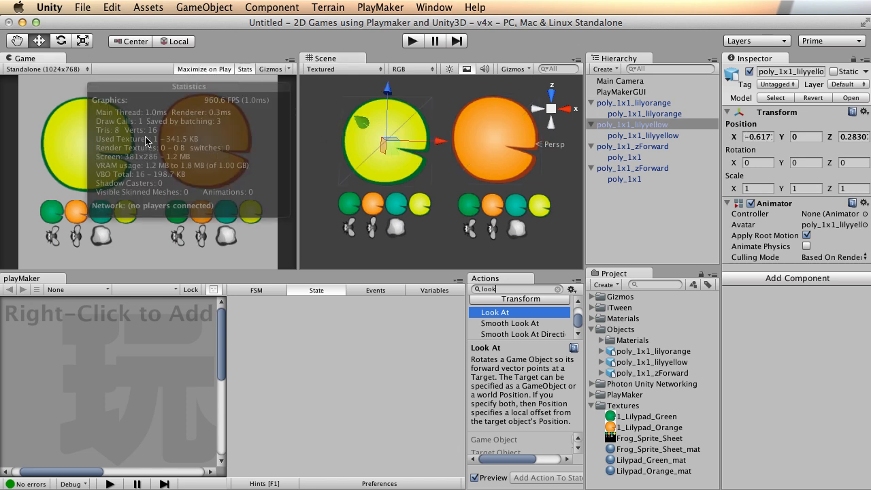
{"action": "left_click", "coordinate": [244, 70]}
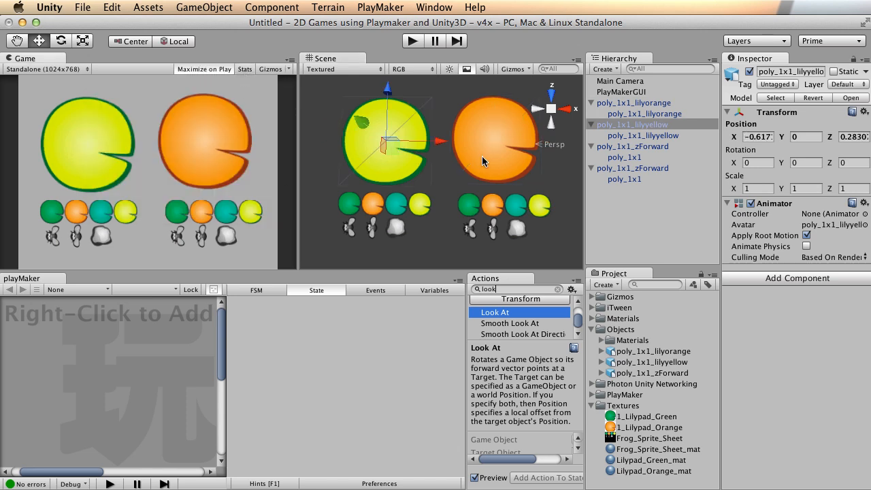
{"action": "scroll", "coordinate": [482, 156], "scroll_direction": "down", "scroll_amount": 3}
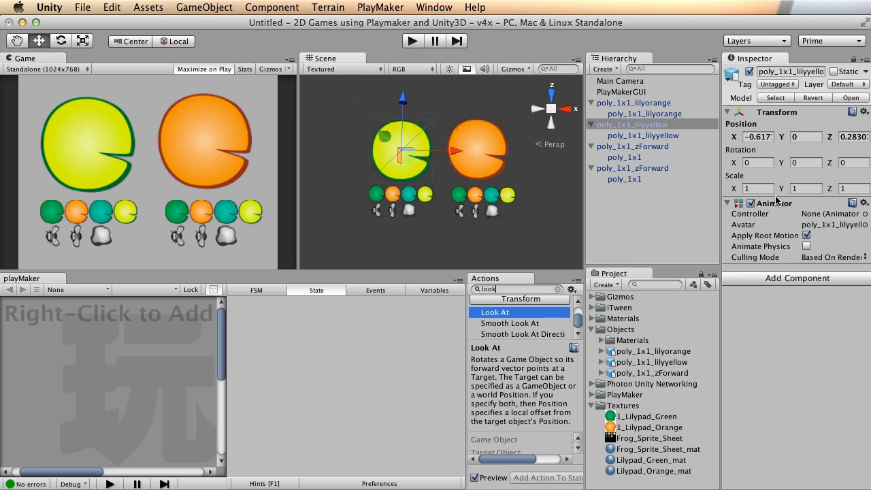
{"action": "left_click", "coordinate": [648, 450]}
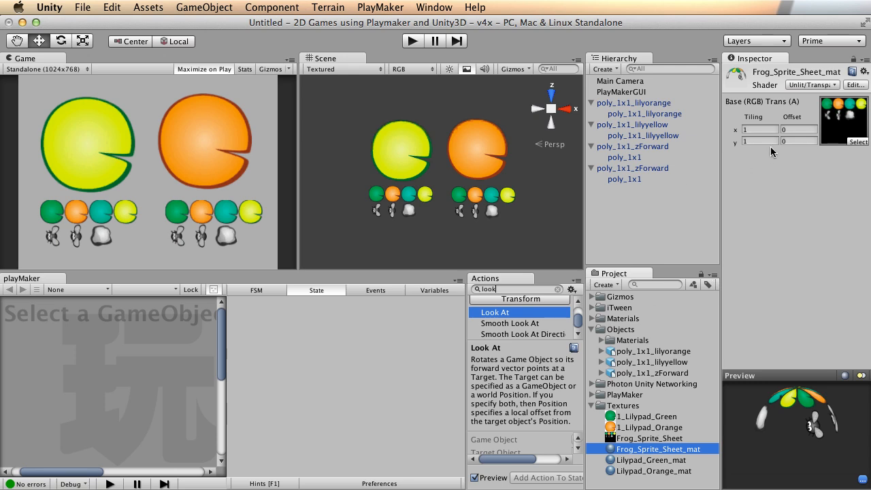
{"action": "right_click_drag", "start_coordinate": [400, 189], "coordinate": [542, 160], "text": "alt"}
{"action": "left_click_drag", "start_coordinate": [542, 161], "coordinate": [501, 226], "text": "alt"}
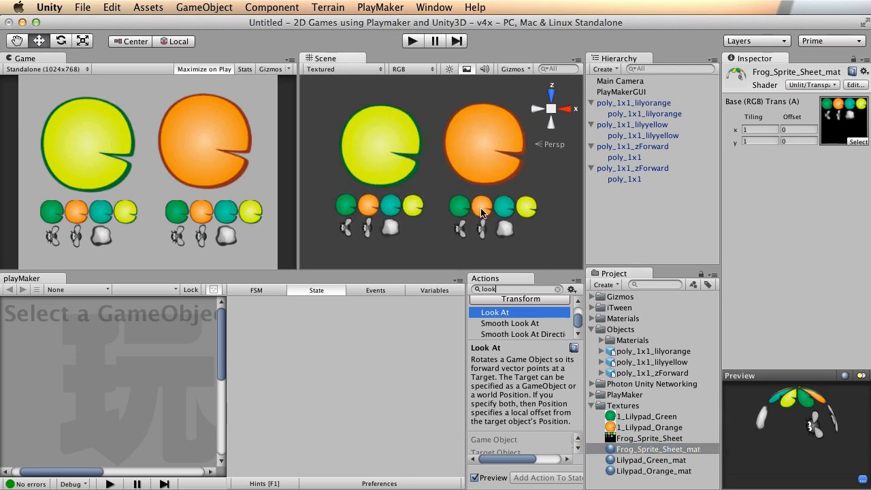
{"action": "left_click_drag", "start_coordinate": [444, 204], "coordinate": [449, 190], "text": "alt"}
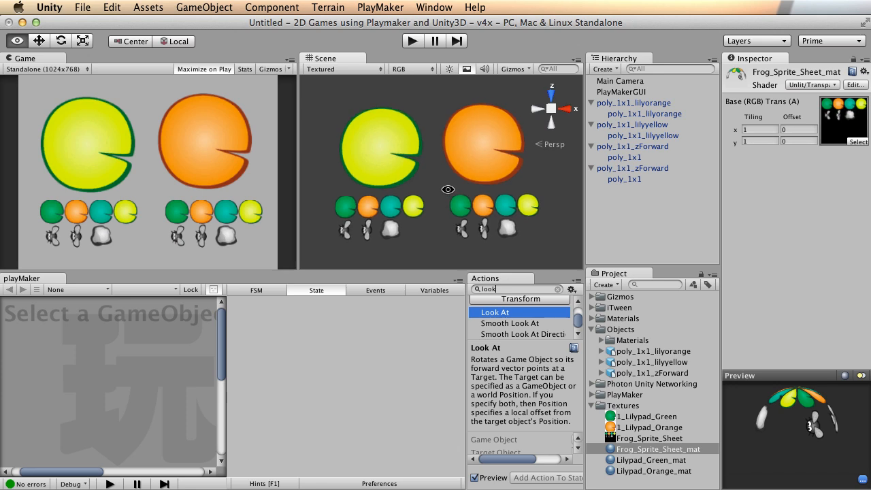
{"action": "left_click", "coordinate": [655, 417]}
{"action": "left_click", "coordinate": [653, 427]}
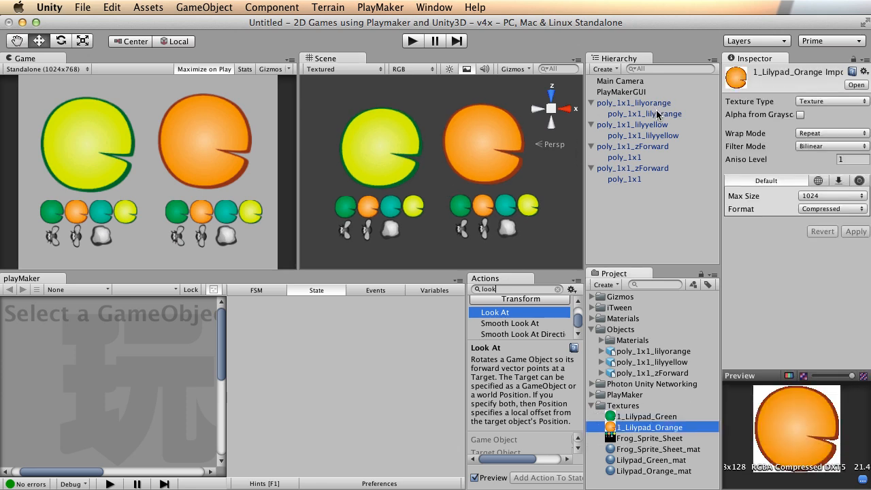
{"action": "left_click", "coordinate": [657, 115]}
{"action": "left_click", "coordinate": [637, 126]}
{"action": "left_click", "coordinate": [643, 147]}
{"action": "left_click", "coordinate": [638, 125]}
{"action": "left_click_drag", "start_coordinate": [367, 177], "coordinate": [379, 146], "text": "alt"}
{"action": "right_click_drag", "start_coordinate": [379, 146], "coordinate": [466, 150], "text": "alt"}
{"action": "left_click_drag", "start_coordinate": [466, 149], "coordinate": [421, 159], "text": "alt"}
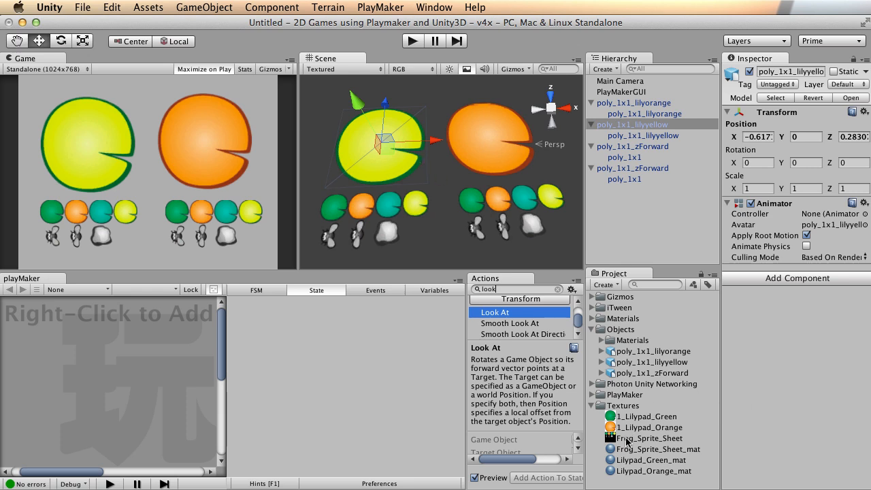
{"action": "left_click", "coordinate": [649, 450]}
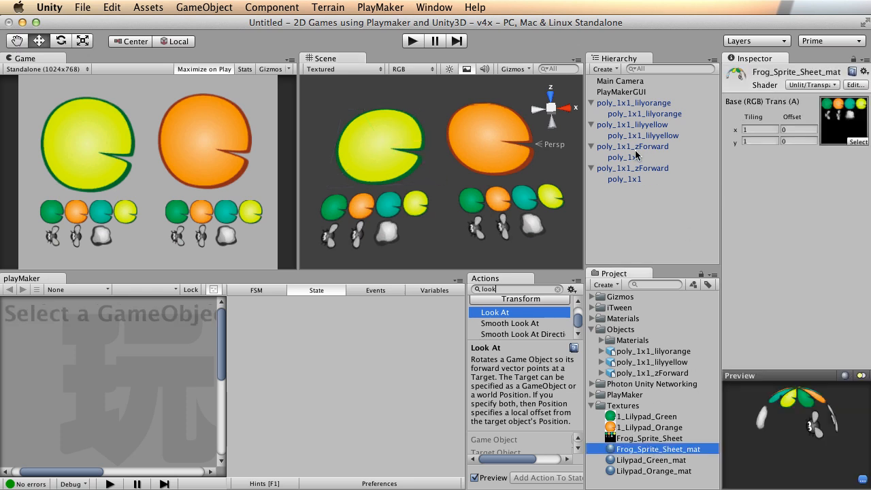
{"action": "left_click_drag", "start_coordinate": [507, 152], "coordinate": [496, 155], "text": "alt"}
{"action": "left_click_drag", "start_coordinate": [429, 146], "coordinate": [522, 200], "text": "alt"}
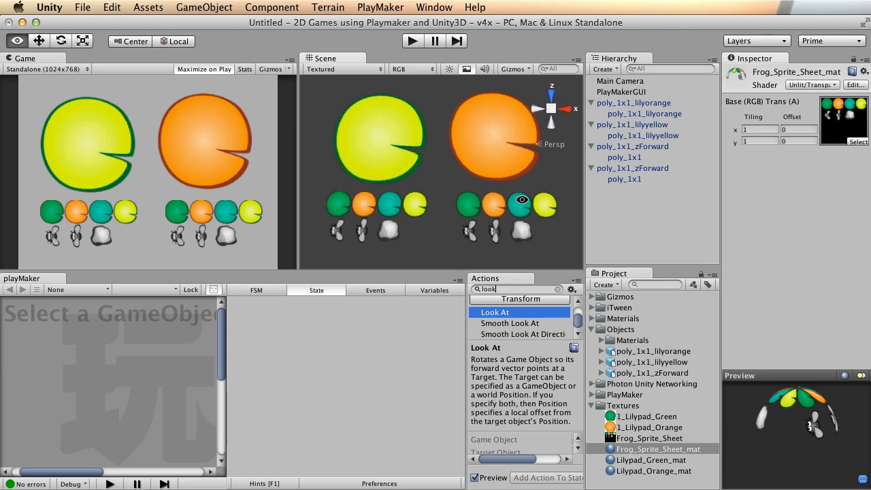
{"action": "scroll", "coordinate": [472, 153], "scroll_direction": "down", "scroll_amount": 5}
{"action": "left_click", "coordinate": [472, 154]}
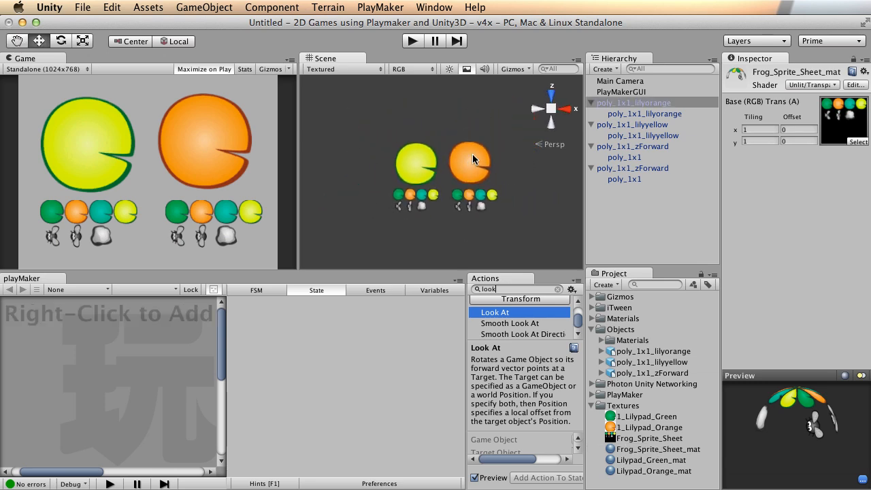
Duplicate both lilypads, placing the yellow copy above-left and the orange copy above-right.
{"action": "key", "text": "super+d"}
{"action": "left_click_drag", "start_coordinate": [468, 111], "coordinate": [477, 54]}
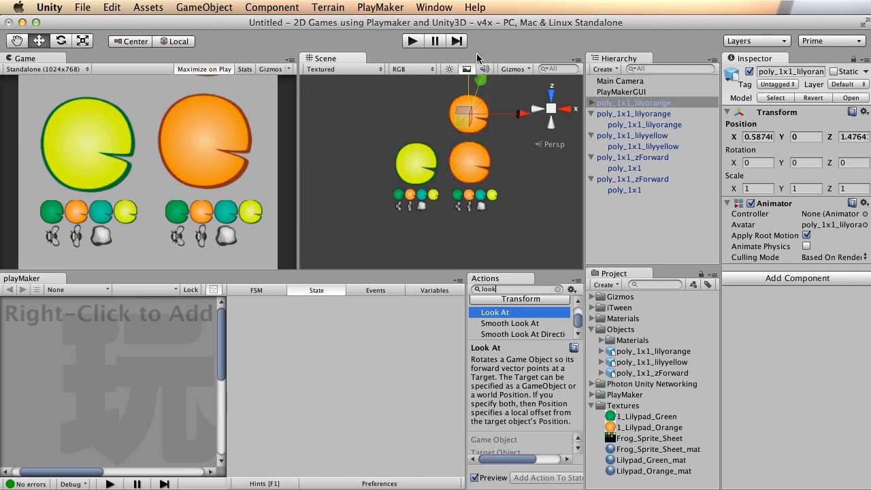
{"action": "left_click", "coordinate": [415, 163]}
{"action": "key", "text": "super+d"}
{"action": "left_click_drag", "start_coordinate": [420, 114], "coordinate": [428, 70]}
{"action": "left_click_drag", "start_coordinate": [470, 111], "coordinate": [443, 112]}
{"action": "left_click", "coordinate": [469, 107]}
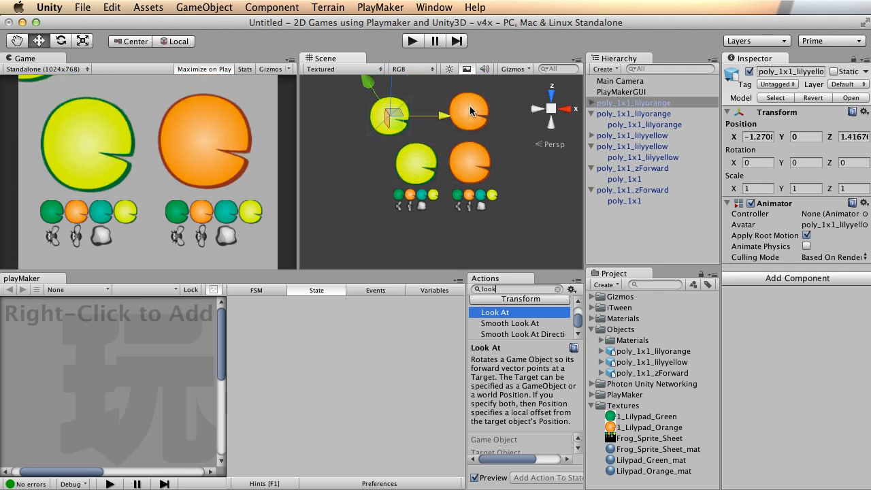
{"action": "left_click_drag", "start_coordinate": [522, 114], "coordinate": [550, 114]}
Zoom and pan the scene view in on the new lilypad pairs.
{"action": "scroll", "coordinate": [502, 131], "scroll_direction": "down", "scroll_amount": 3}
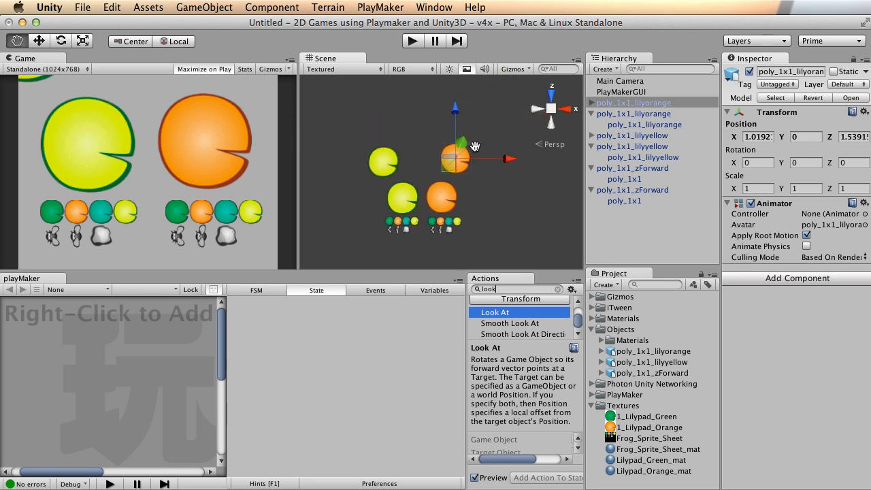
{"action": "middle_click_drag", "start_coordinate": [466, 158], "coordinate": [460, 169]}
{"action": "right_click_drag", "start_coordinate": [462, 170], "coordinate": [532, 187], "text": "alt"}
{"action": "middle_click_drag", "start_coordinate": [473, 193], "coordinate": [465, 181]}
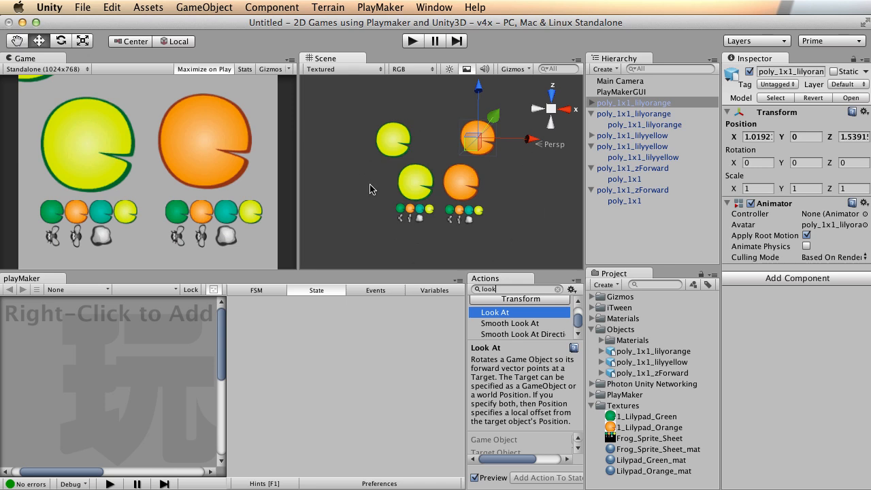
{"action": "right_click_drag", "start_coordinate": [415, 177], "coordinate": [611, 179], "text": "alt"}
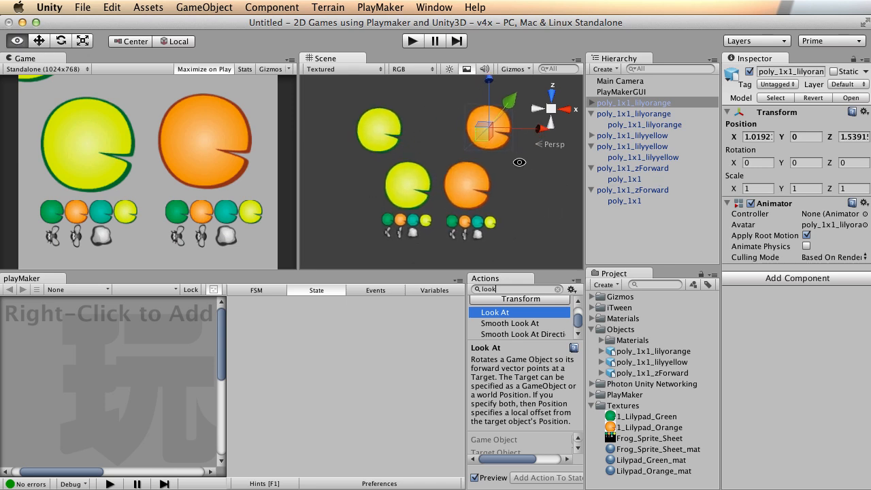
{"action": "middle_click_drag", "start_coordinate": [514, 161], "coordinate": [498, 163], "text": "alt"}
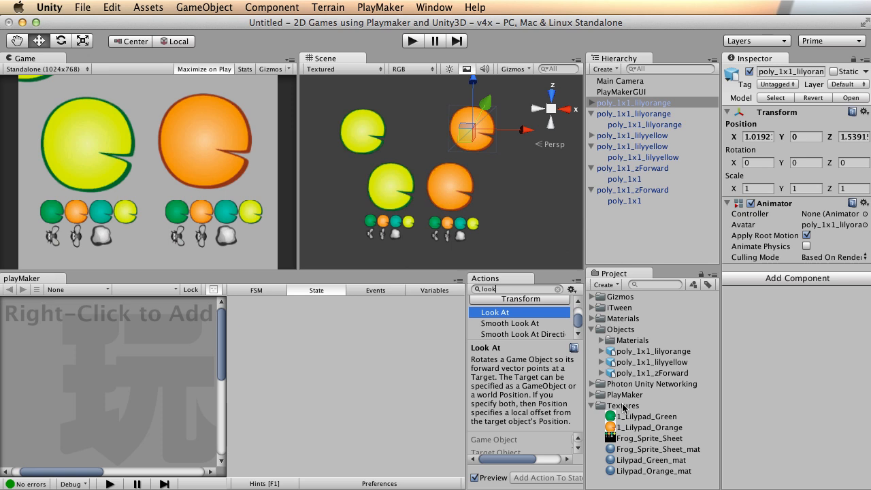
After glancing at TextEdit, zoom in on the small sprites, then out to frame all four lilypads.
{"action": "key", "text": "super+Tab"}
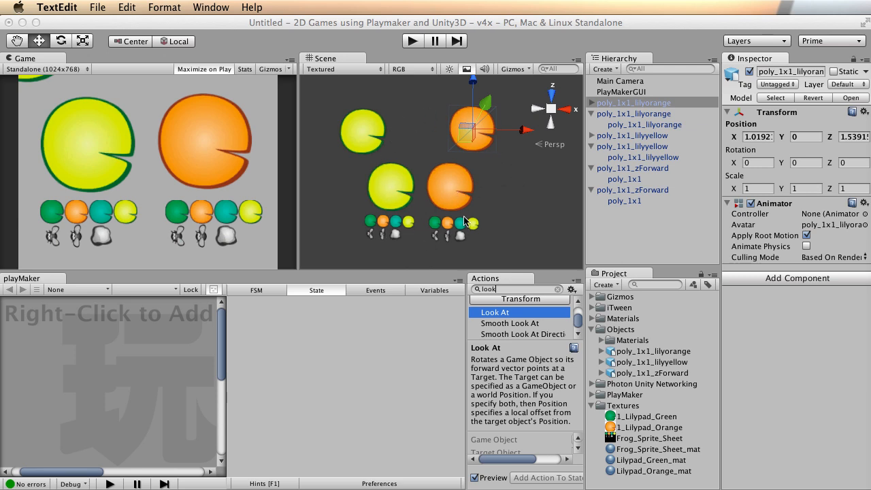
{"action": "right_click_drag", "start_coordinate": [356, 223], "coordinate": [710, 187], "text": "alt"}
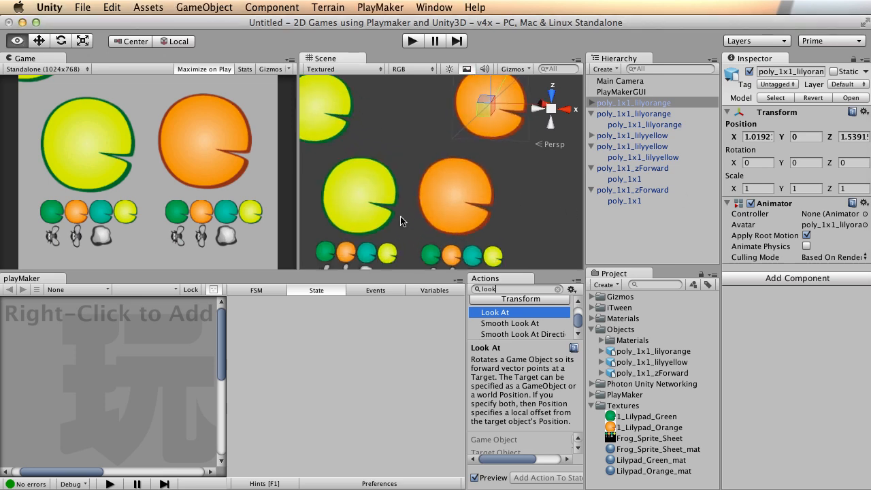
{"action": "middle_click_drag", "start_coordinate": [400, 218], "coordinate": [488, 119], "text": "alt"}
{"action": "right_click_drag", "start_coordinate": [443, 150], "coordinate": [845, 170], "text": "alt"}
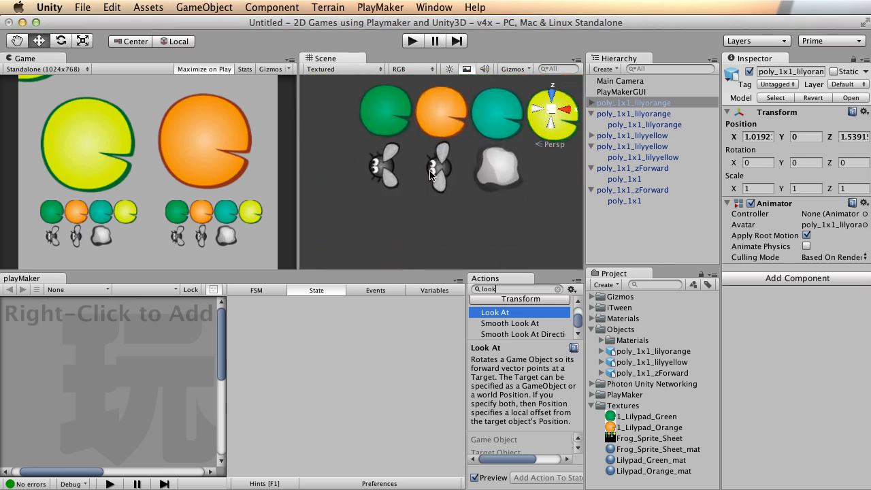
{"action": "middle_click_drag", "start_coordinate": [486, 142], "coordinate": [480, 185], "text": "alt"}
{"action": "right_click_drag", "start_coordinate": [534, 168], "coordinate": [318, 179], "text": "alt"}
{"action": "middle_click_drag", "start_coordinate": [478, 138], "coordinate": [416, 182], "text": "alt"}
{"action": "right_click_drag", "start_coordinate": [418, 182], "coordinate": [299, 186], "text": "alt"}
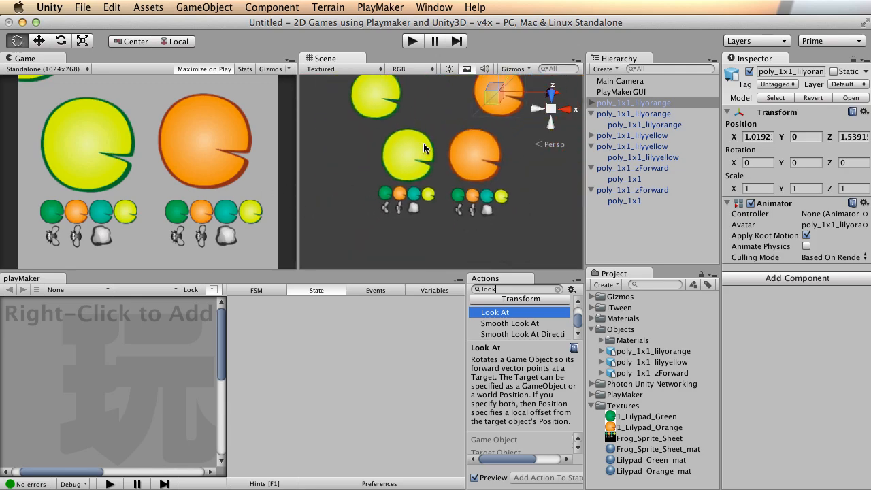